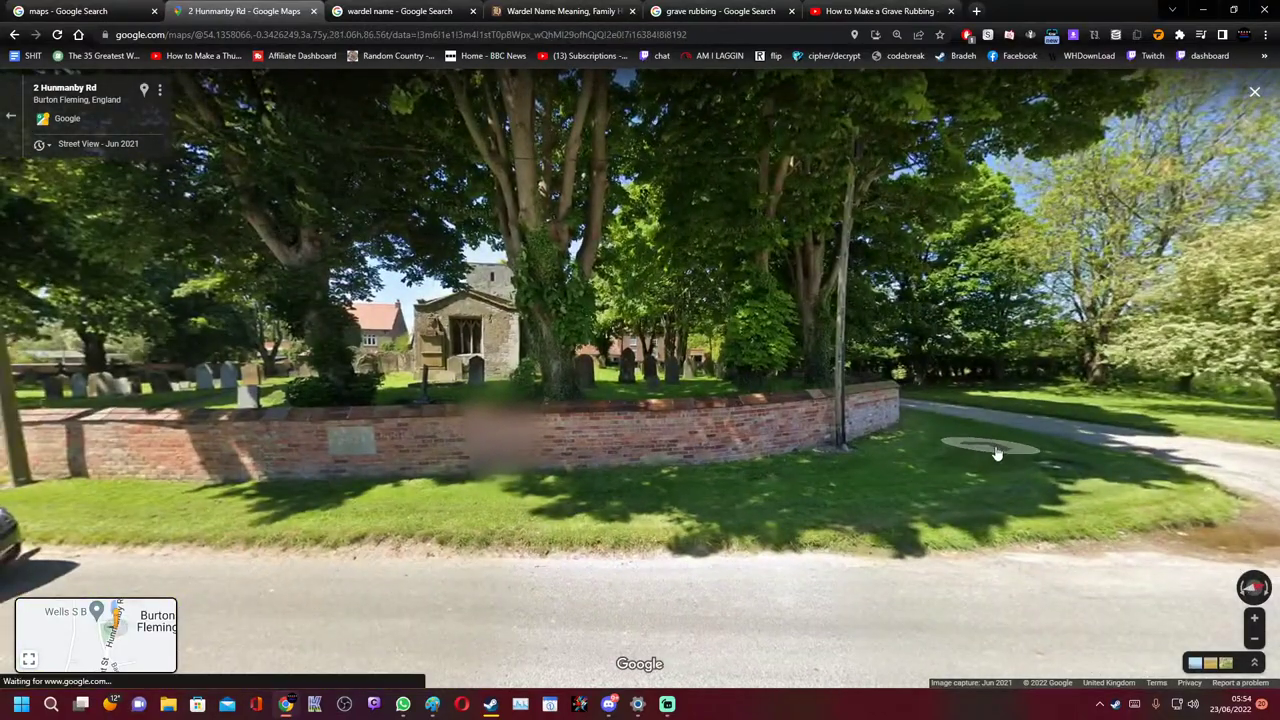
Enter the lane beside the churchyard in Street View and examine the headstones behind the ivy-covered wall up close
{"action": "left_click", "coordinate": [950, 450]}
{"action": "left_click", "coordinate": [783, 440]}
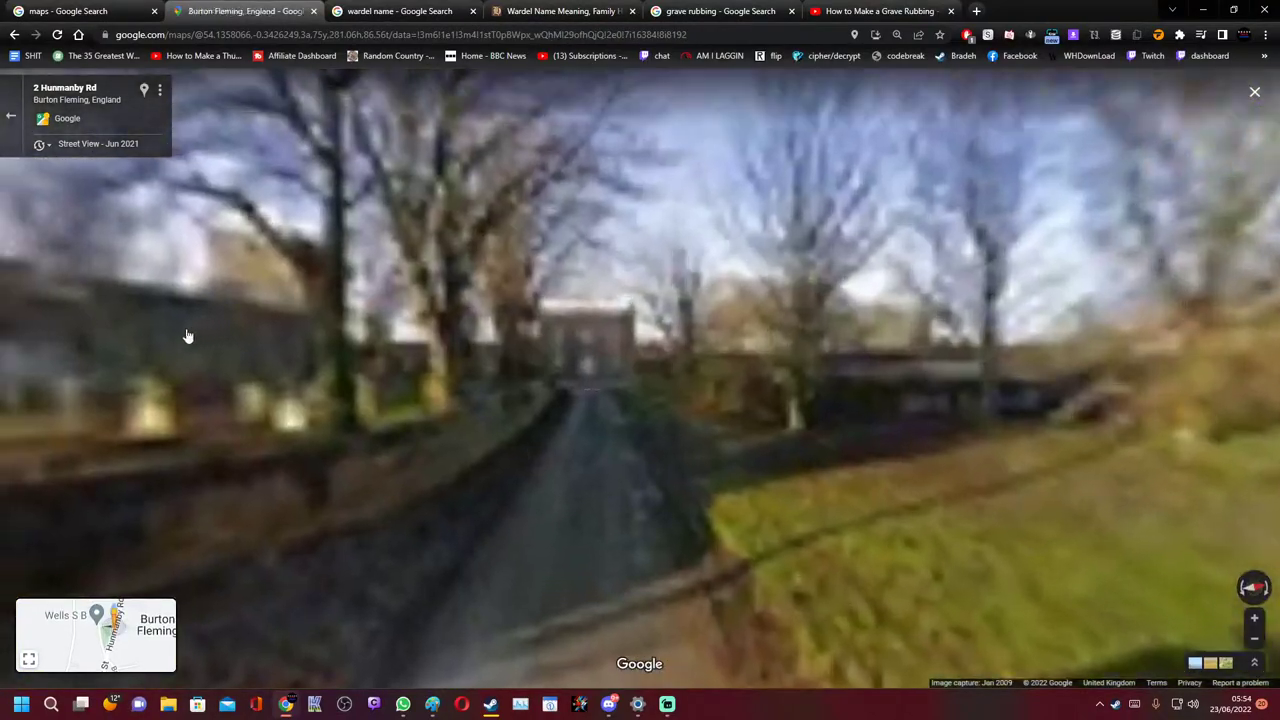
{"action": "scroll", "coordinate": [270, 372], "scroll_direction": "up", "scroll_amount": 5}
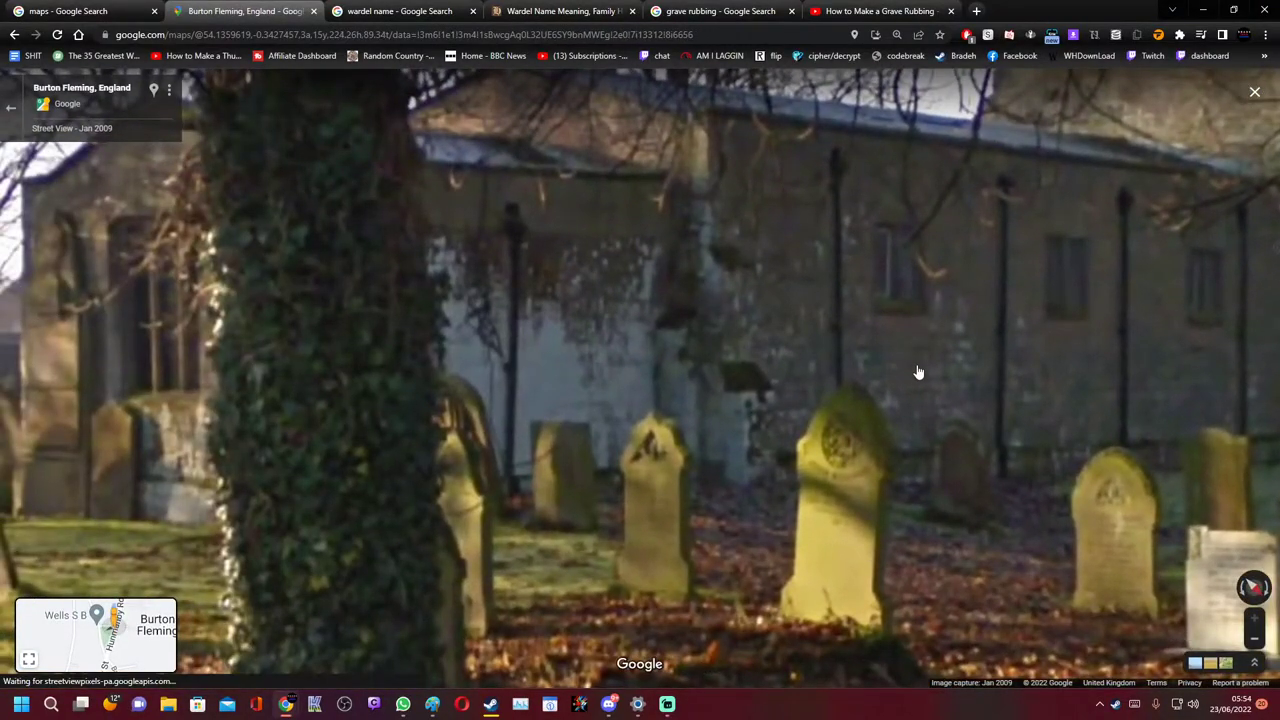
{"action": "left_click", "coordinate": [817, 360]}
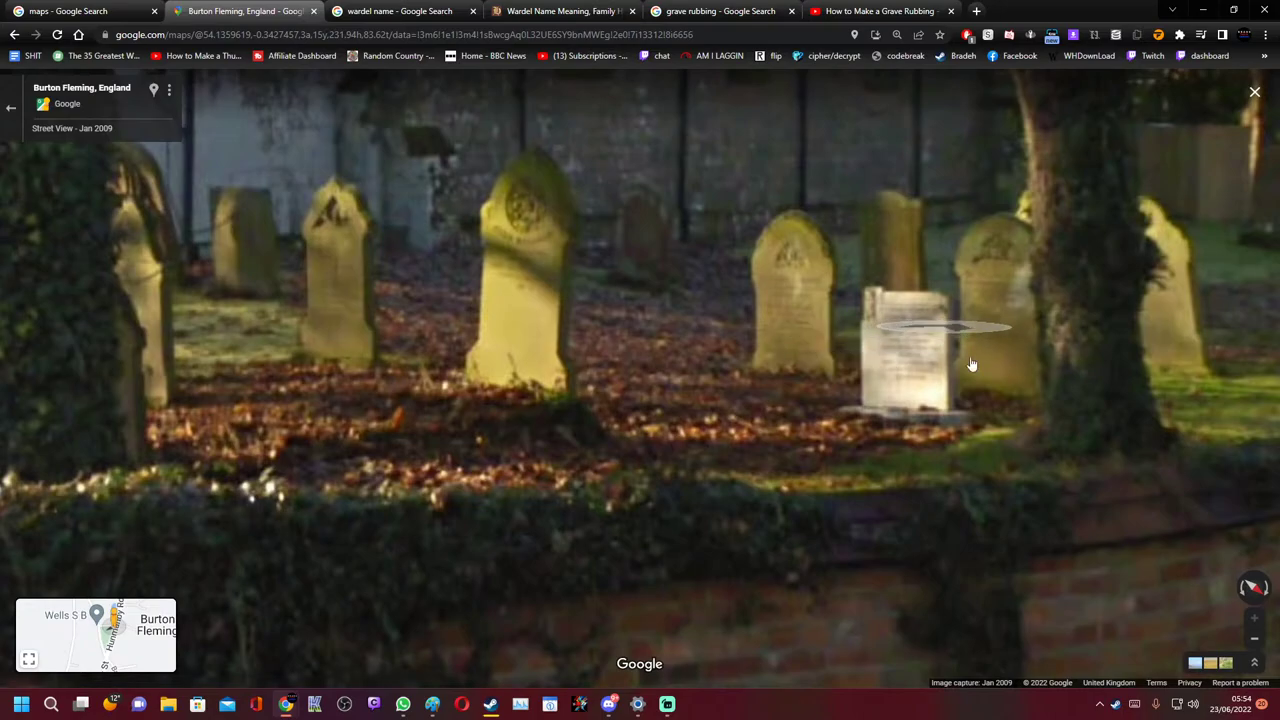
{"action": "scroll", "coordinate": [914, 352], "scroll_direction": "down", "scroll_amount": 5}
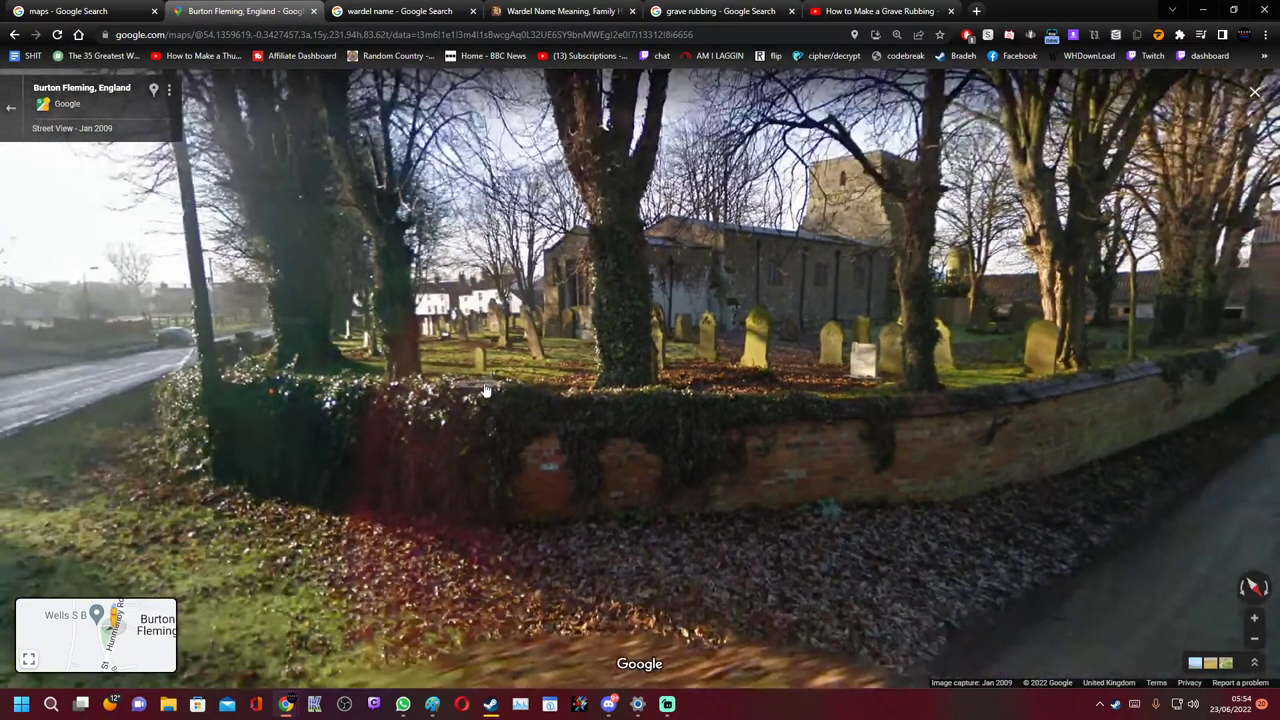
Advance along the lane and inspect the church's side wall, the stone cross and the graves near the wooden fence
{"action": "left_click", "coordinate": [923, 530]}
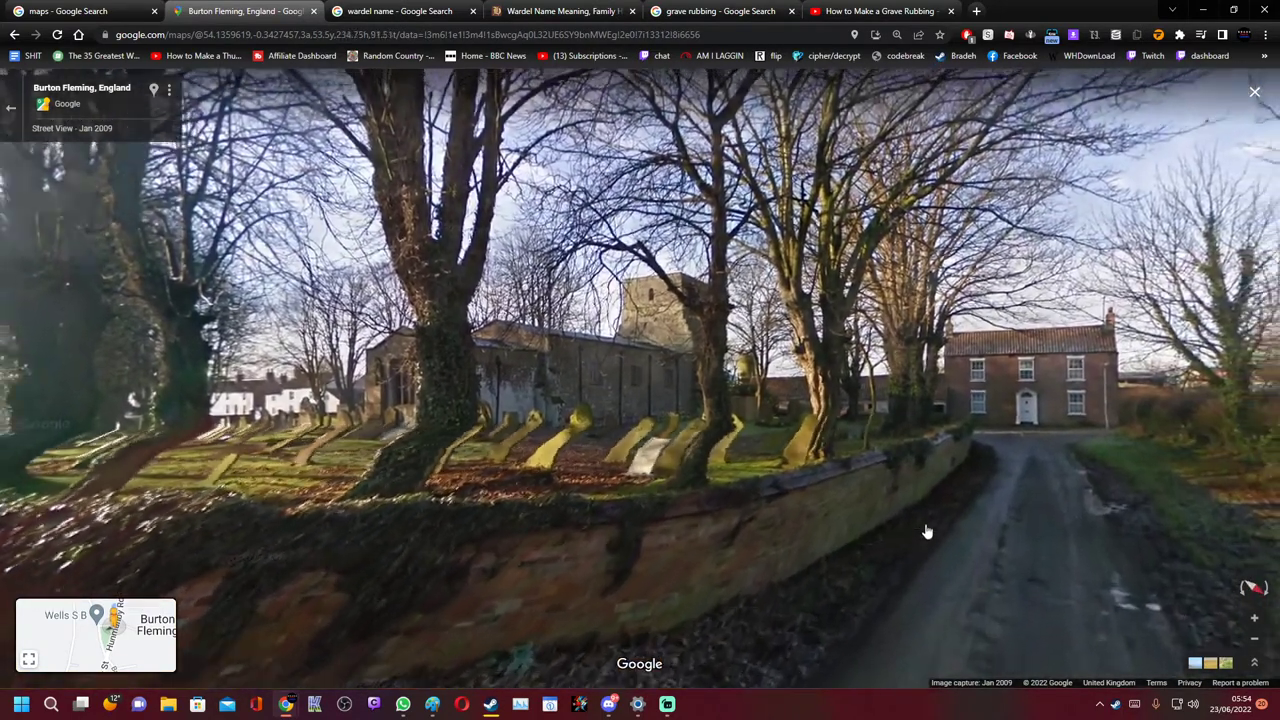
{"action": "left_click", "coordinate": [432, 442]}
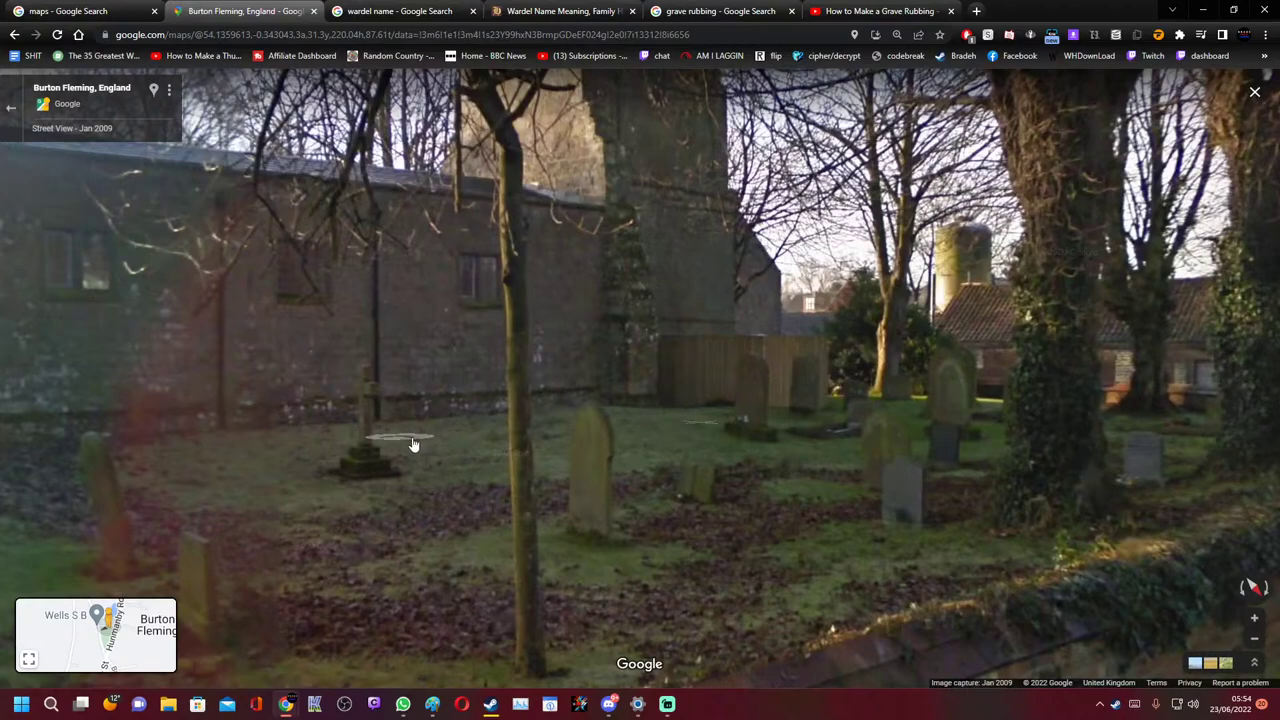
{"action": "scroll", "coordinate": [387, 441], "scroll_direction": "up", "scroll_amount": 3}
{"action": "left_click_drag", "start_coordinate": [383, 443], "coordinate": [1061, 537]}
{"action": "scroll", "coordinate": [488, 379], "scroll_direction": "down", "scroll_amount": 3}
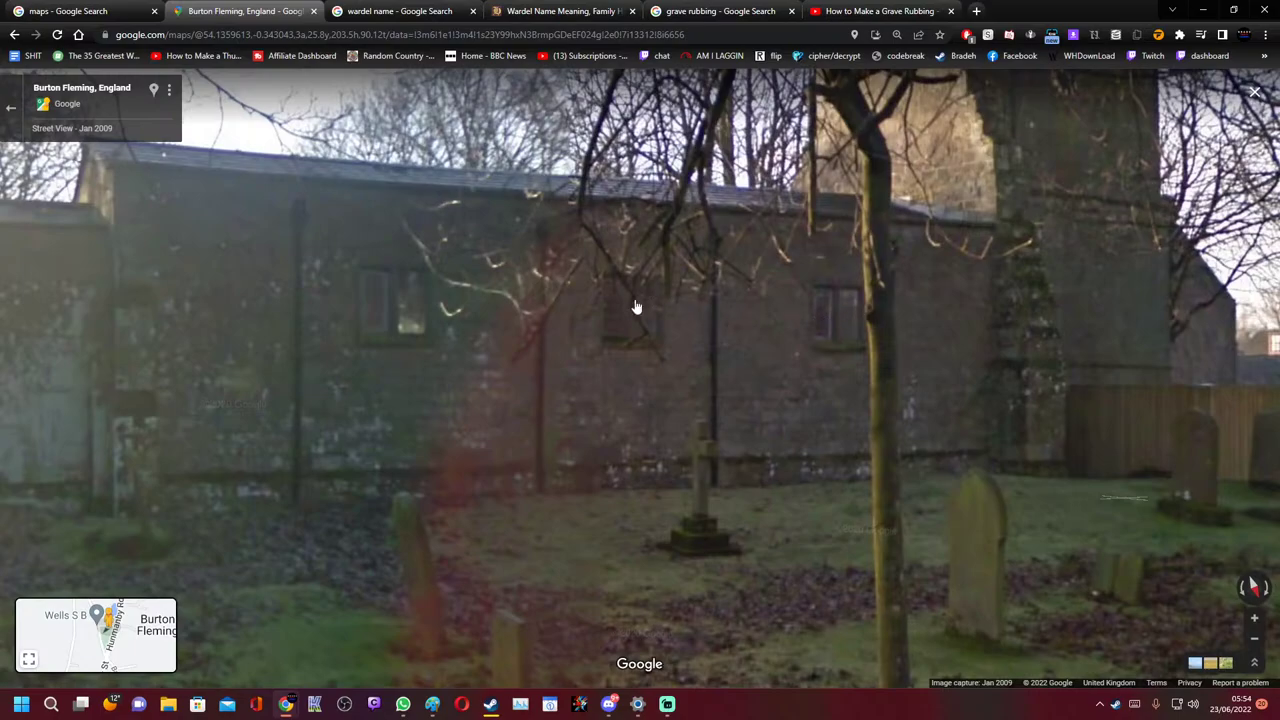
{"action": "left_click", "coordinate": [883, 369]}
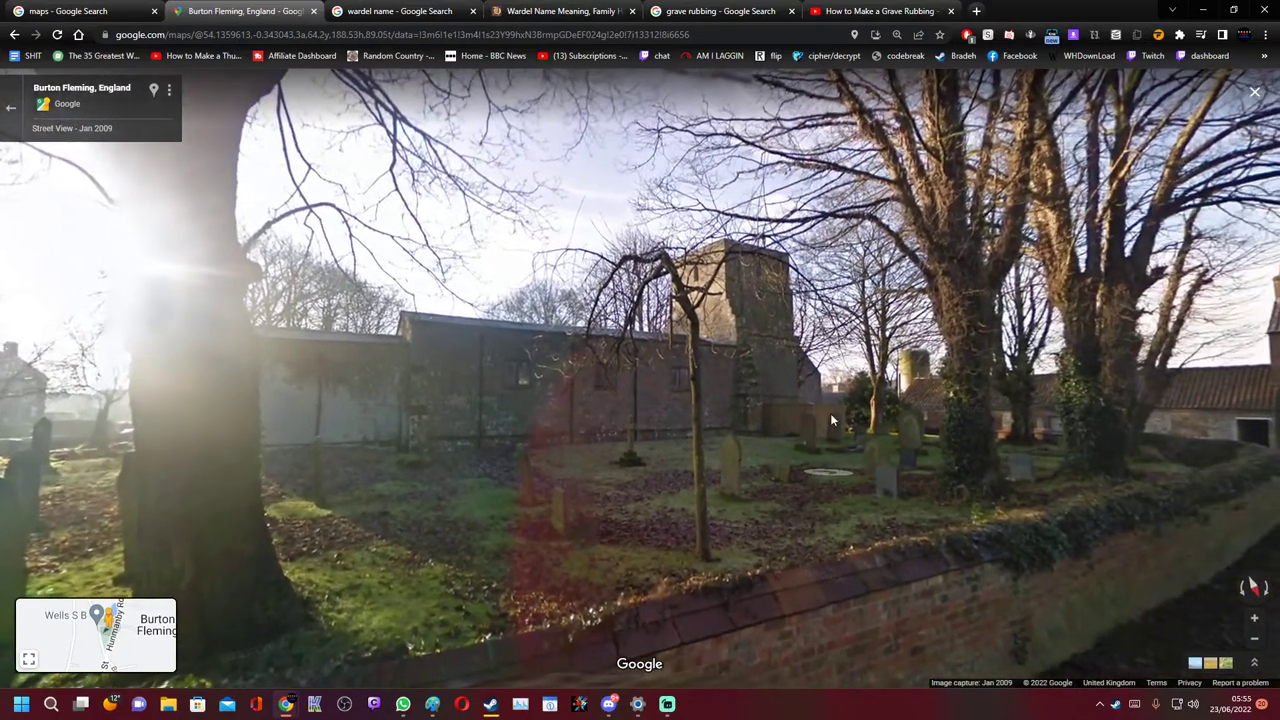
{"action": "scroll", "coordinate": [837, 428], "scroll_direction": "up", "scroll_amount": 3}
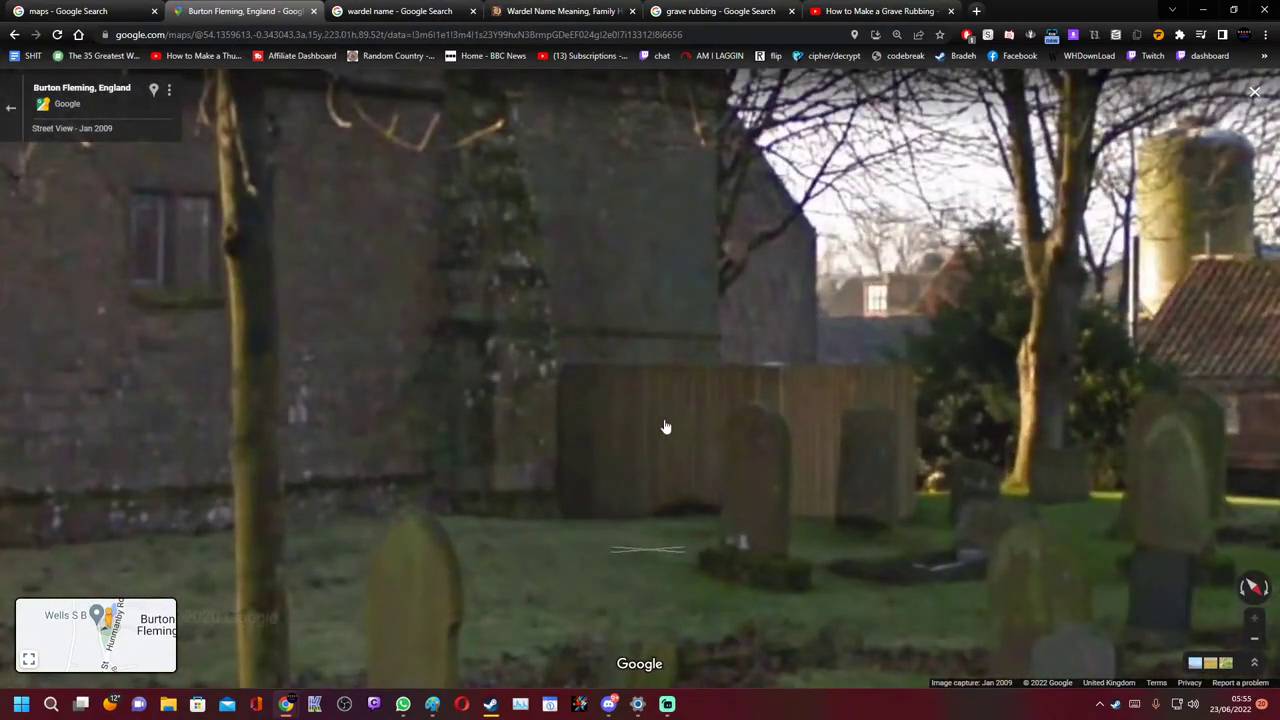
{"action": "scroll", "coordinate": [685, 405], "scroll_direction": "down", "scroll_amount": 3}
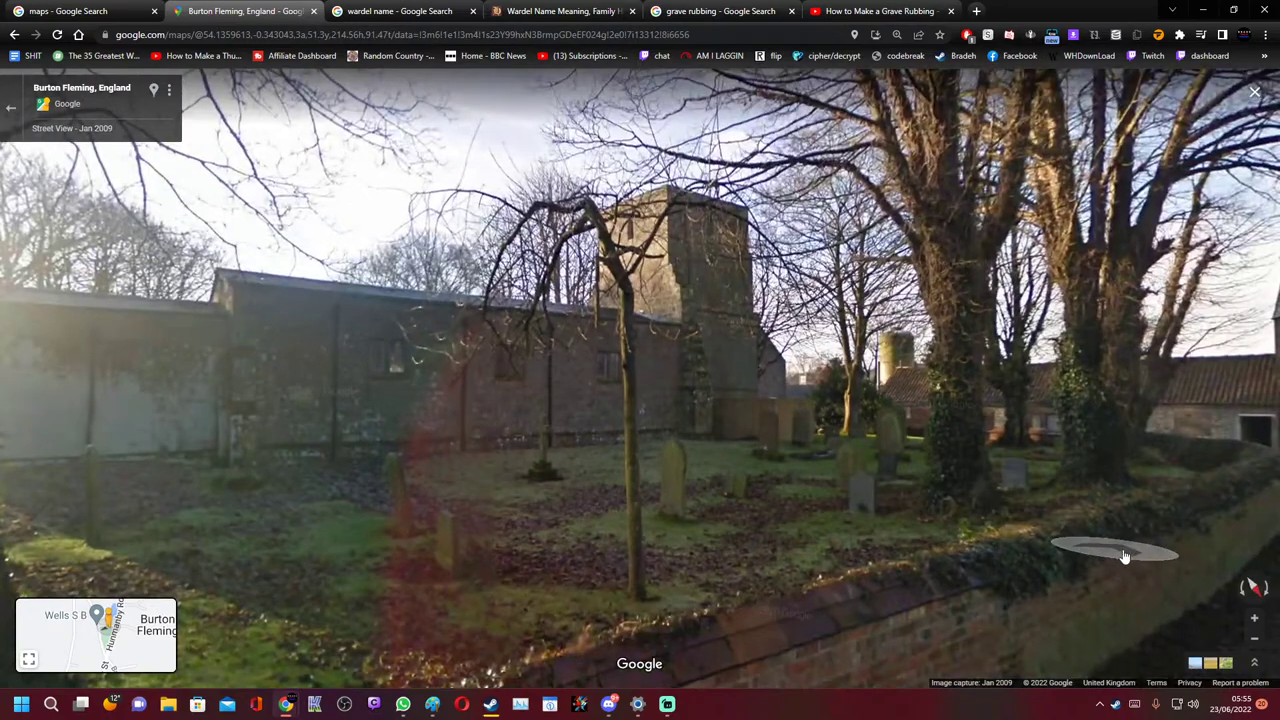
Continue down the lane towards the brick house and examine the small headstones beside the ivy-covered tree
{"action": "left_click", "coordinate": [1090, 552]}
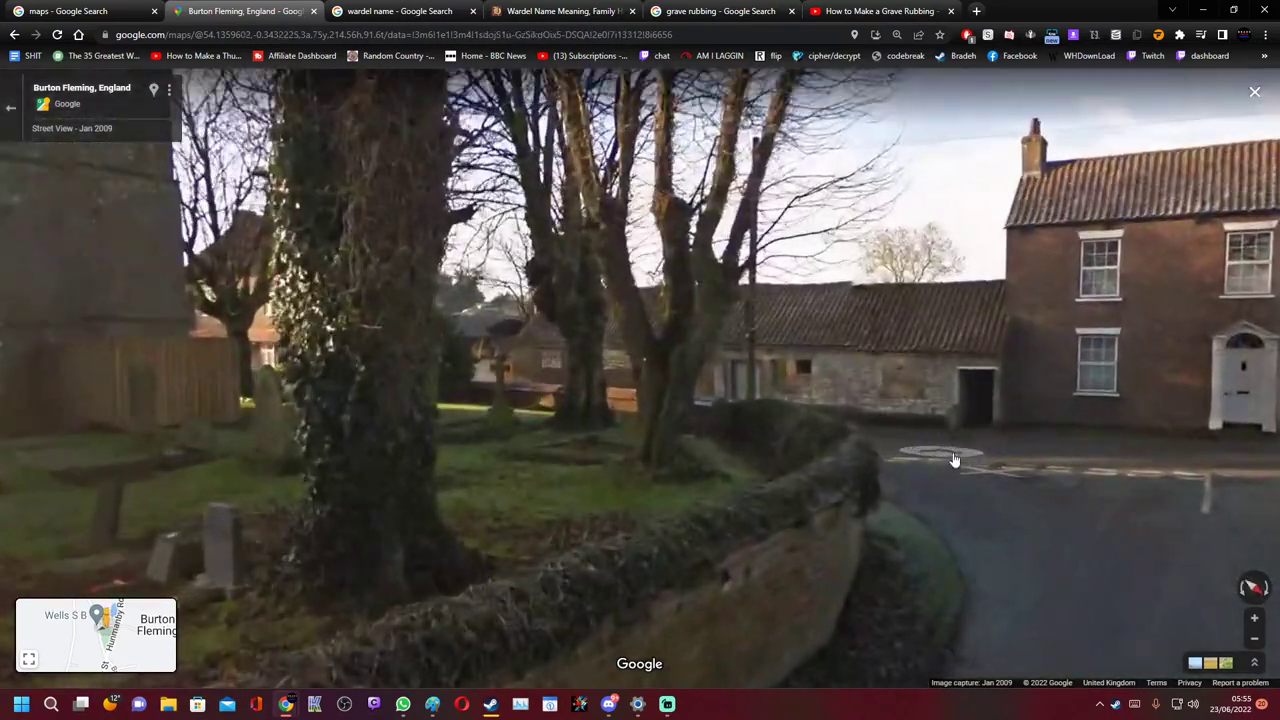
{"action": "left_click_drag", "start_coordinate": [499, 529], "coordinate": [943, 491]}
{"action": "scroll", "coordinate": [757, 529], "scroll_direction": "up", "scroll_amount": 3}
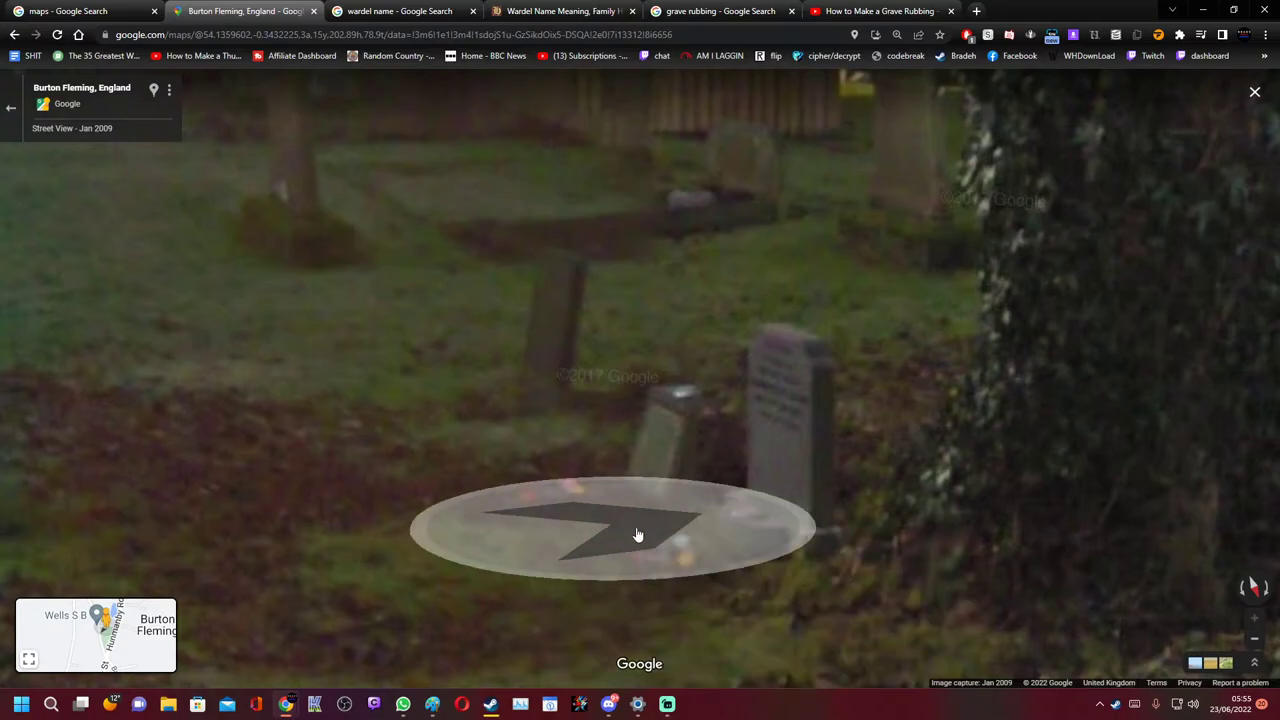
{"action": "scroll", "coordinate": [932, 545], "scroll_direction": "down", "scroll_amount": 5}
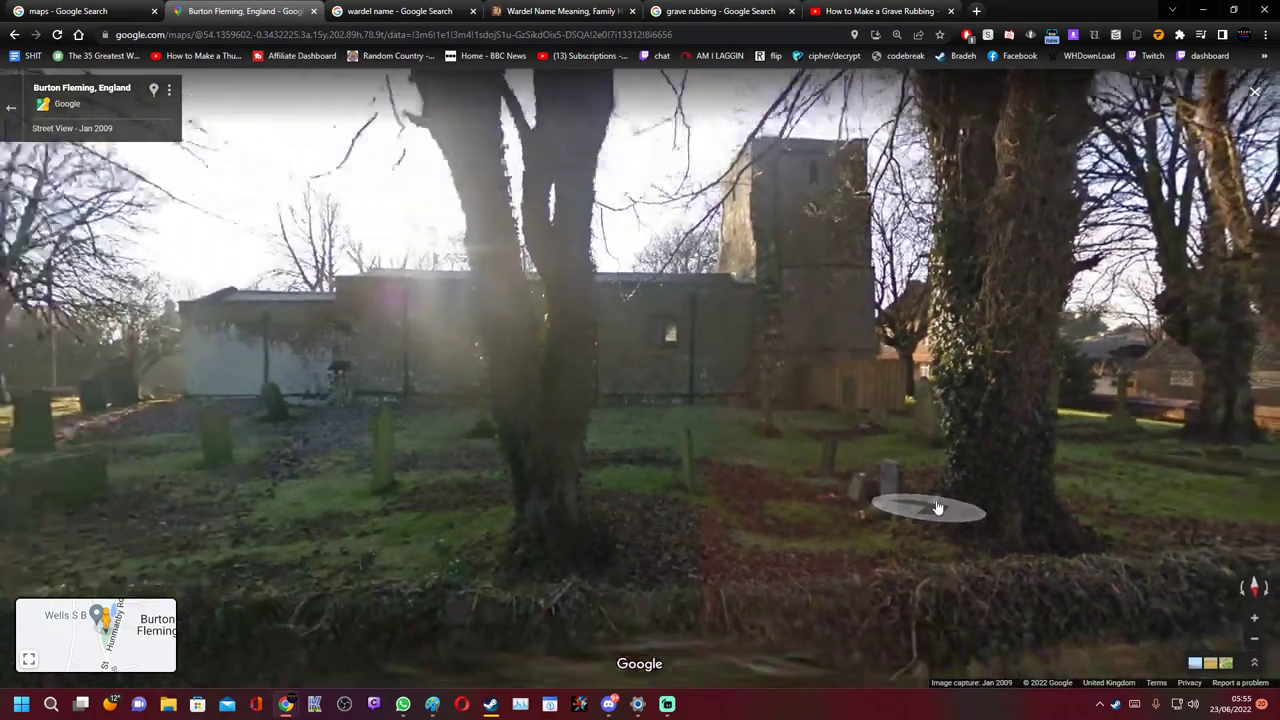
{"action": "left_click_drag", "start_coordinate": [951, 487], "coordinate": [358, 455]}
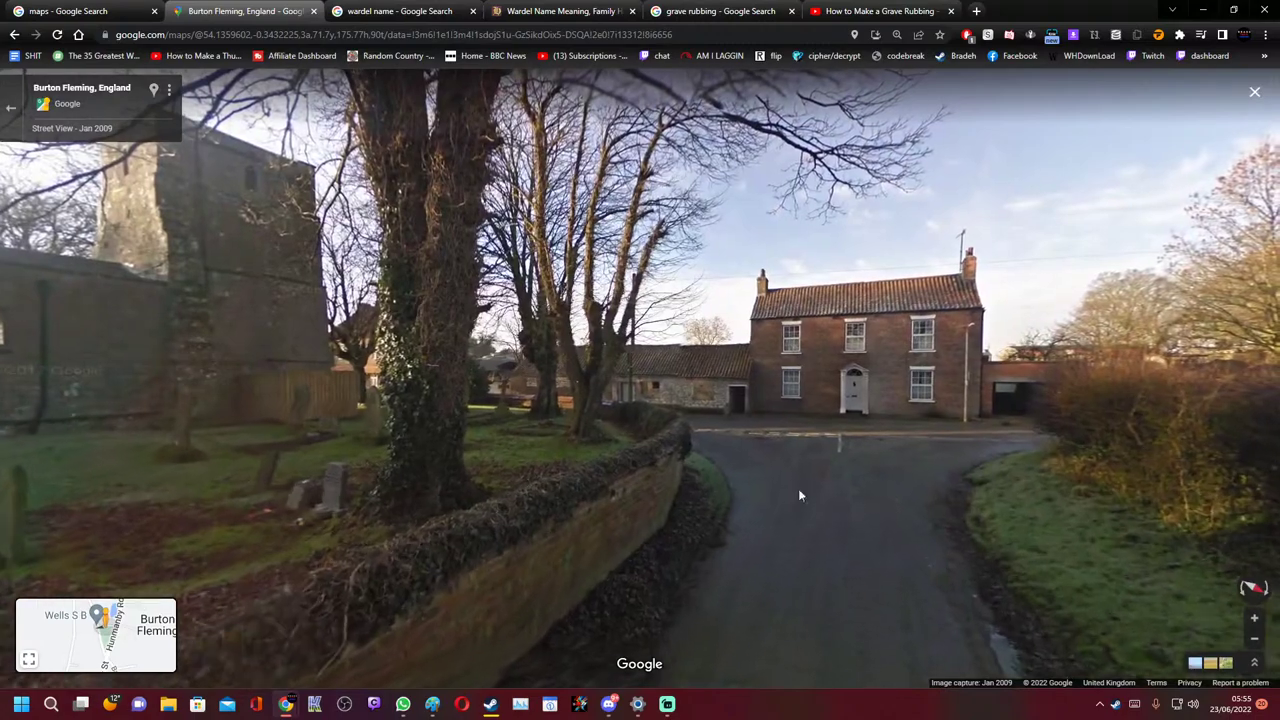
Go round the lane's junction to the red brick churchyard wall and inspect the graves behind it
{"action": "left_click", "coordinate": [797, 488]}
{"action": "left_click", "coordinate": [851, 520]}
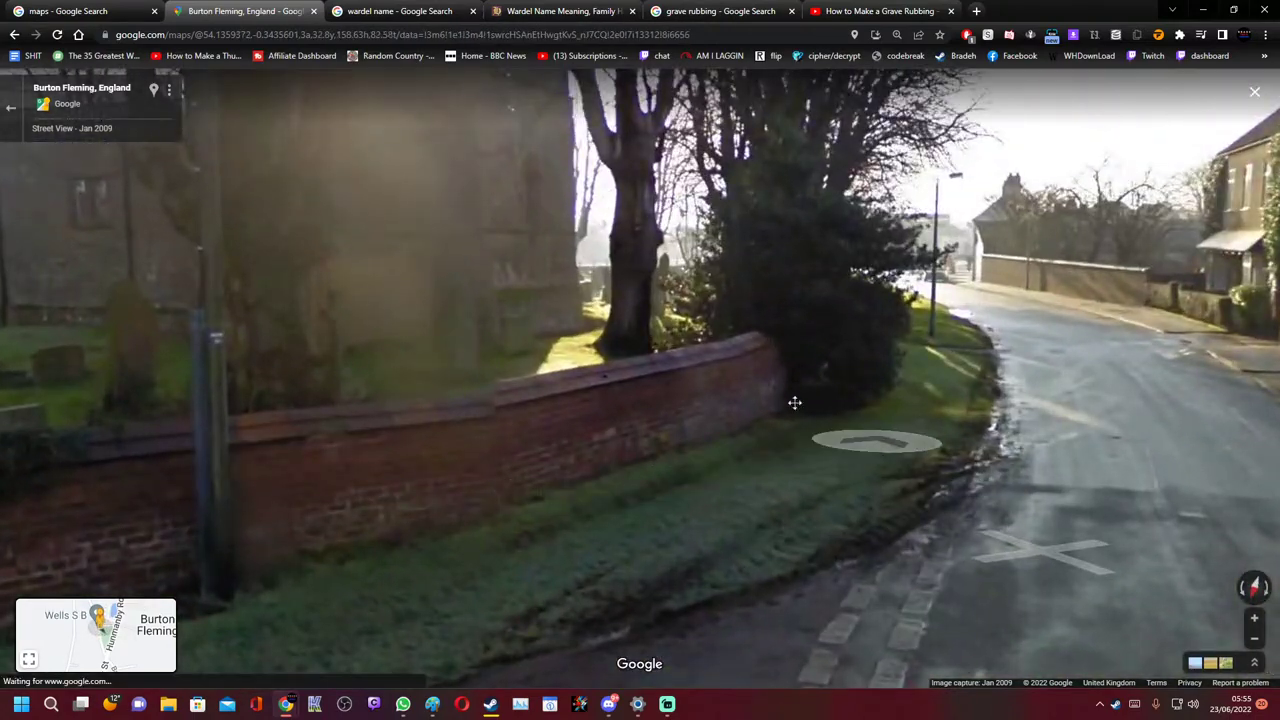
{"action": "left_click_drag", "start_coordinate": [794, 402], "coordinate": [565, 371]}
{"action": "scroll", "coordinate": [565, 371], "scroll_direction": "up", "scroll_amount": 5}
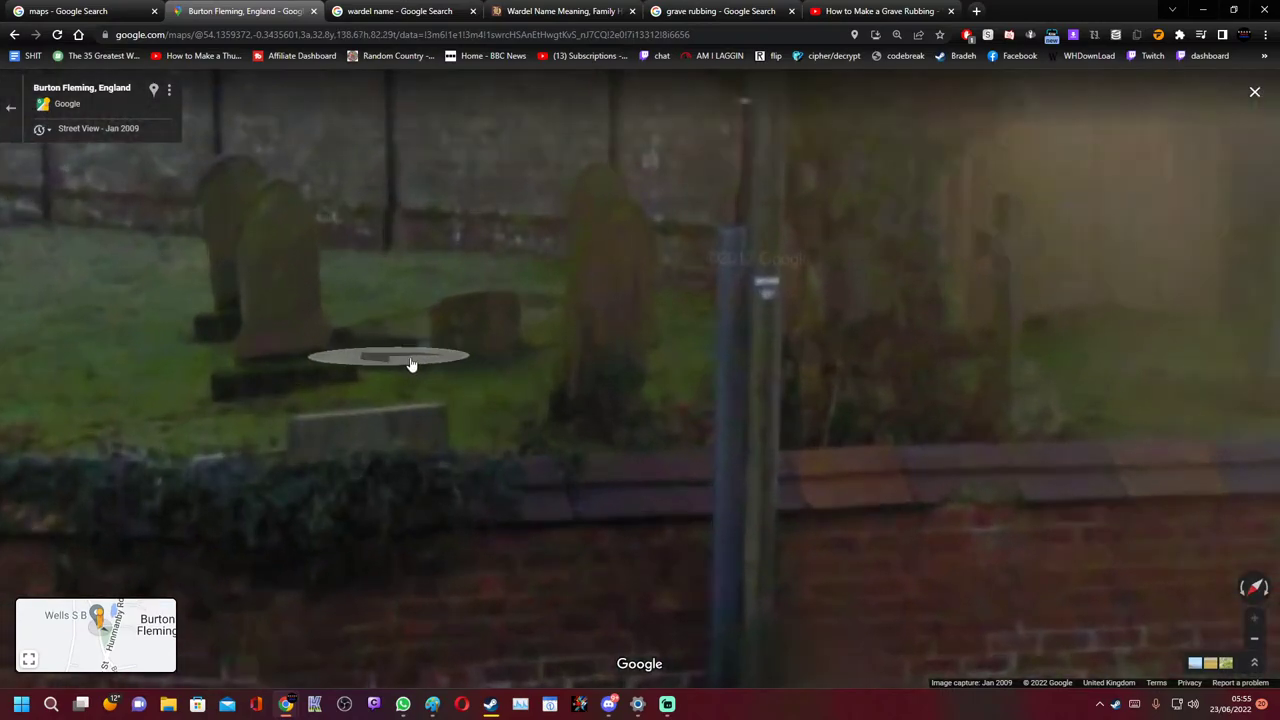
{"action": "scroll", "coordinate": [623, 470], "scroll_direction": "down", "scroll_amount": 5}
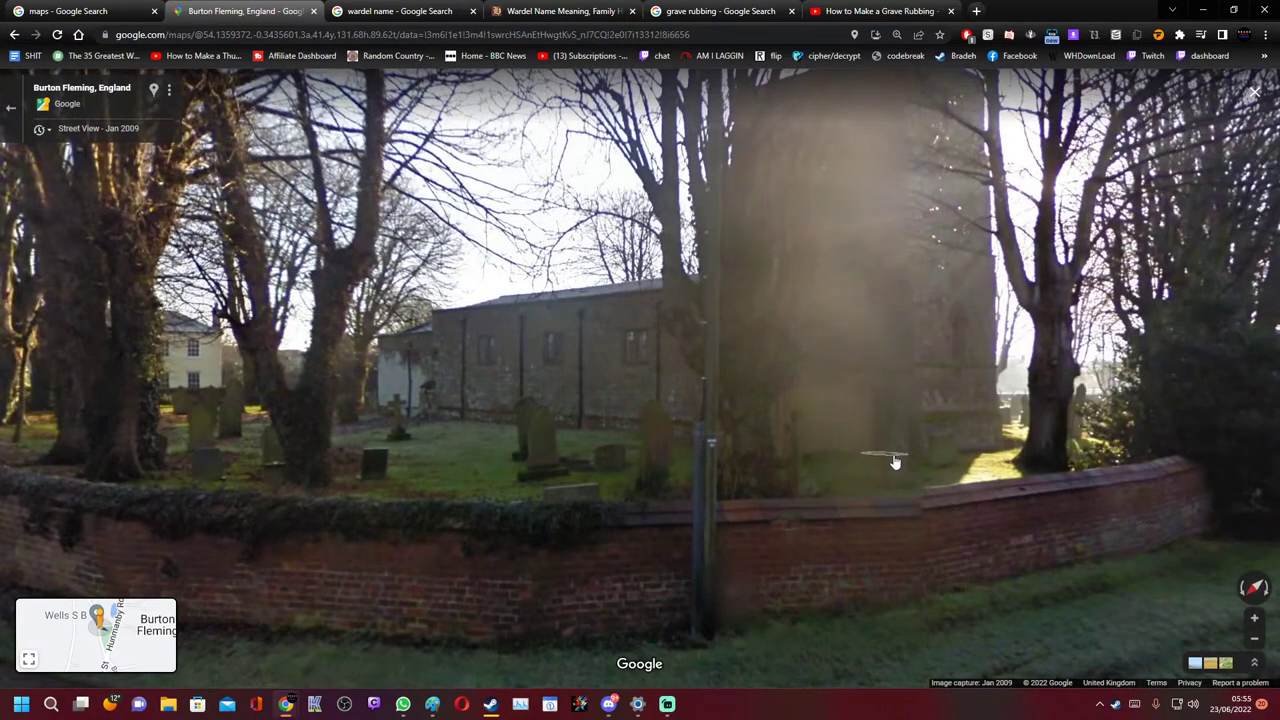
Move on to Front St and examine the church porch and the rounded headstones beside the path
{"action": "left_click", "coordinate": [958, 471]}
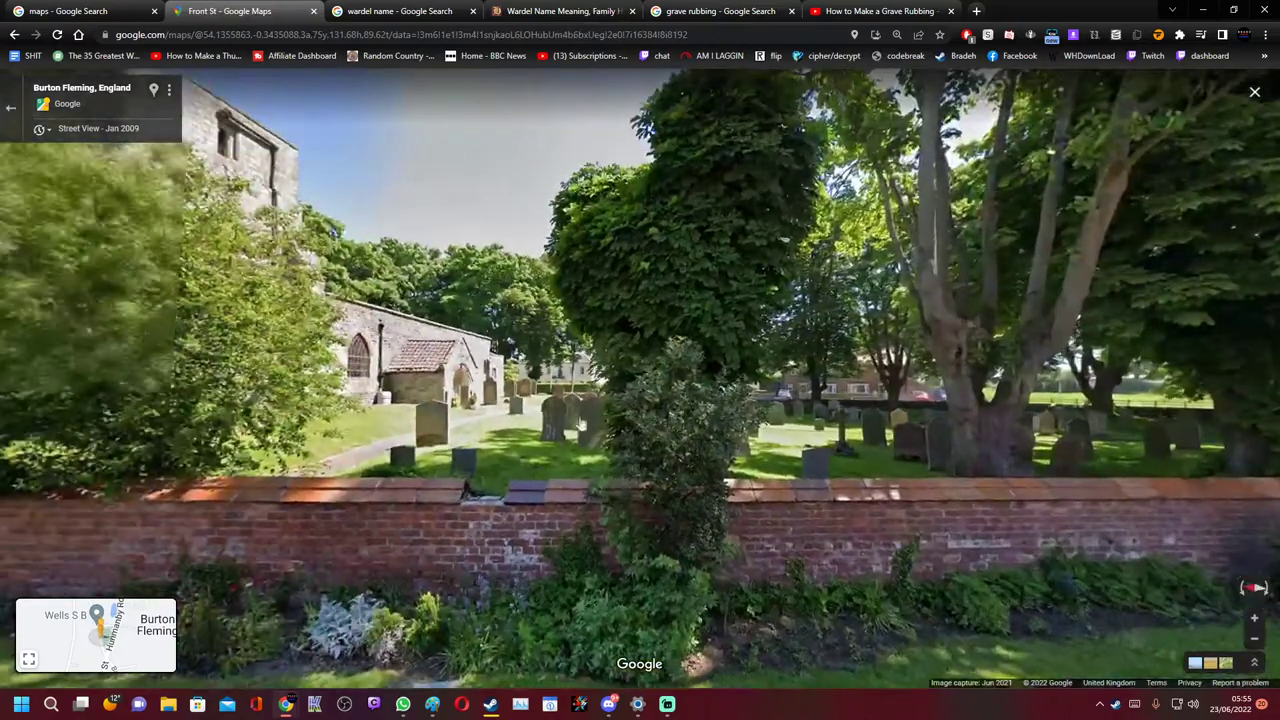
{"action": "scroll", "coordinate": [417, 425], "scroll_direction": "up", "scroll_amount": 3}
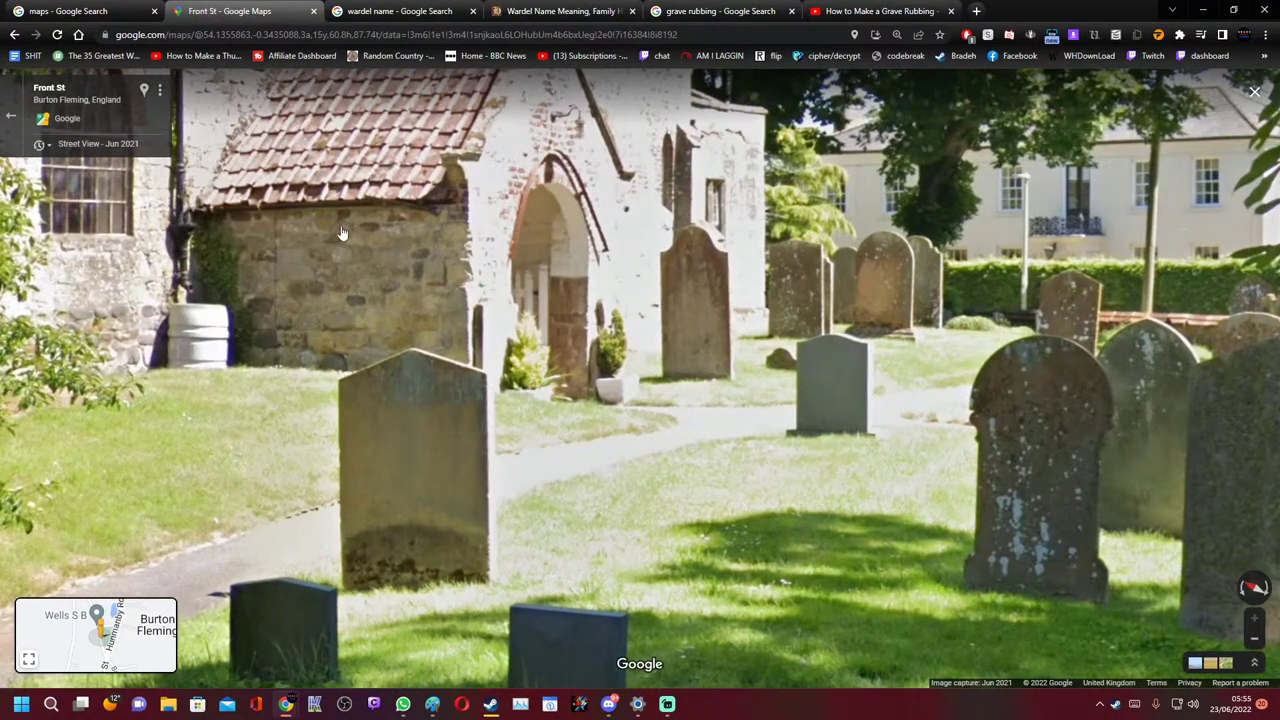
{"action": "left_click_drag", "start_coordinate": [338, 302], "coordinate": [371, 369]}
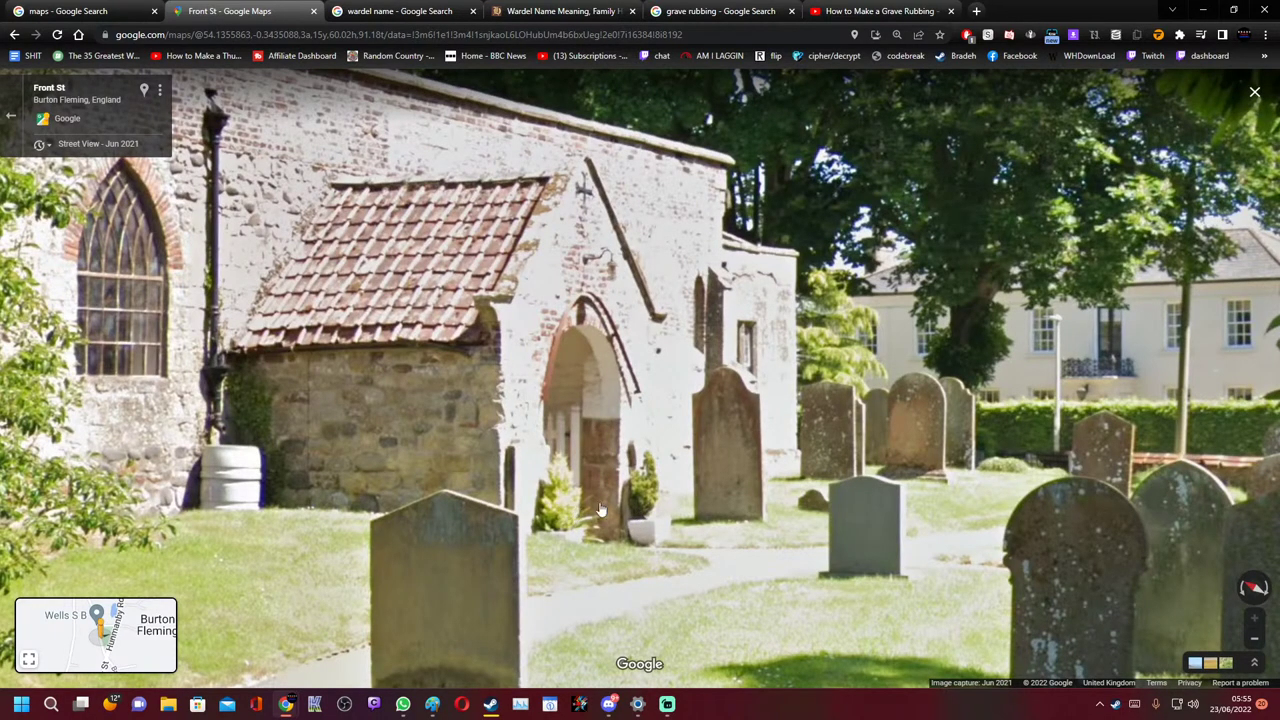
{"action": "left_click", "coordinate": [1065, 498]}
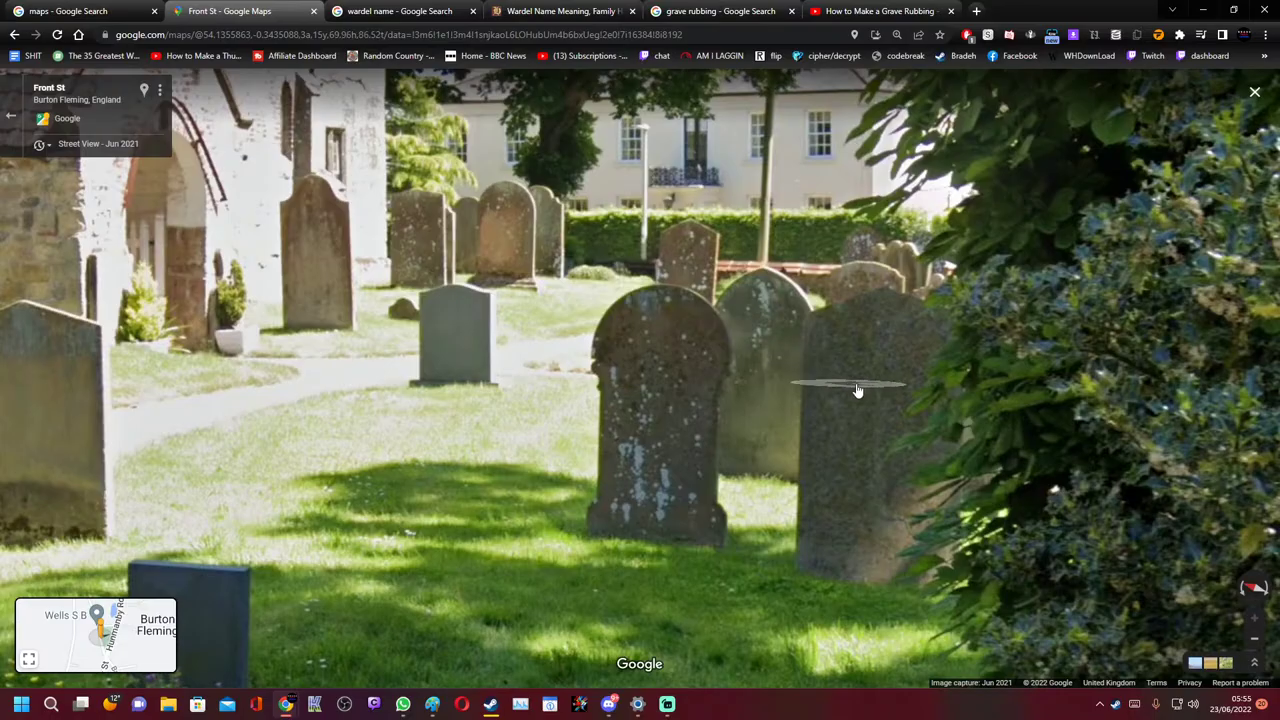
{"action": "left_click", "coordinate": [1000, 418]}
{"action": "left_click_drag", "start_coordinate": [1000, 418], "coordinate": [771, 538]}
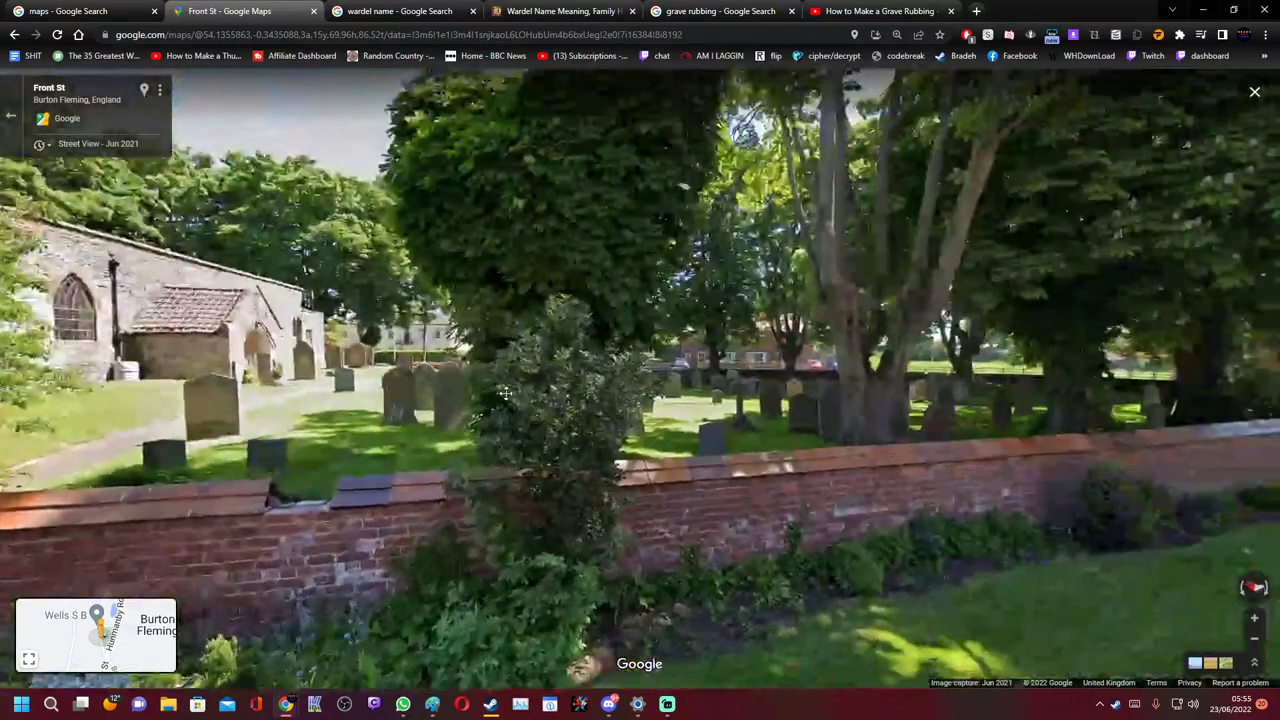
Advance along Front St and inspect the weathered headstones around the large tree behind the brick wall
{"action": "left_click", "coordinate": [787, 540]}
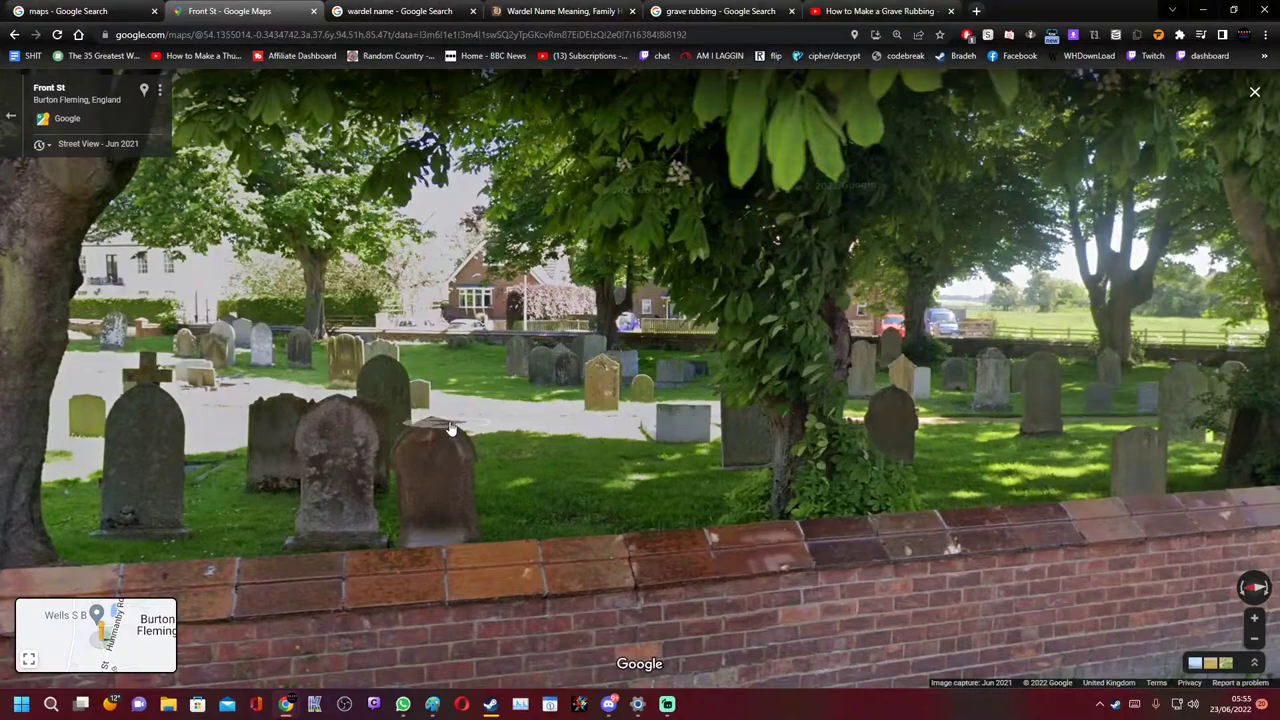
{"action": "left_click", "coordinate": [450, 428]}
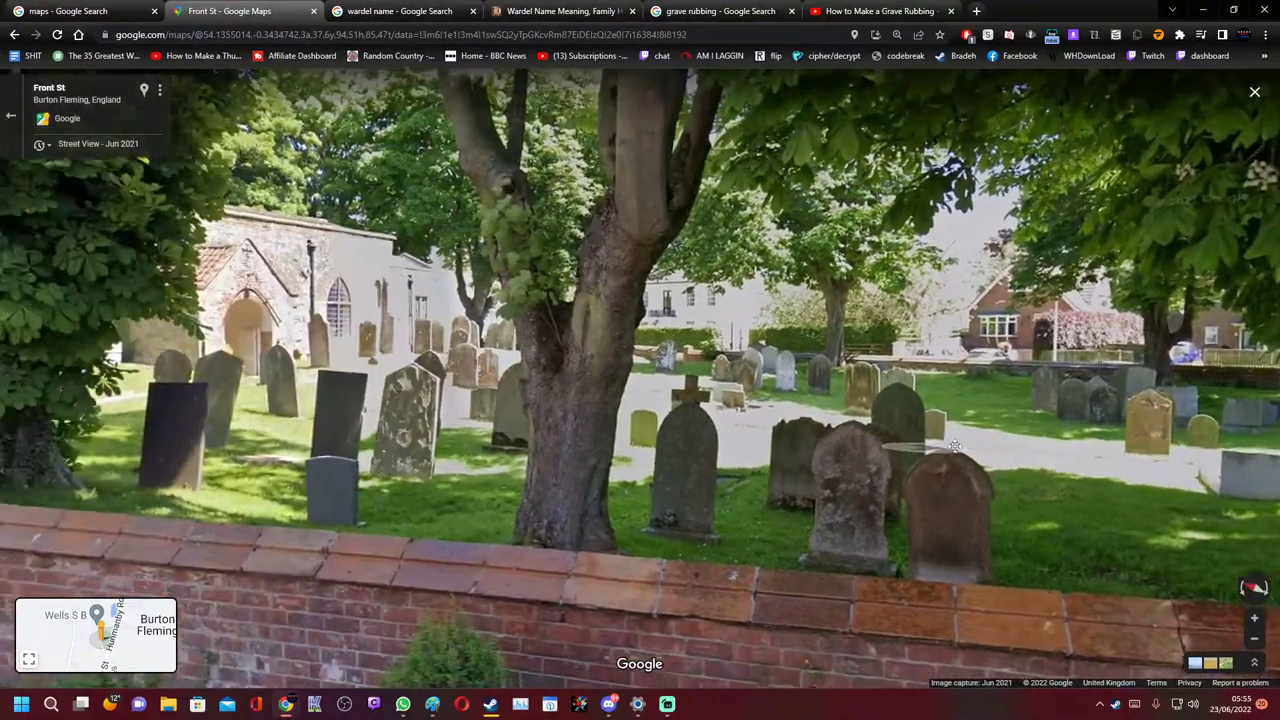
{"action": "left_click", "coordinate": [373, 327]}
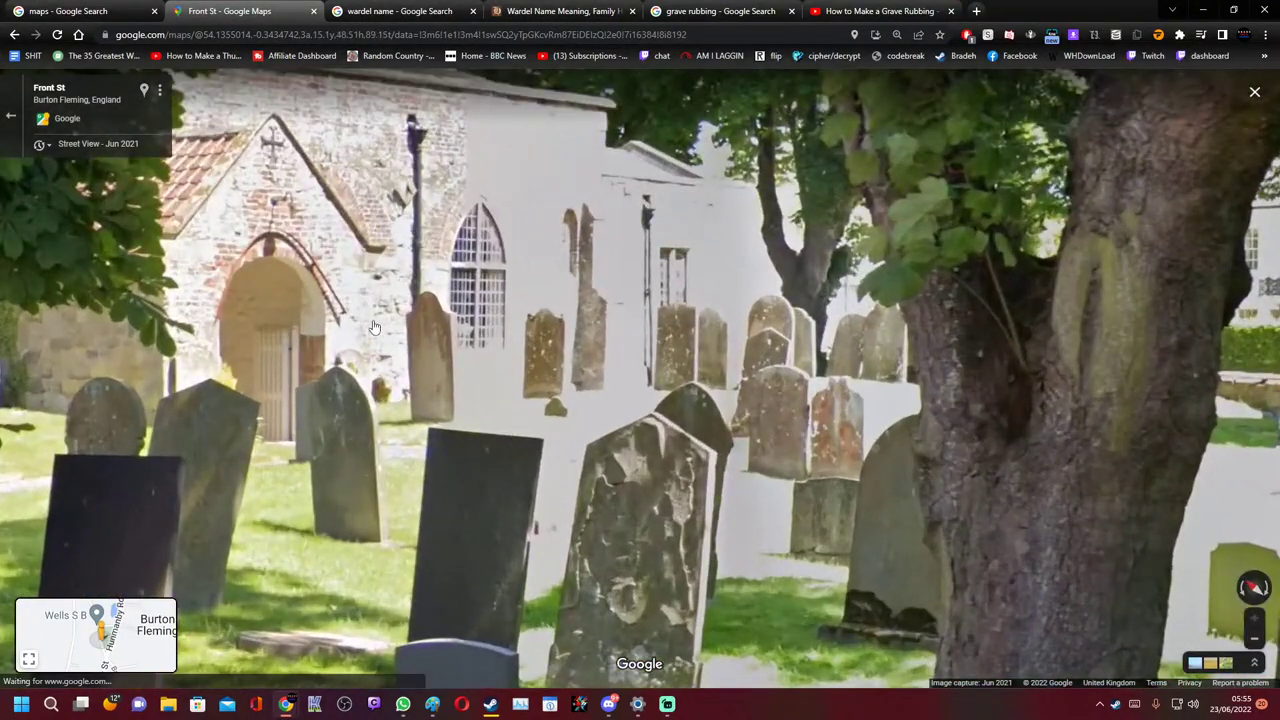
{"action": "left_click", "coordinate": [624, 514]}
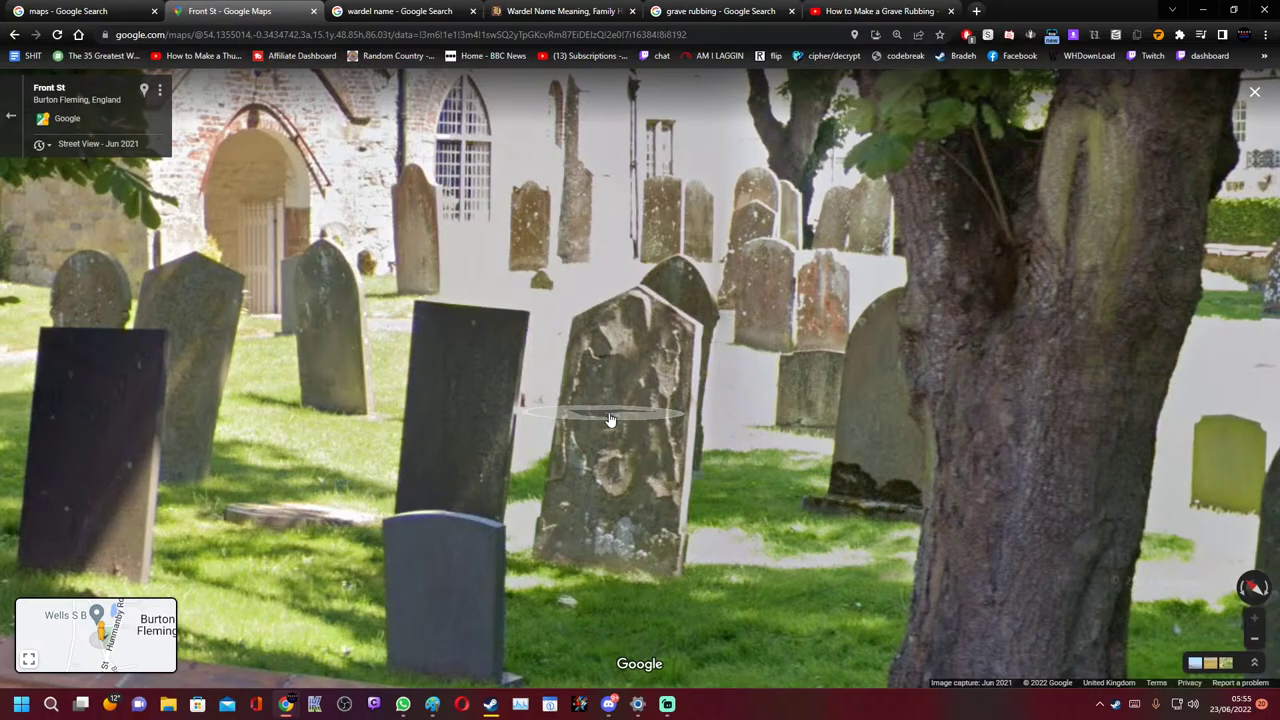
{"action": "scroll", "coordinate": [610, 418], "scroll_direction": "down", "scroll_amount": 3}
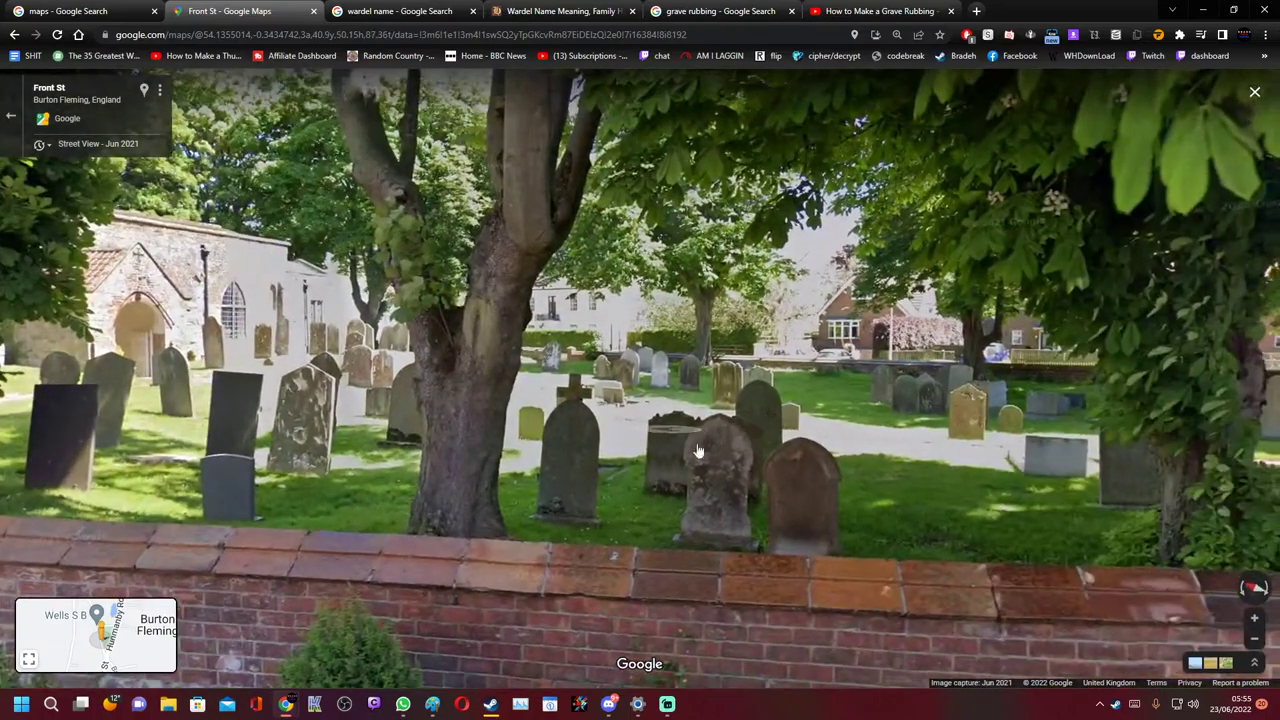
{"action": "left_click_drag", "start_coordinate": [1020, 461], "coordinate": [565, 432]}
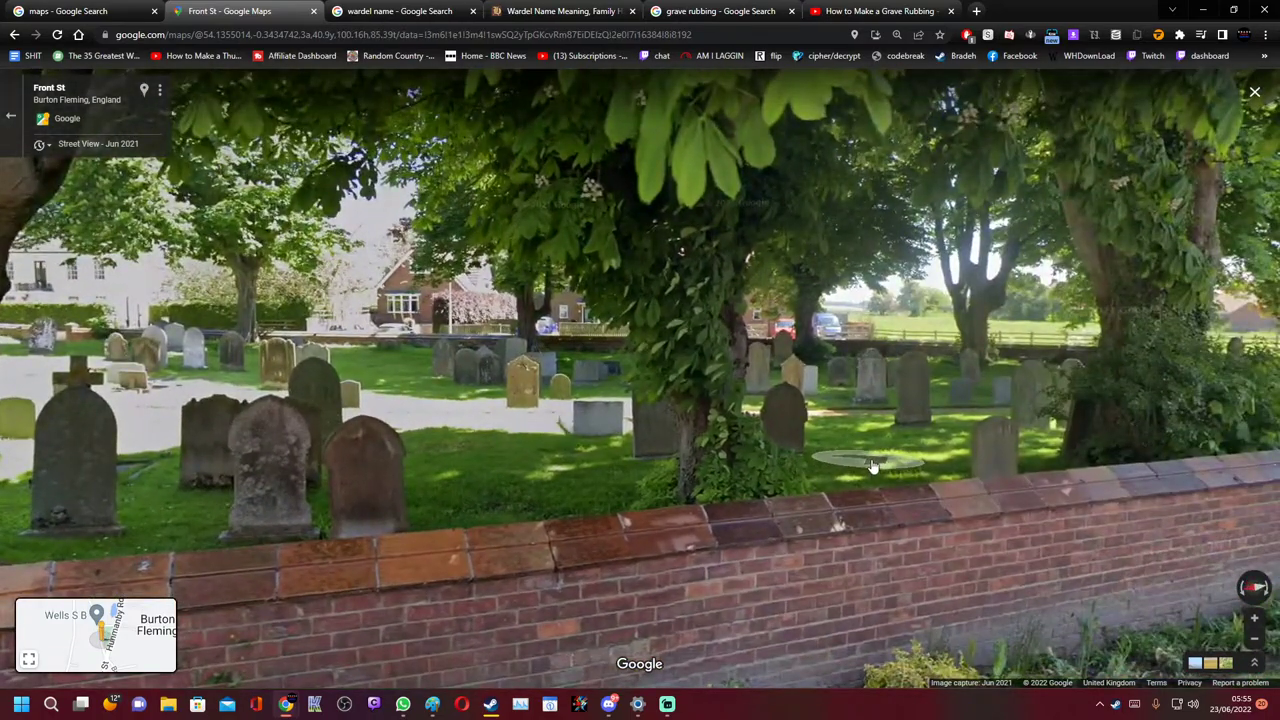
Follow Front St round to the churchyard gate and read the posters on the church notice board
{"action": "left_click", "coordinate": [872, 466]}
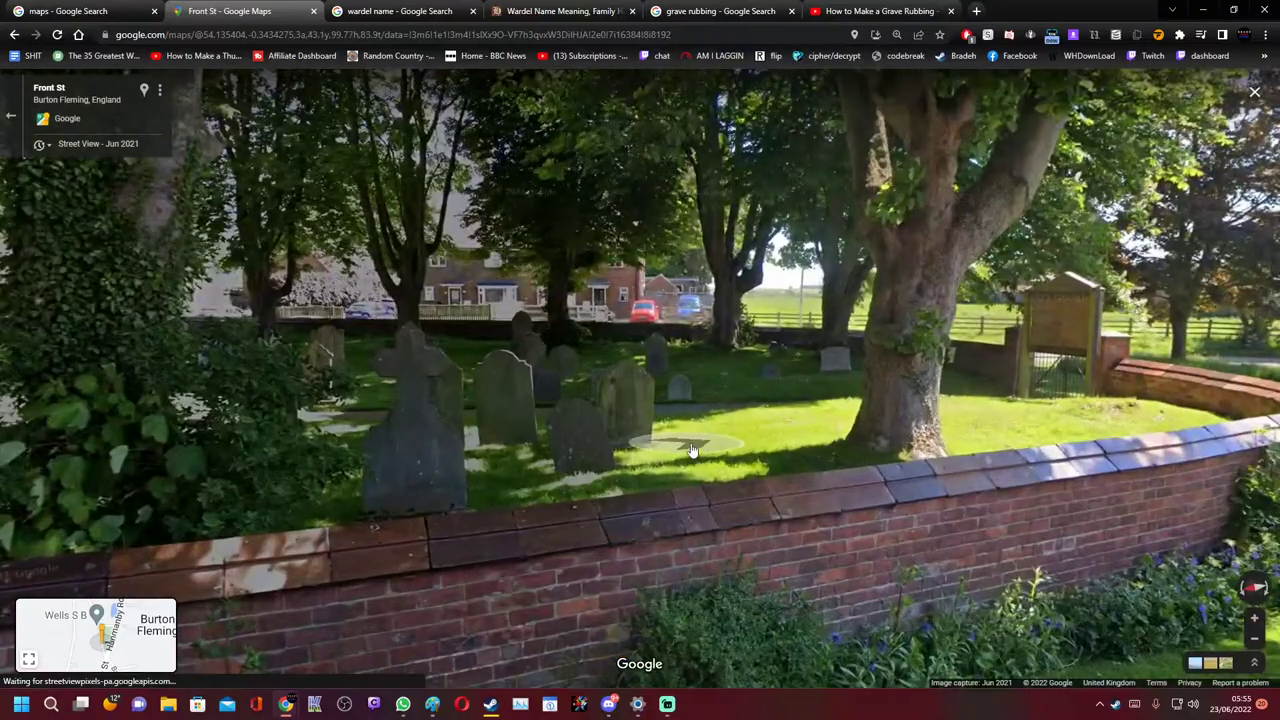
{"action": "left_click", "coordinate": [692, 449]}
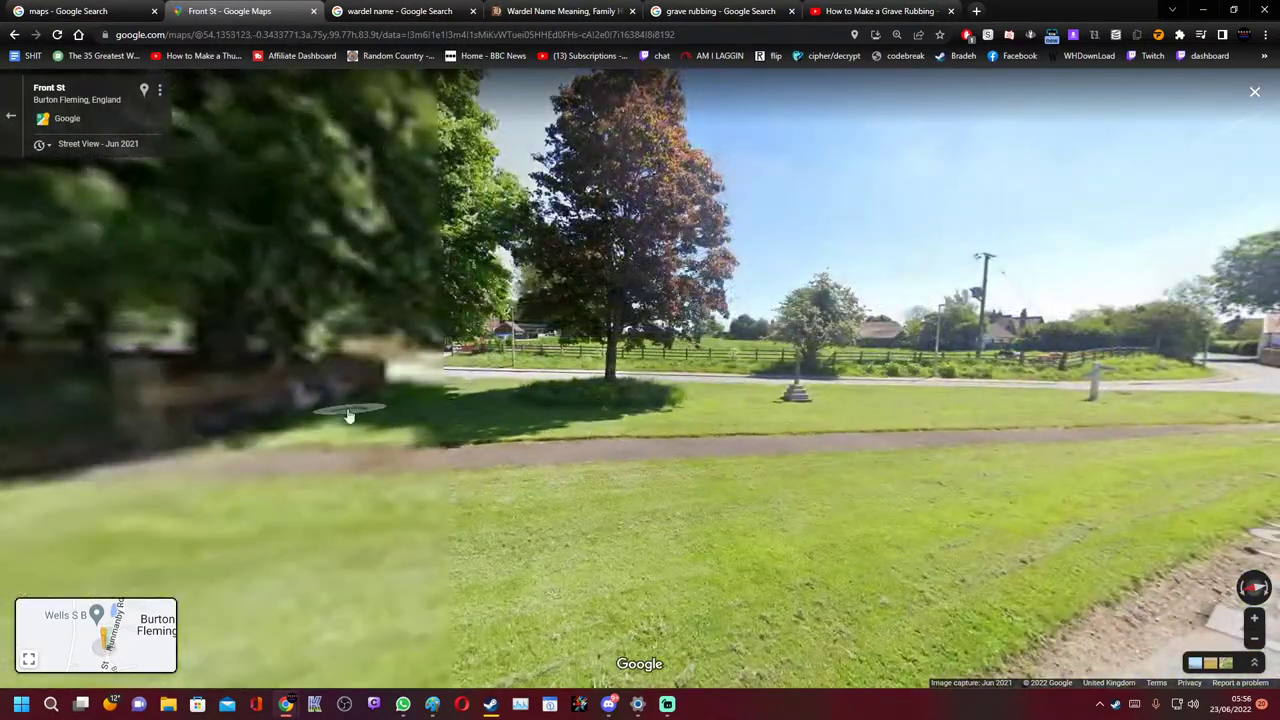
{"action": "left_click", "coordinate": [349, 415]}
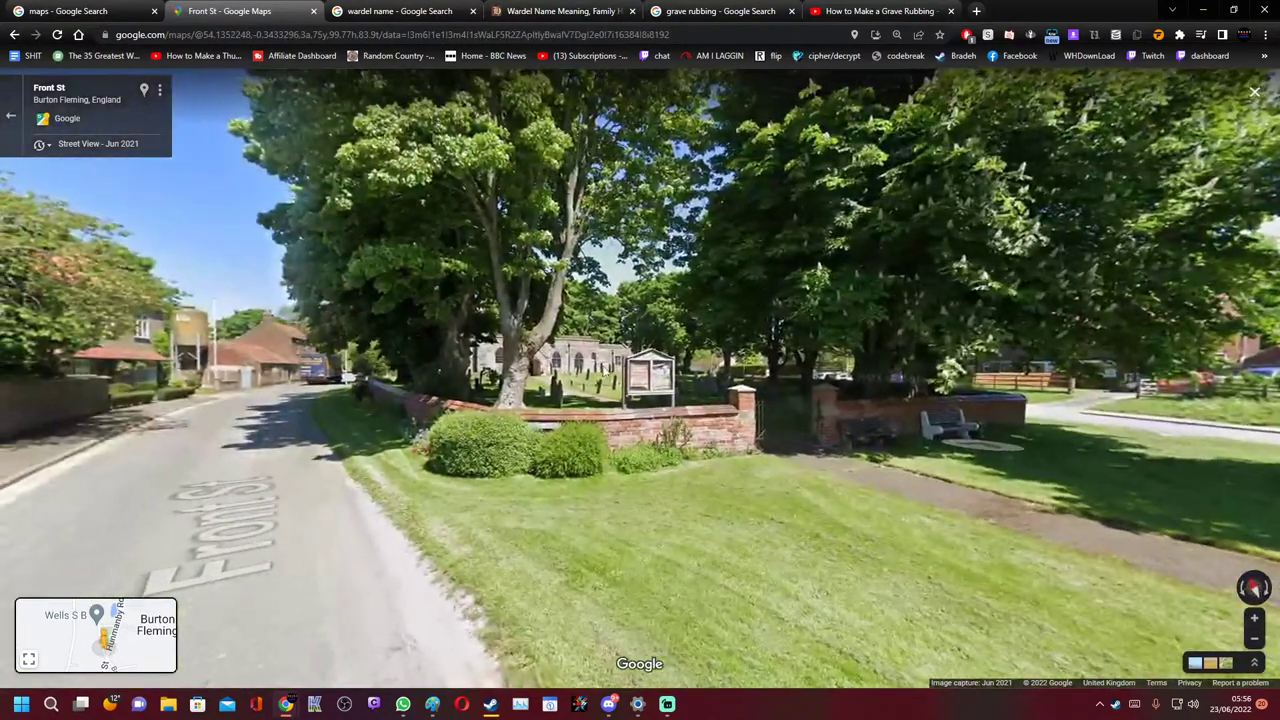
{"action": "left_click", "coordinate": [690, 370]}
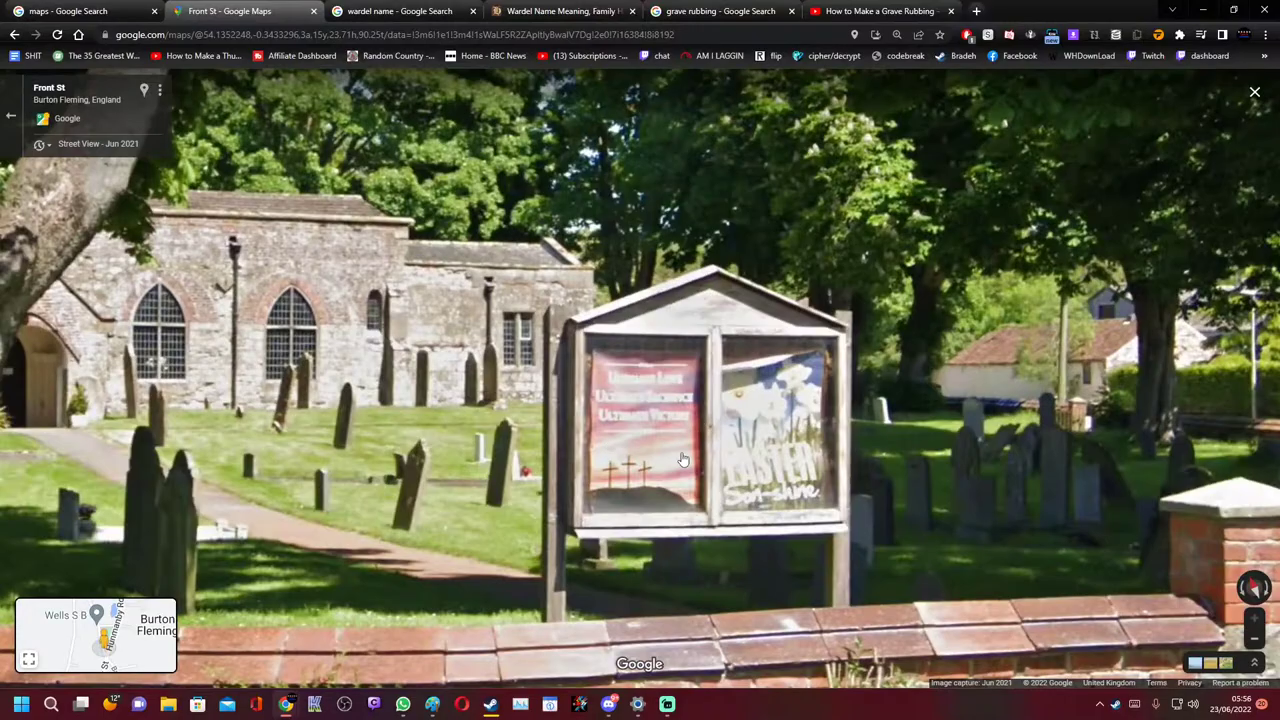
{"action": "scroll", "coordinate": [682, 459], "scroll_direction": "down", "scroll_amount": 3}
{"action": "left_click_drag", "start_coordinate": [1000, 500], "coordinate": [700, 500]}
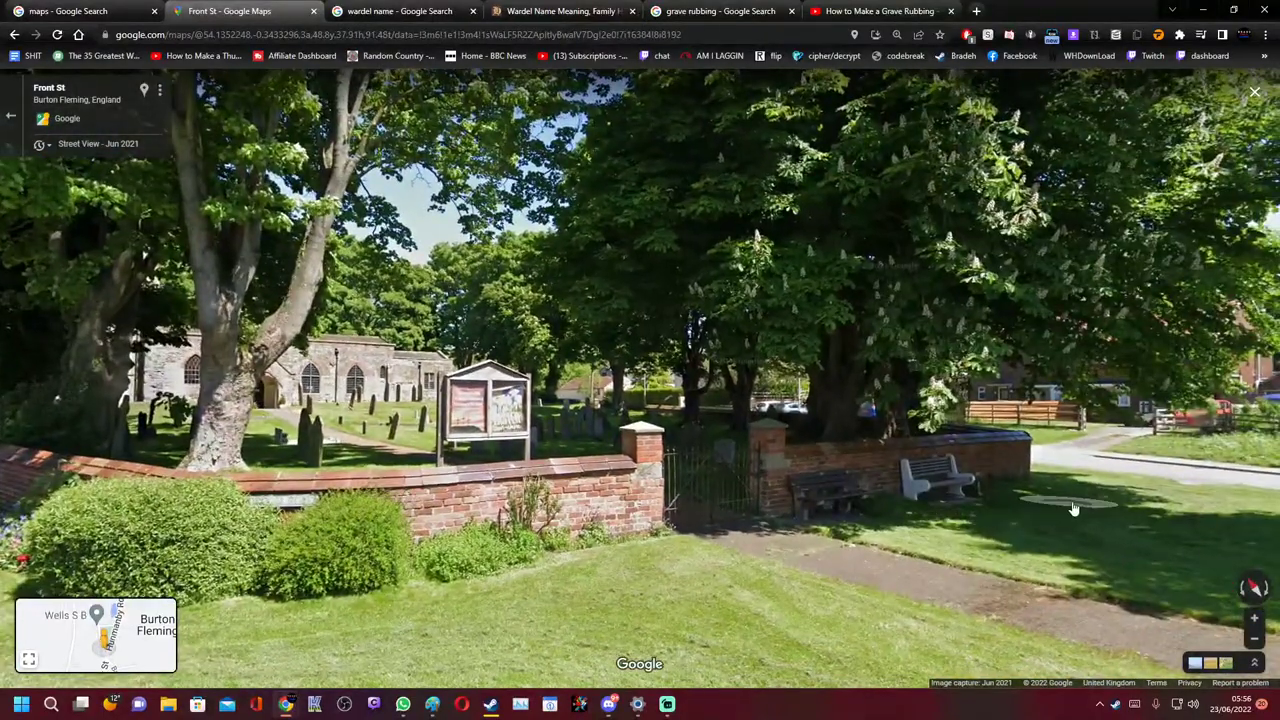
Travel up Hunmanby Rd alongside the churchyard wall to view the church from its small side gate
{"action": "left_click", "coordinate": [1072, 509]}
{"action": "left_click_drag", "start_coordinate": [400, 470], "coordinate": [713, 472]}
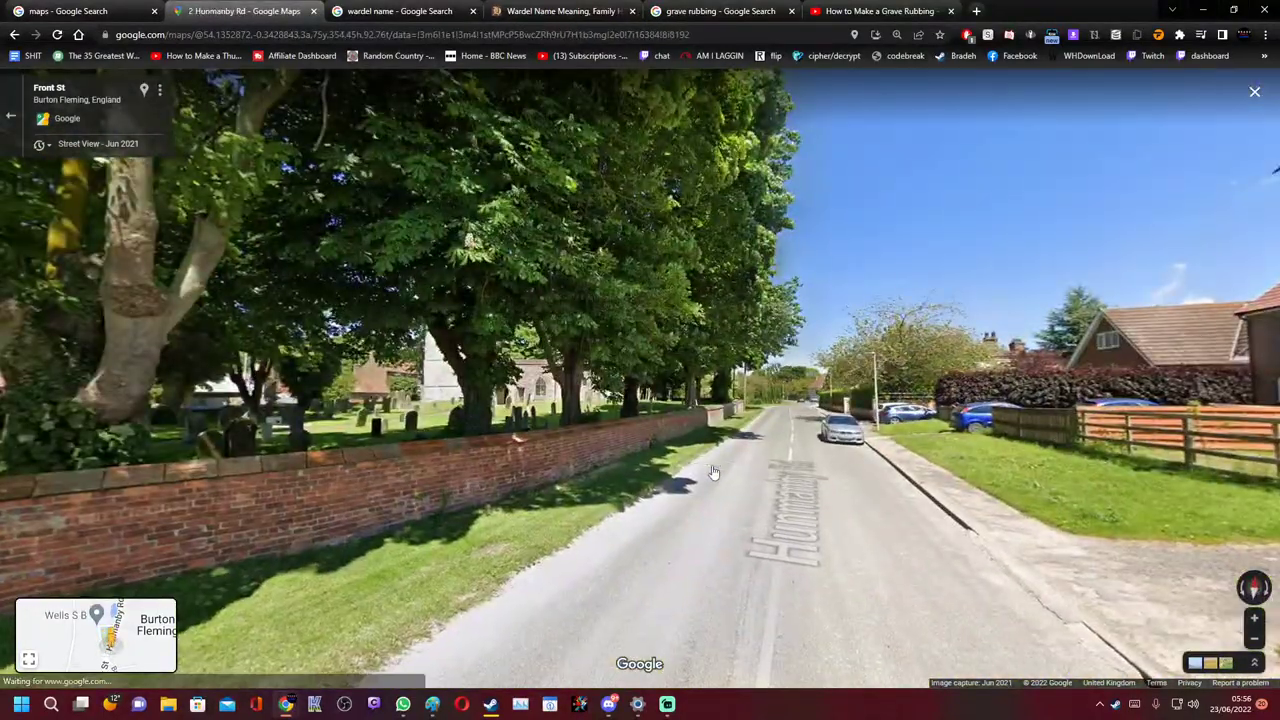
{"action": "left_click", "coordinate": [713, 470]}
{"action": "left_click", "coordinate": [715, 452]}
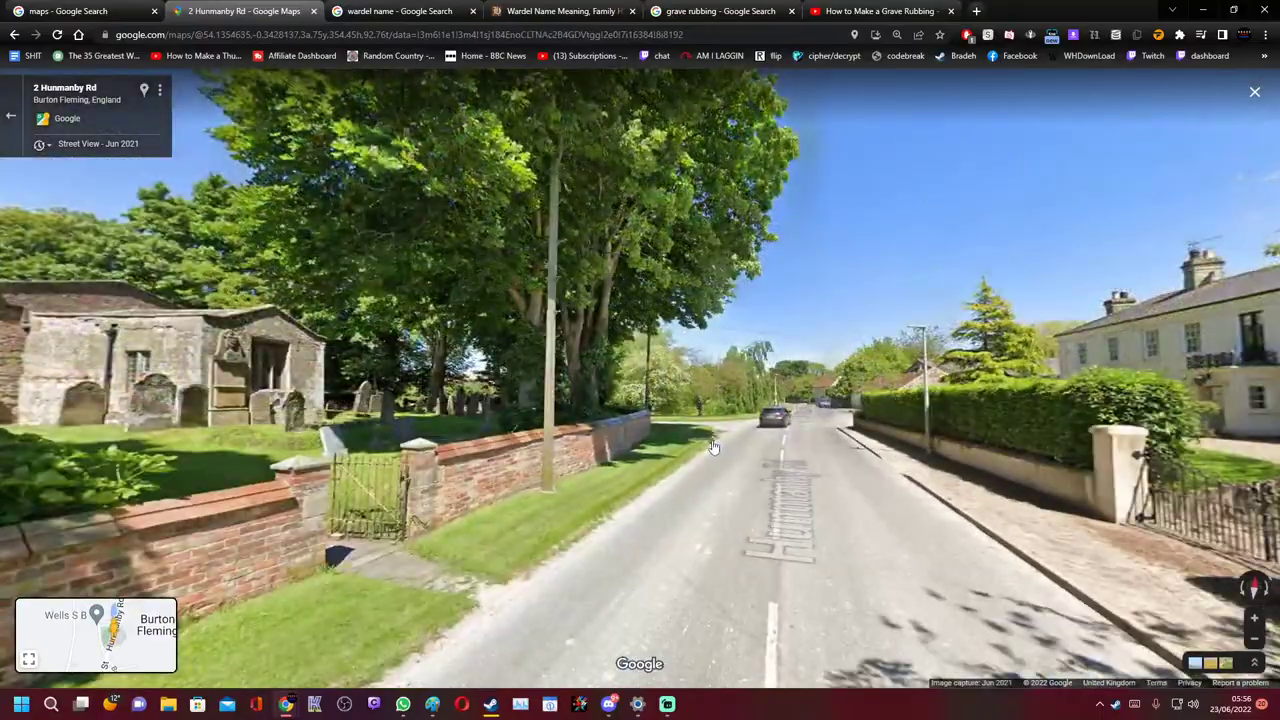
Advance along Hunmanby Rd and inspect the tall urn-topped monument beside the church window up close
{"action": "left_click", "coordinate": [466, 460]}
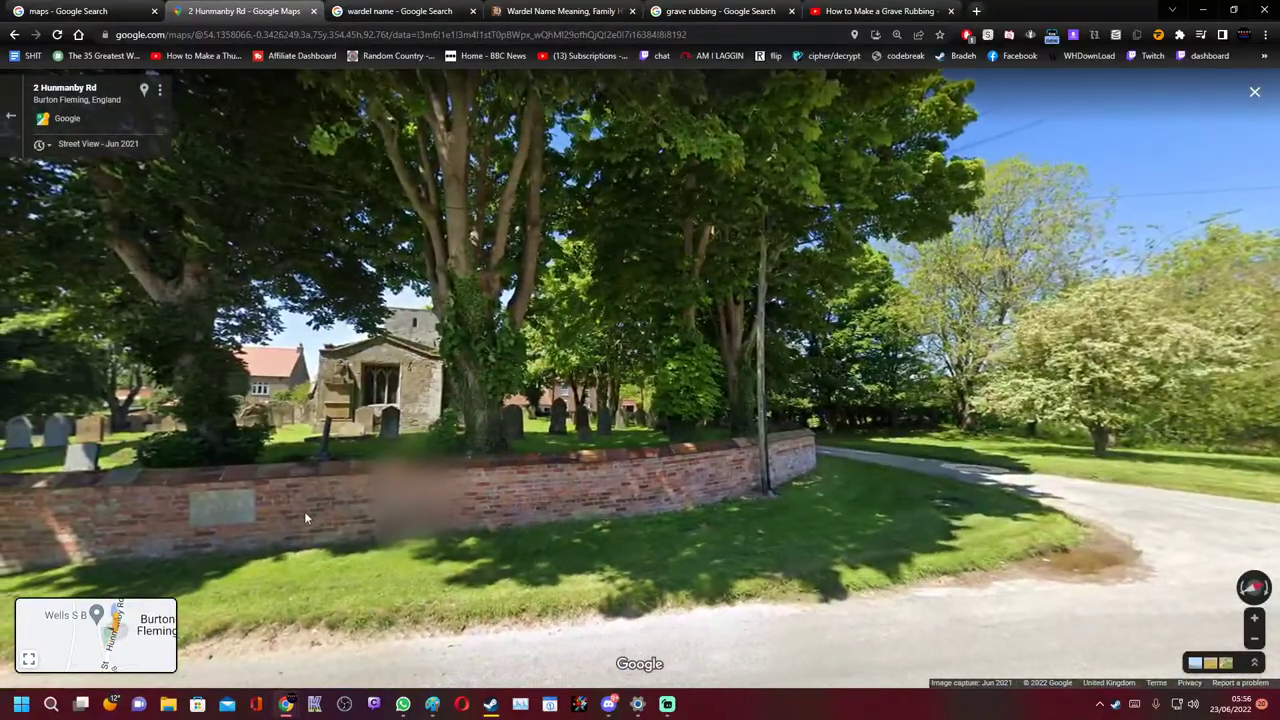
{"action": "left_click", "coordinate": [423, 460]}
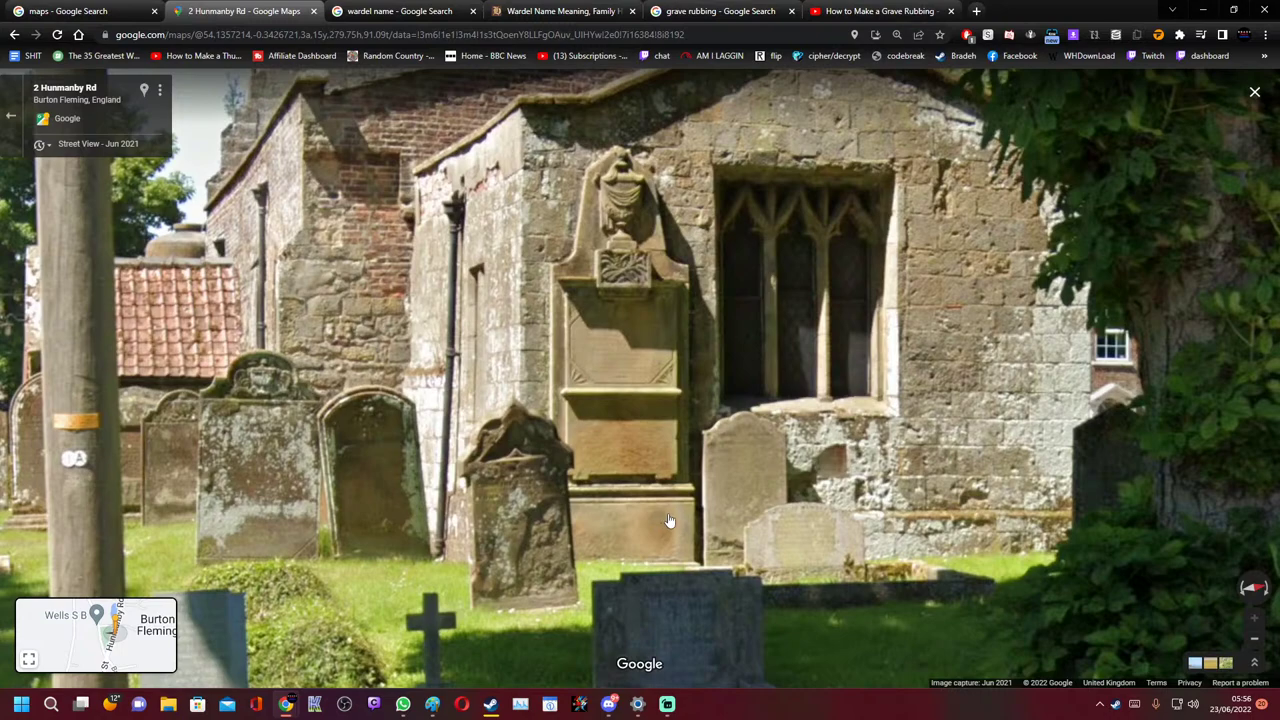
Switch to the desktop, open the saved photo of the church monument and examine the heading and carved name on its upper panel
{"action": "left_click", "coordinate": [1201, 10]}
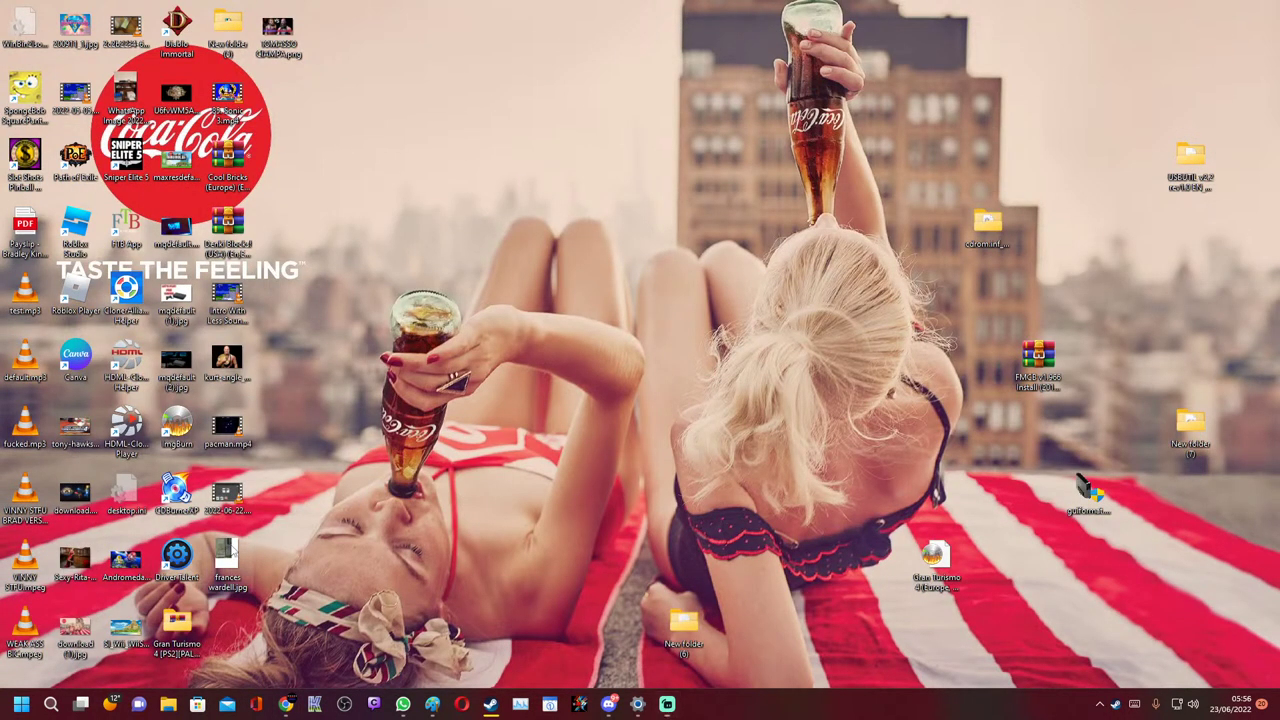
{"action": "double_click", "coordinate": [230, 556]}
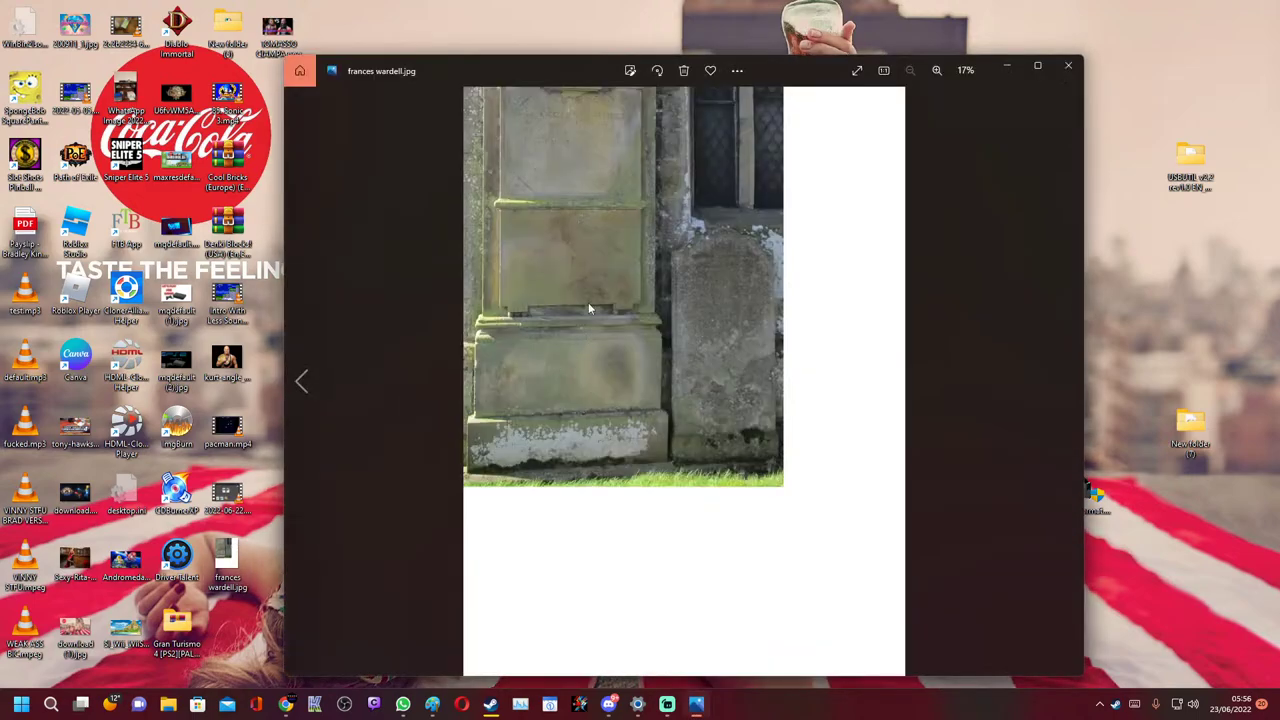
{"action": "scroll", "coordinate": [568, 150], "scroll_direction": "up", "scroll_amount": 6}
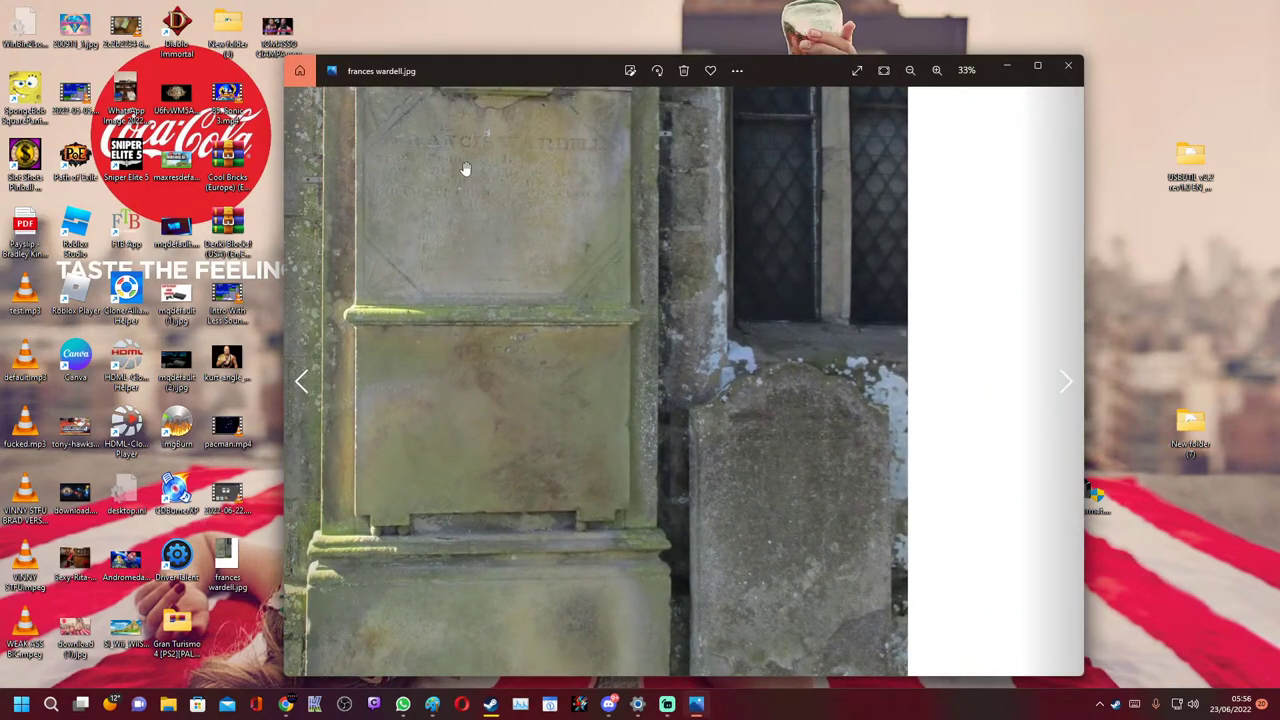
{"action": "scroll", "coordinate": [554, 240], "scroll_direction": "up", "scroll_amount": 5}
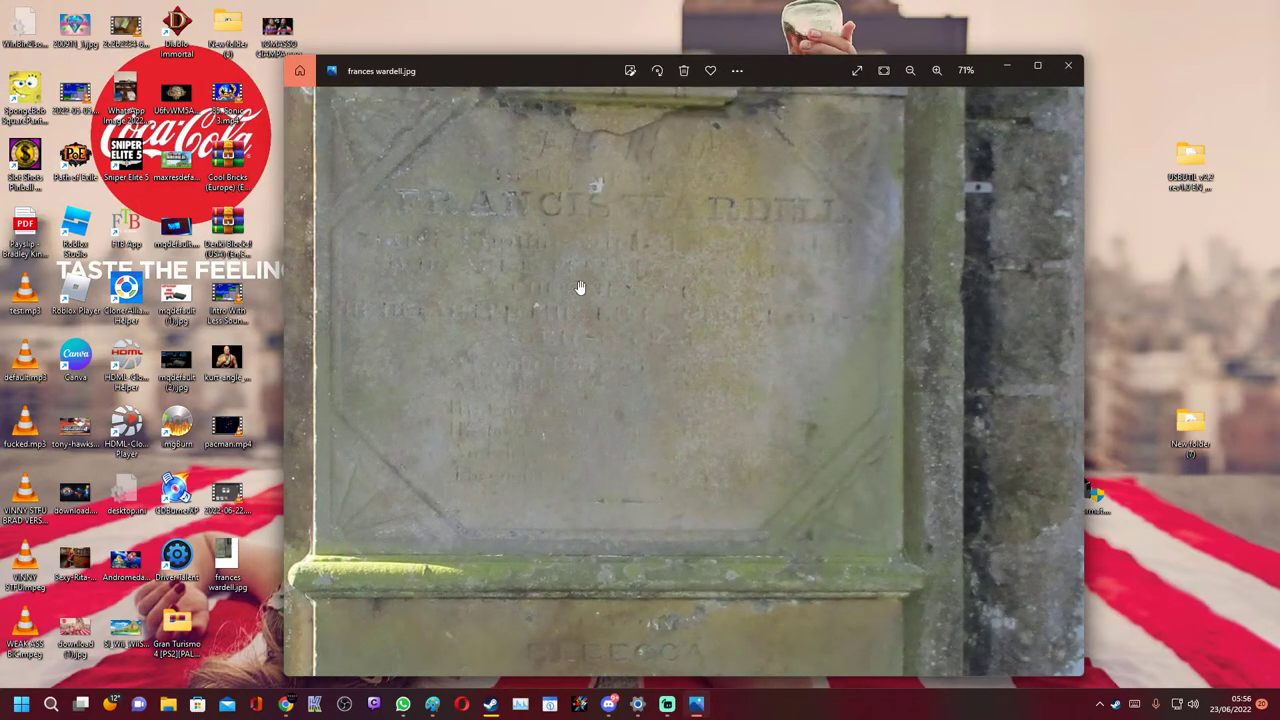
{"action": "scroll", "coordinate": [726, 423], "scroll_direction": "down", "scroll_amount": 2}
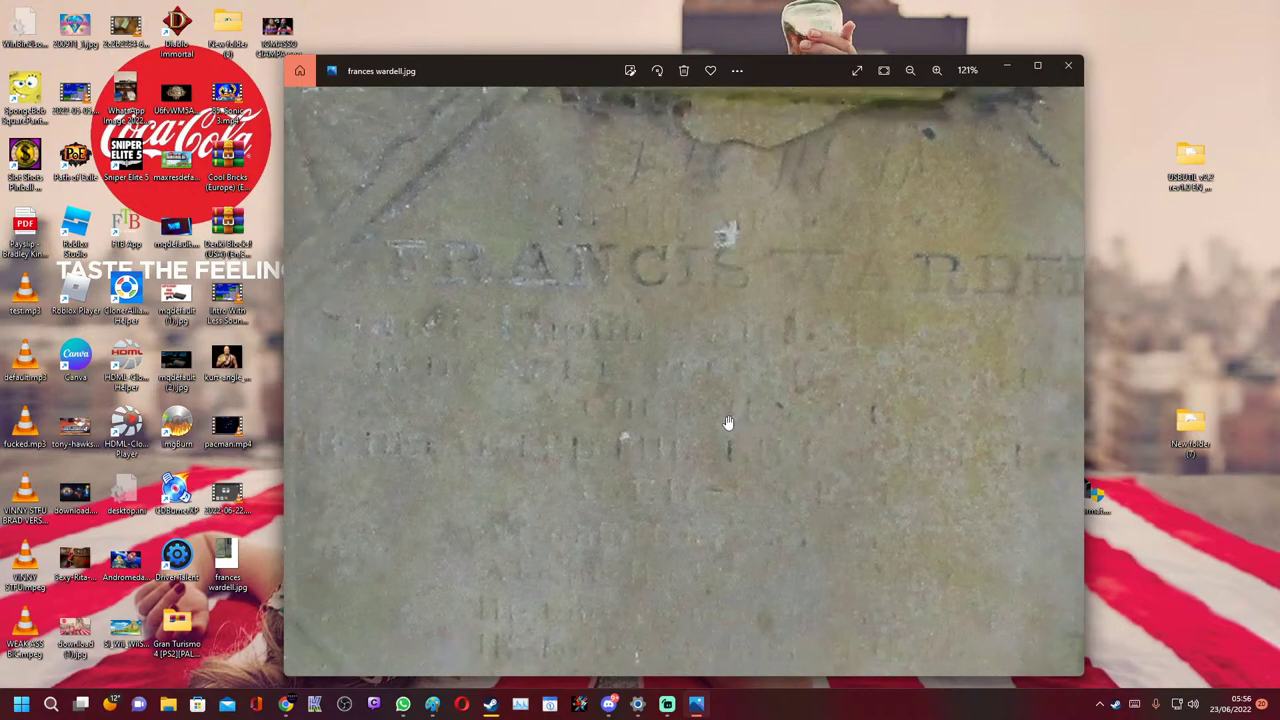
{"action": "left_click_drag", "start_coordinate": [727, 421], "coordinate": [680, 432]}
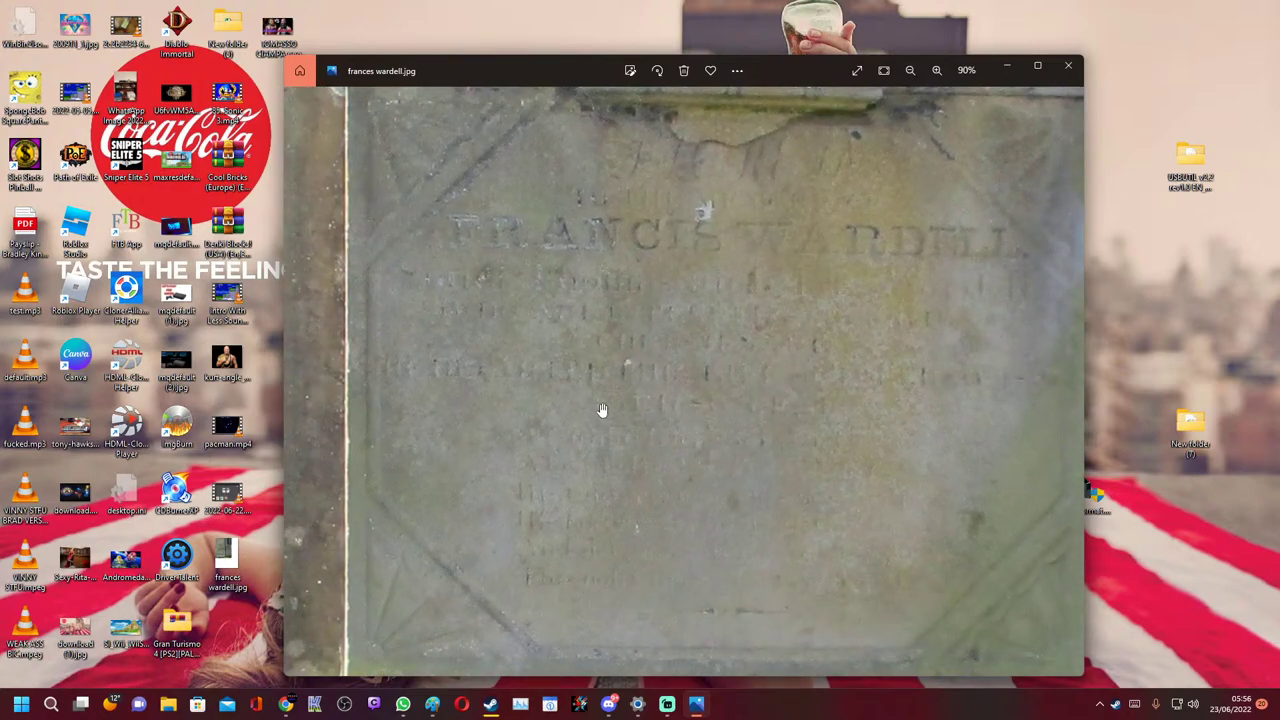
Examine the worn middle lines of the upper panel's inscription in close detail
{"action": "scroll", "coordinate": [734, 471], "scroll_direction": "up", "scroll_amount": 5}
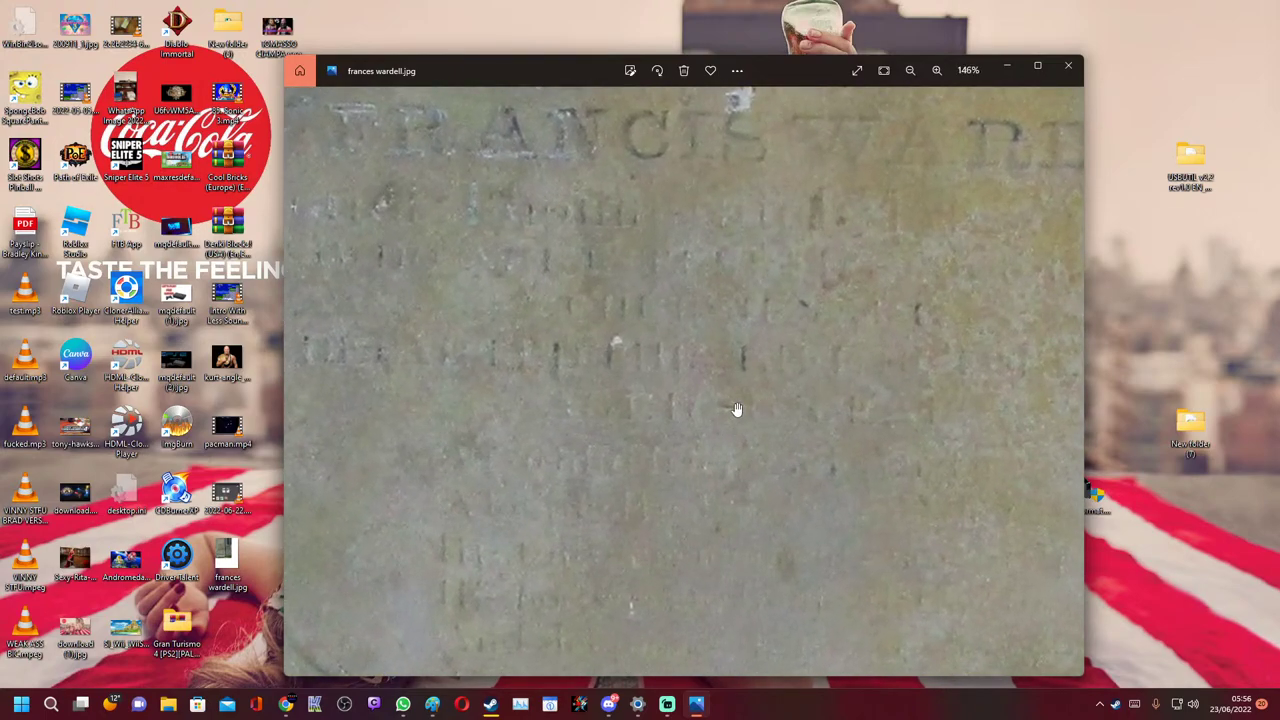
{"action": "scroll", "coordinate": [651, 443], "scroll_direction": "up", "scroll_amount": 2}
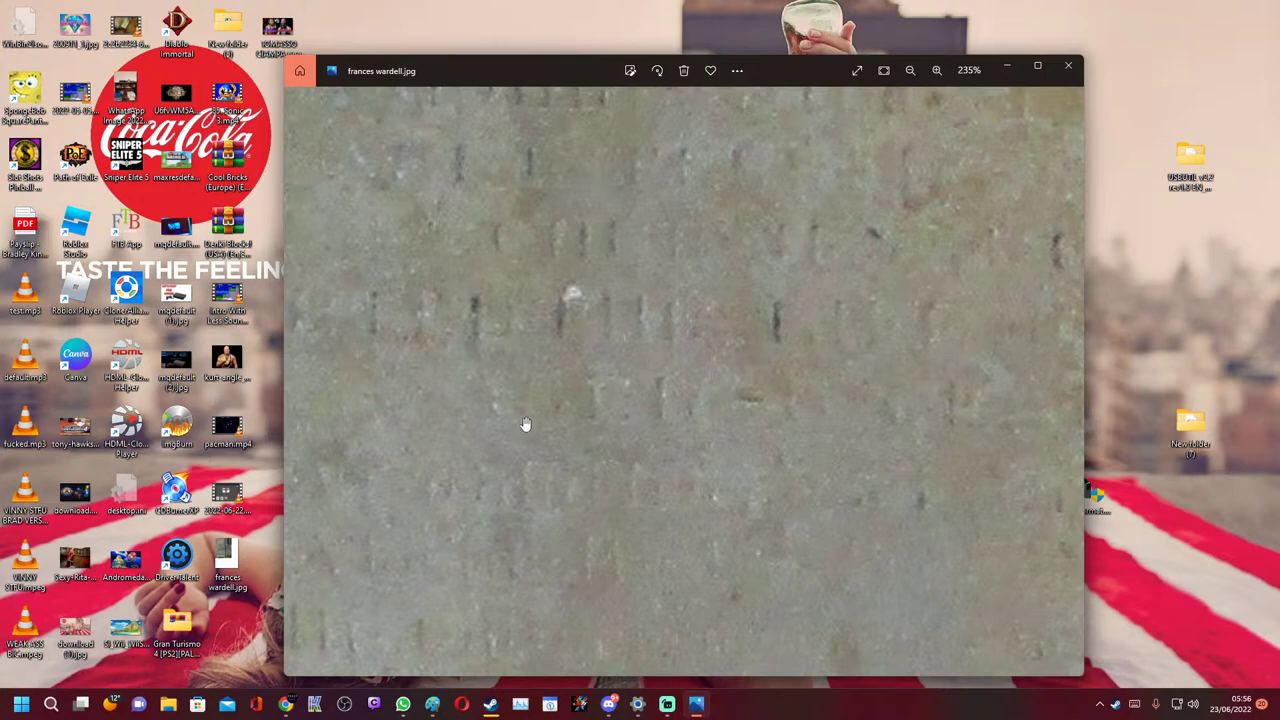
{"action": "scroll", "coordinate": [637, 425], "scroll_direction": "down", "scroll_amount": 4}
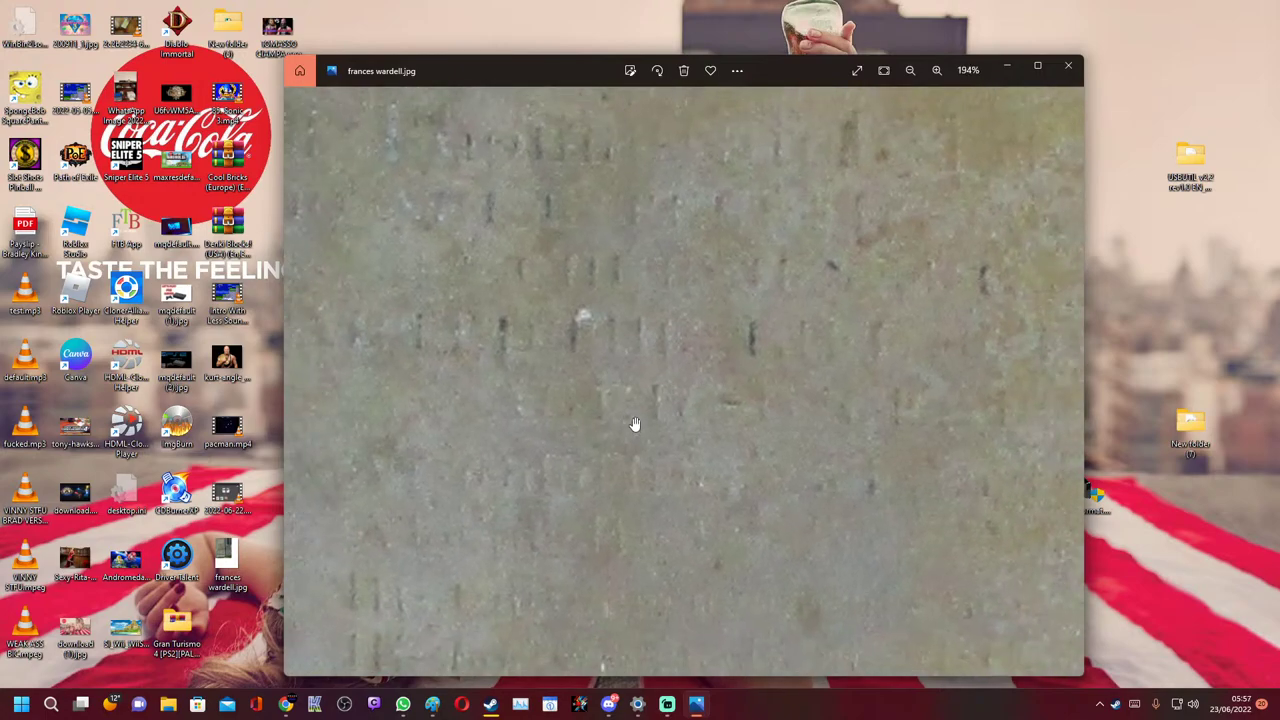
{"action": "scroll", "coordinate": [633, 425], "scroll_direction": "down", "scroll_amount": 1}
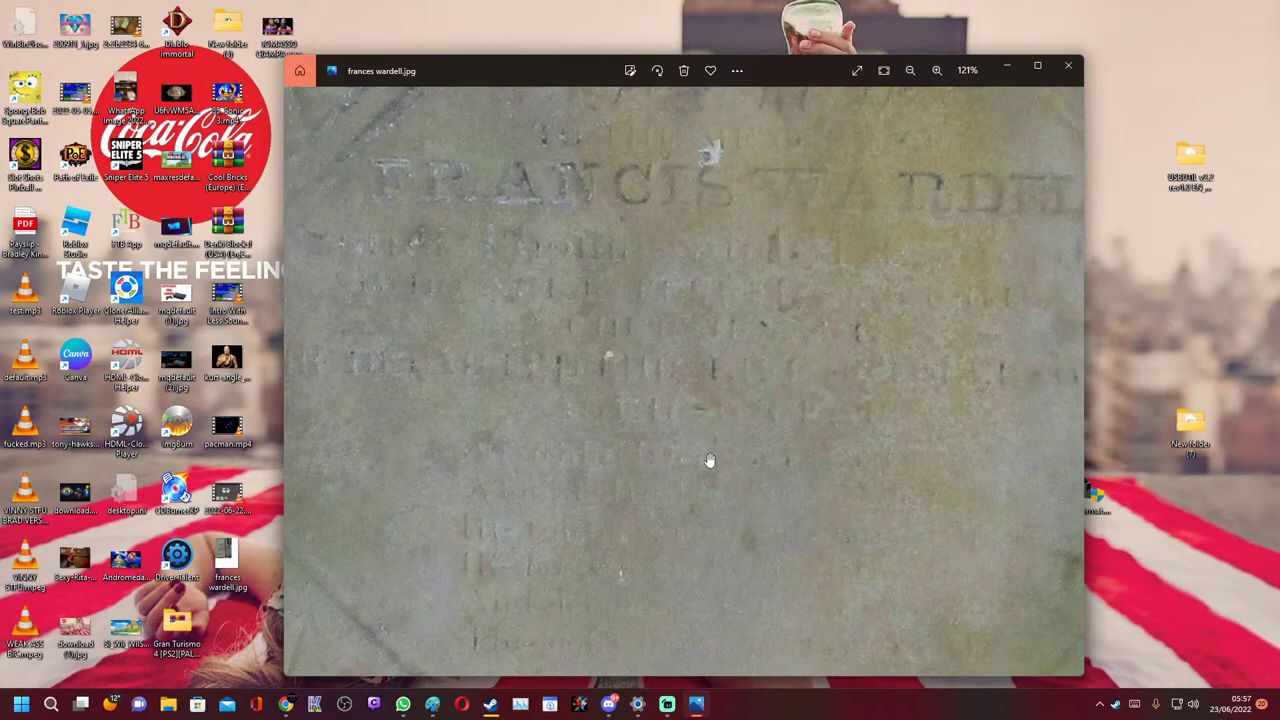
Examine the wife's inscription on the monument's lower panel, and return to the foot of the upper panel
{"action": "left_click_drag", "start_coordinate": [733, 529], "coordinate": [700, 134]}
{"action": "left_click_drag", "start_coordinate": [719, 477], "coordinate": [704, 256]}
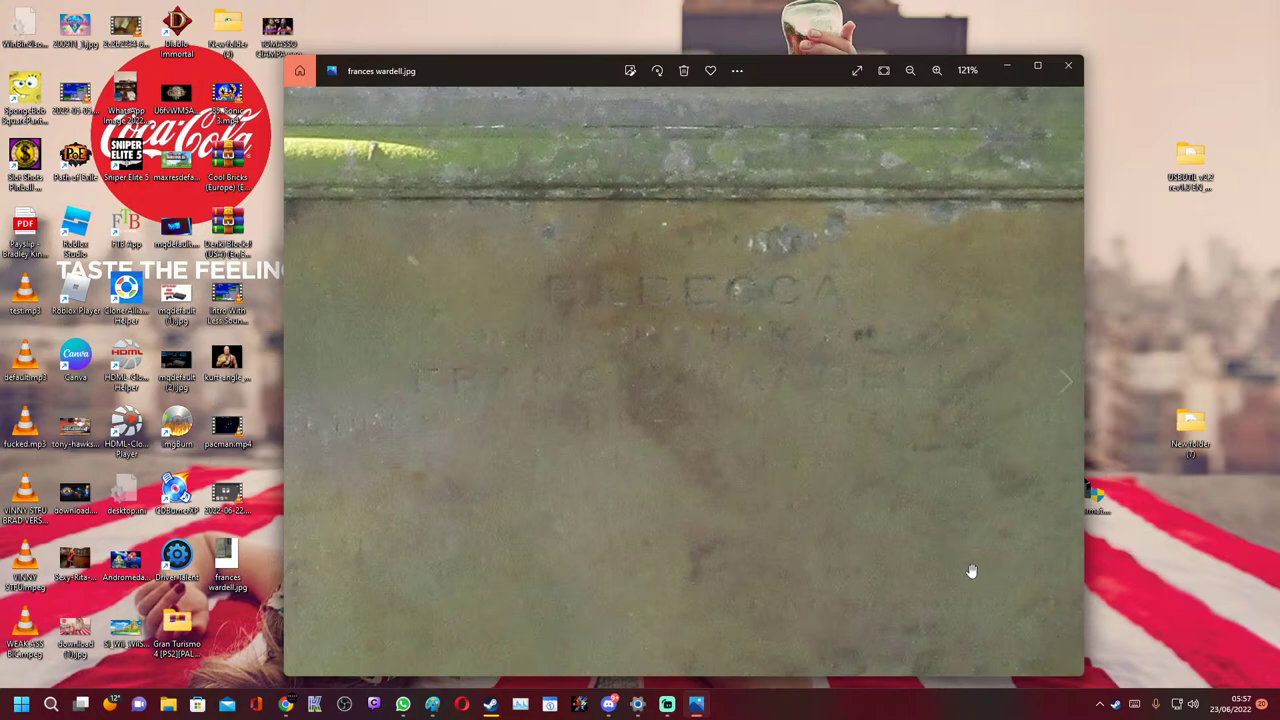
{"action": "left_click_drag", "start_coordinate": [971, 571], "coordinate": [973, 416]}
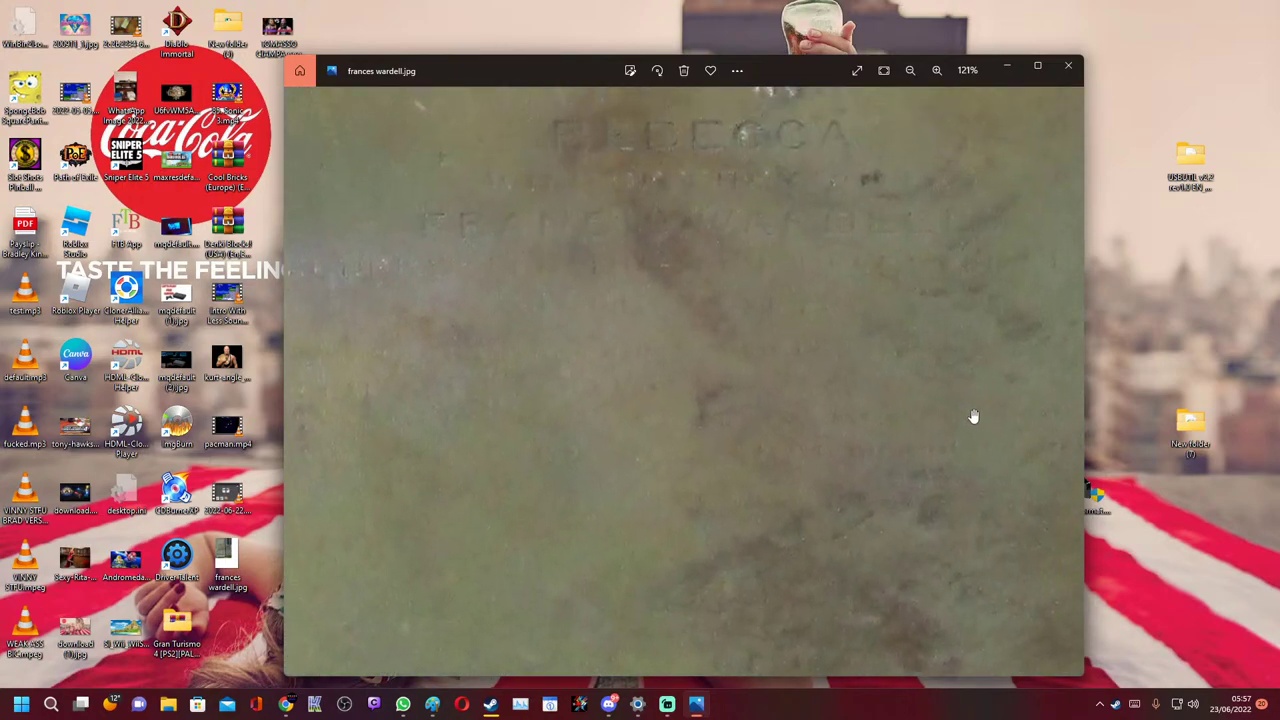
{"action": "left_click_drag", "start_coordinate": [733, 404], "coordinate": [785, 538]}
{"action": "left_click_drag", "start_coordinate": [720, 317], "coordinate": [729, 405]}
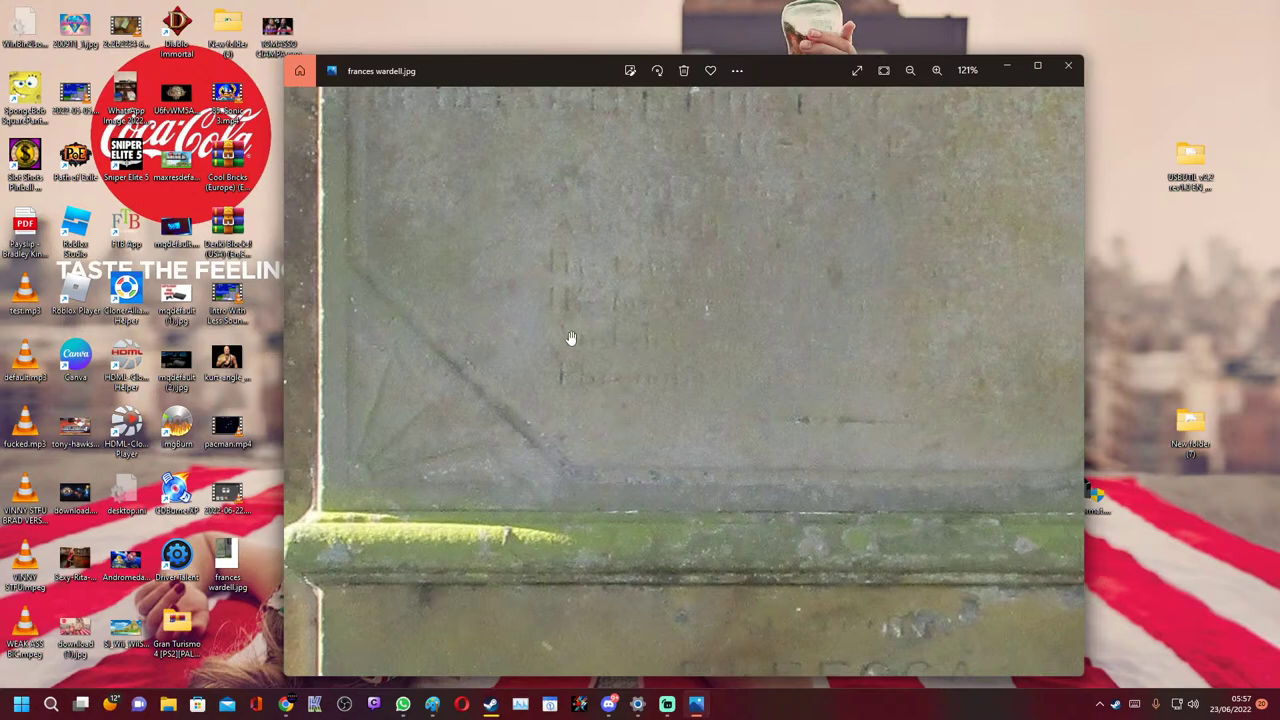
Inspect the short closing lines of the upper panel and the faded text directly beneath the carved name
{"action": "scroll", "coordinate": [651, 314], "scroll_direction": "up", "scroll_amount": 5}
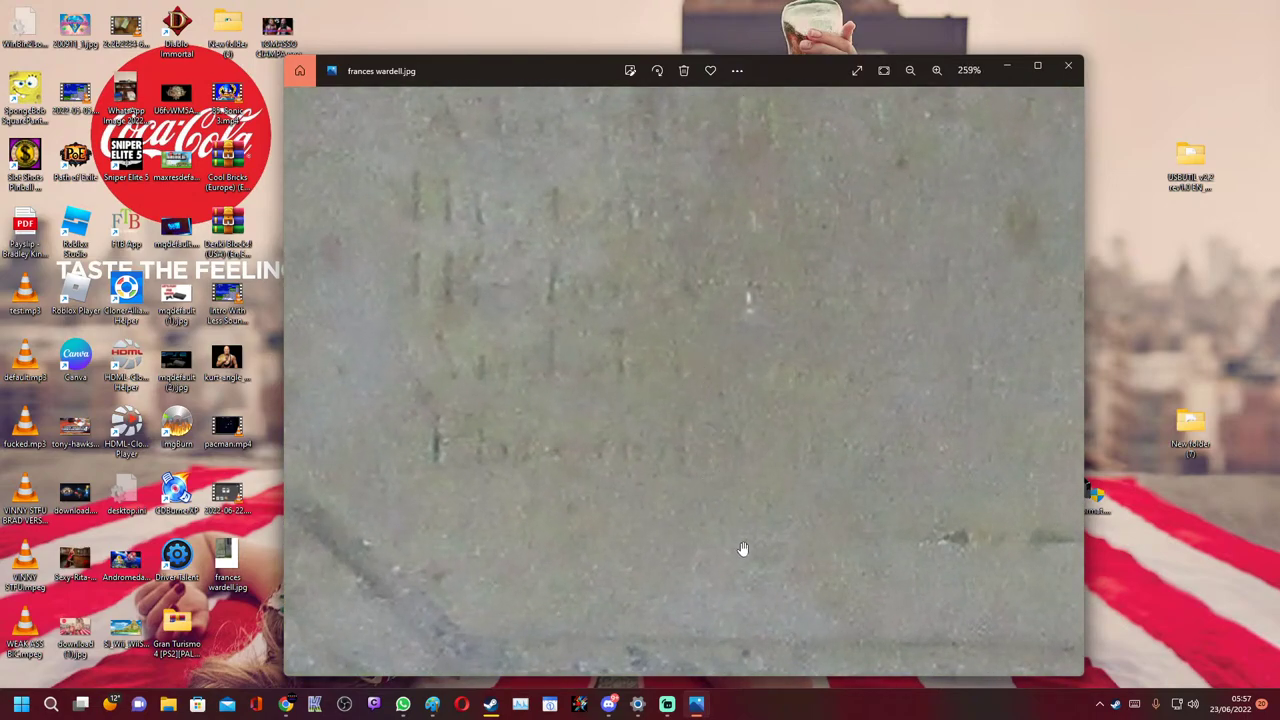
{"action": "scroll", "coordinate": [749, 398], "scroll_direction": "down", "scroll_amount": 1}
{"action": "scroll", "coordinate": [749, 398], "scroll_direction": "down", "scroll_amount": 5}
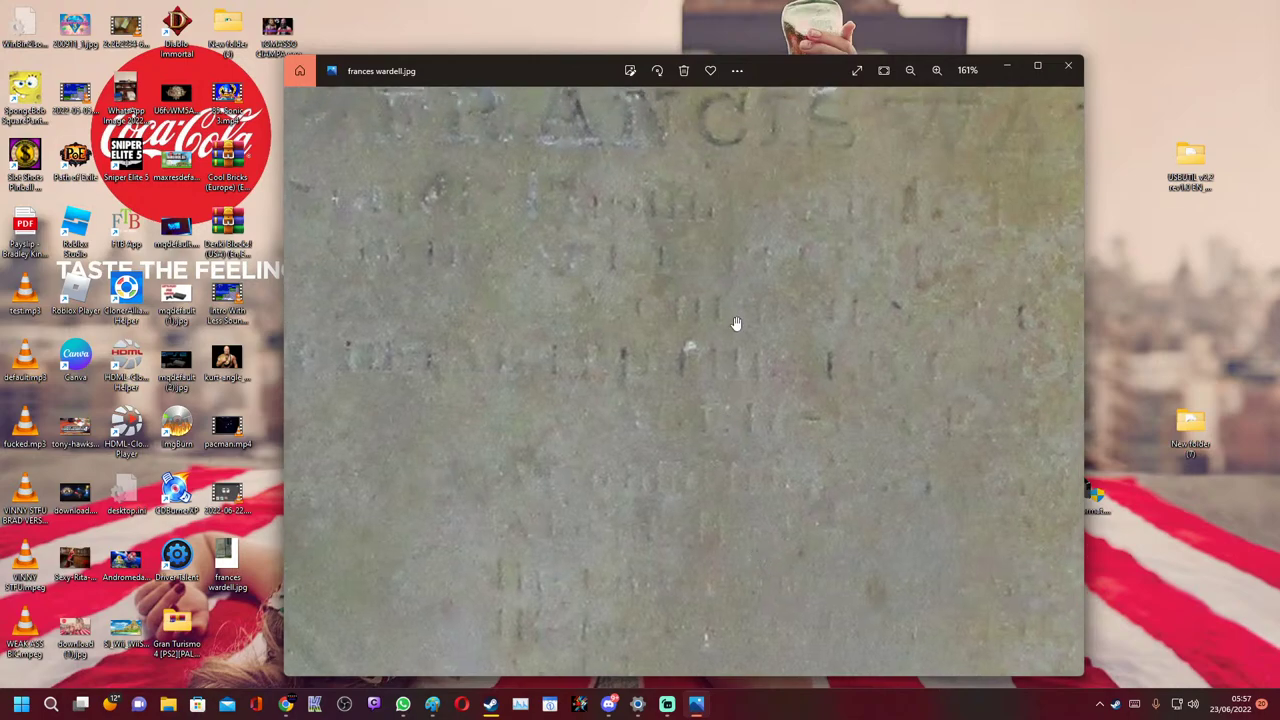
{"action": "left_click_drag", "start_coordinate": [729, 341], "coordinate": [729, 436]}
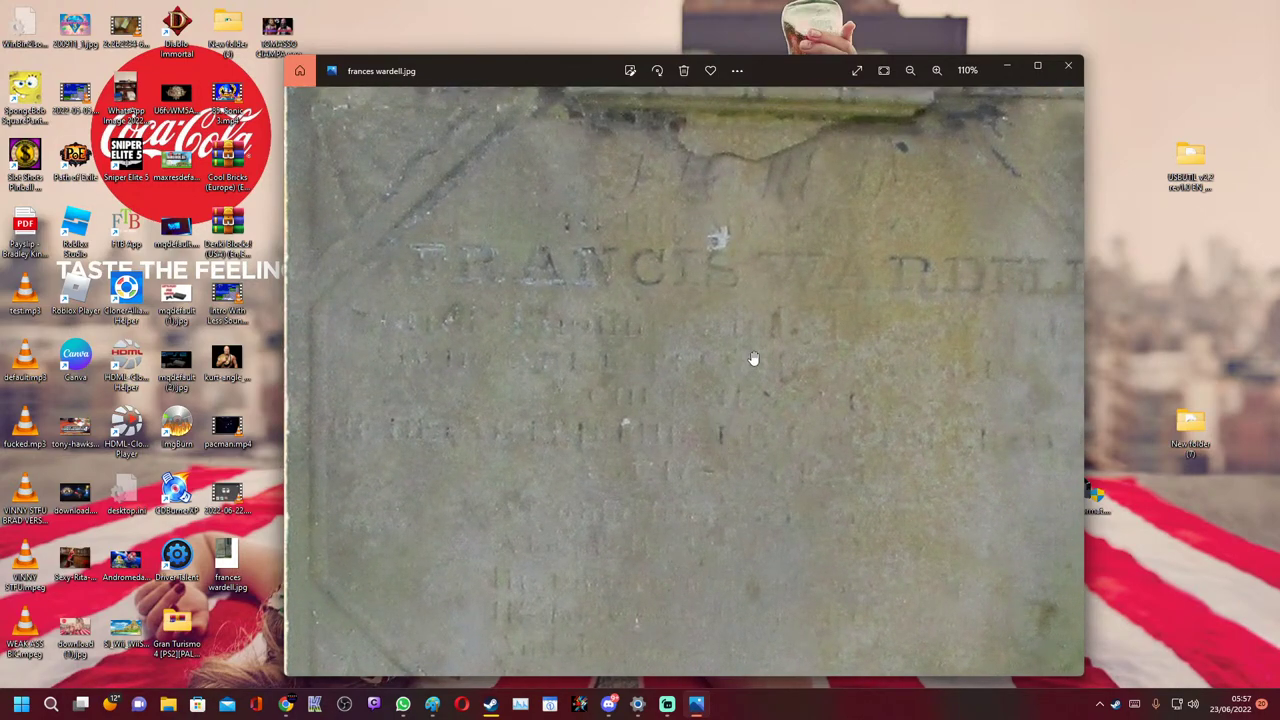
{"action": "left_click_drag", "start_coordinate": [773, 360], "coordinate": [670, 430]}
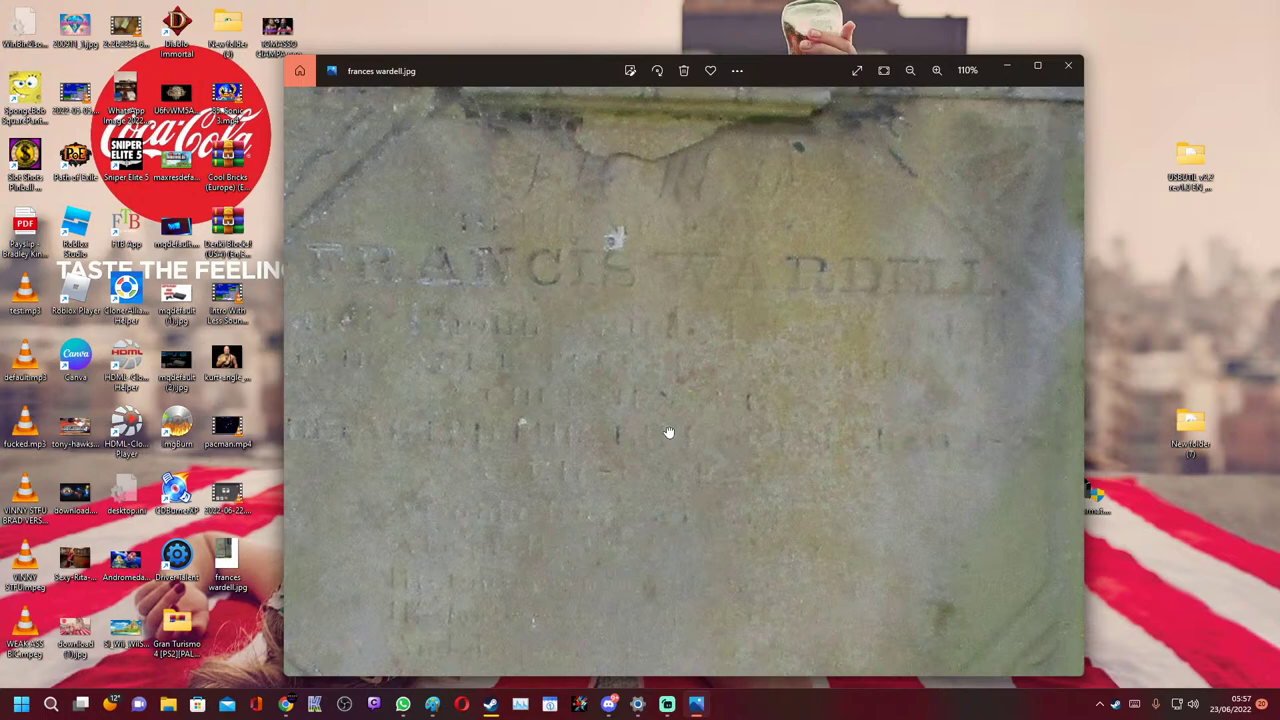
{"action": "left_click_drag", "start_coordinate": [672, 432], "coordinate": [634, 391]}
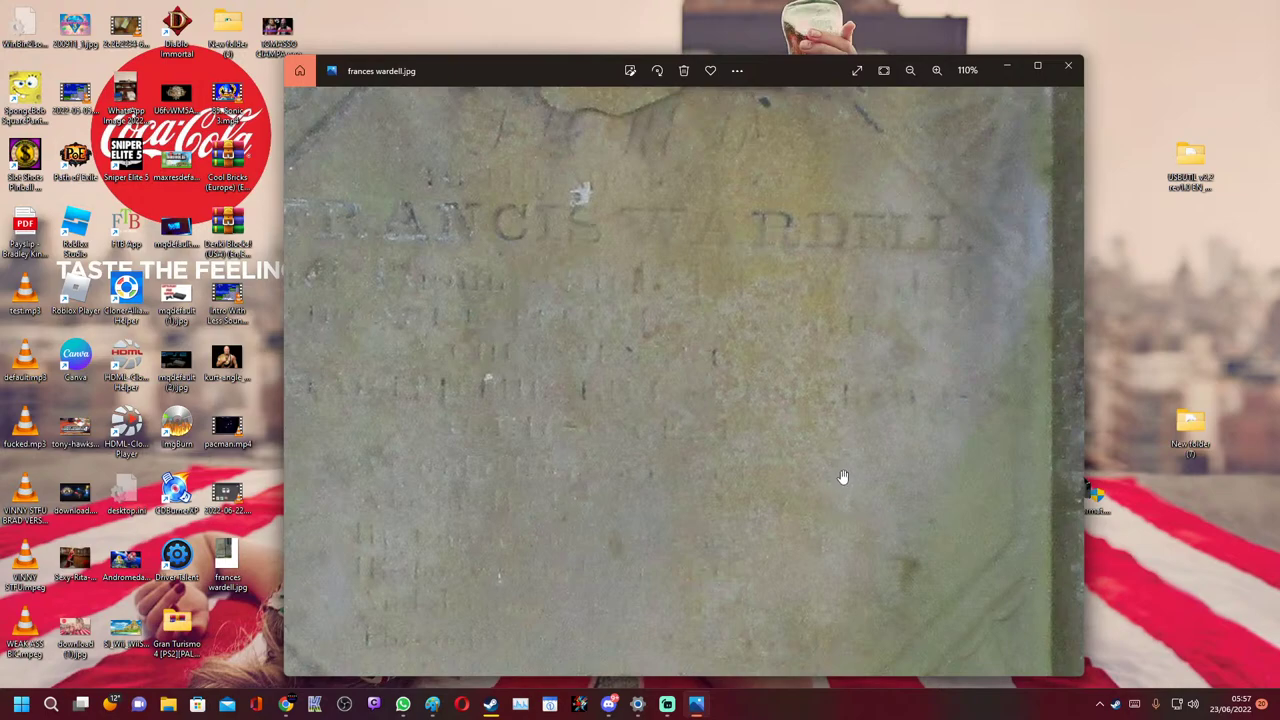
Read the carved name across its full width, and return to a view of the whole upper panel
{"action": "scroll", "coordinate": [604, 265], "scroll_direction": "up", "scroll_amount": 3}
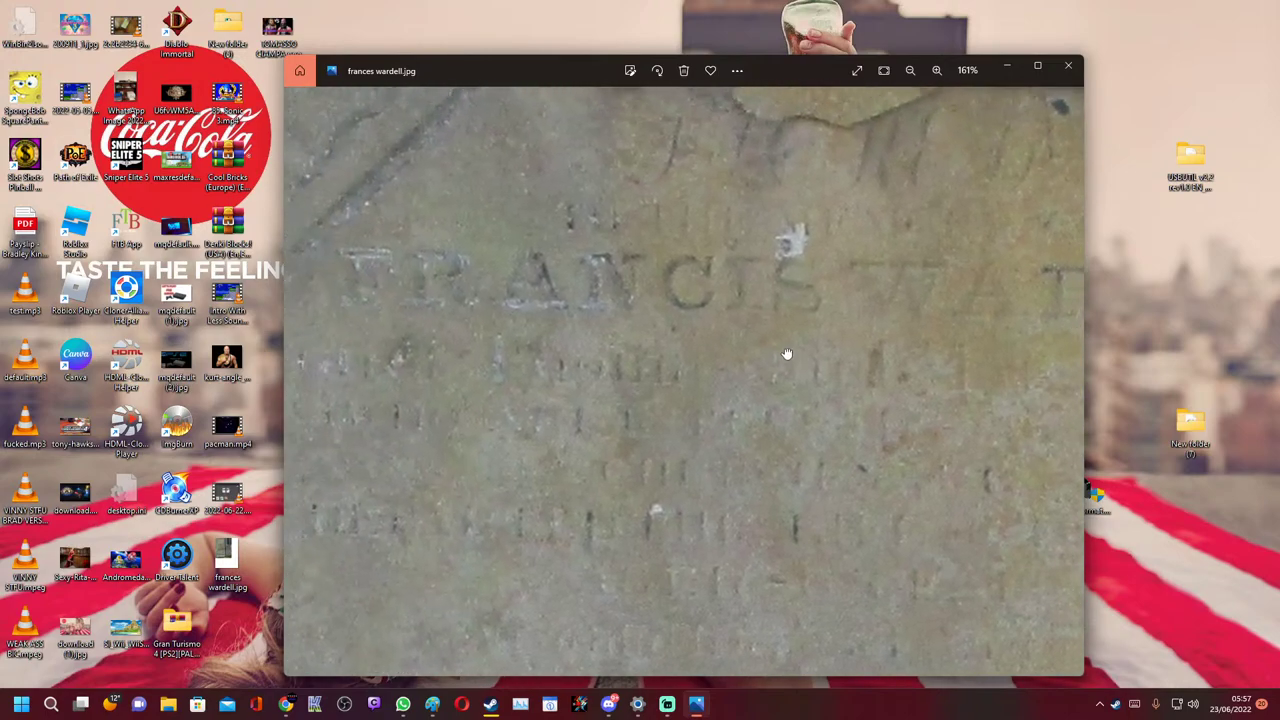
{"action": "left_click_drag", "start_coordinate": [700, 334], "coordinate": [265, 363]}
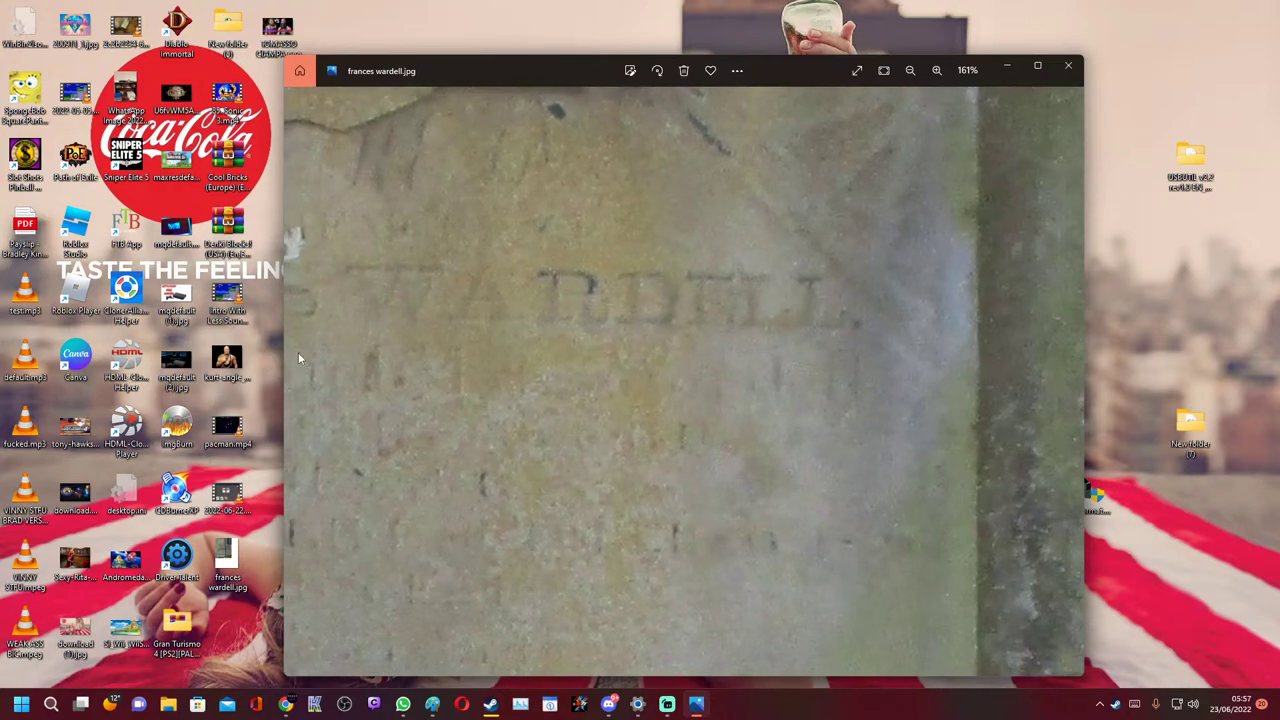
{"action": "scroll", "coordinate": [621, 320], "scroll_direction": "down", "scroll_amount": 2}
{"action": "scroll", "coordinate": [621, 320], "scroll_direction": "down", "scroll_amount": 2}
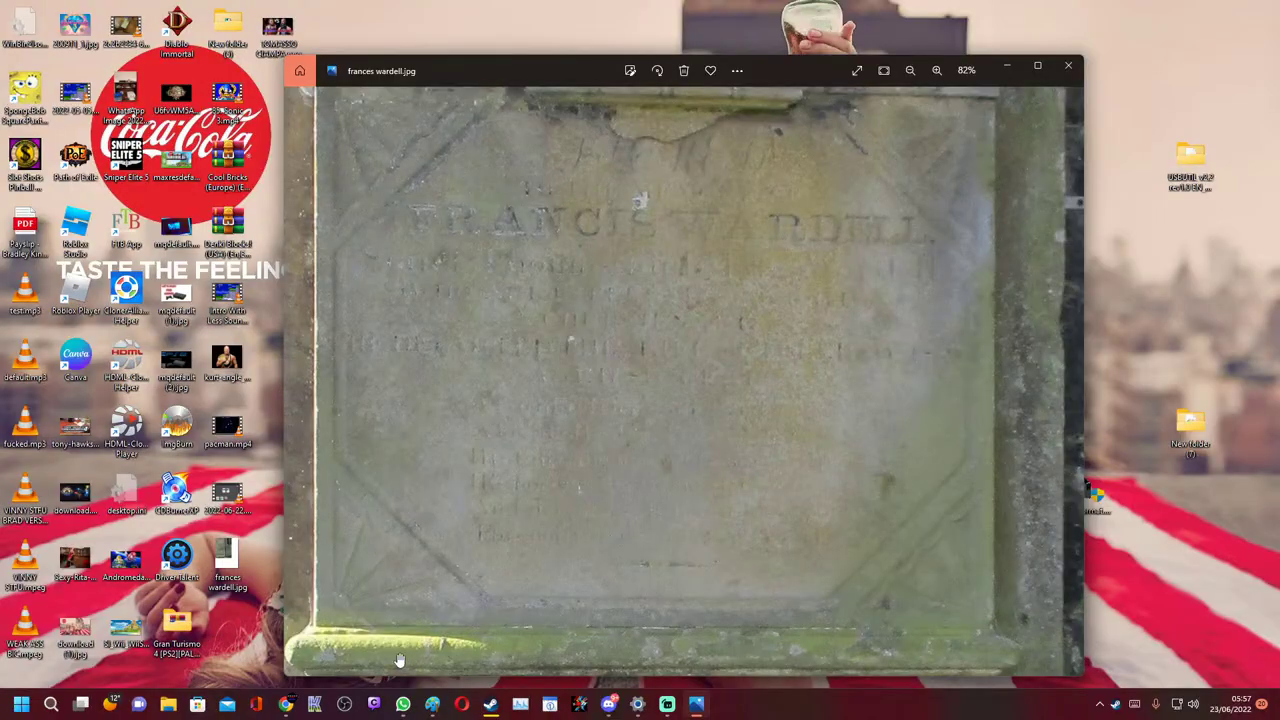
Switch to the Ancestry browser window and reload the family tree
{"action": "left_click", "coordinate": [287, 705]}
{"action": "mouse_move", "coordinate": [286, 704]}
{"action": "left_click", "coordinate": [743, 630]}
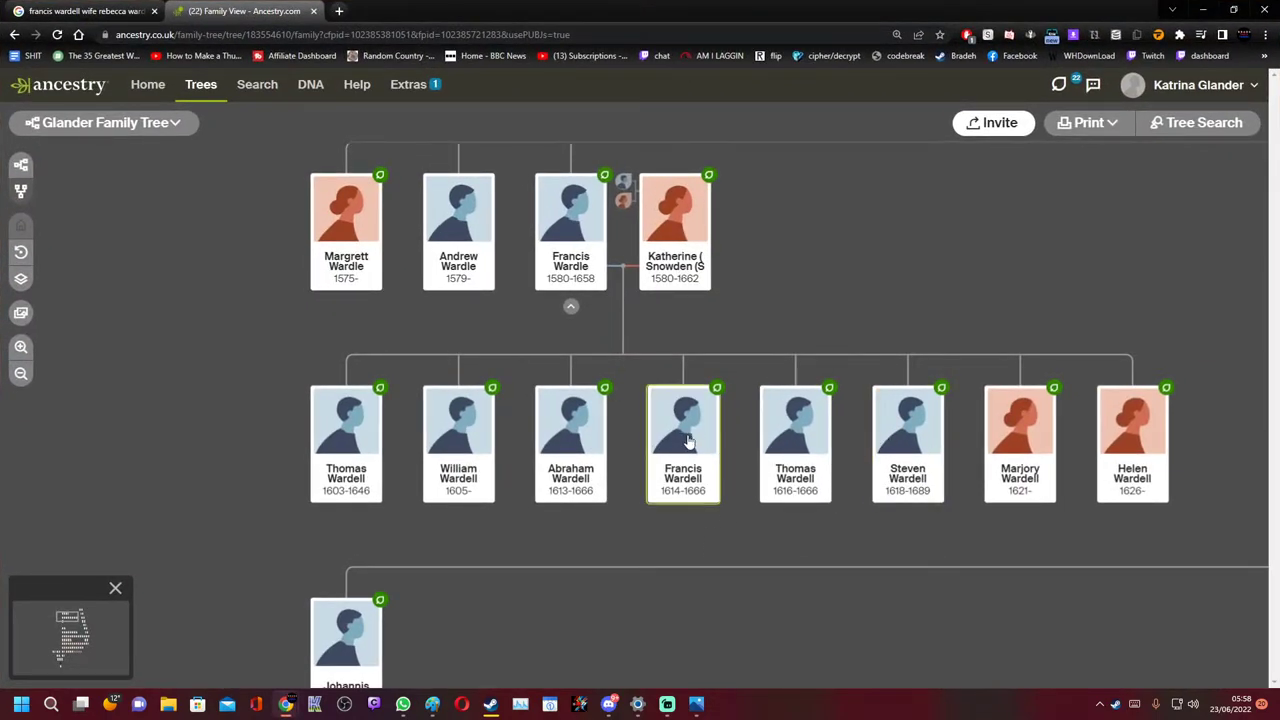
{"action": "right_click", "coordinate": [244, 398]}
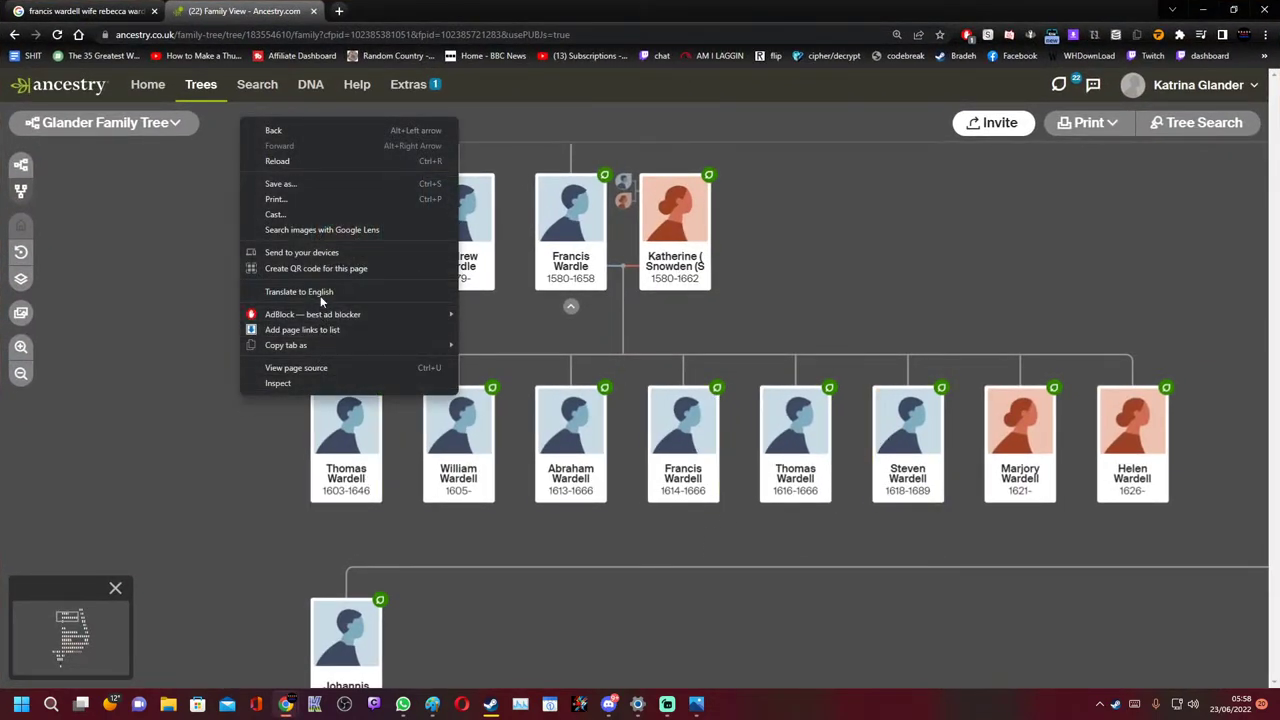
{"action": "left_click", "coordinate": [311, 163]}
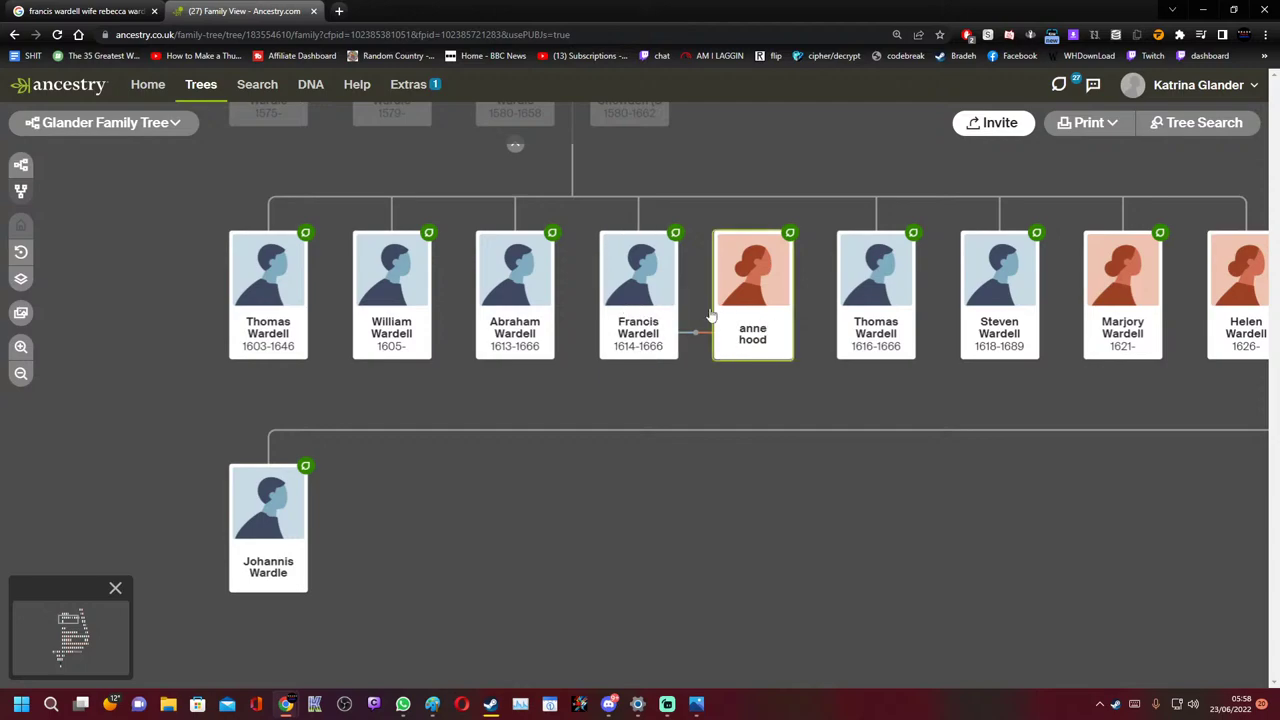
Open the Ancestry member tree hints for the wife of the 1614–1666 family member and check the first tree's birth, spouse and child details
{"action": "left_click", "coordinate": [790, 235]}
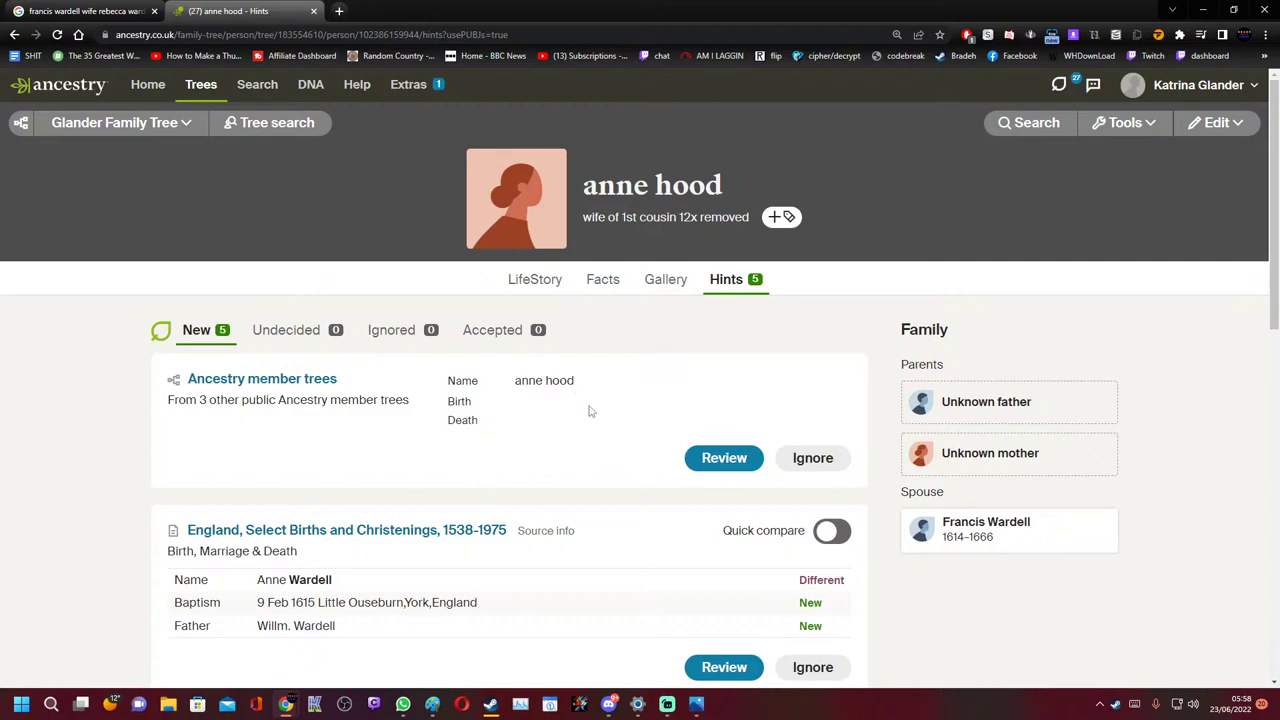
{"action": "left_click", "coordinate": [251, 383]}
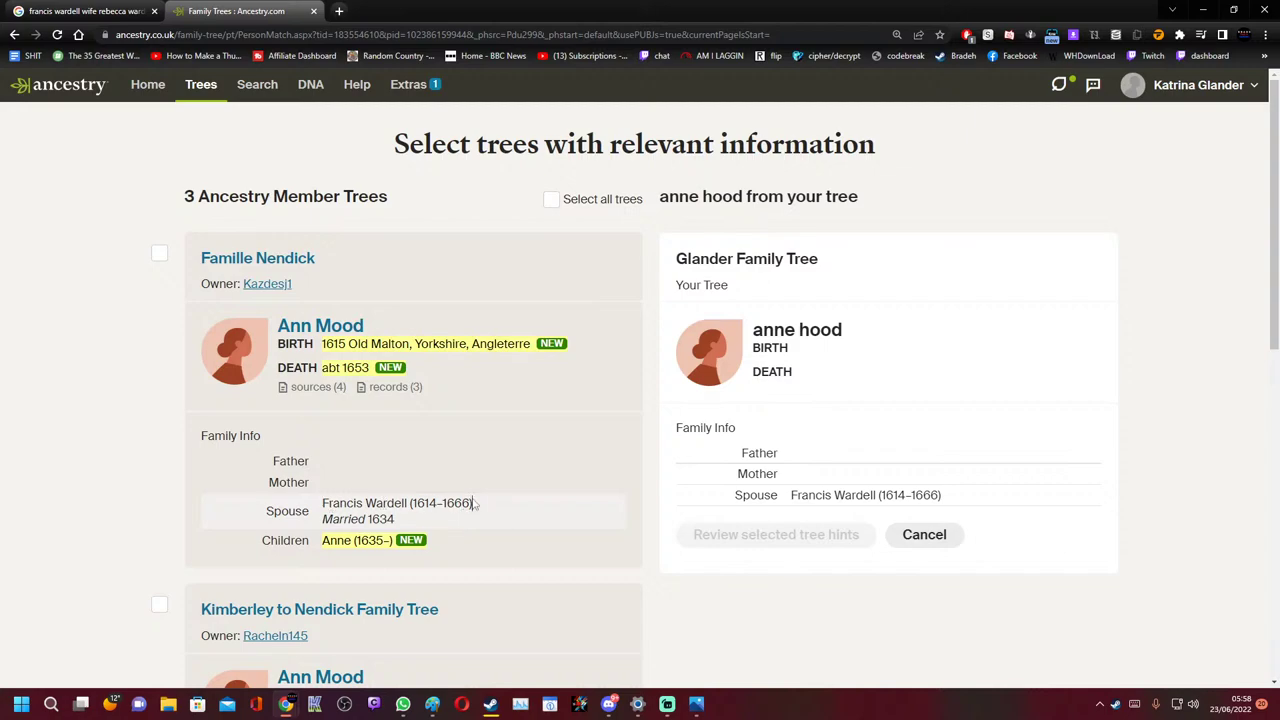
{"action": "left_click_drag", "start_coordinate": [475, 505], "coordinate": [410, 499]}
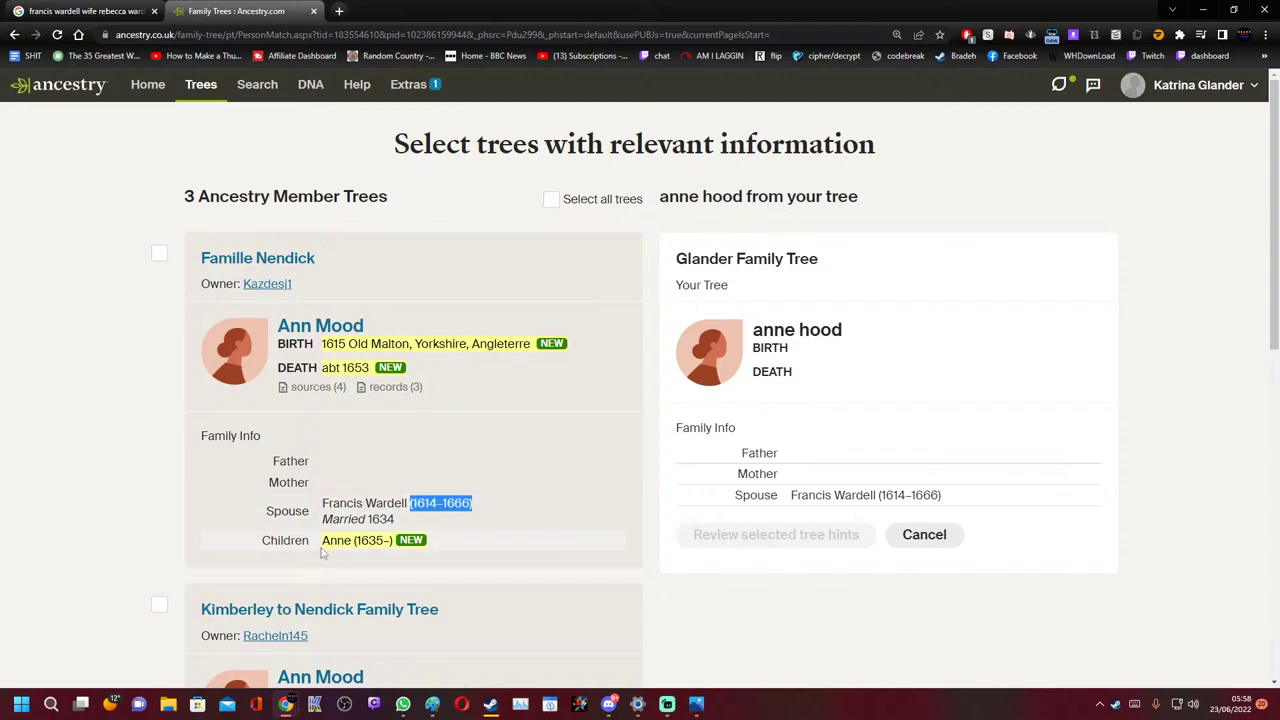
{"action": "left_click_drag", "start_coordinate": [322, 540], "coordinate": [383, 555]}
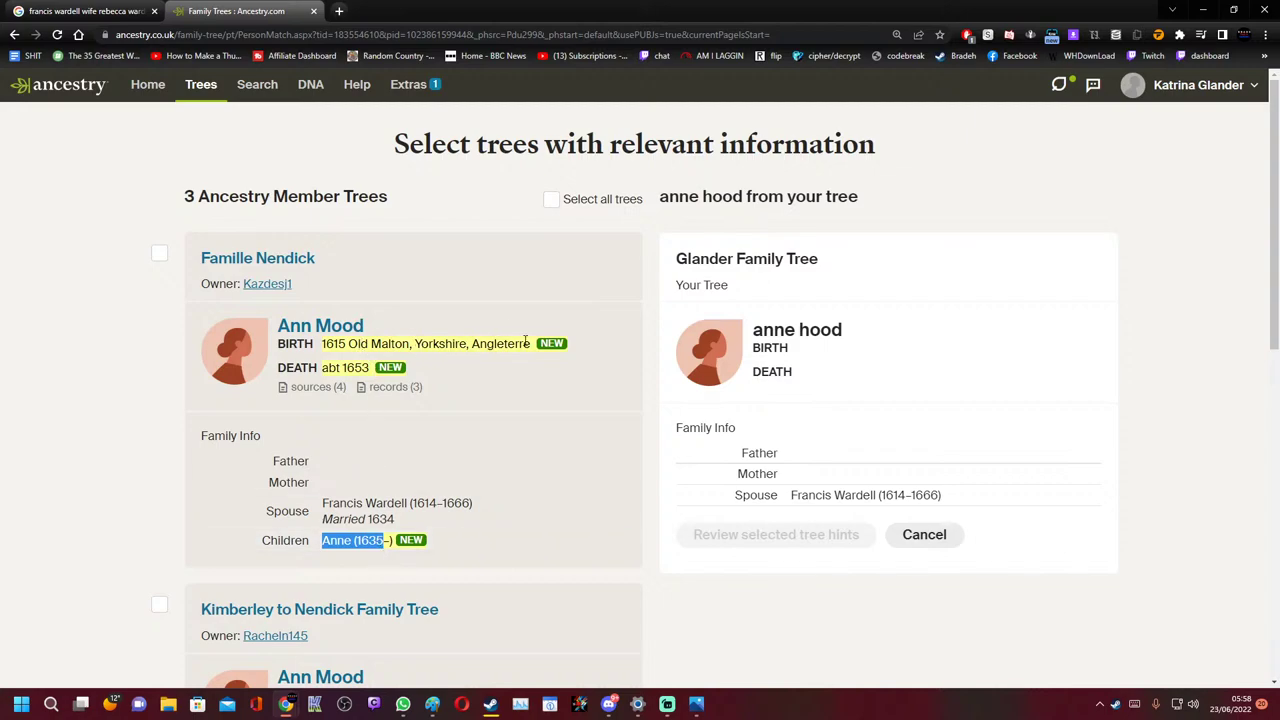
{"action": "left_click_drag", "start_coordinate": [533, 347], "coordinate": [476, 350]}
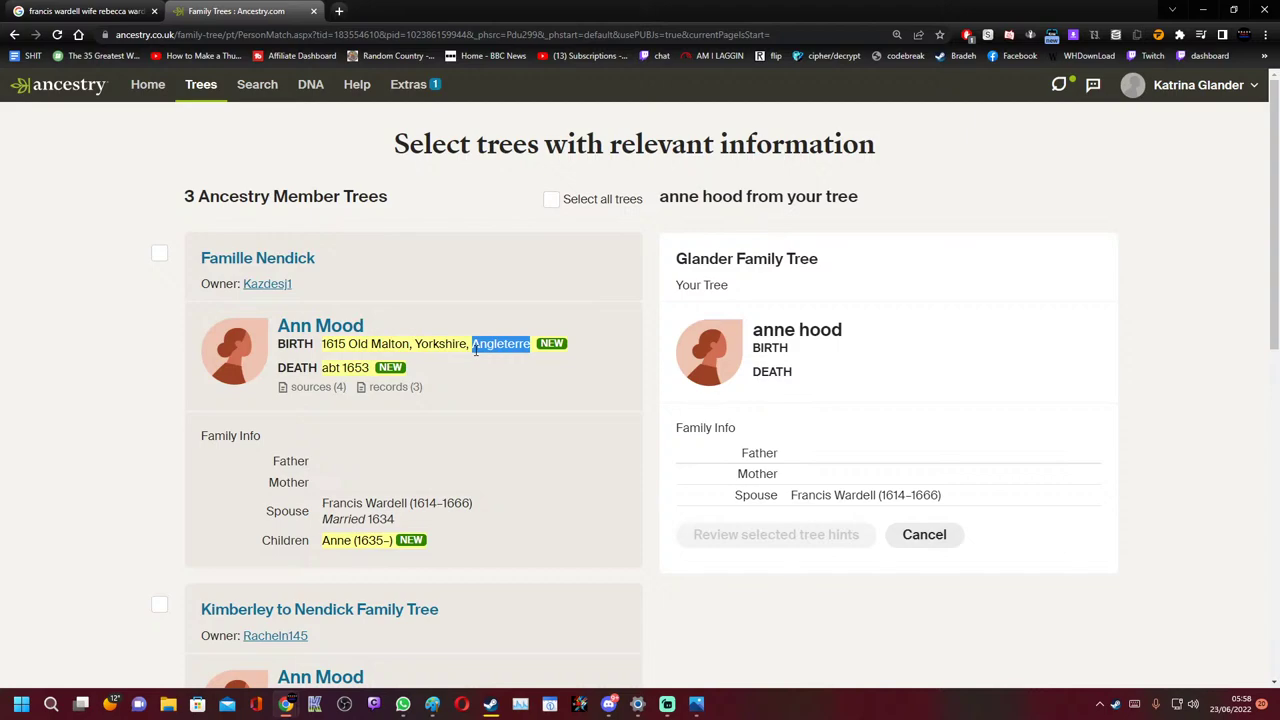
{"action": "left_click", "coordinate": [476, 365]}
Compare the parents, spouse and children listed in the remaining suggested member trees
{"action": "scroll", "coordinate": [476, 380], "scroll_direction": "down", "scroll_amount": 2}
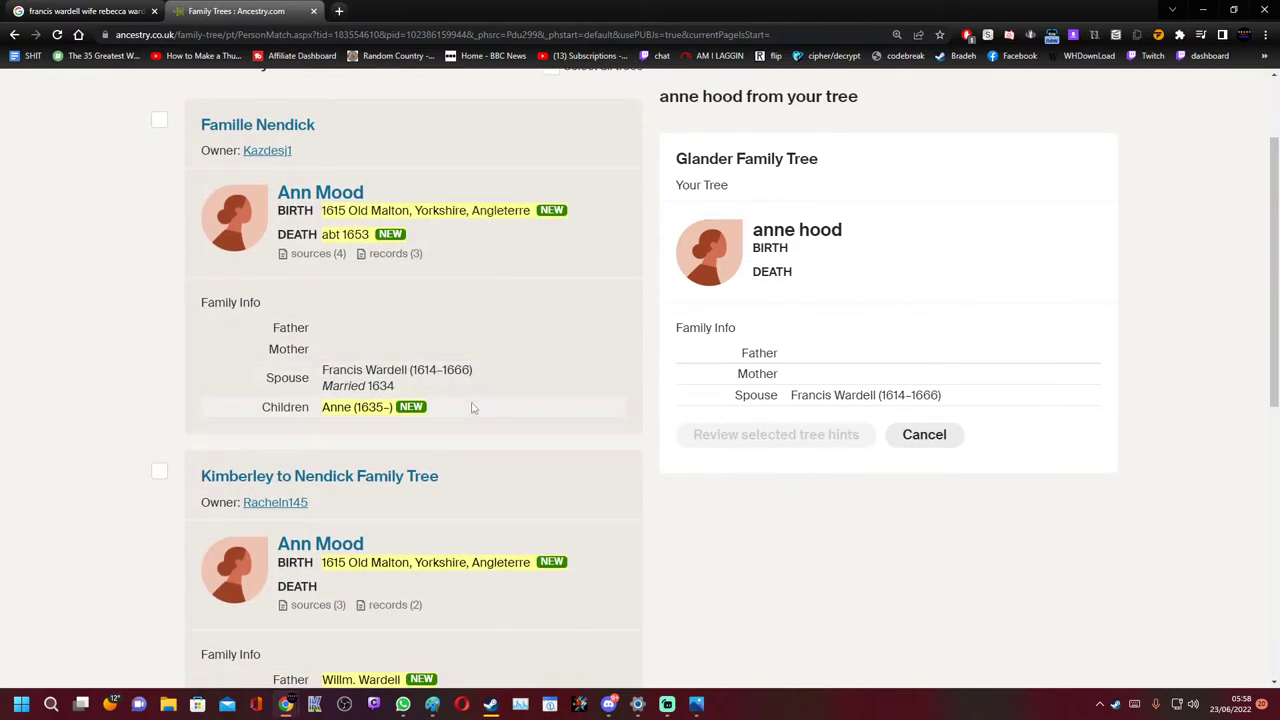
{"action": "scroll", "coordinate": [486, 469], "scroll_direction": "down", "scroll_amount": 2}
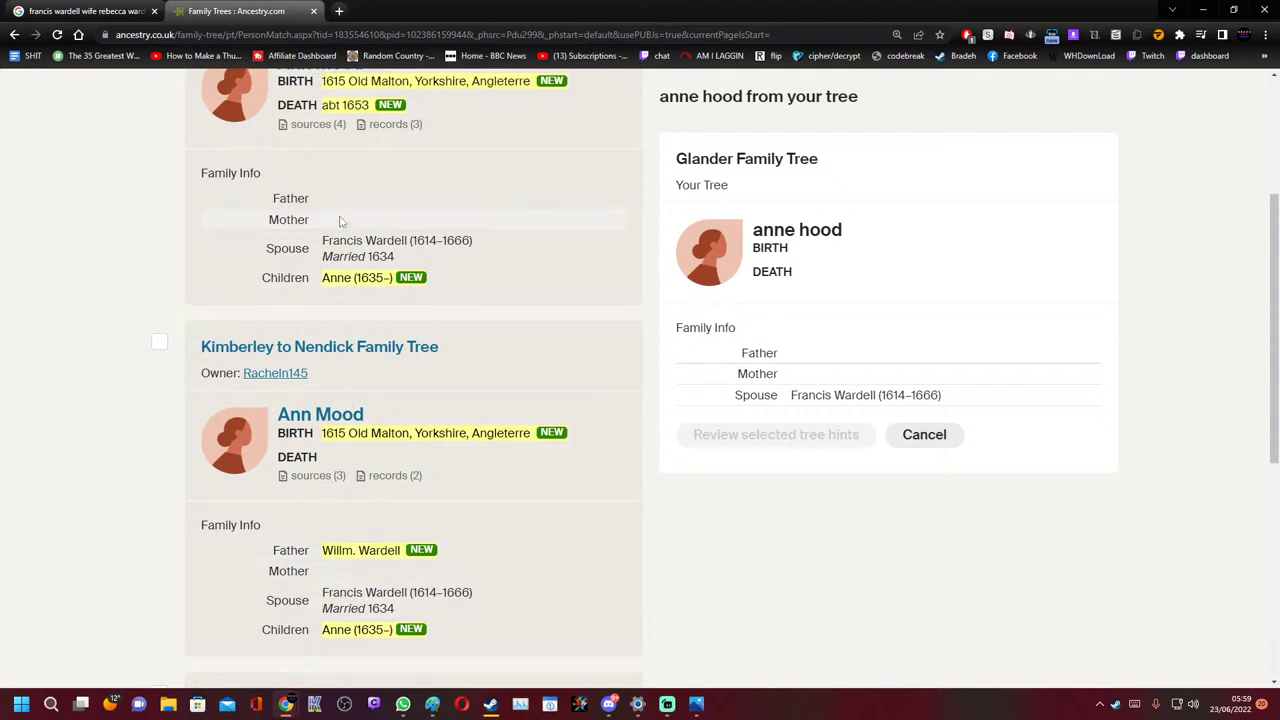
{"action": "scroll", "coordinate": [357, 290], "scroll_direction": "up", "scroll_amount": 2}
{"action": "scroll", "coordinate": [345, 400], "scroll_direction": "down", "scroll_amount": 5}
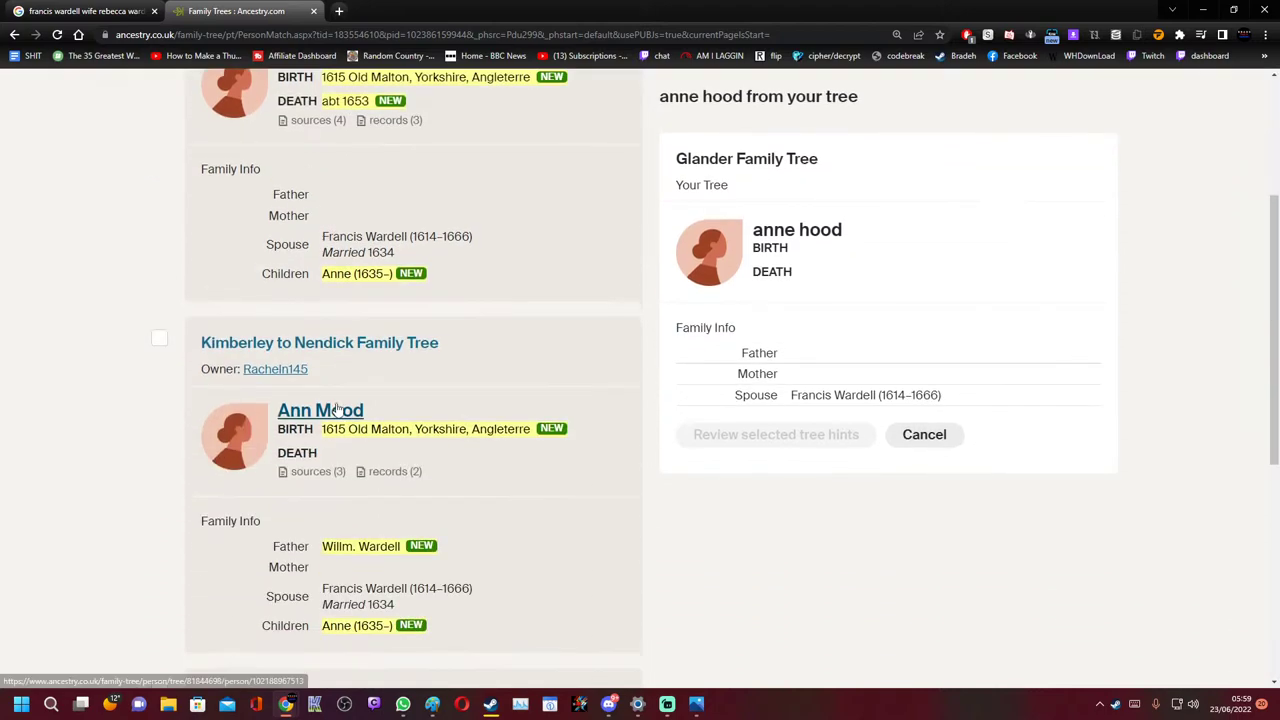
{"action": "scroll", "coordinate": [367, 505], "scroll_direction": "down", "scroll_amount": 2}
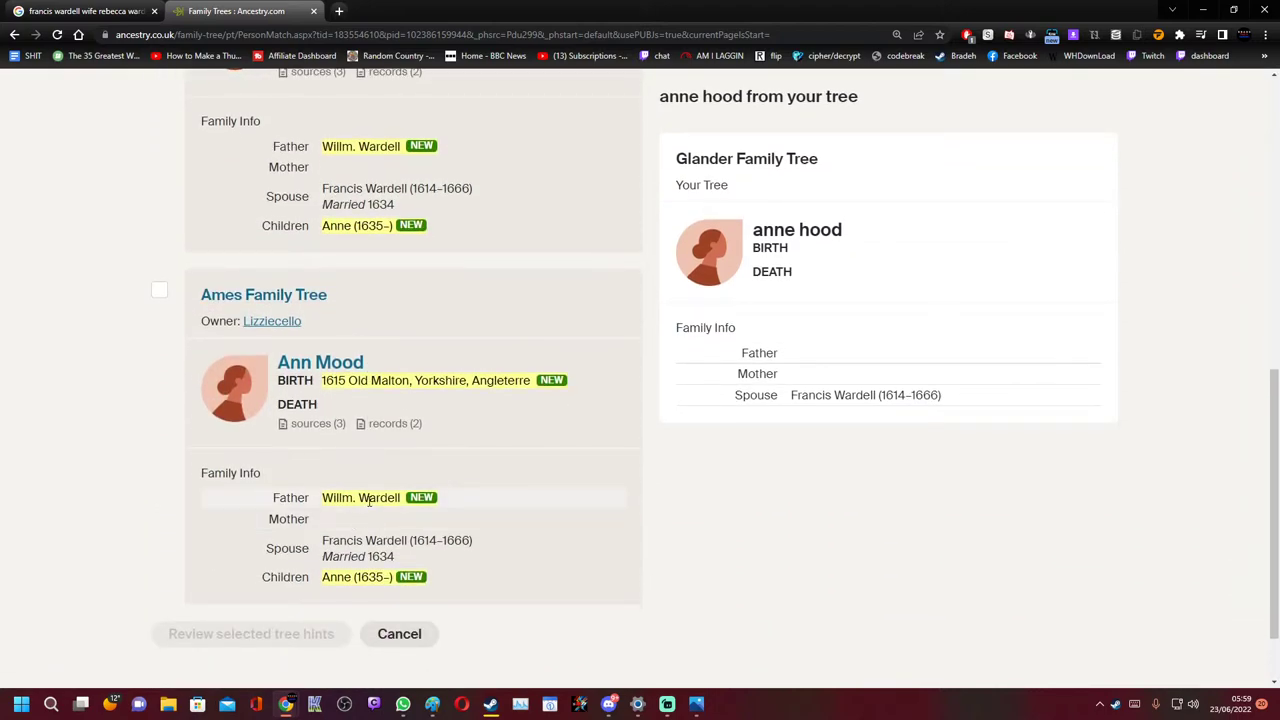
Open the wife's entry from each of the three suggested member trees in its own browser tab
{"action": "scroll", "coordinate": [369, 503], "scroll_direction": "up", "scroll_amount": 3}
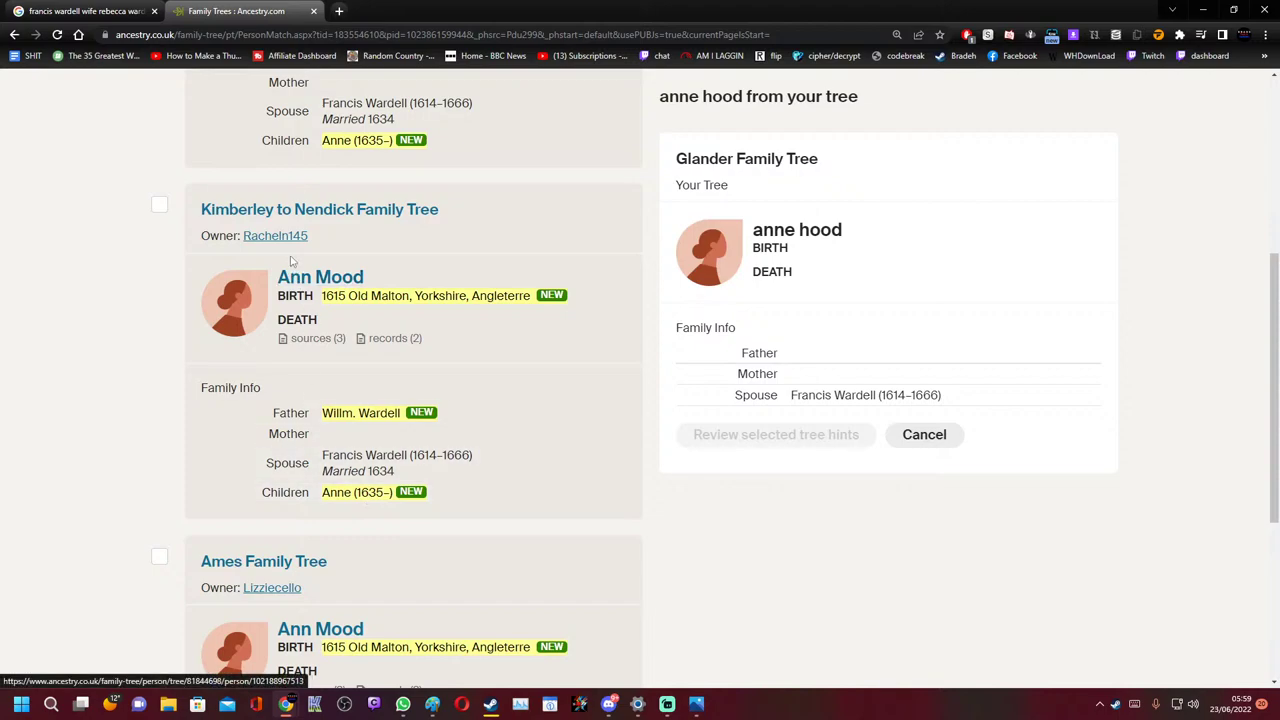
{"action": "right_click", "coordinate": [247, 213]}
{"action": "left_click", "coordinate": [330, 220]}
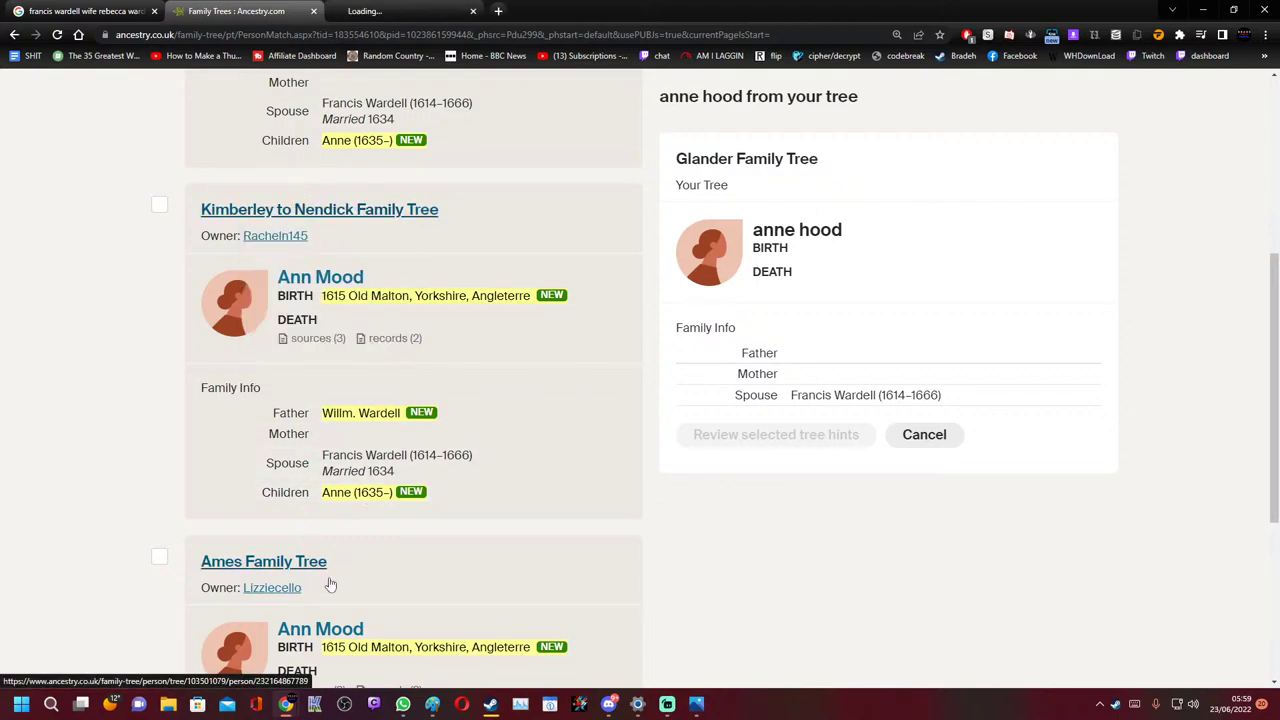
{"action": "scroll", "coordinate": [253, 427], "scroll_direction": "down", "scroll_amount": 2}
{"action": "right_click", "coordinate": [253, 430]}
{"action": "left_click", "coordinate": [284, 446]}
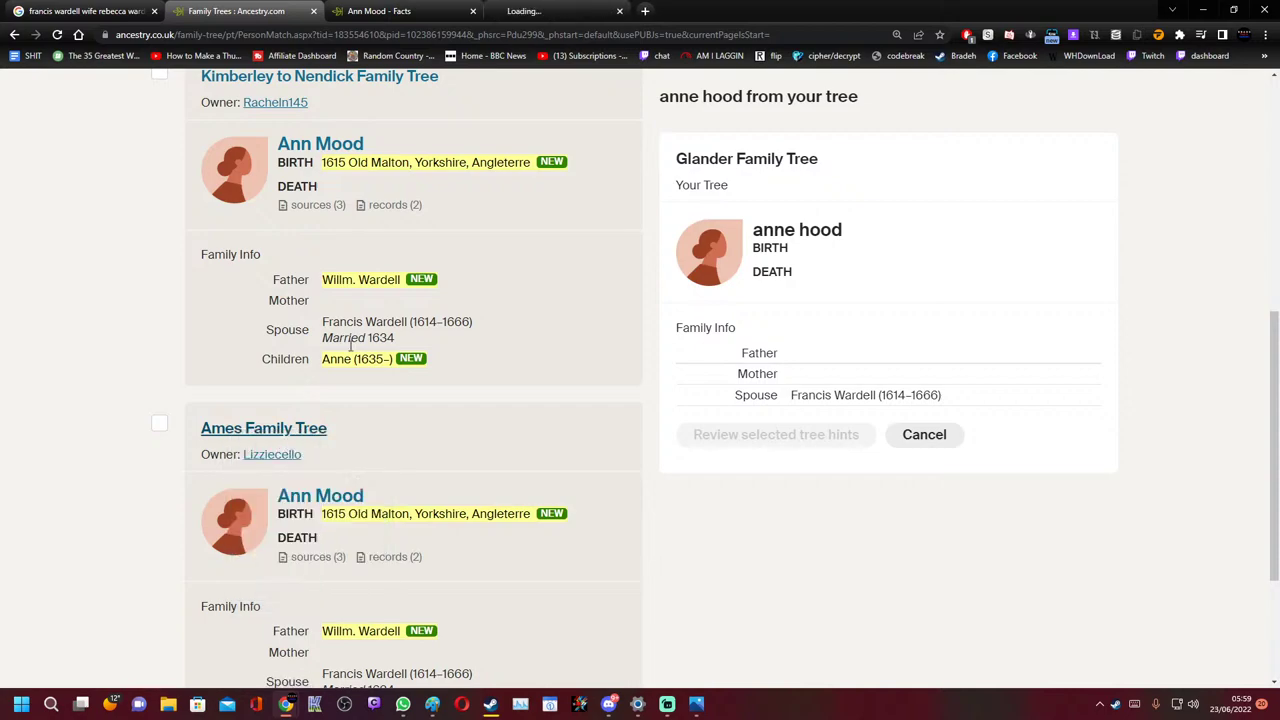
{"action": "scroll", "coordinate": [378, 268], "scroll_direction": "up", "scroll_amount": 3}
{"action": "scroll", "coordinate": [378, 268], "scroll_direction": "up", "scroll_amount": 2}
{"action": "right_click", "coordinate": [320, 260]}
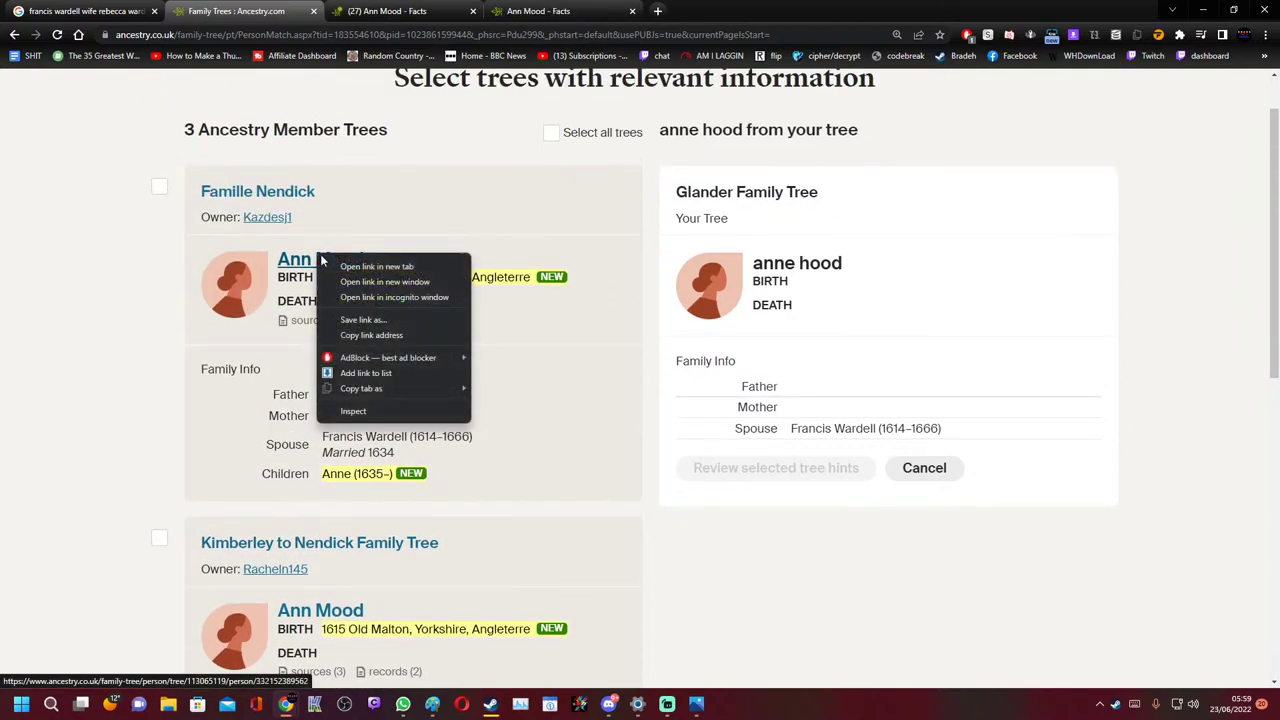
{"action": "left_click", "coordinate": [365, 268]}
Show the wife's profile from the second suggested member tree in its family tree view and check her father
{"action": "left_click", "coordinate": [390, 11]}
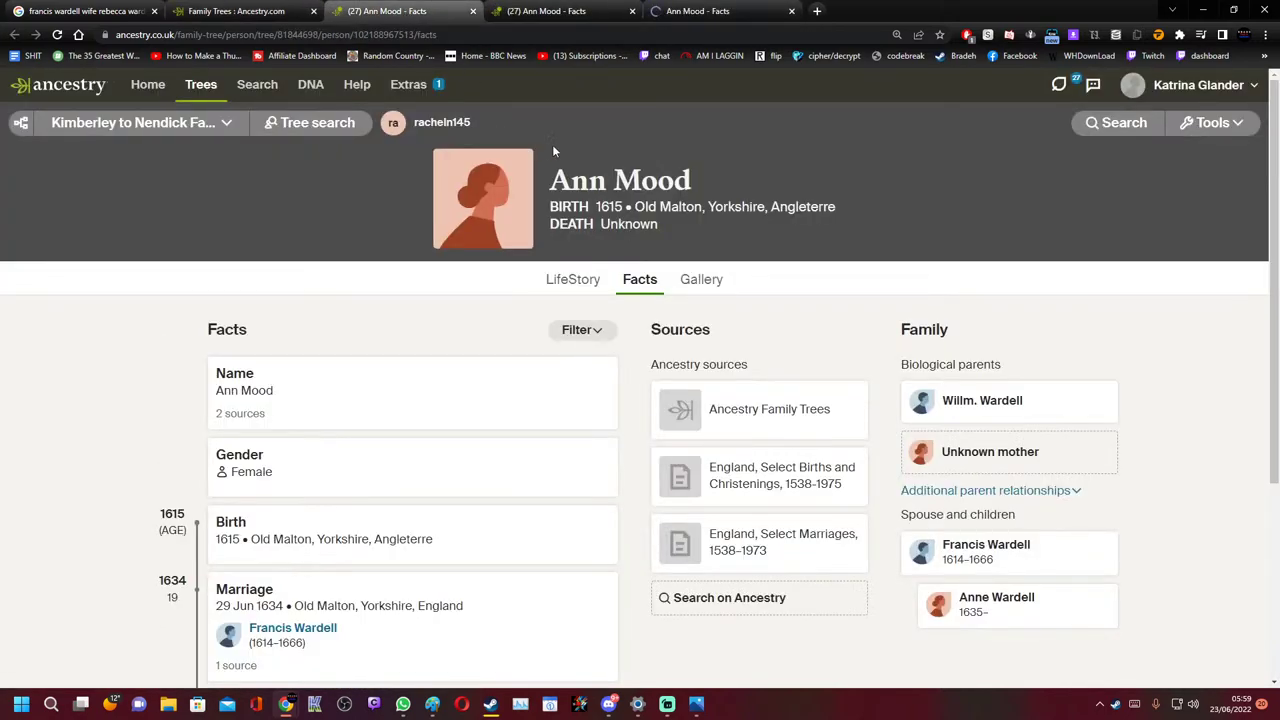
{"action": "left_click", "coordinate": [1212, 122]}
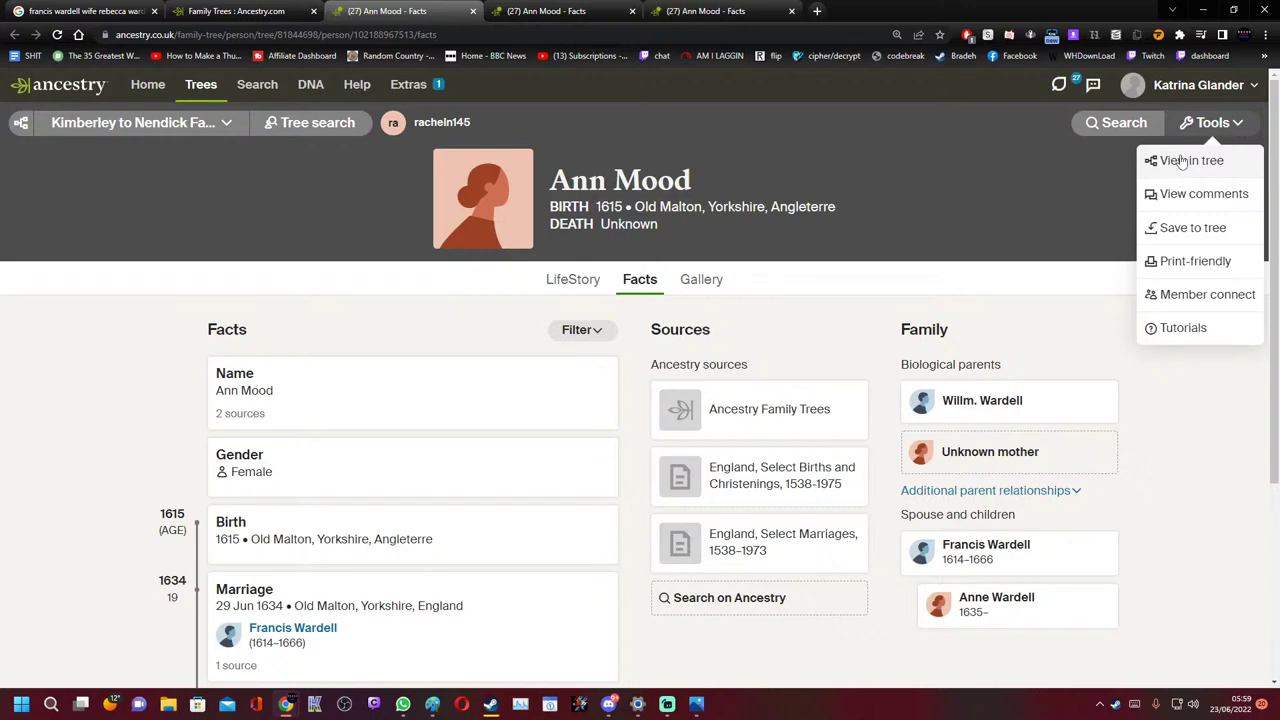
{"action": "left_click", "coordinate": [1185, 161]}
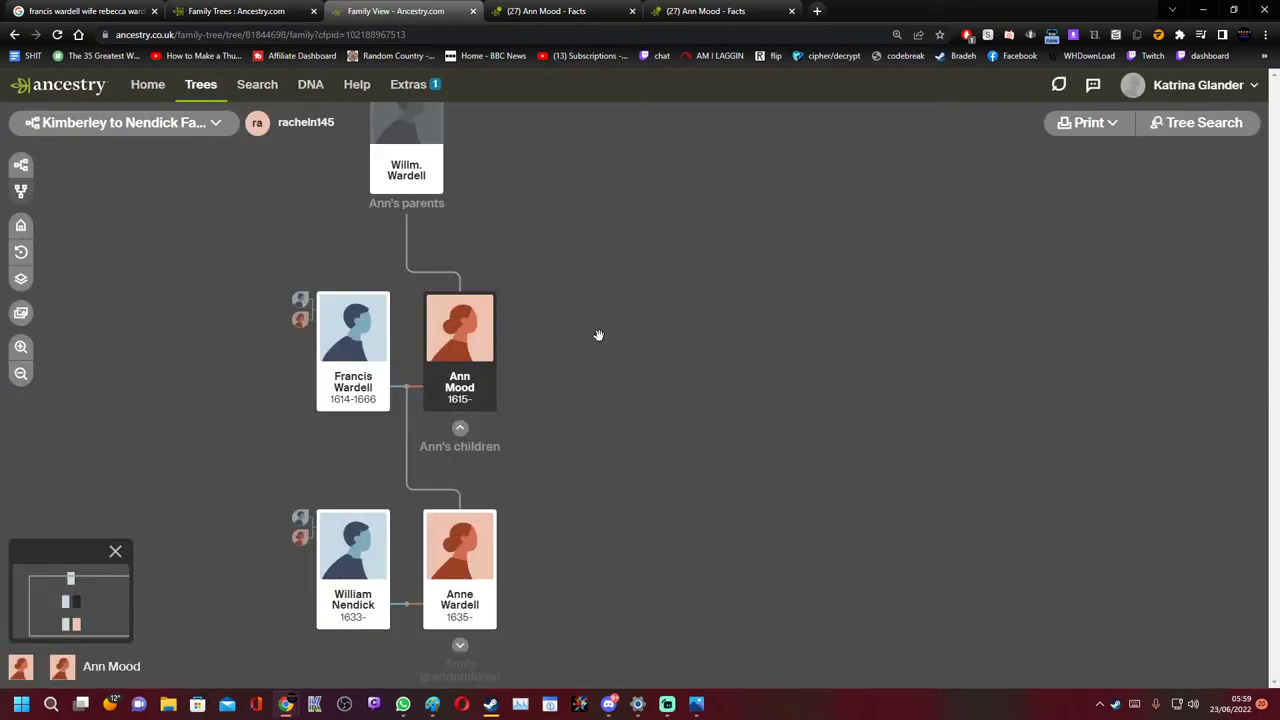
{"action": "left_click_drag", "start_coordinate": [594, 371], "coordinate": [745, 493]}
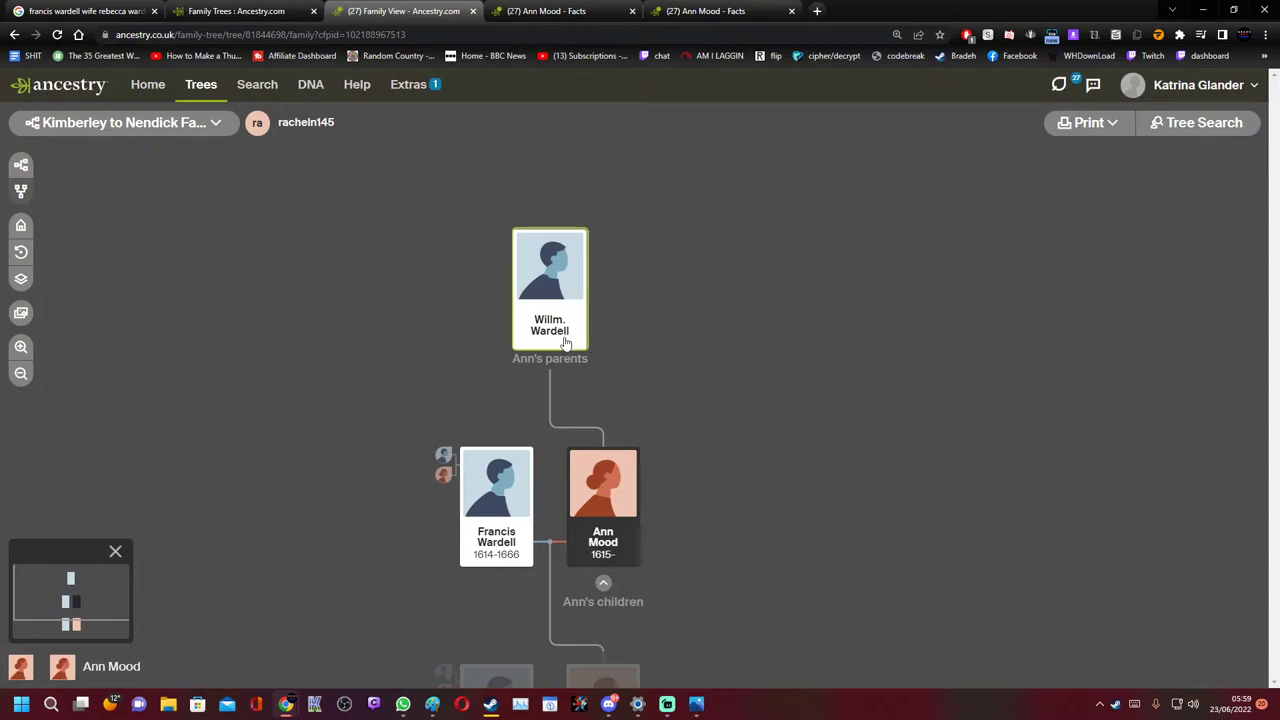
Refocus that member tree on the 1614–1666 husband and trace his line up to his parents and grandfather
{"action": "left_click", "coordinate": [442, 472]}
{"action": "left_click_drag", "start_coordinate": [726, 218], "coordinate": [686, 409]}
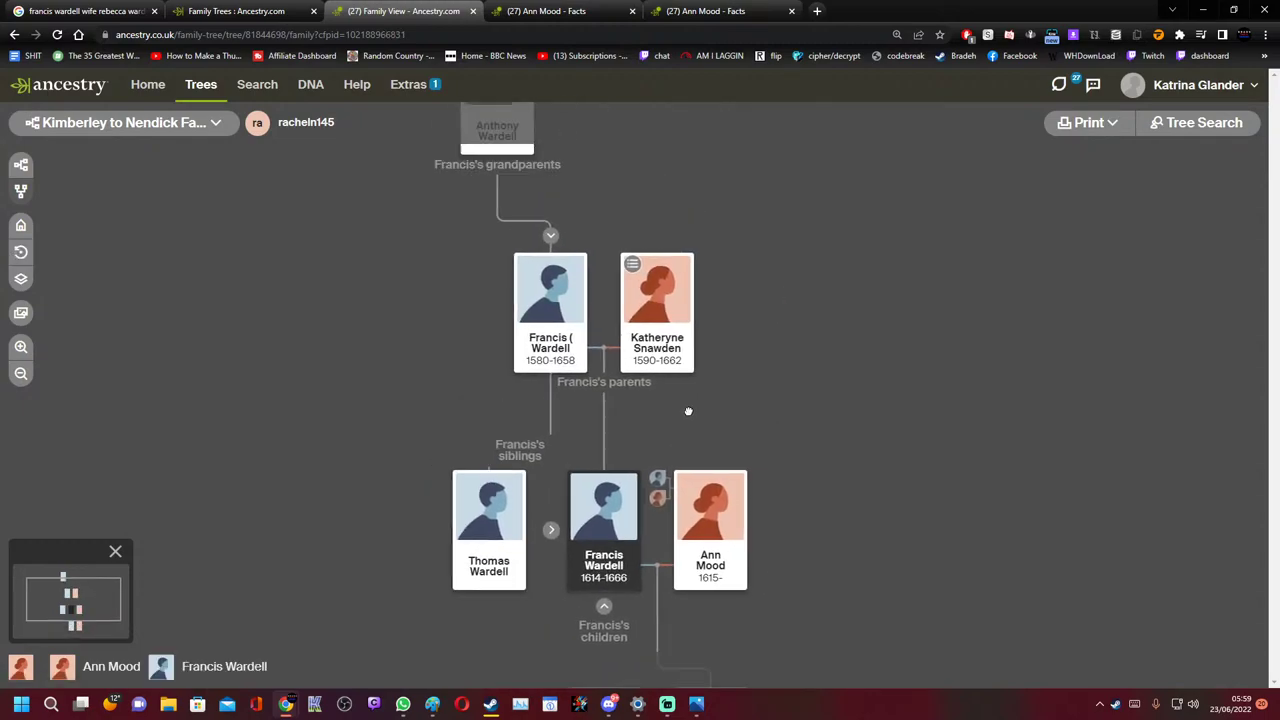
{"action": "left_click_drag", "start_coordinate": [646, 200], "coordinate": [610, 343]}
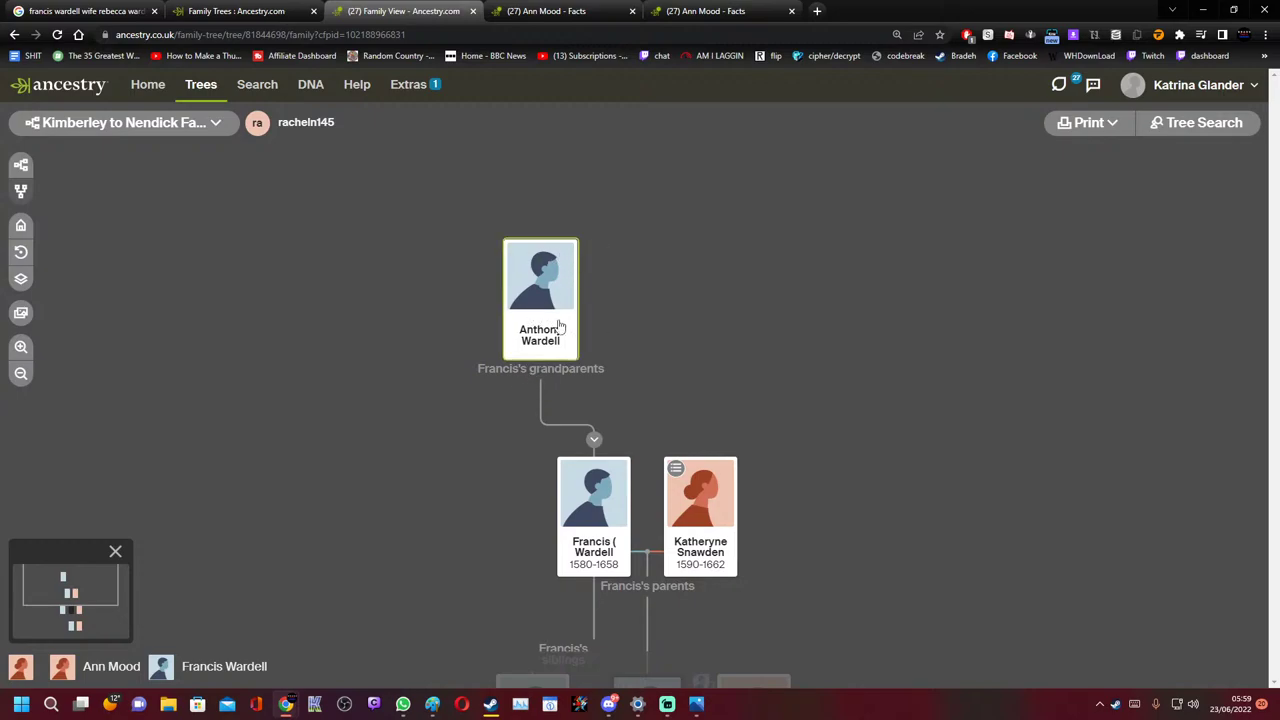
{"action": "left_click_drag", "start_coordinate": [861, 586], "coordinate": [850, 457]}
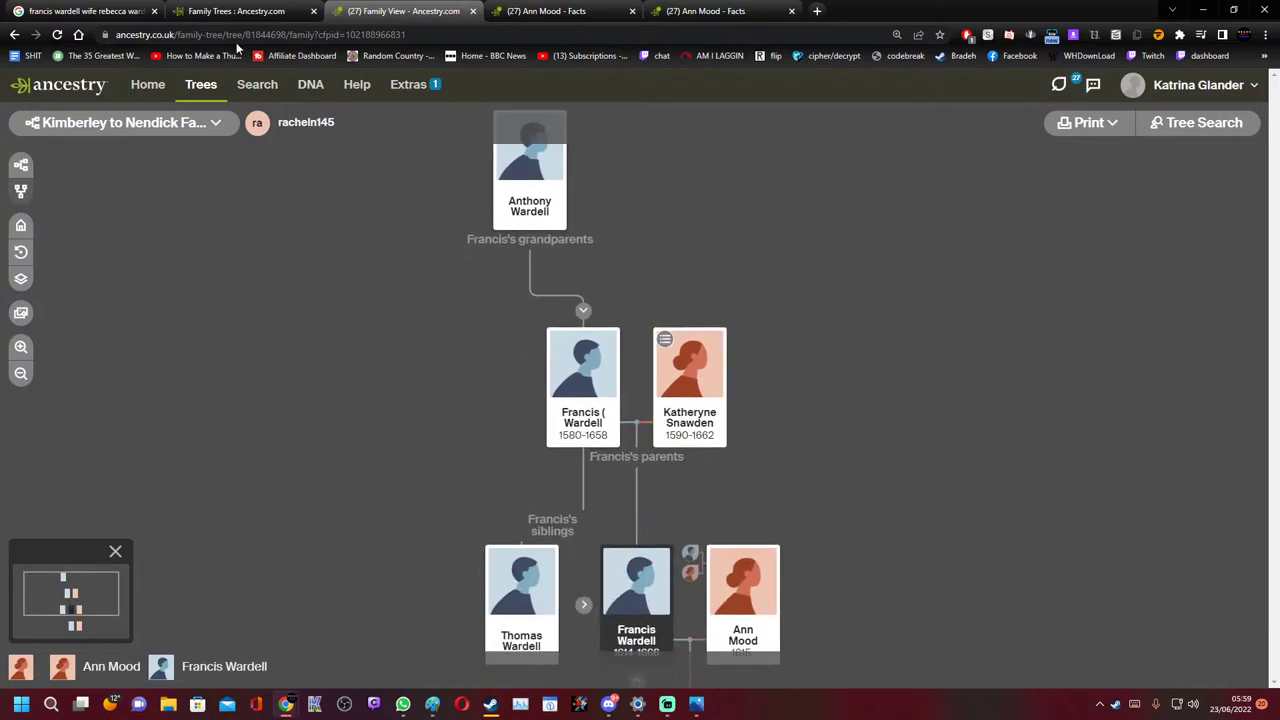
Return to your own family tree and find the 1614–1666 husband's branch with his parents and grandparents
{"action": "left_click", "coordinate": [226, 11]}
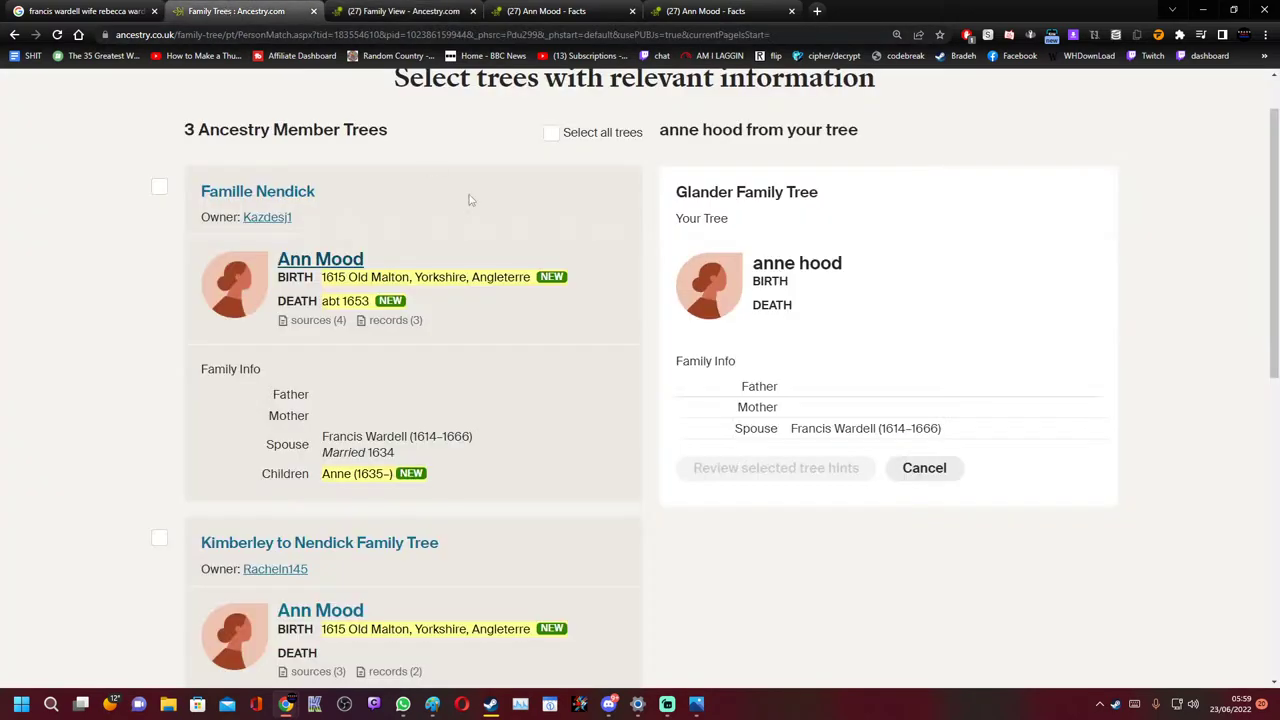
{"action": "left_click", "coordinate": [14, 35]}
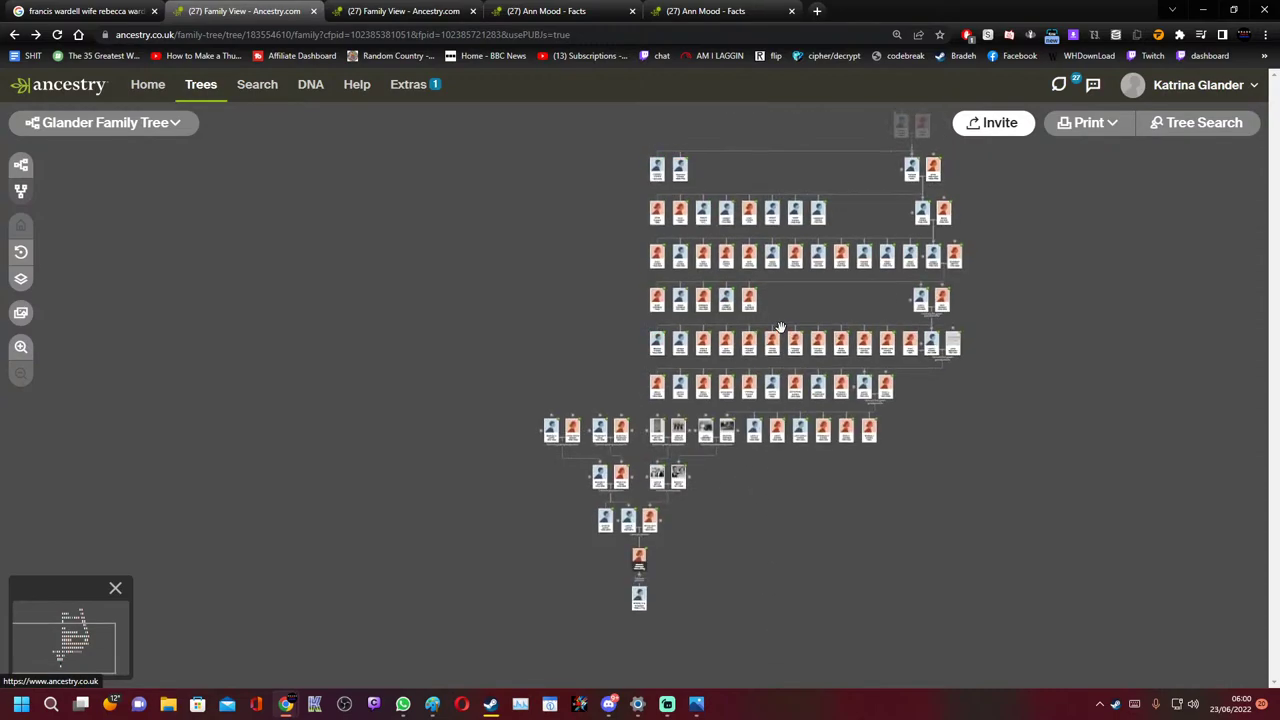
{"action": "double_click", "coordinate": [735, 207]}
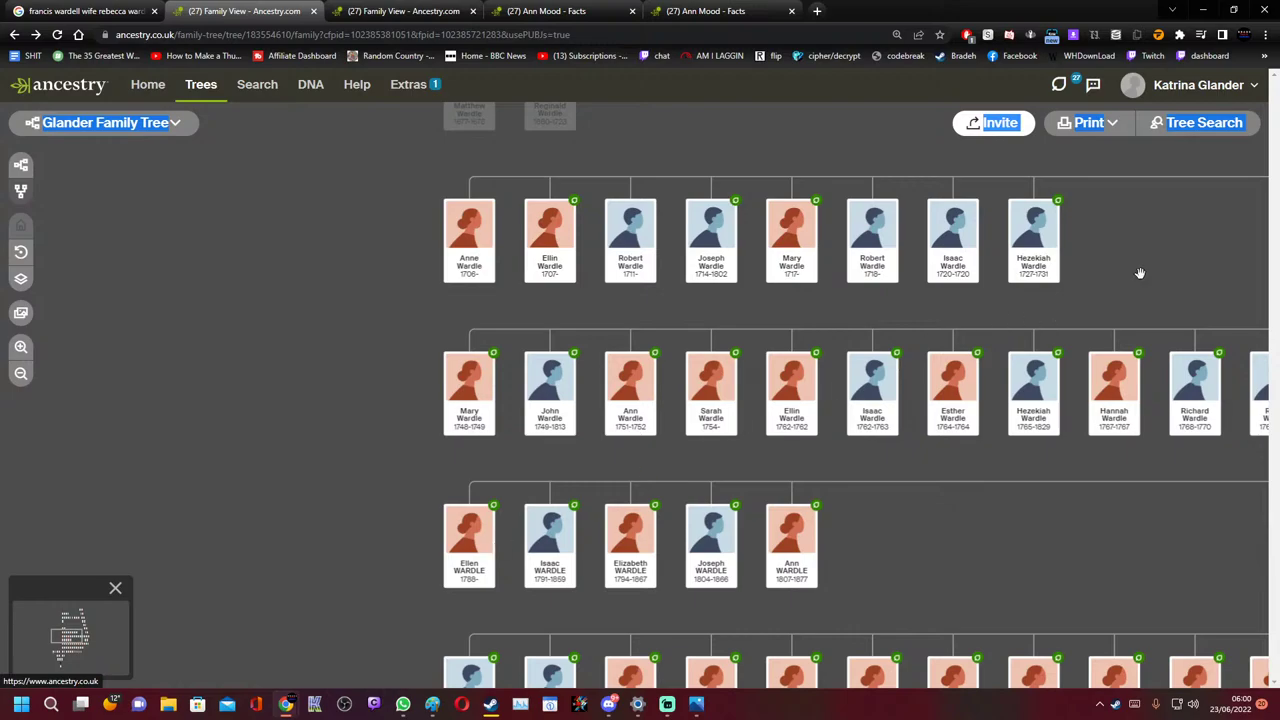
{"action": "left_click_drag", "start_coordinate": [1139, 273], "coordinate": [566, 543]}
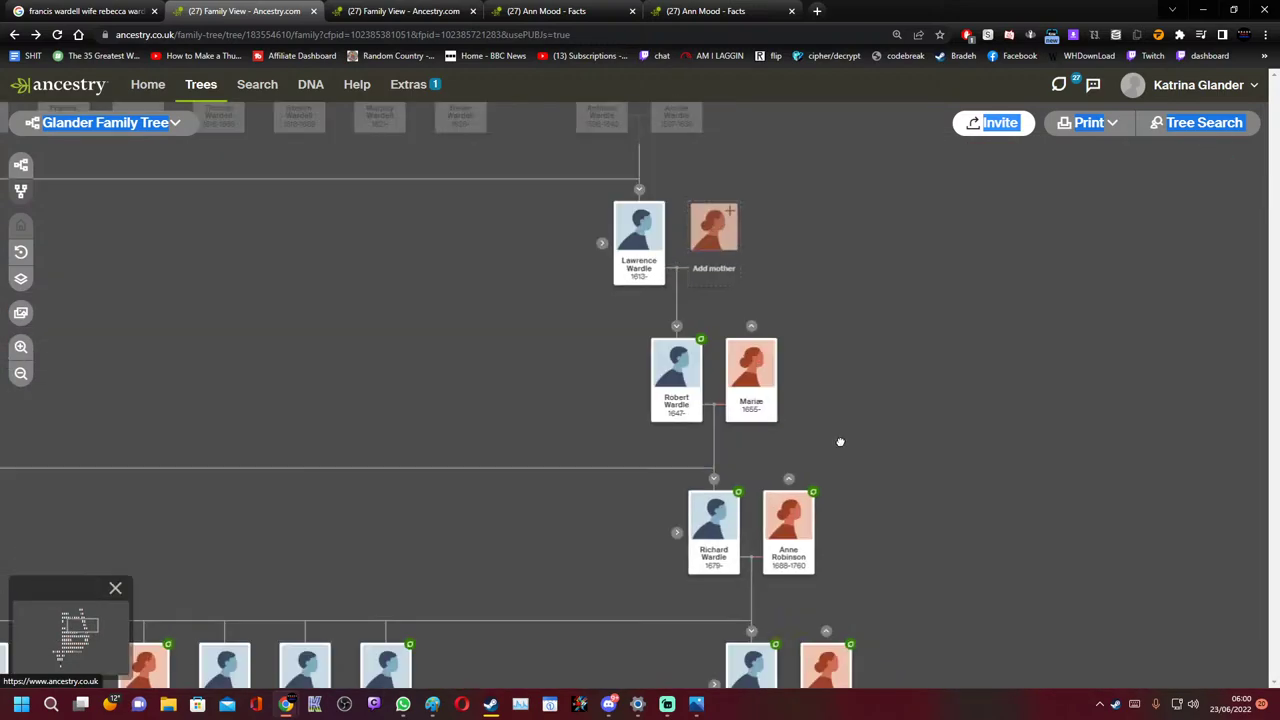
{"action": "scroll", "coordinate": [672, 295], "scroll_direction": "up", "scroll_amount": 2}
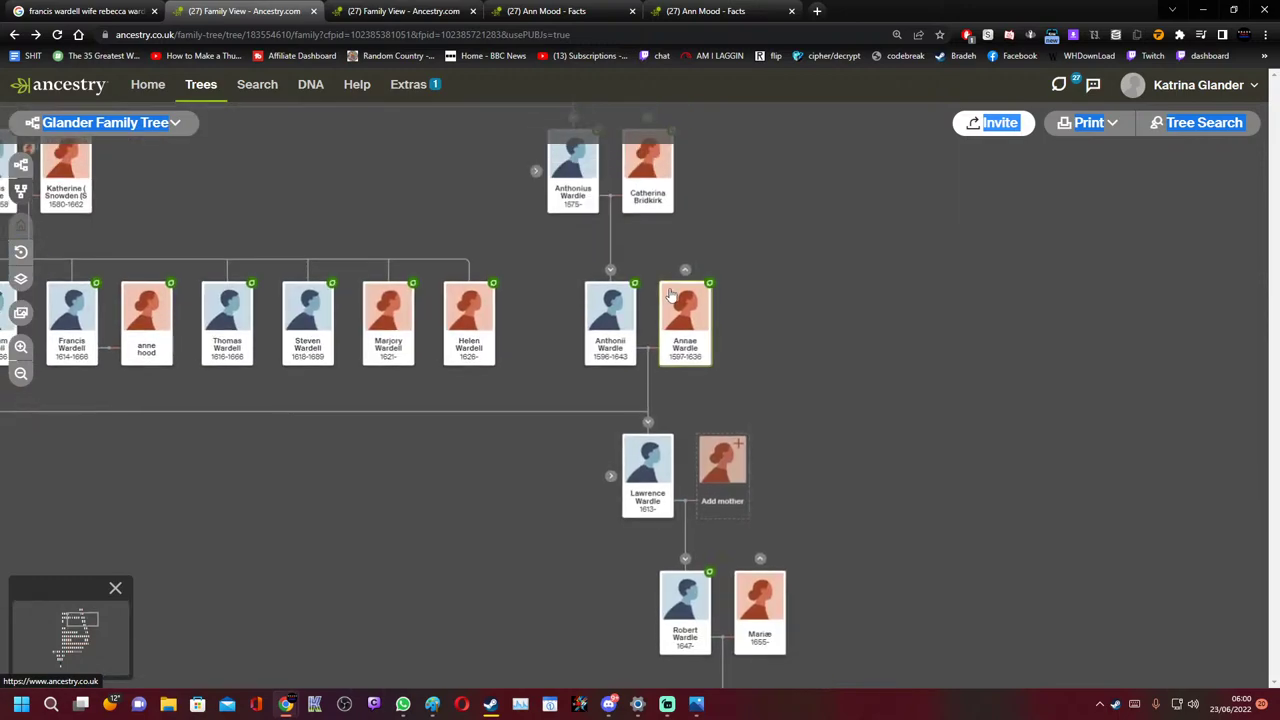
{"action": "left_click_drag", "start_coordinate": [514, 334], "coordinate": [804, 574]}
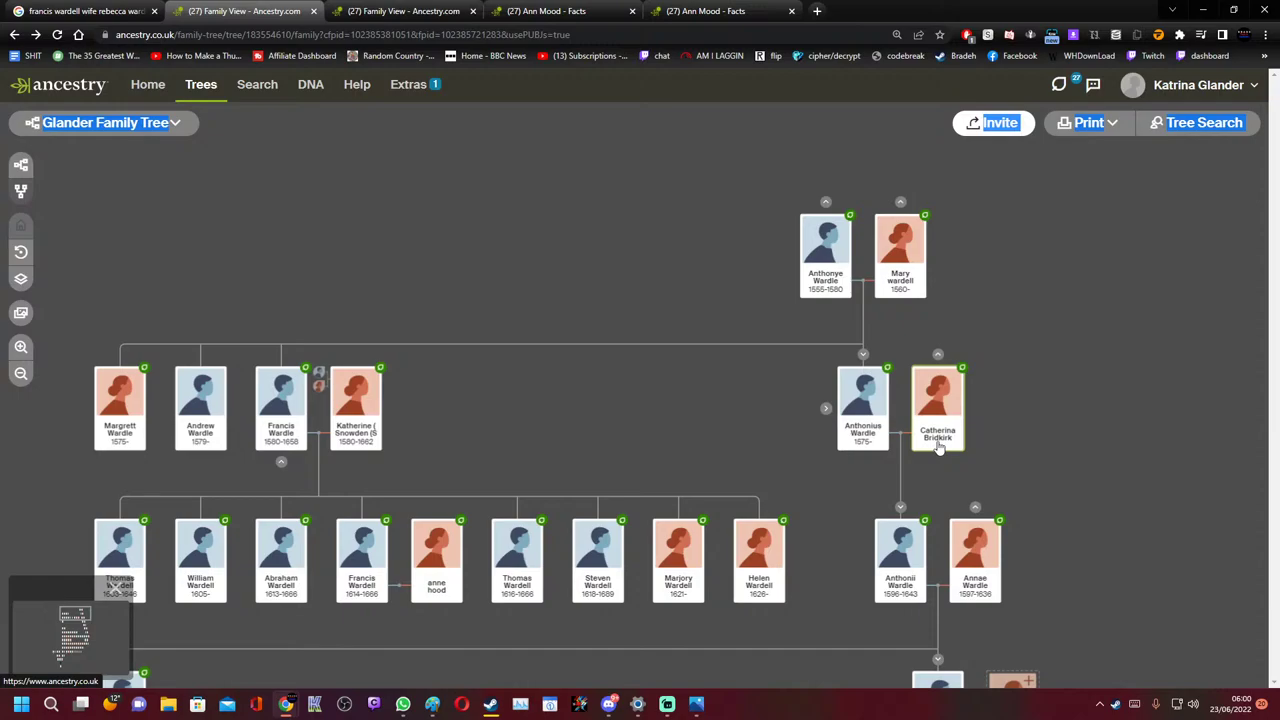
{"action": "left_click_drag", "start_coordinate": [604, 409], "coordinate": [767, 368]}
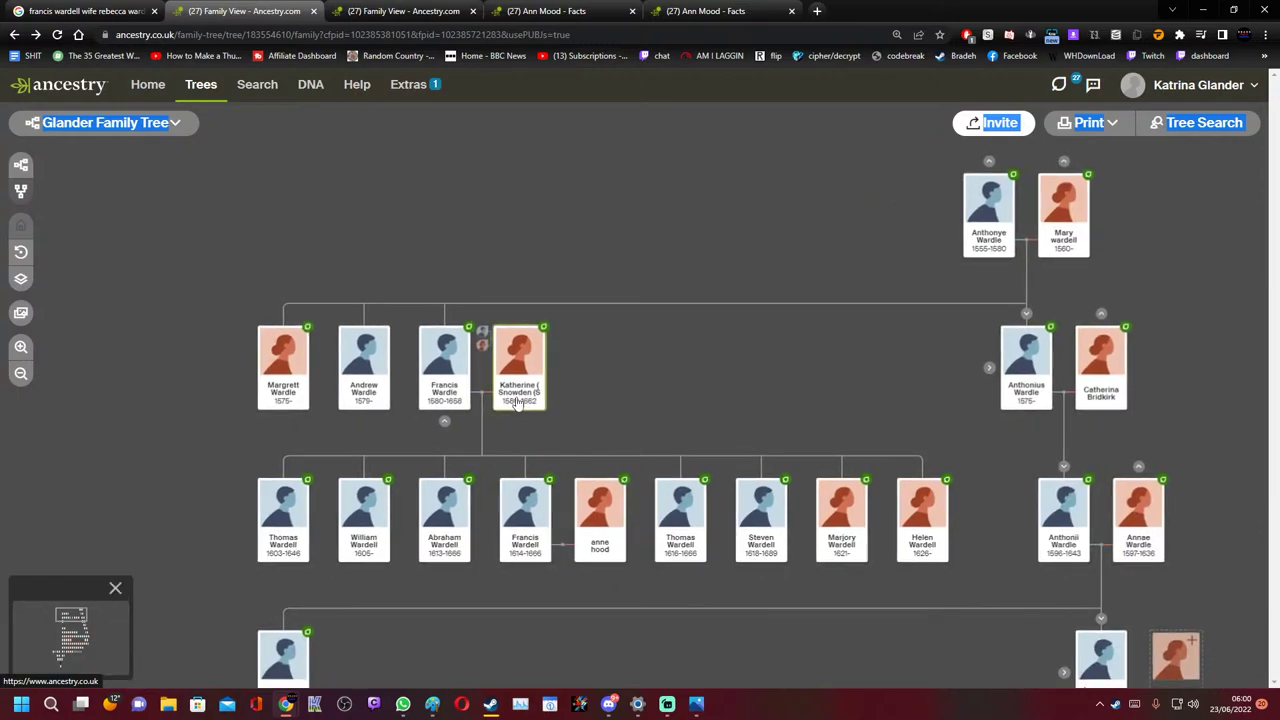
Check the other open member trees against the 1580–1658 couple and their children in your own tree
{"action": "left_click", "coordinate": [725, 14]}
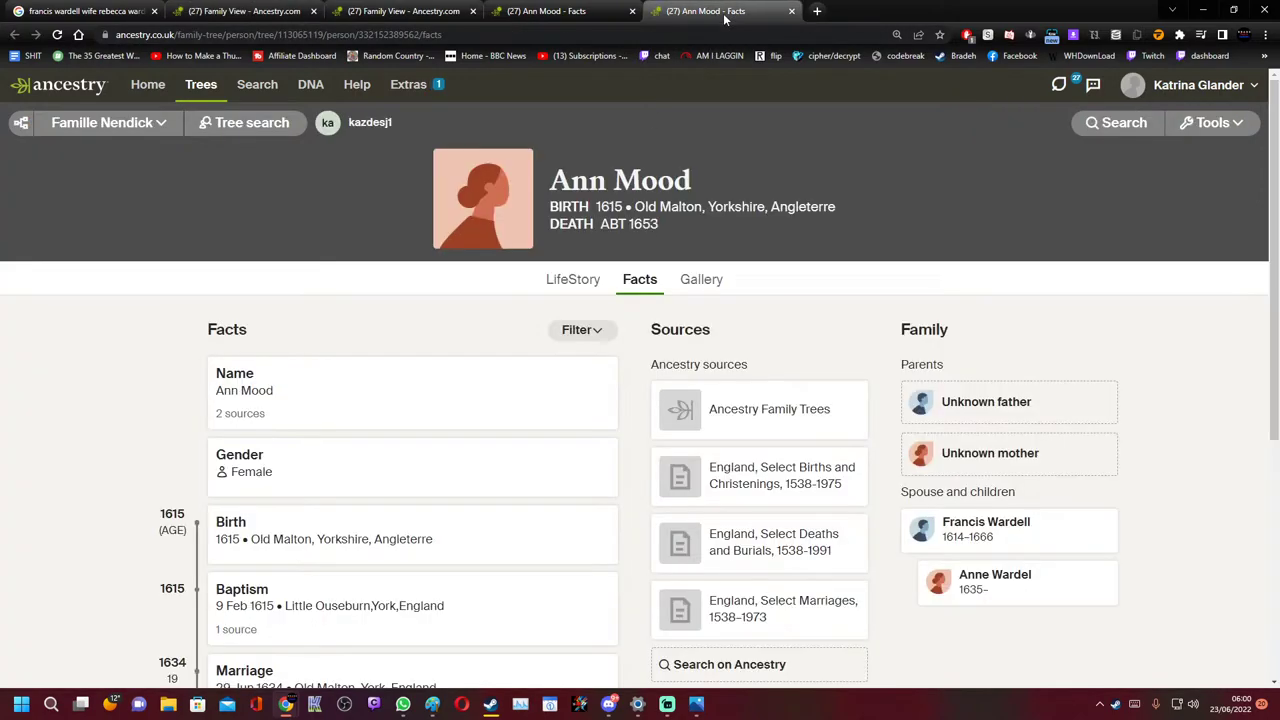
{"action": "left_click", "coordinate": [585, 11]}
{"action": "left_click", "coordinate": [400, 11]}
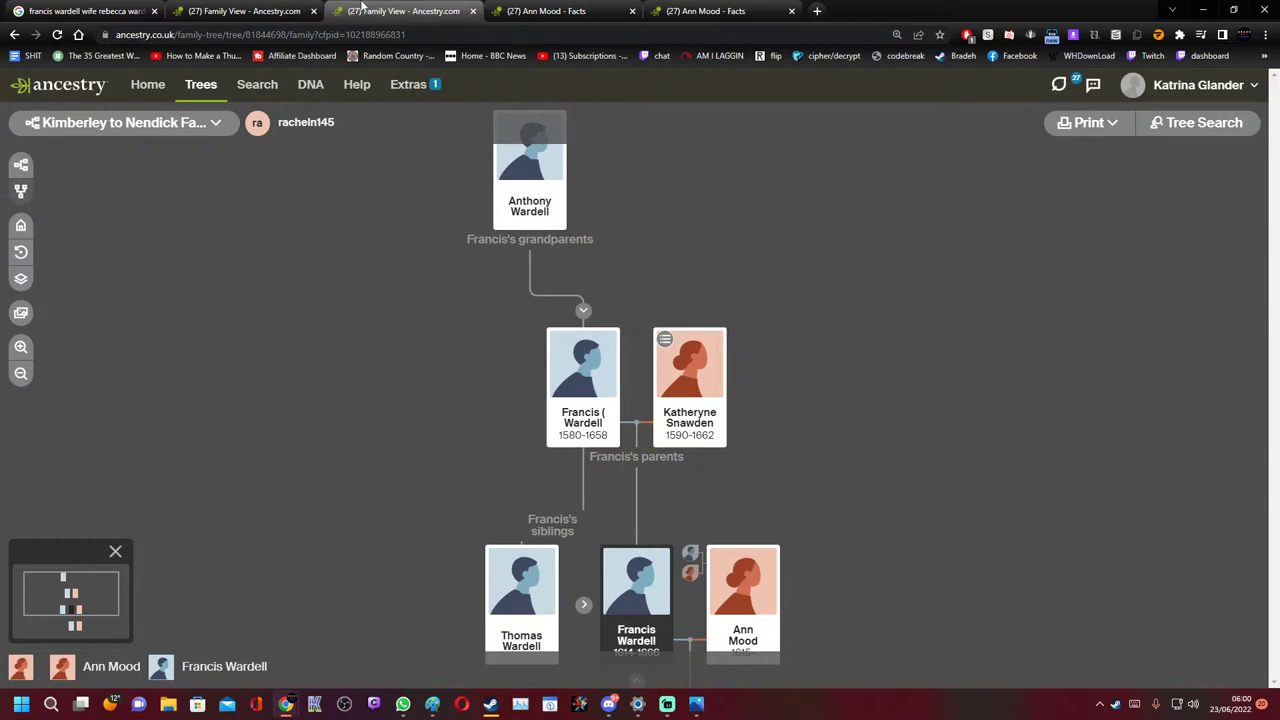
{"action": "left_click", "coordinate": [255, 11]}
{"action": "scroll", "coordinate": [513, 420], "scroll_direction": "up", "scroll_amount": 2}
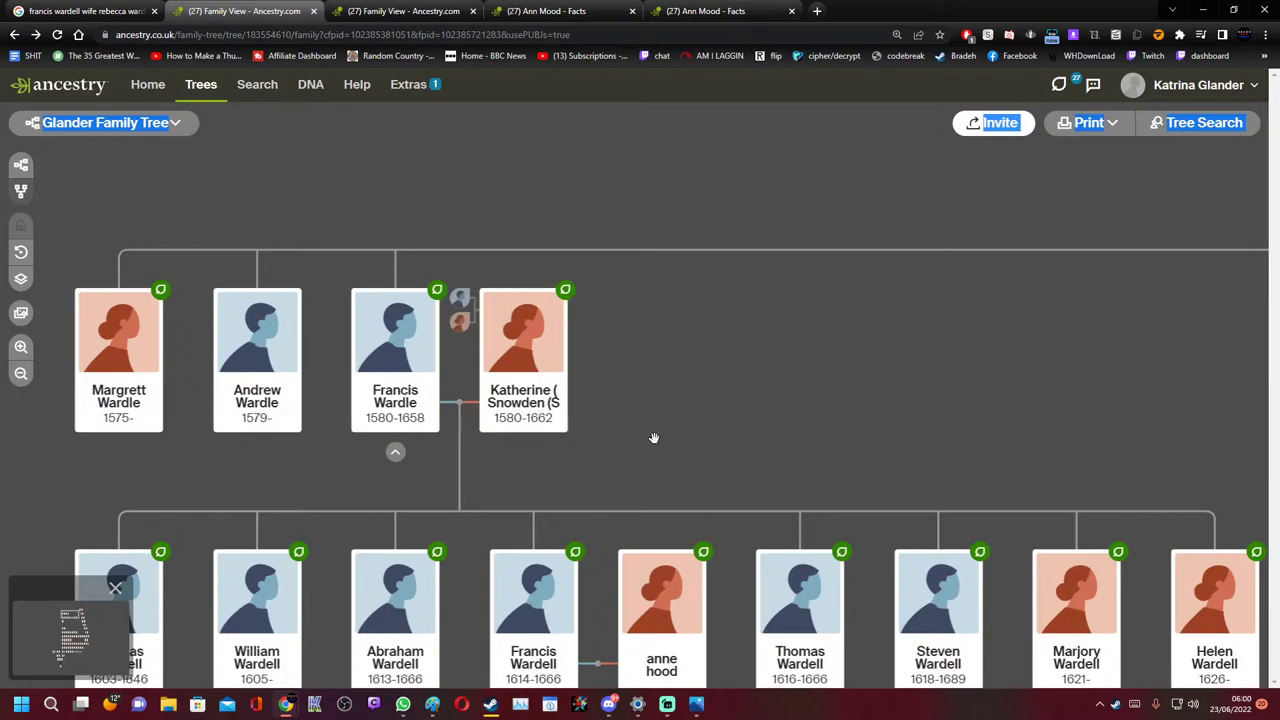
{"action": "left_click_drag", "start_coordinate": [672, 389], "coordinate": [684, 268]}
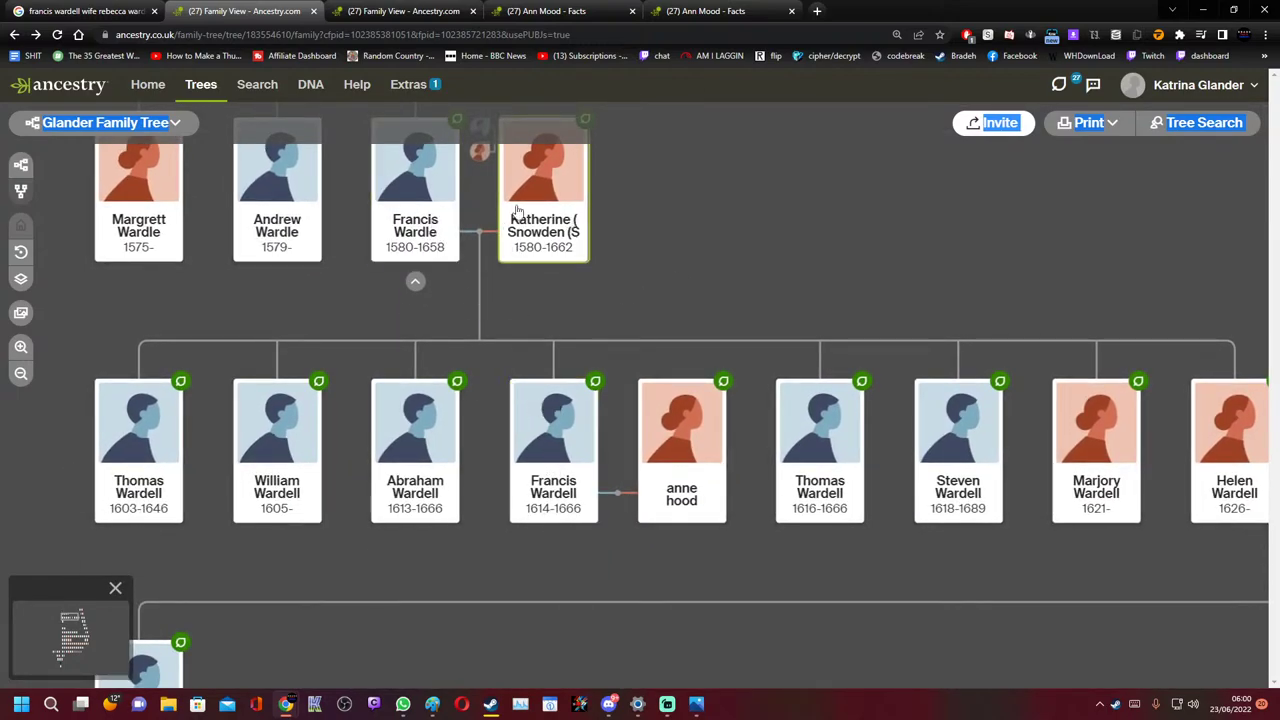
Recheck the member trees, viewing the wife's parentage and the 1614–1666 husband's parents in the second suggested tree
{"action": "left_click", "coordinate": [703, 10]}
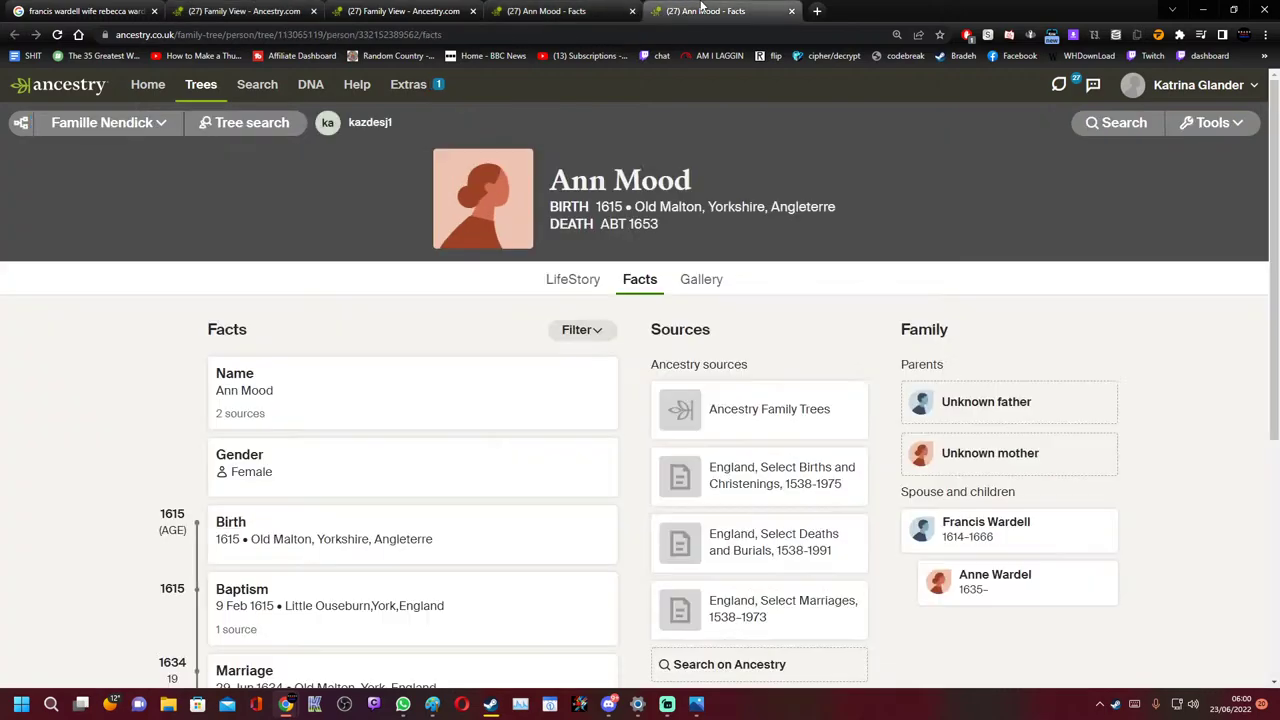
{"action": "left_click", "coordinate": [400, 10]}
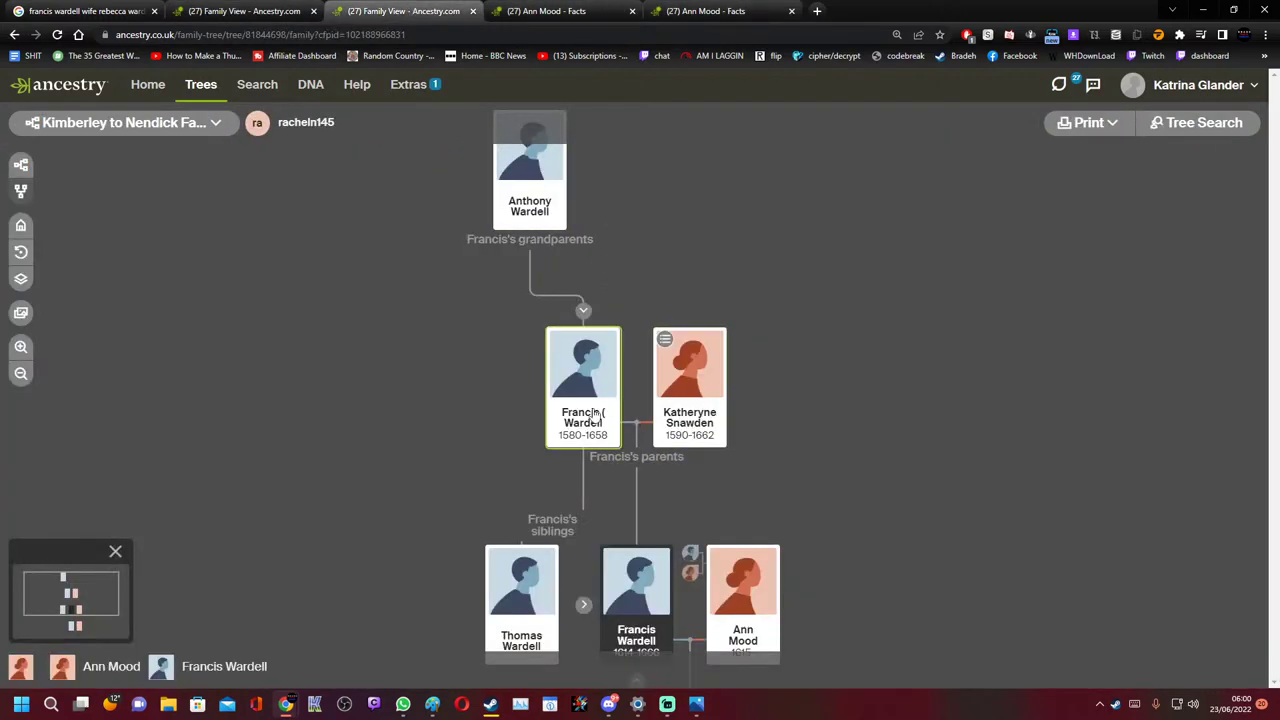
{"action": "left_click_drag", "start_coordinate": [837, 437], "coordinate": [803, 283]}
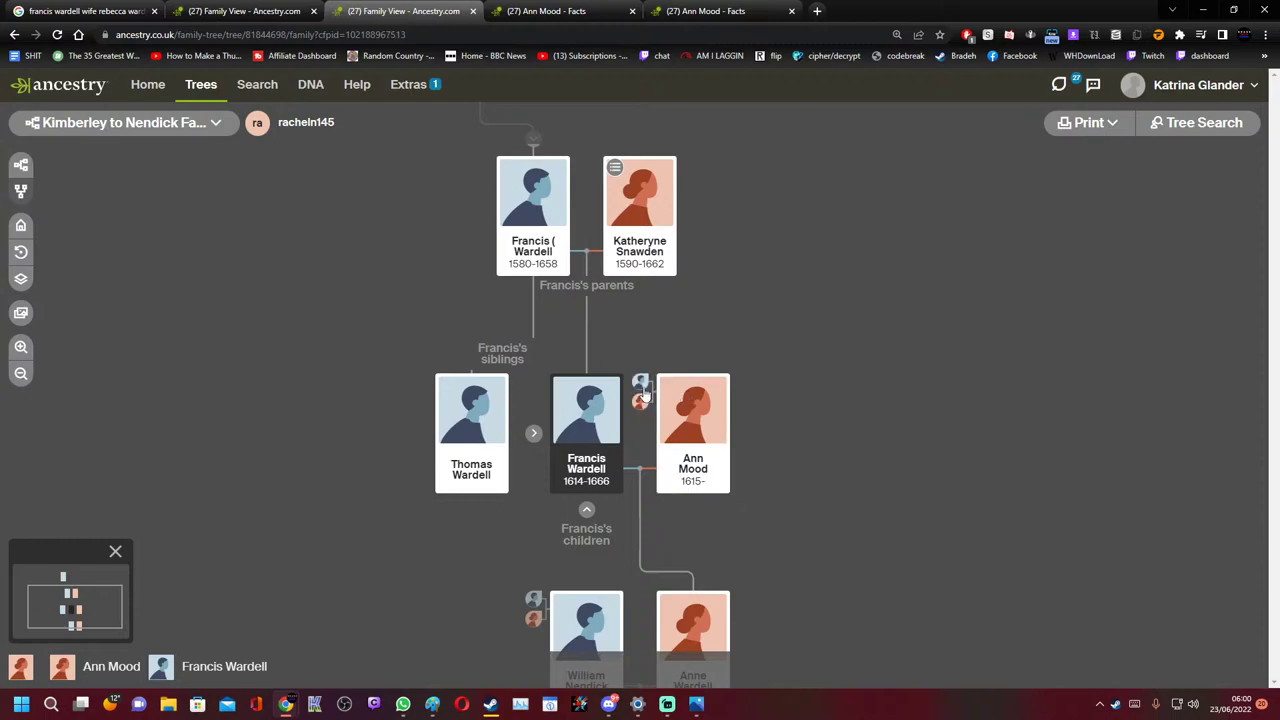
{"action": "left_click", "coordinate": [641, 390]}
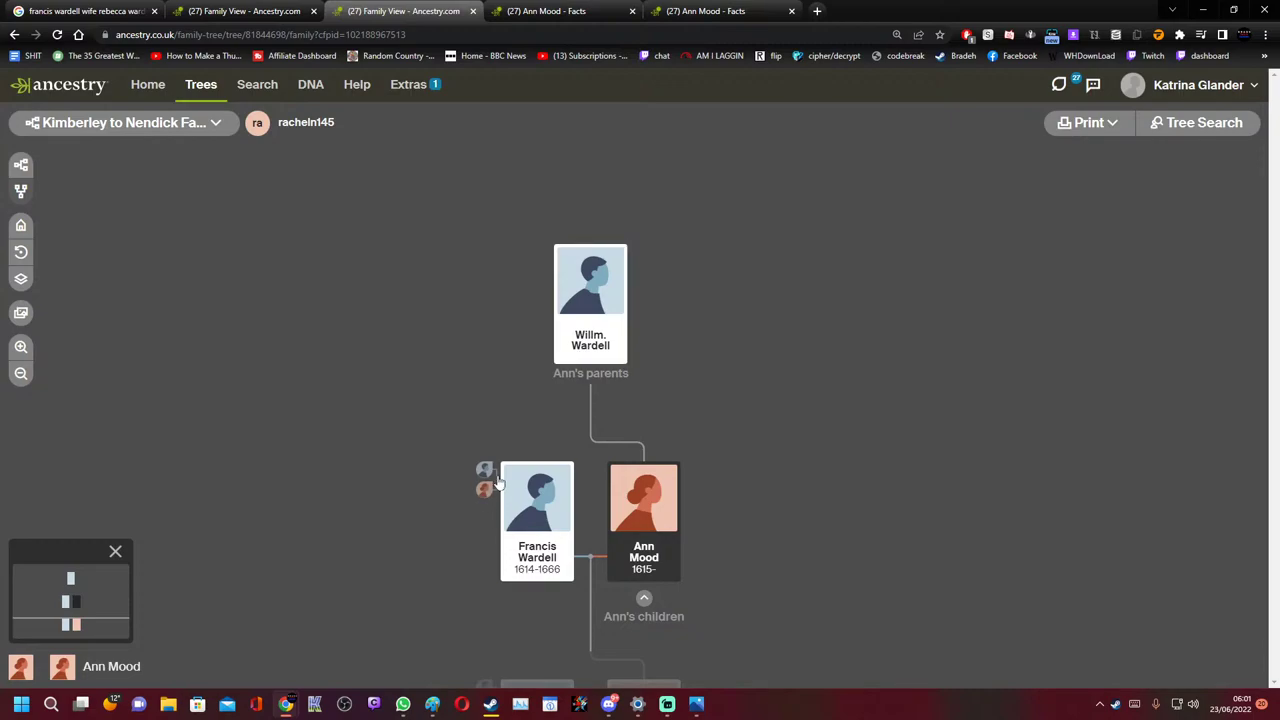
{"action": "left_click", "coordinate": [537, 515]}
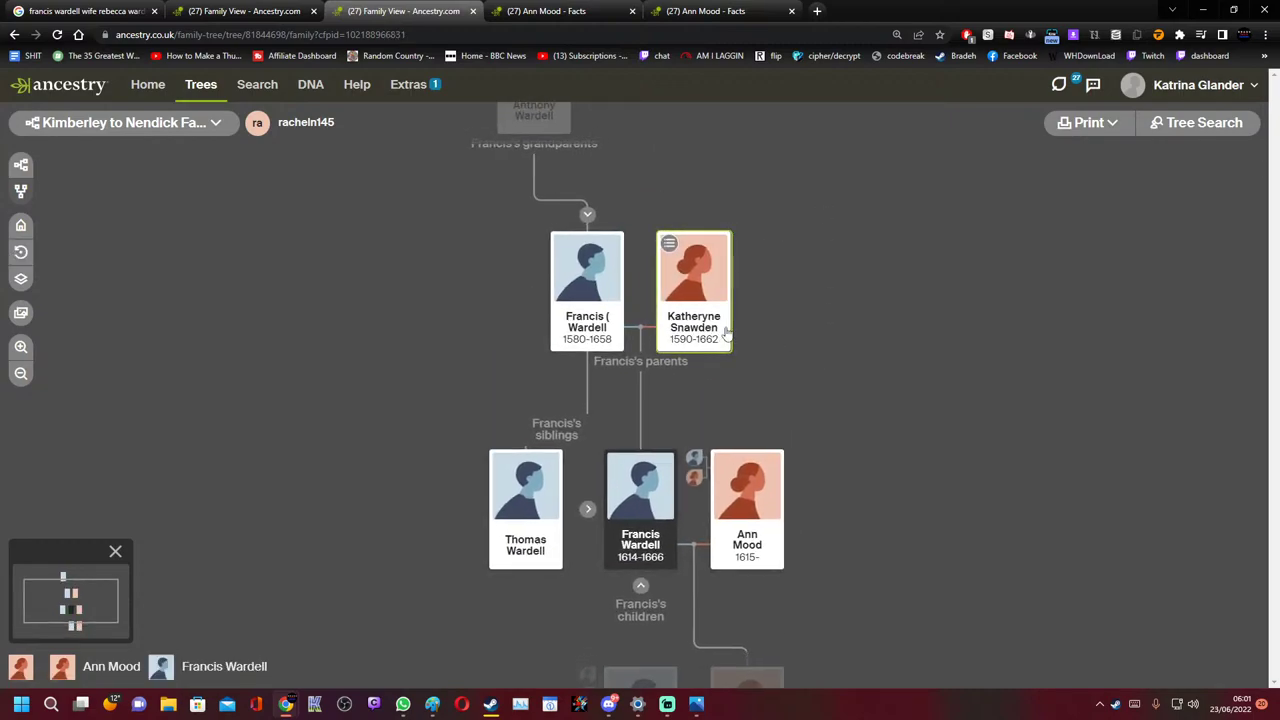
Open the facts page of the husband's mother (1590–1662) and highlight her alternative birth years
{"action": "left_click", "coordinate": [704, 282]}
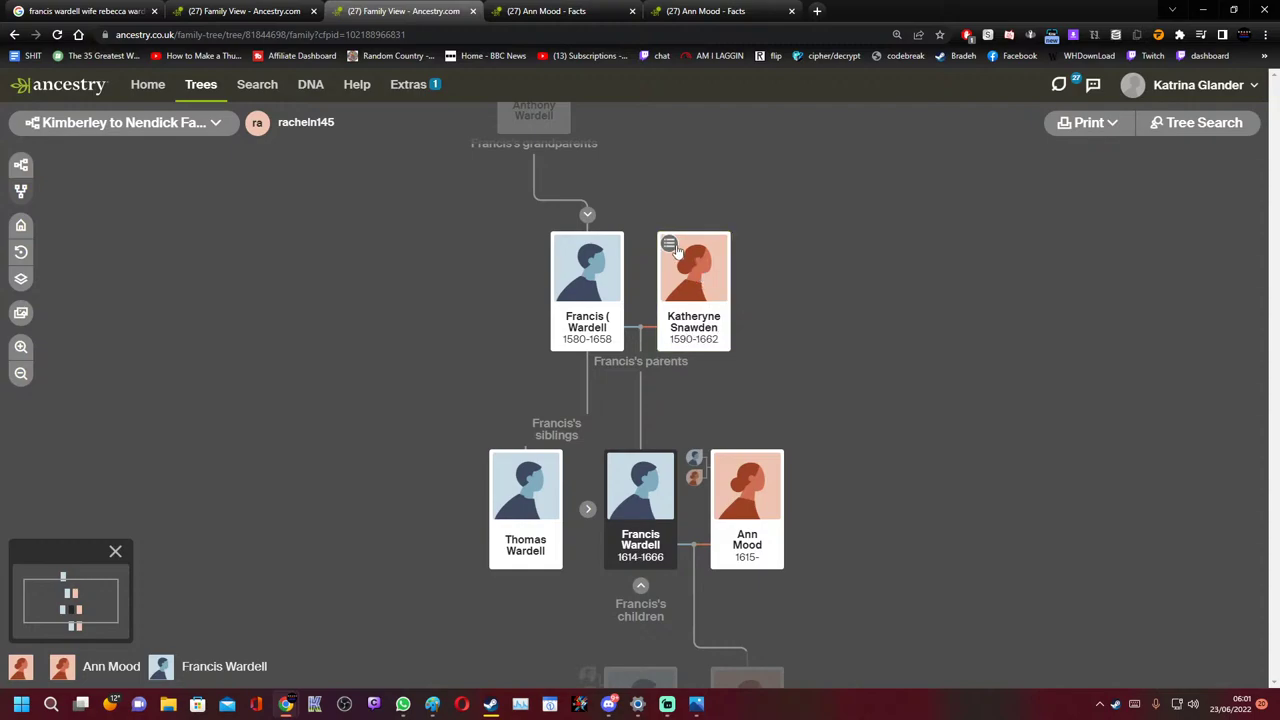
{"action": "left_click", "coordinate": [519, 364]}
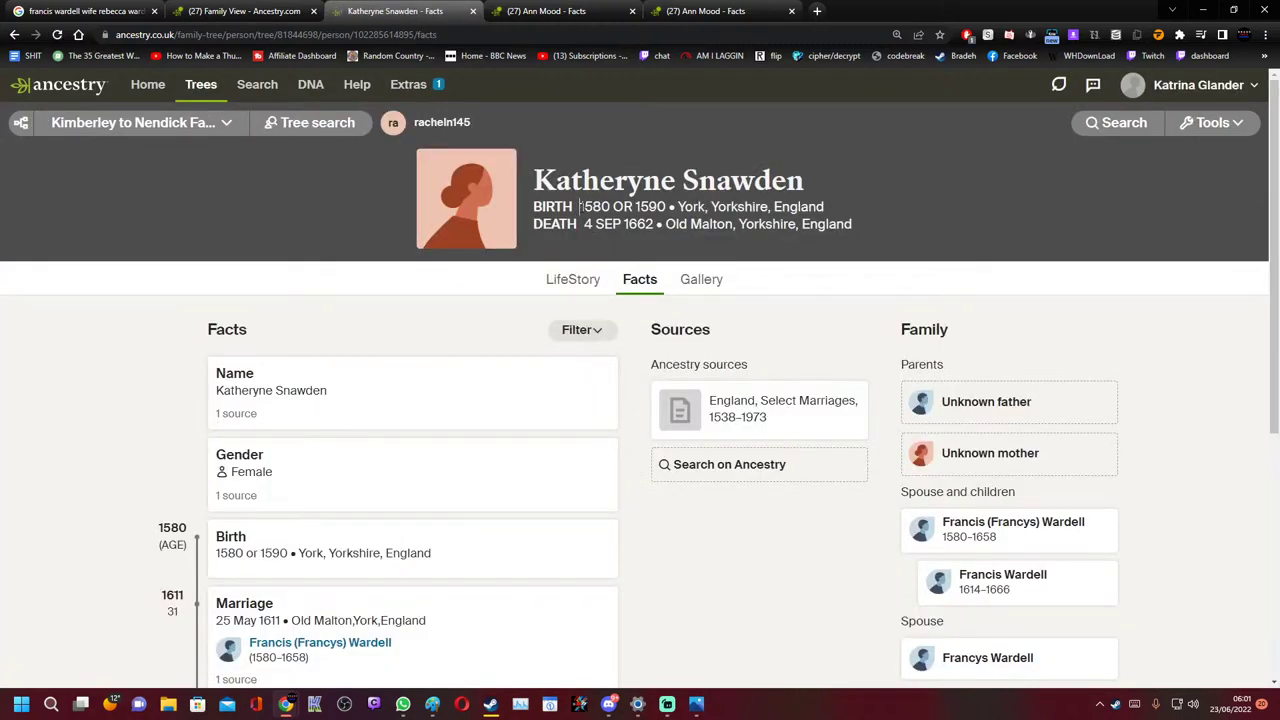
{"action": "left_click_drag", "start_coordinate": [579, 207], "coordinate": [665, 207]}
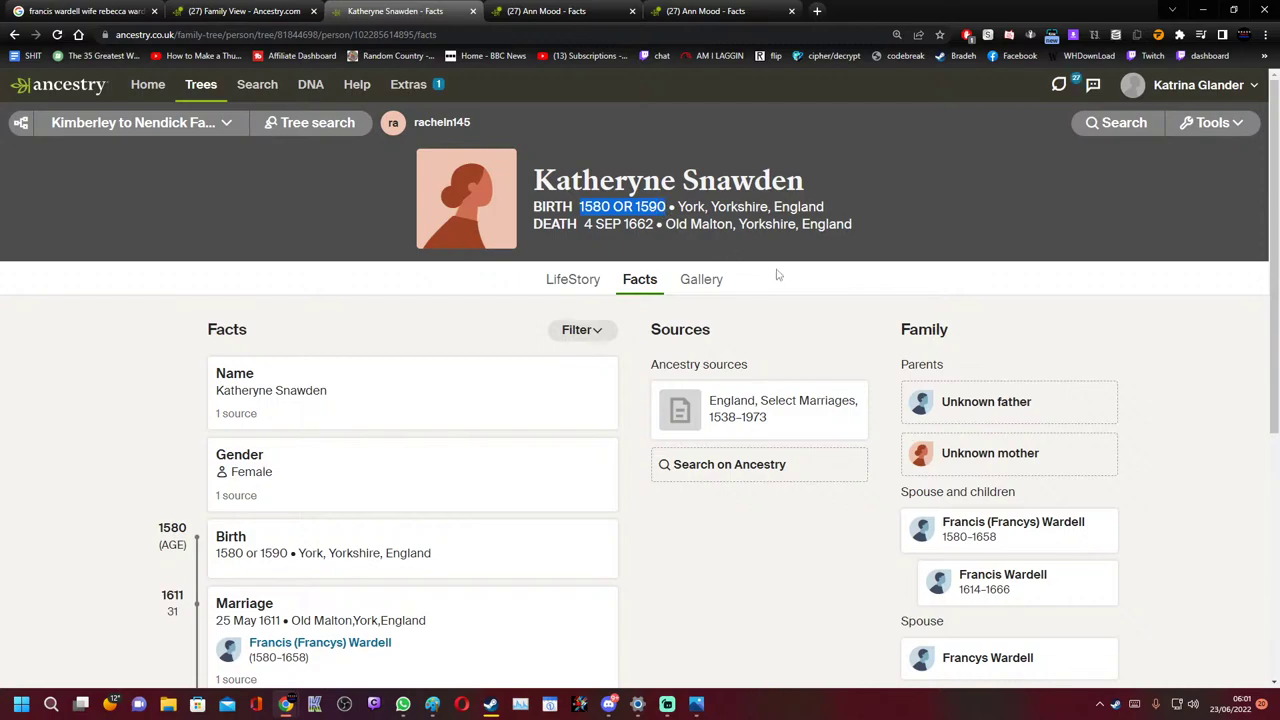
Review the mother's marriage, child and death facts, and show which facts the "England, Select Marriages, 1538–1973" source supports
{"action": "scroll", "coordinate": [529, 397], "scroll_direction": "down", "scroll_amount": 2}
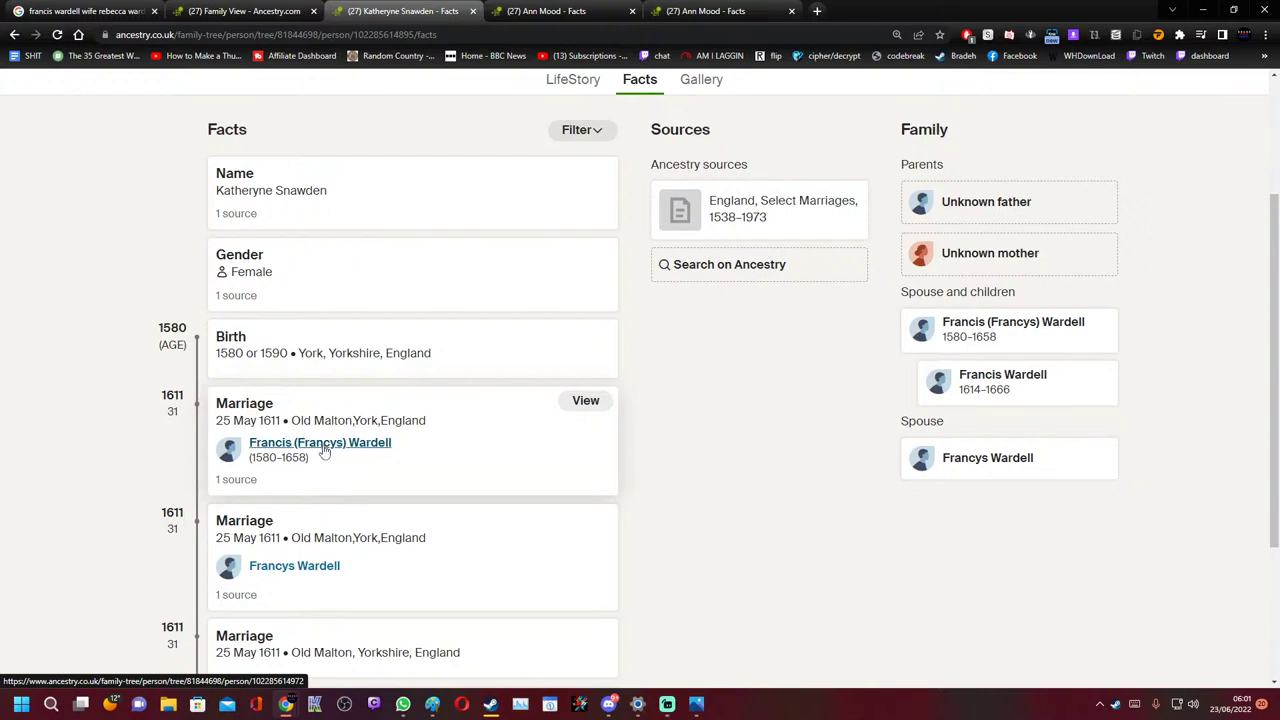
{"action": "scroll", "coordinate": [324, 452], "scroll_direction": "down", "scroll_amount": 3}
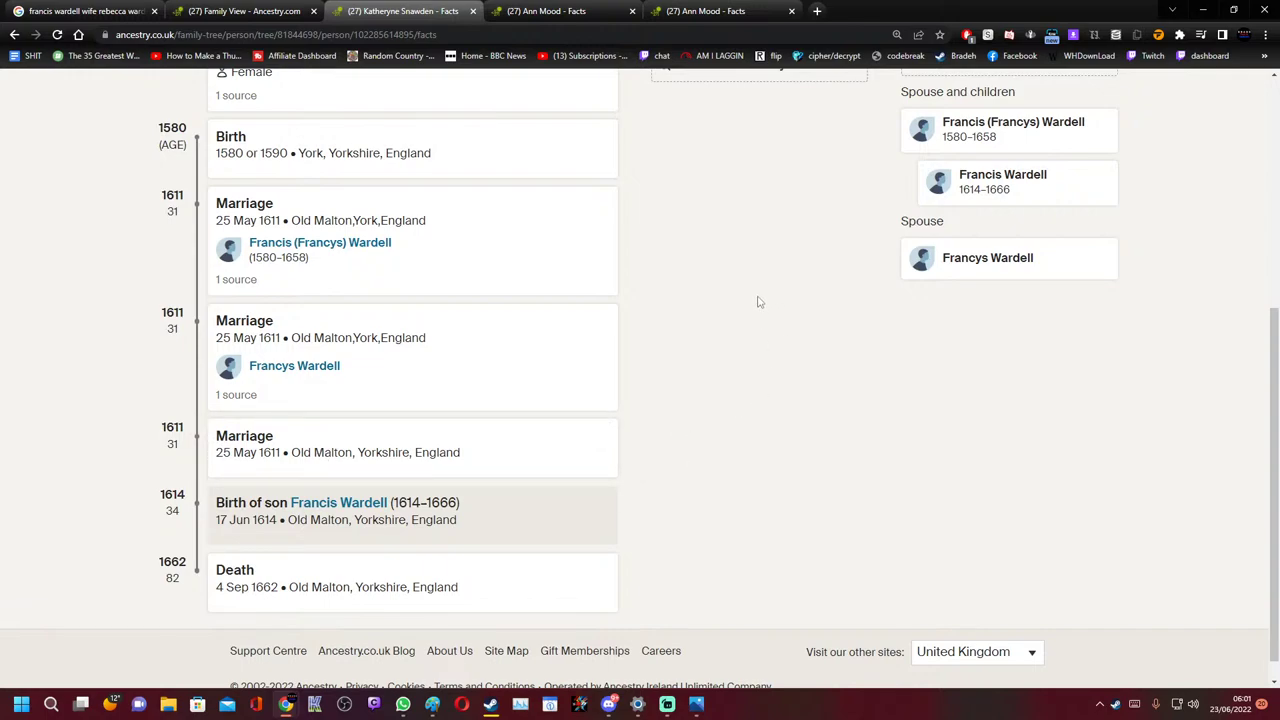
{"action": "scroll", "coordinate": [758, 301], "scroll_direction": "up", "scroll_amount": 1}
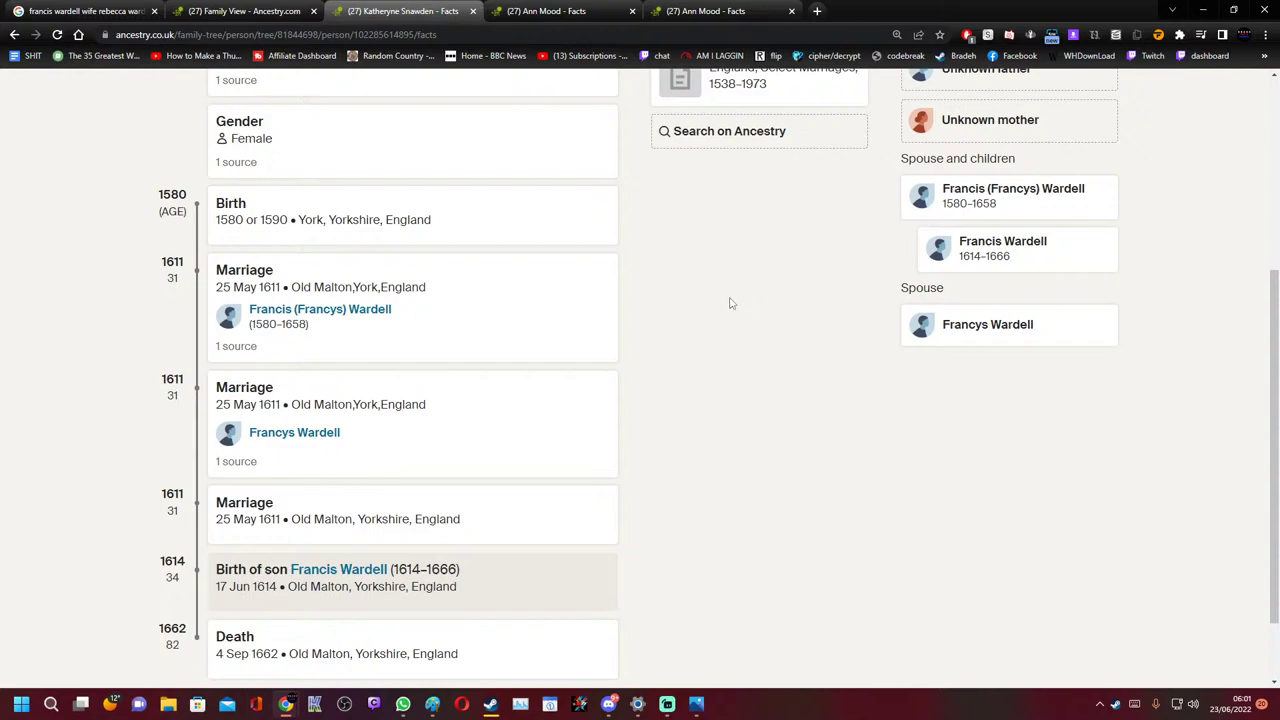
{"action": "scroll", "coordinate": [730, 303], "scroll_direction": "up", "scroll_amount": 4}
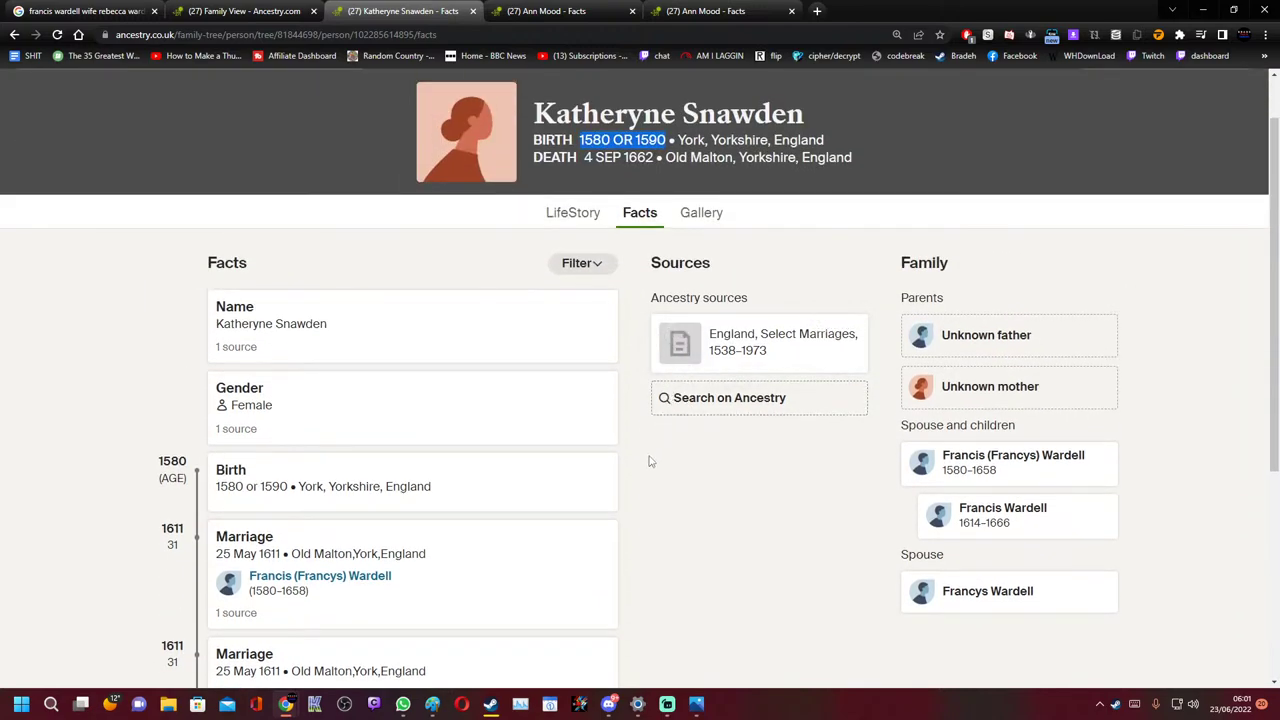
{"action": "left_click", "coordinate": [772, 349]}
{"action": "scroll", "coordinate": [662, 510], "scroll_direction": "down", "scroll_amount": 2}
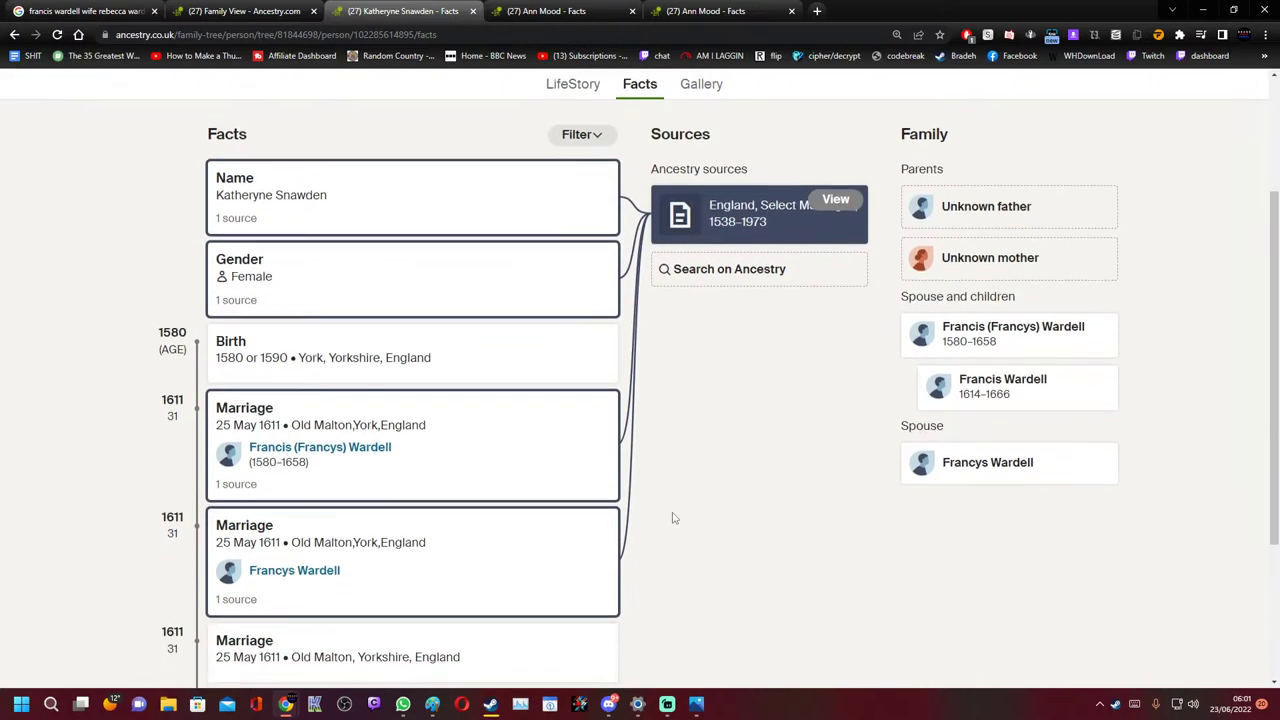
Finish reviewing the mother's facts, and show the wife born in 1615 in the family view of the Ames Family Tree
{"action": "scroll", "coordinate": [673, 518], "scroll_direction": "down", "scroll_amount": 2}
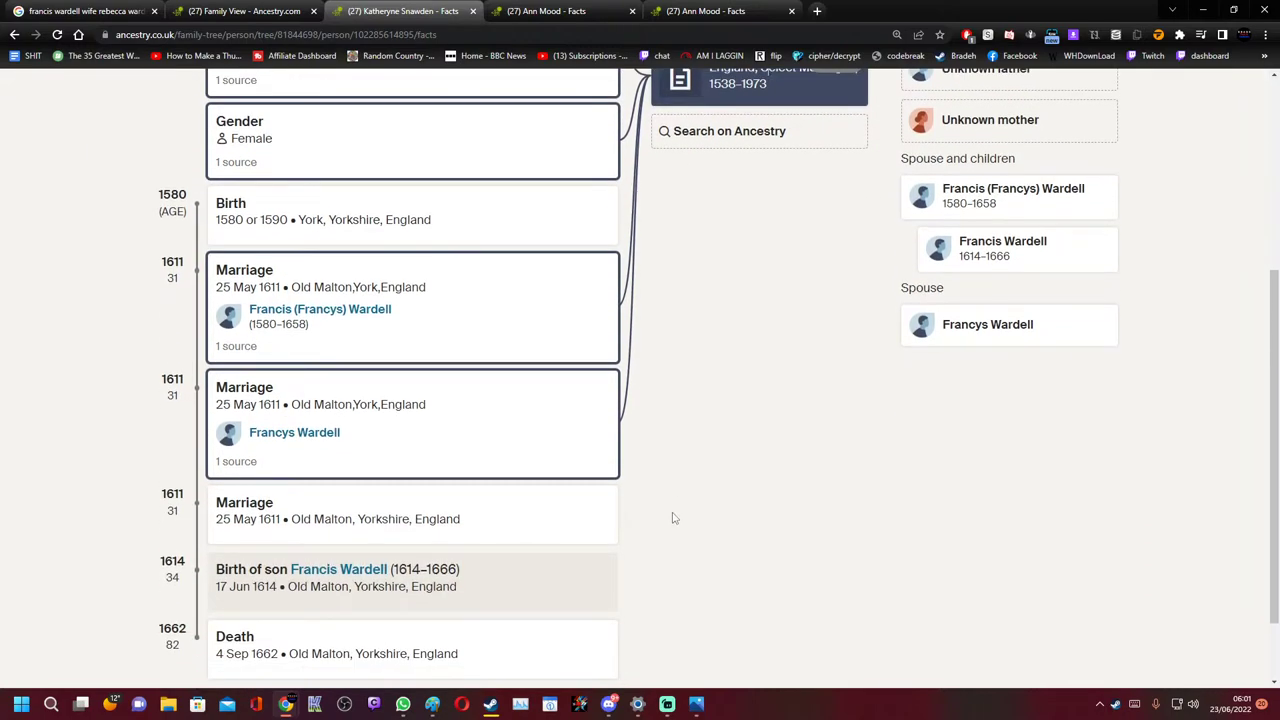
{"action": "scroll", "coordinate": [673, 518], "scroll_direction": "up", "scroll_amount": 4}
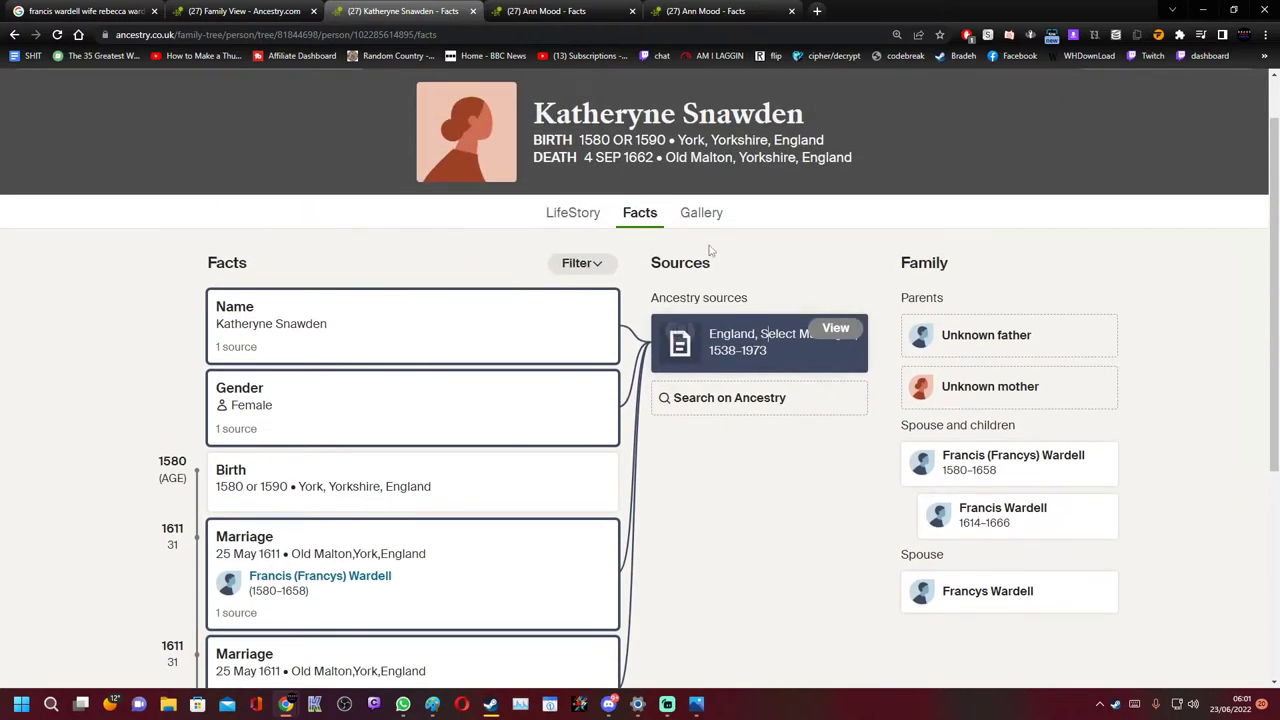
{"action": "left_click", "coordinate": [536, 12]}
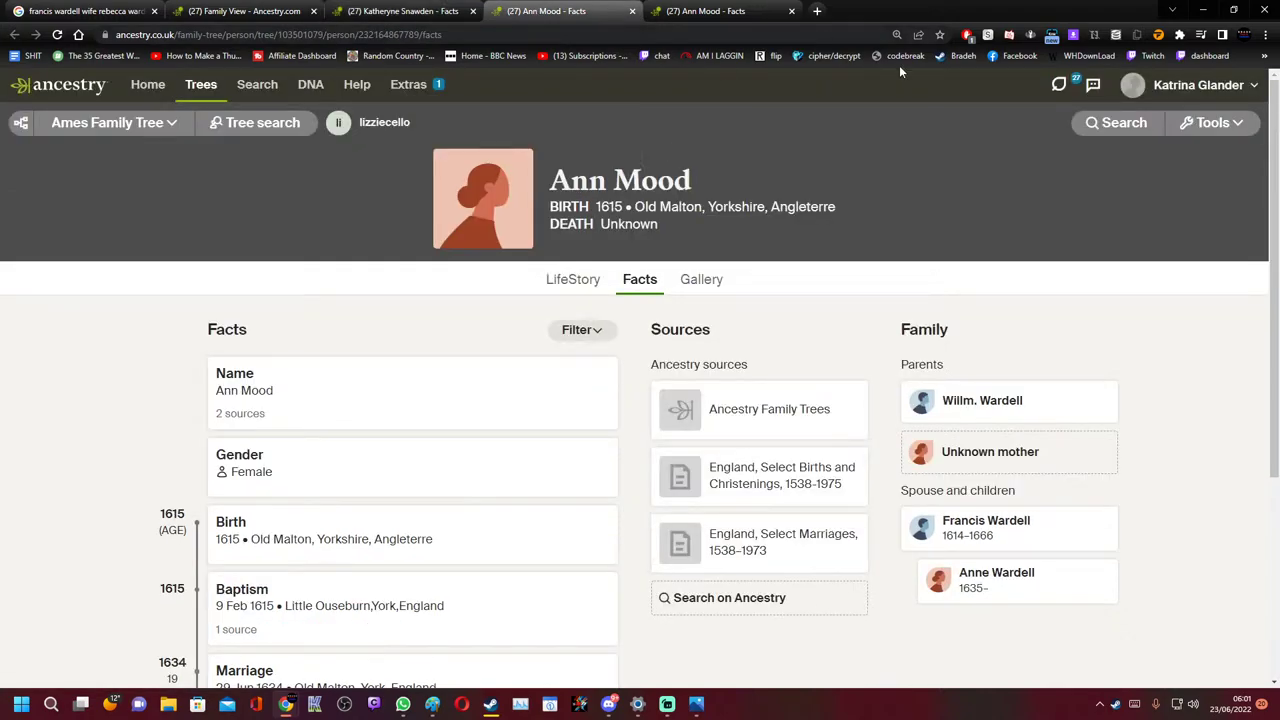
{"action": "left_click", "coordinate": [1212, 124]}
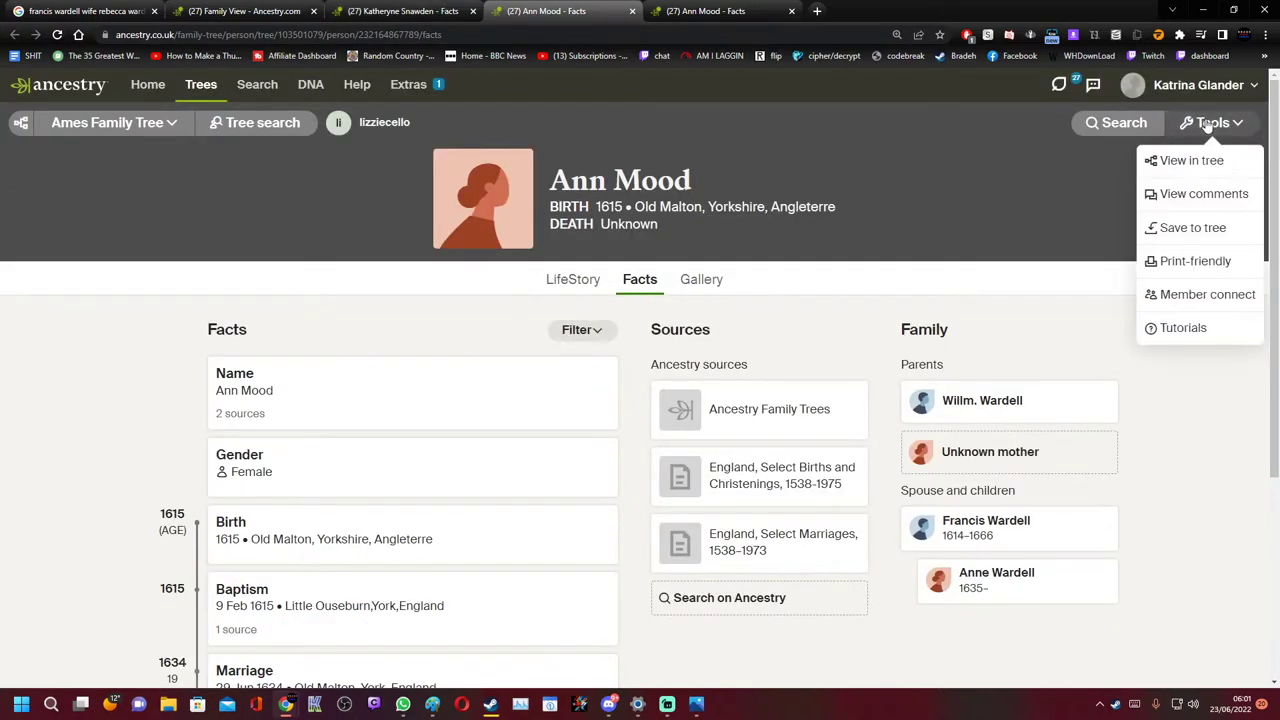
{"action": "left_click", "coordinate": [1158, 166]}
{"action": "left_click_drag", "start_coordinate": [563, 343], "coordinate": [677, 380]}
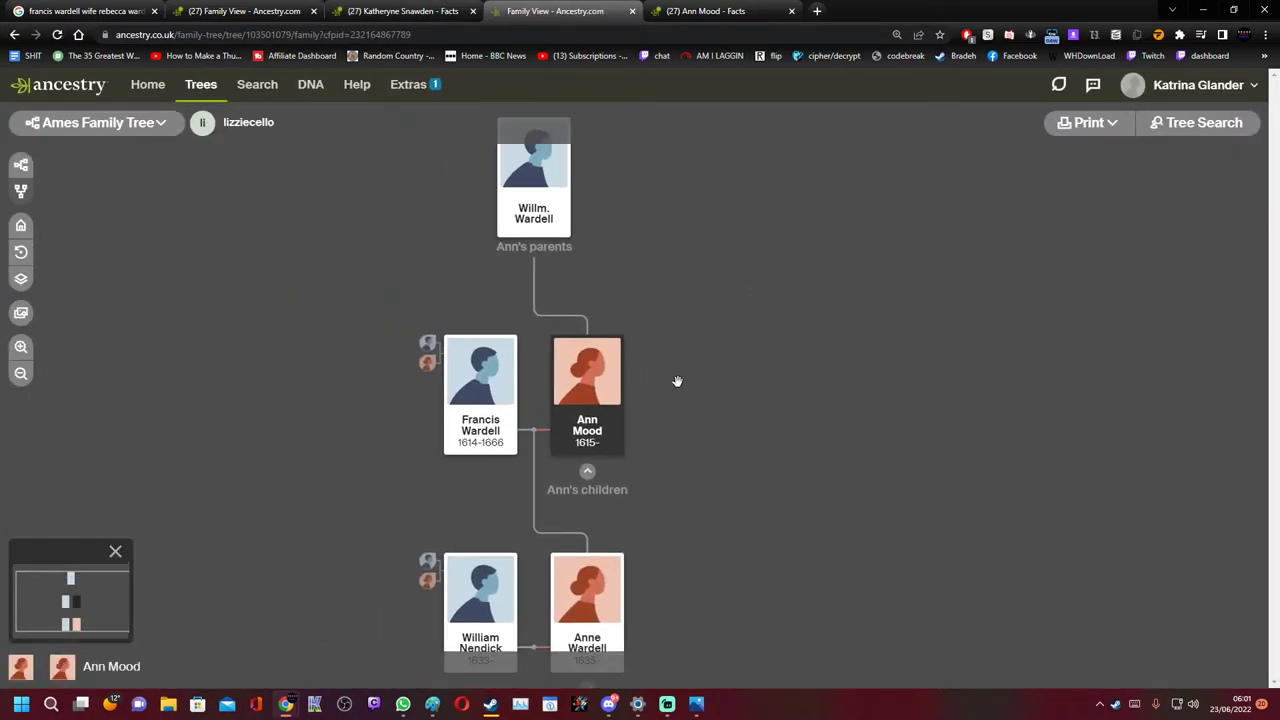
Show the 1614–1666 husband's parents and siblings in the Ames Family Tree, and examine his paternal grandparents
{"action": "left_click", "coordinate": [429, 363]}
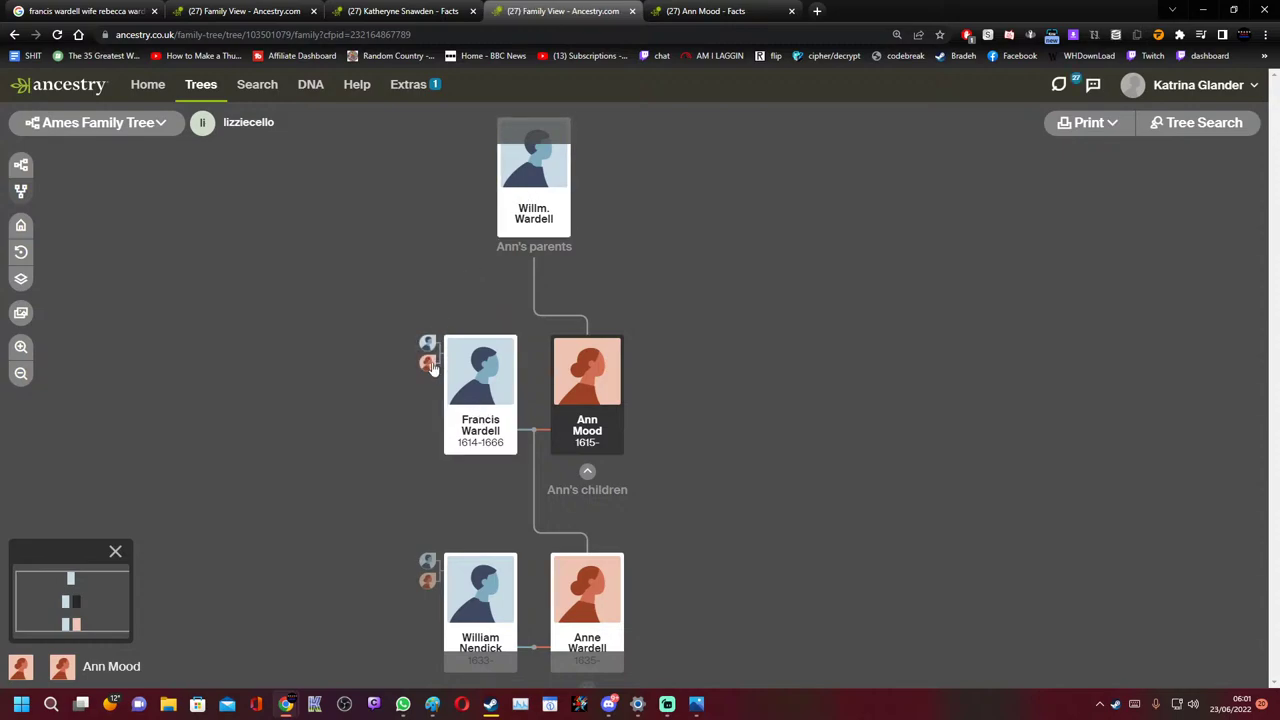
{"action": "left_click_drag", "start_coordinate": [818, 218], "coordinate": [780, 440]}
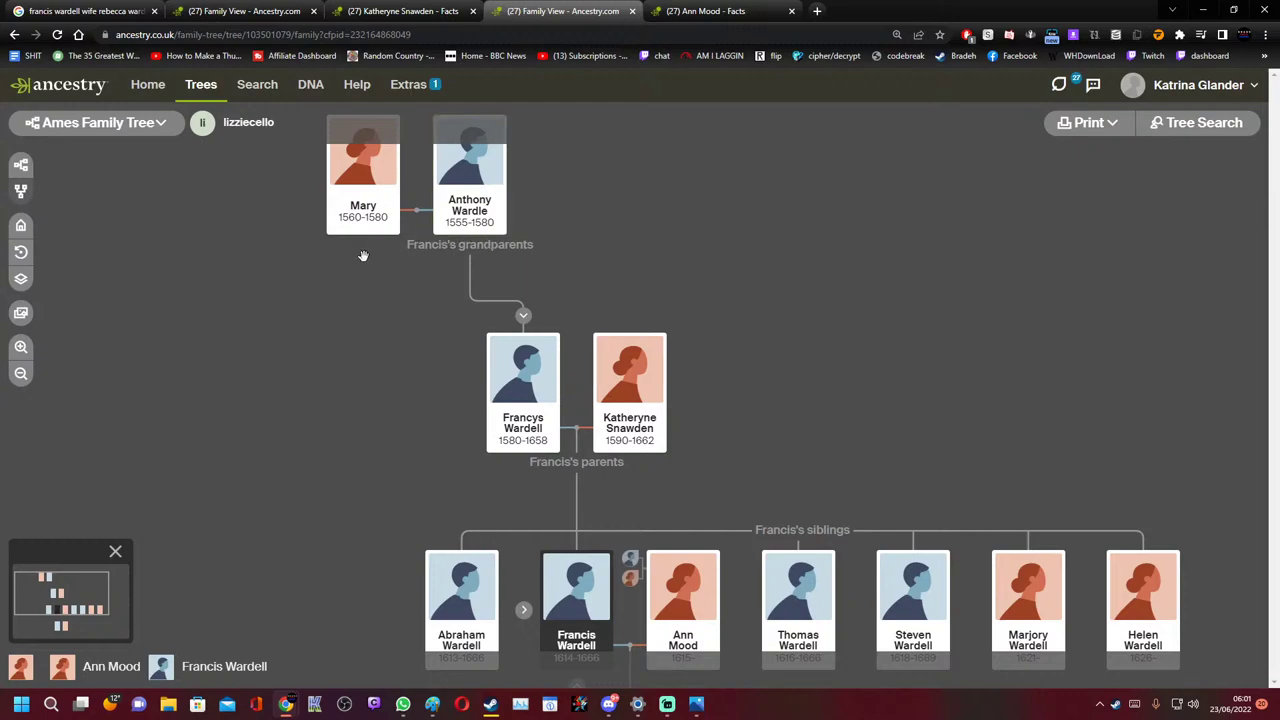
{"action": "scroll", "coordinate": [363, 251], "scroll_direction": "up", "scroll_amount": 2}
{"action": "left_click_drag", "start_coordinate": [400, 277], "coordinate": [532, 437]}
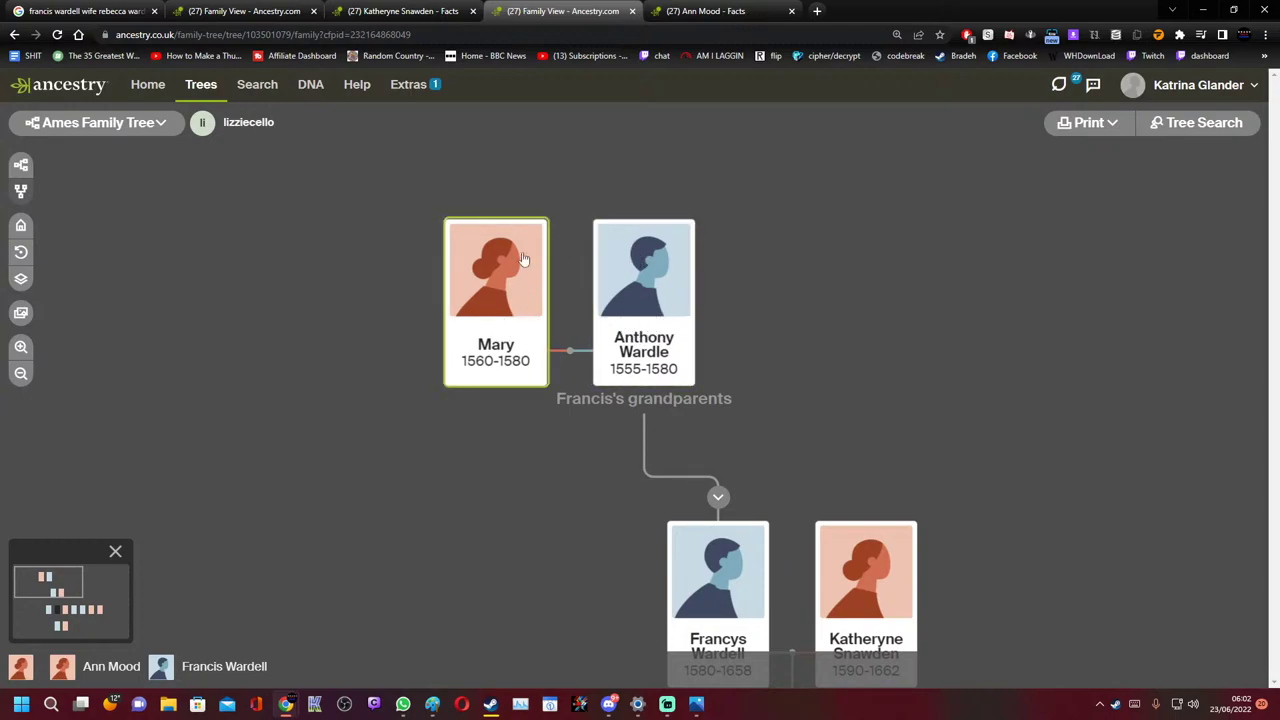
{"action": "scroll", "coordinate": [575, 239], "scroll_direction": "down", "scroll_amount": 2}
{"action": "left_click_drag", "start_coordinate": [567, 209], "coordinate": [562, 349]}
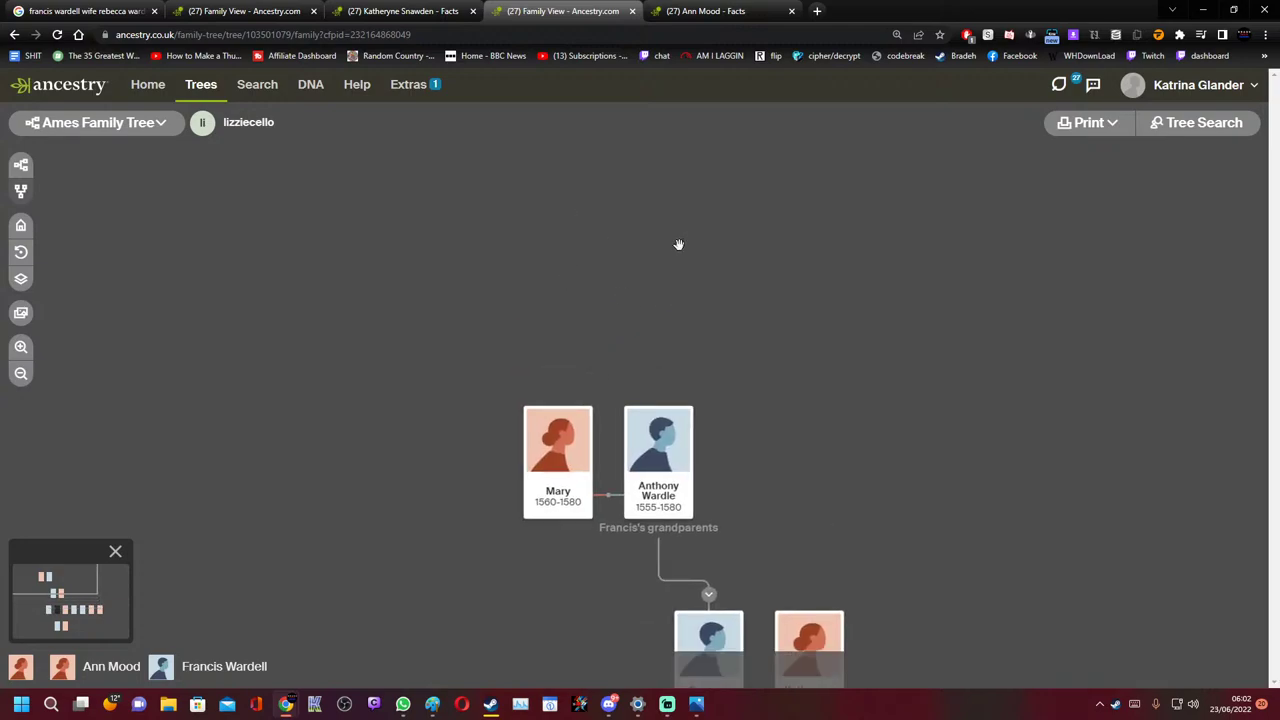
{"action": "scroll", "coordinate": [665, 316], "scroll_direction": "down", "scroll_amount": 3}
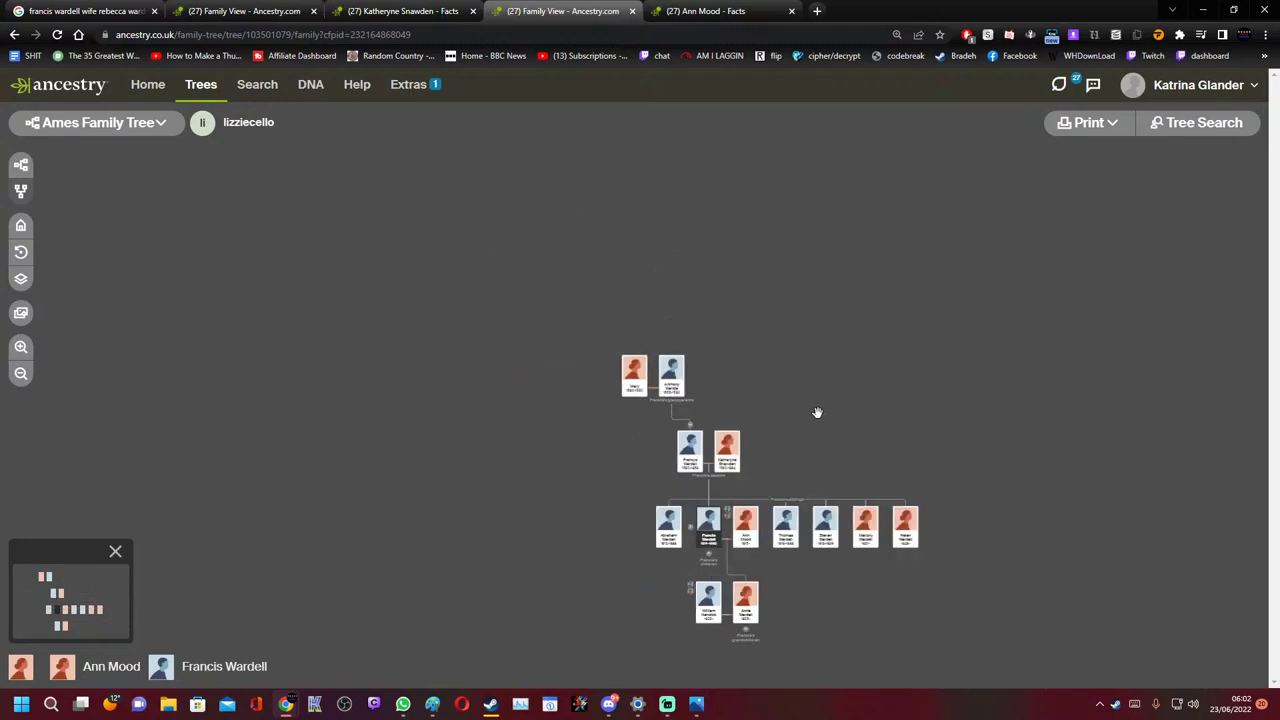
Check the 1614–1666 husband's siblings and only daughter in the Ames Family Tree, and expand that daughter's children
{"action": "scroll", "coordinate": [817, 413], "scroll_direction": "up", "scroll_amount": 5}
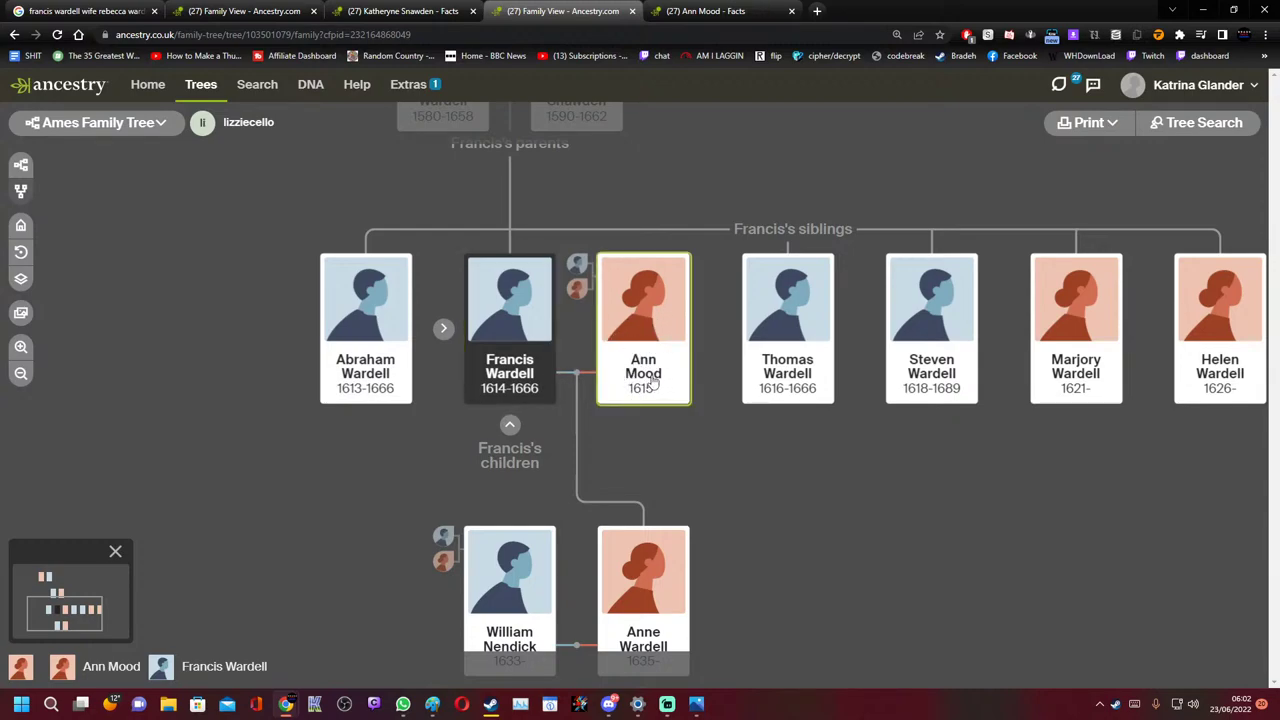
{"action": "scroll", "coordinate": [752, 505], "scroll_direction": "down", "scroll_amount": 3}
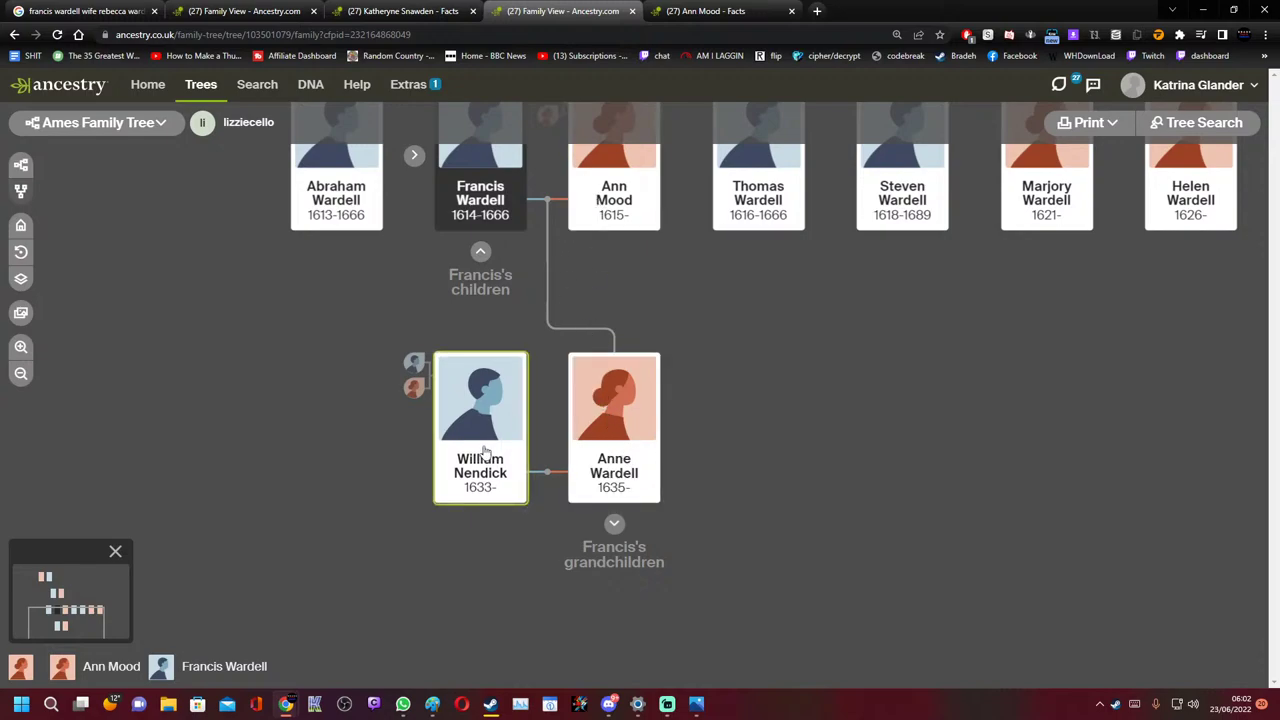
{"action": "left_click", "coordinate": [615, 527]}
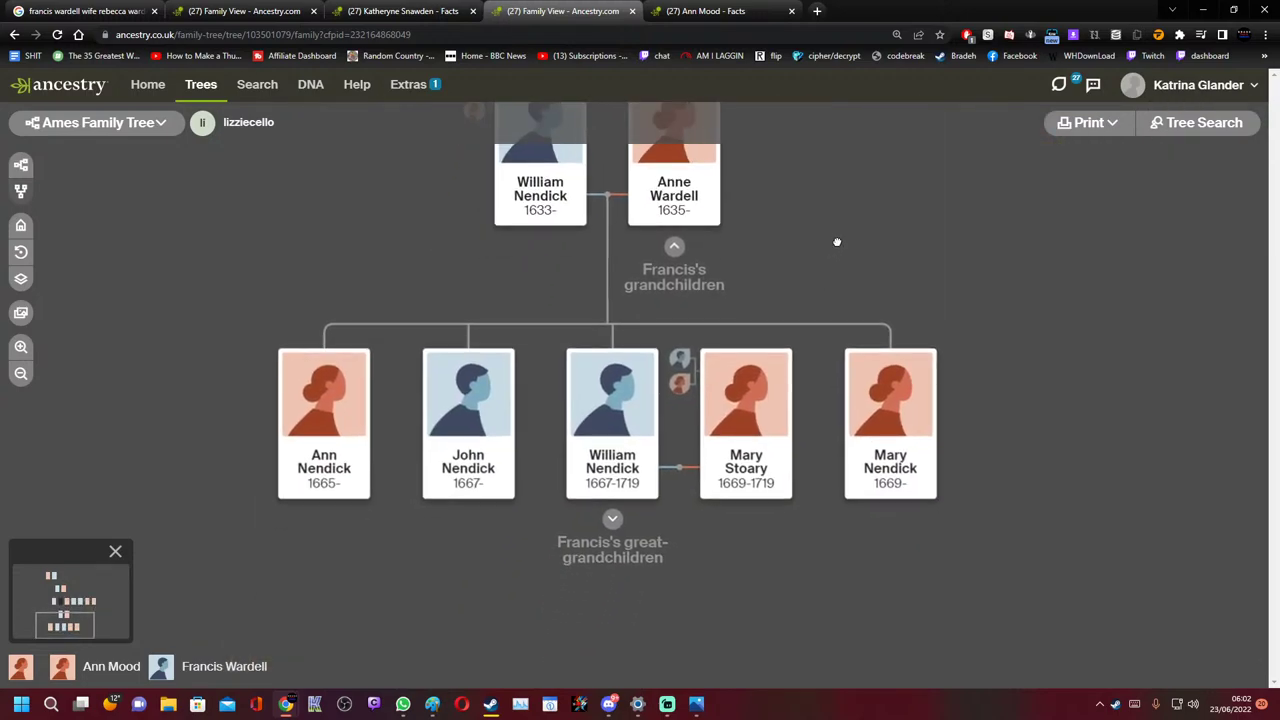
{"action": "left_click_drag", "start_coordinate": [836, 242], "coordinate": [826, 389]}
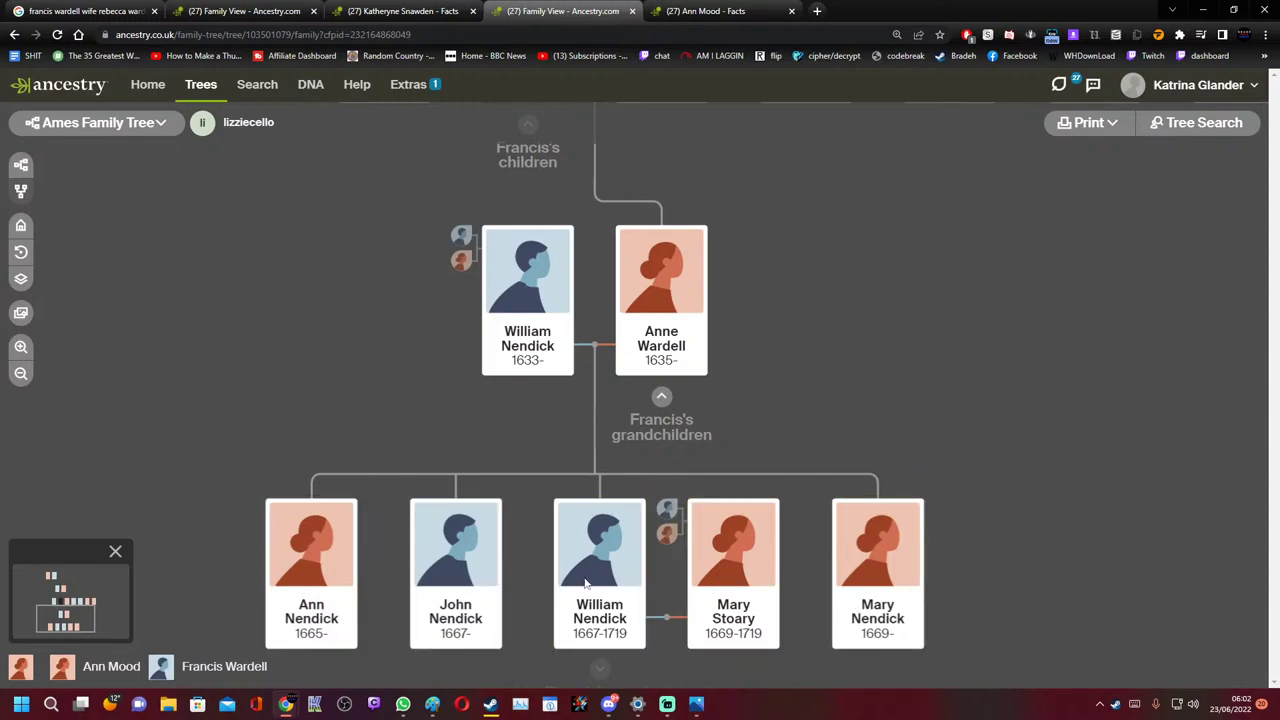
Compare the generations in the Ames Family Tree from the 1555–1580 grandfather down to the children born in the 1660s
{"action": "scroll", "coordinate": [811, 344], "scroll_direction": "up", "scroll_amount": 5}
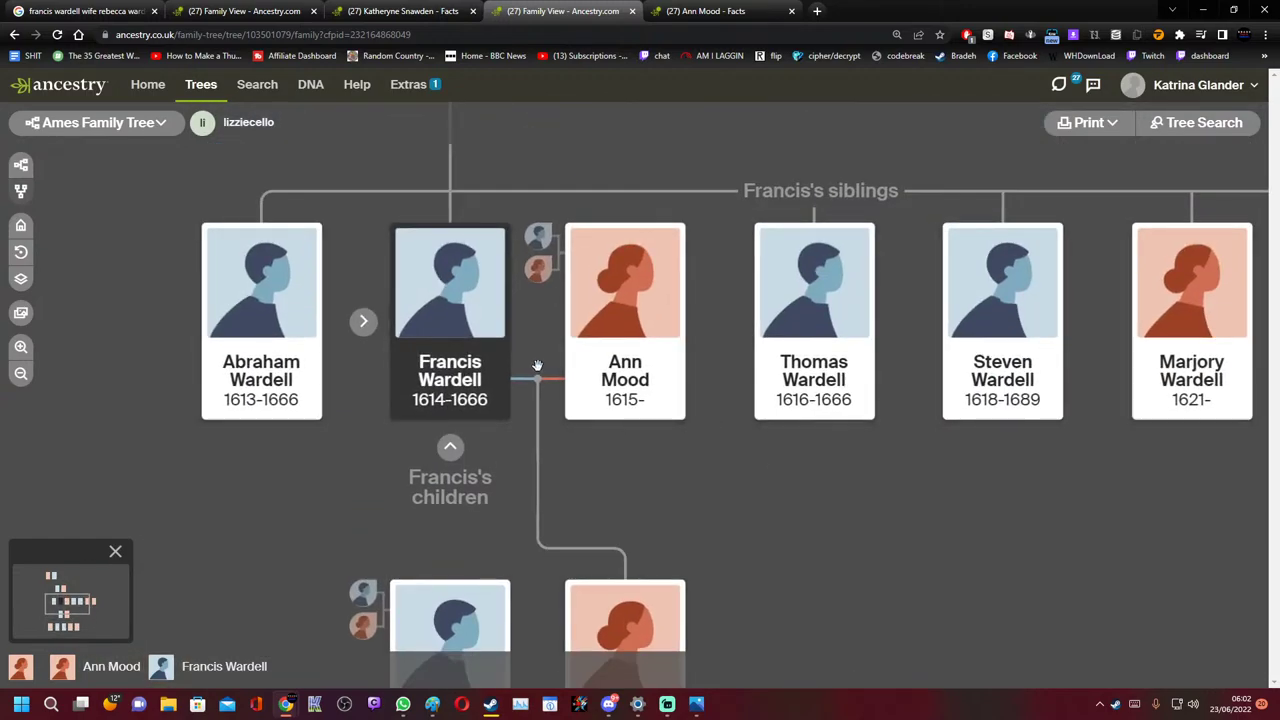
{"action": "scroll", "coordinate": [557, 347], "scroll_direction": "up", "scroll_amount": 3}
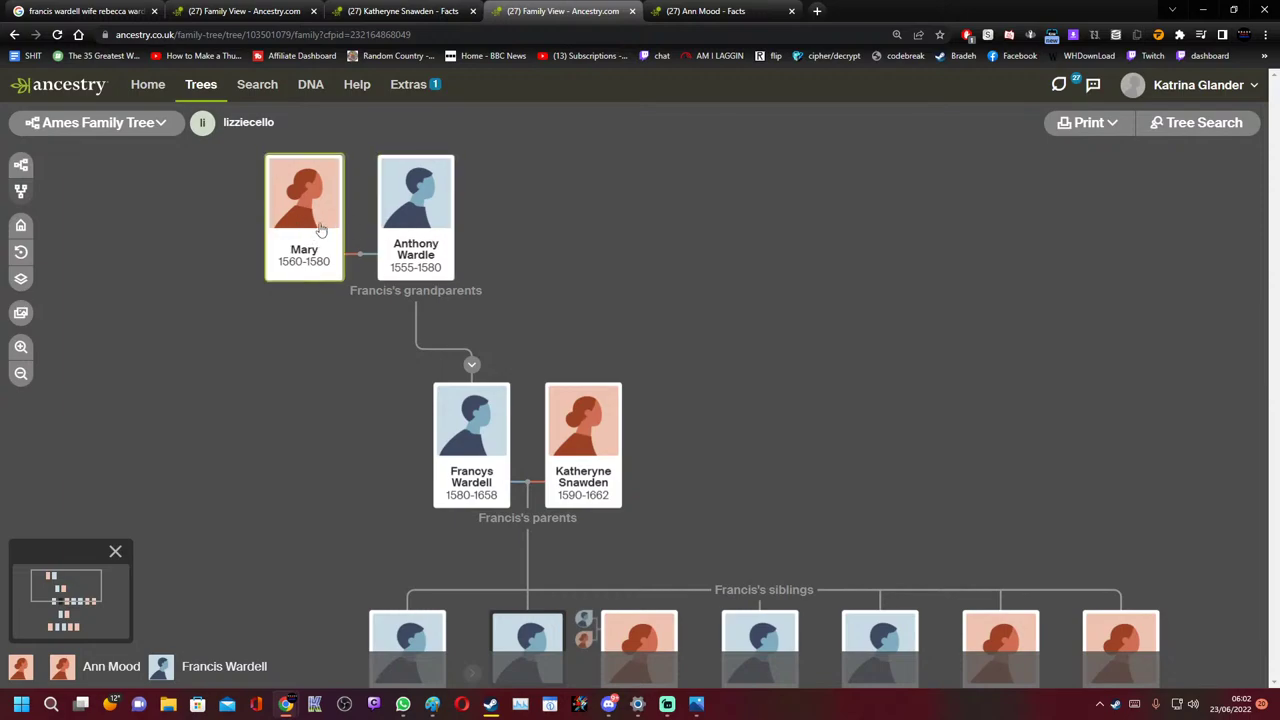
{"action": "scroll", "coordinate": [341, 354], "scroll_direction": "down", "scroll_amount": 5}
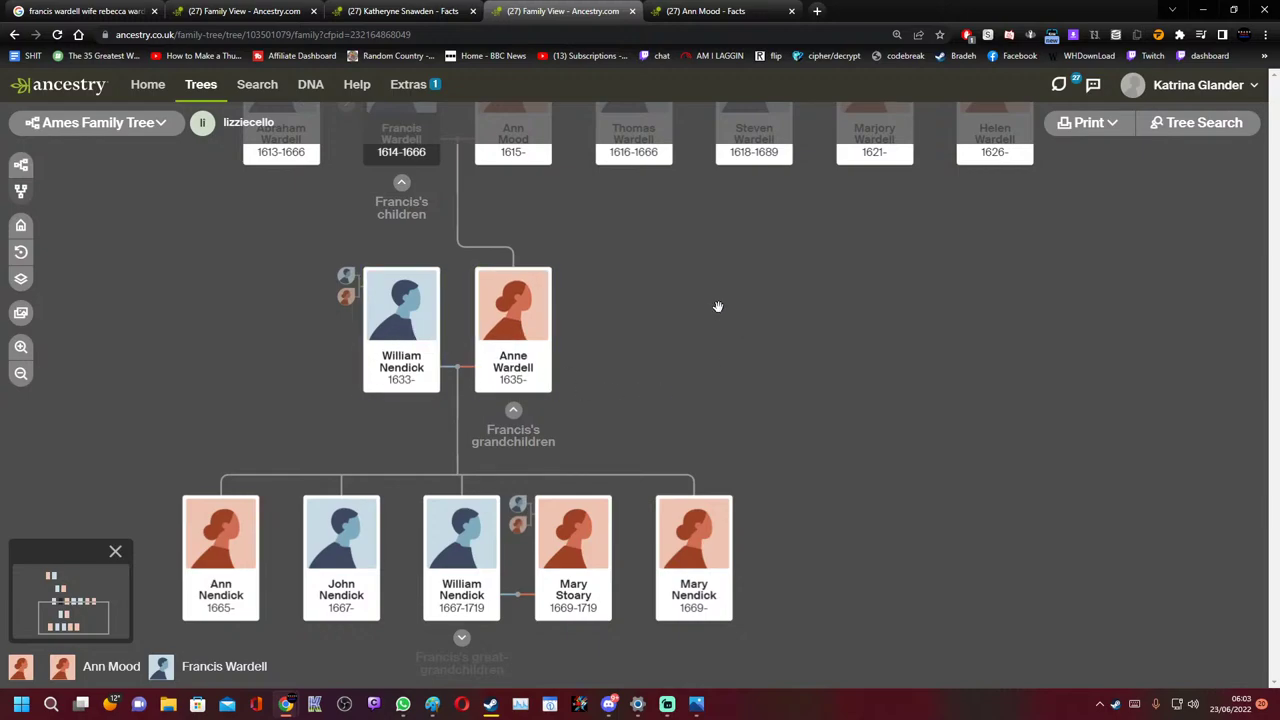
{"action": "scroll", "coordinate": [725, 360], "scroll_direction": "up", "scroll_amount": 3}
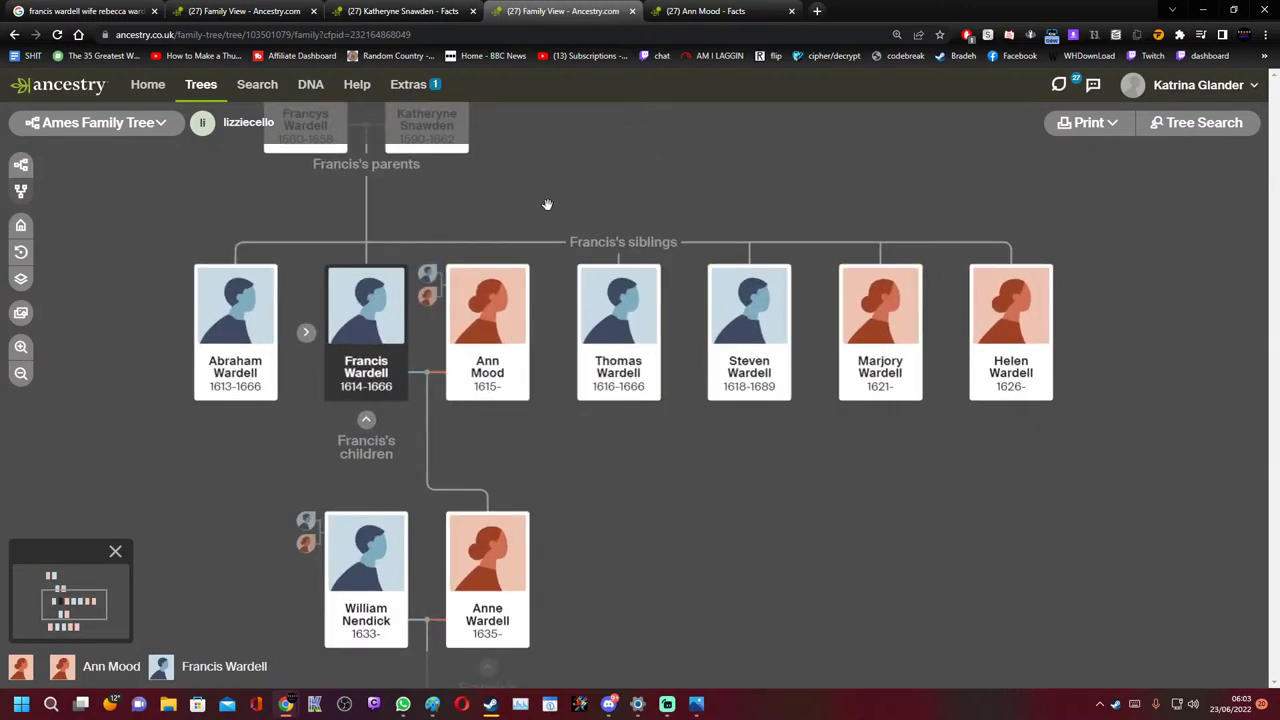
{"action": "left_click_drag", "start_coordinate": [547, 204], "coordinate": [713, 373]}
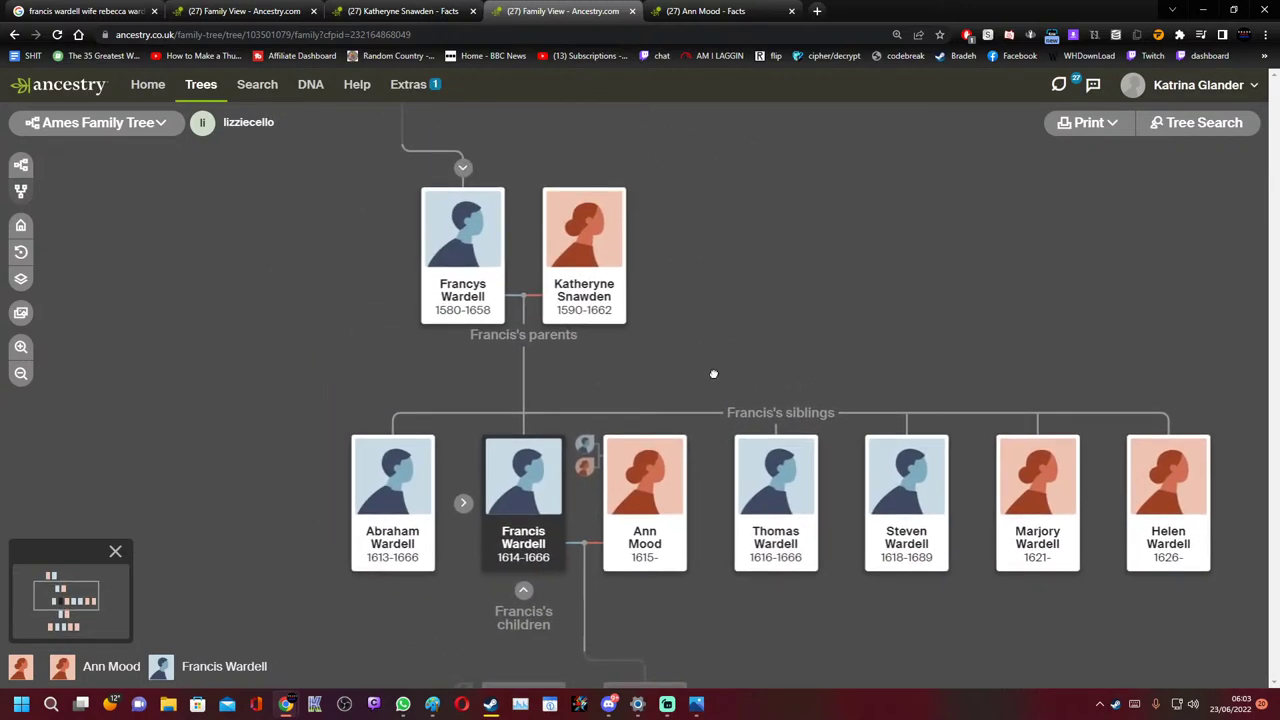
{"action": "left_click_drag", "start_coordinate": [713, 373], "coordinate": [681, 248]}
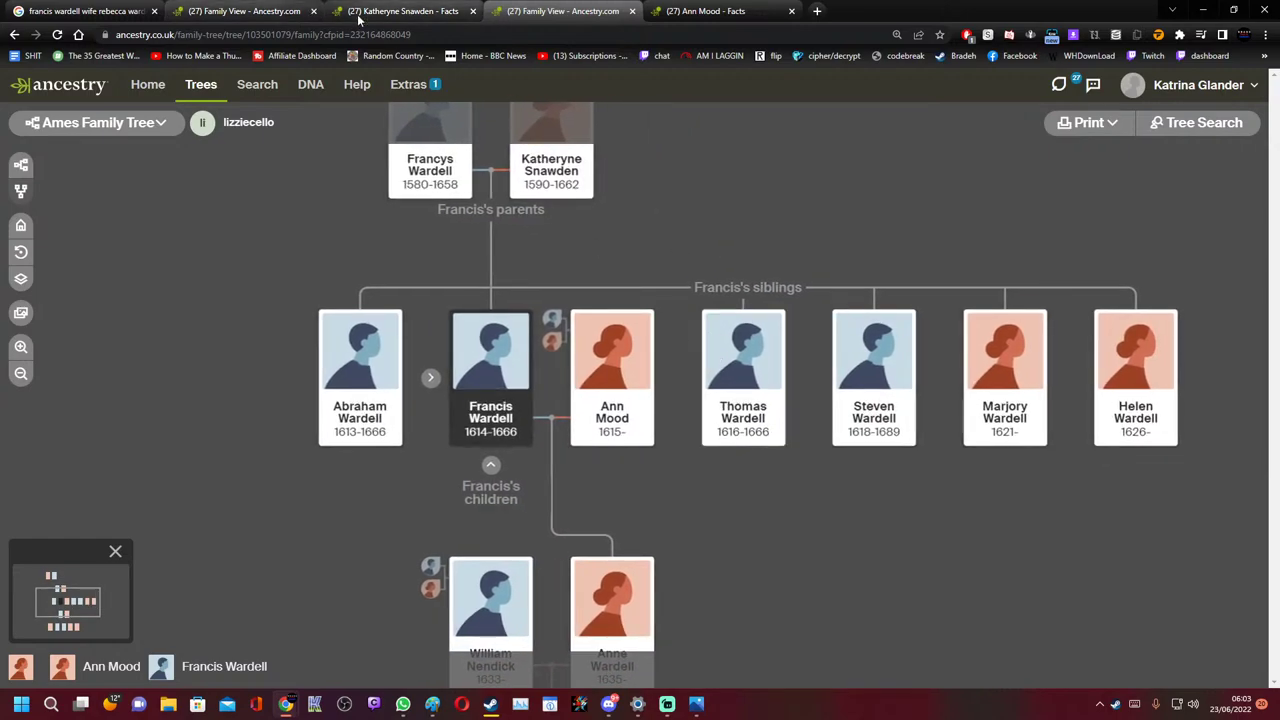
Return to the facts page of the mother (1590–1662), and show her in the Kimberley to Nendick tree's family view
{"action": "left_click", "coordinate": [428, 10]}
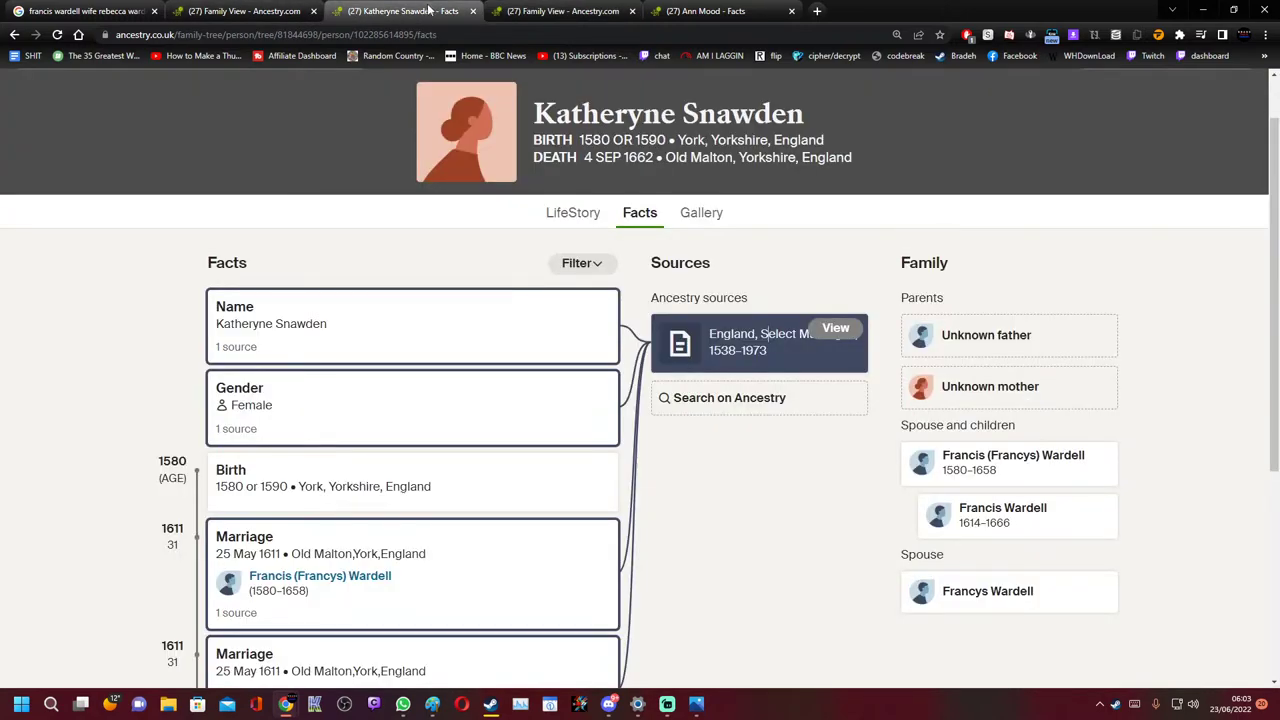
{"action": "left_click", "coordinate": [244, 10]}
{"action": "left_click", "coordinate": [402, 11]}
{"action": "scroll", "coordinate": [806, 230], "scroll_direction": "up", "scroll_amount": 1}
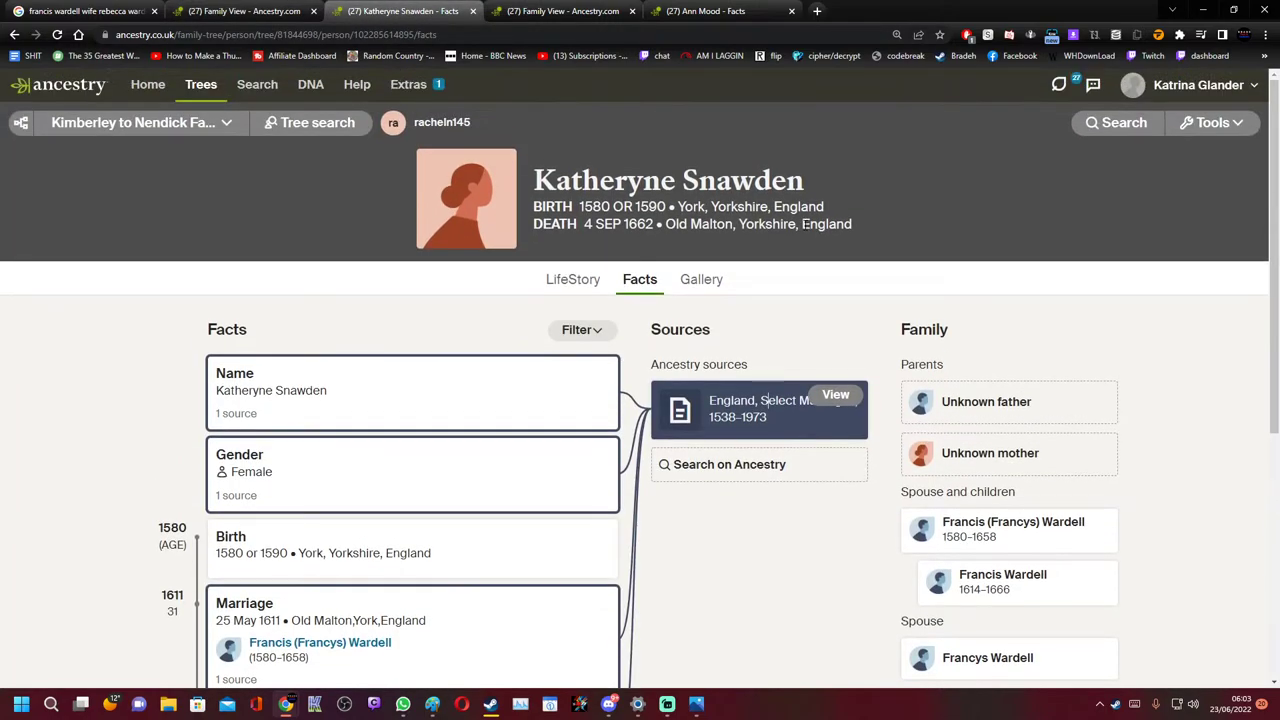
{"action": "left_click", "coordinate": [1212, 122]}
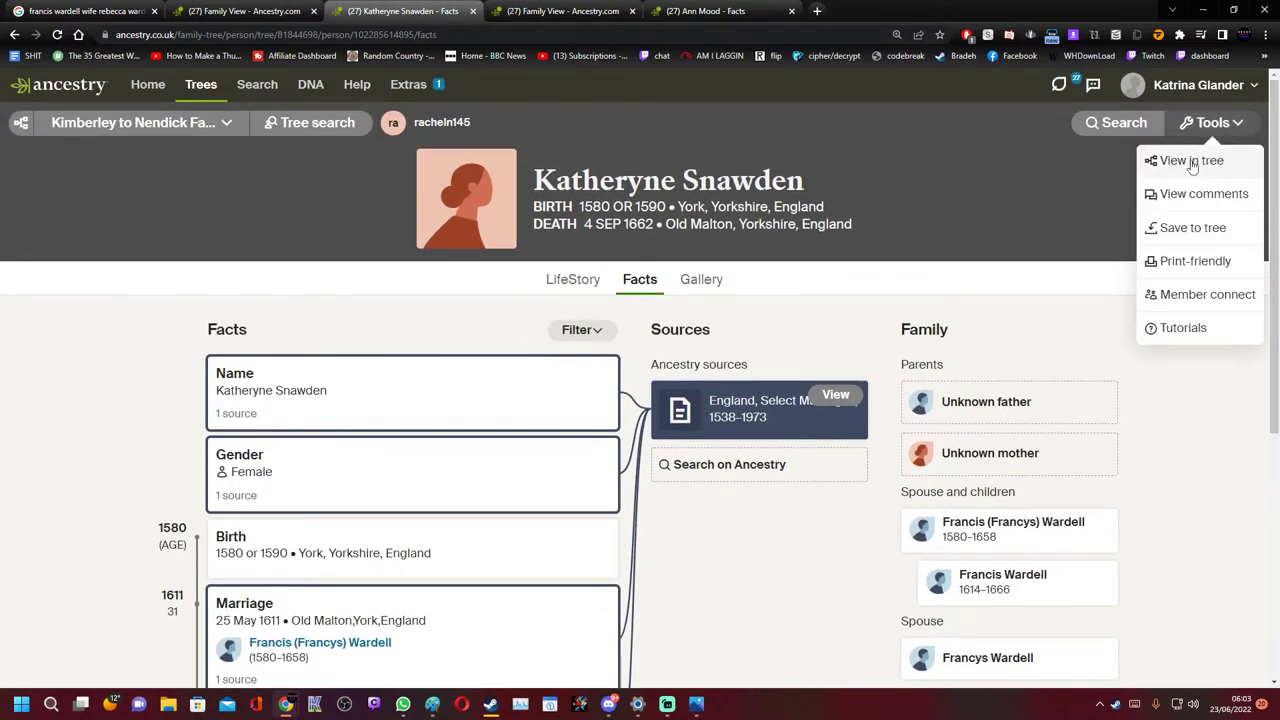
{"action": "left_click", "coordinate": [1180, 164]}
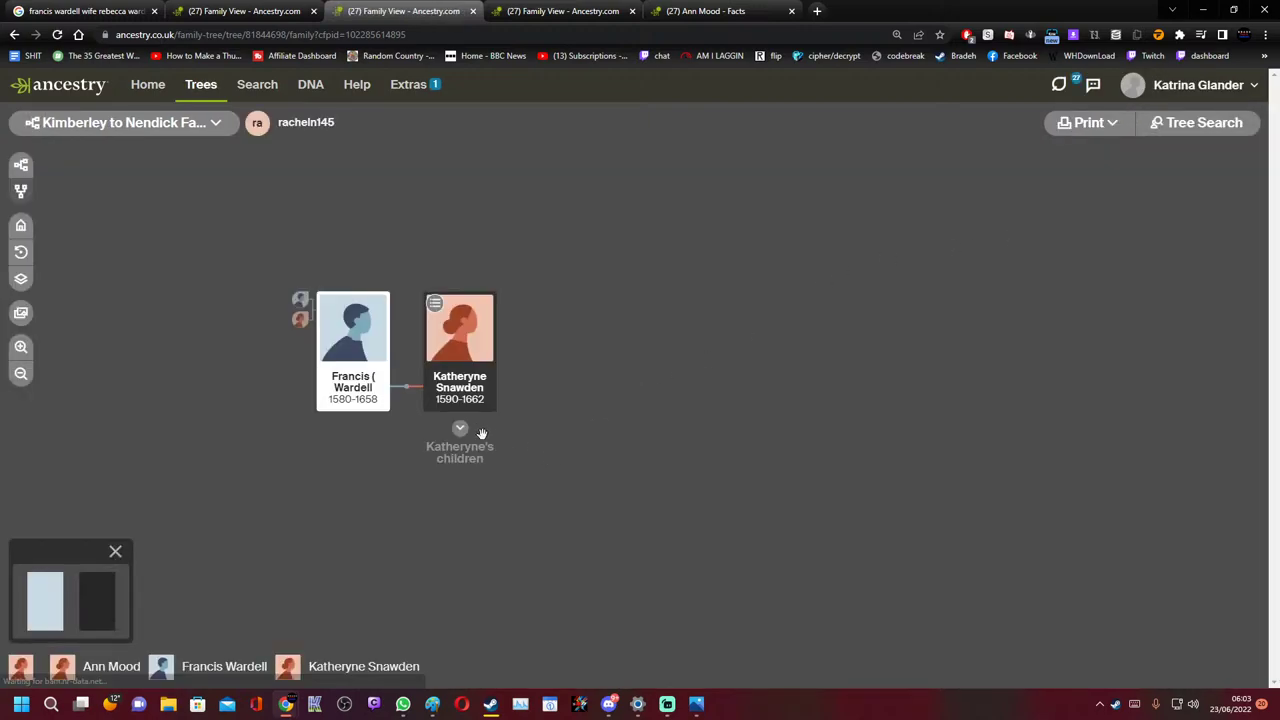
Expand the mother's descendants through her 1614–1666 son and the 1635-born daughter down to the children of the 1693–1771 descendant
{"action": "left_click", "coordinate": [457, 430]}
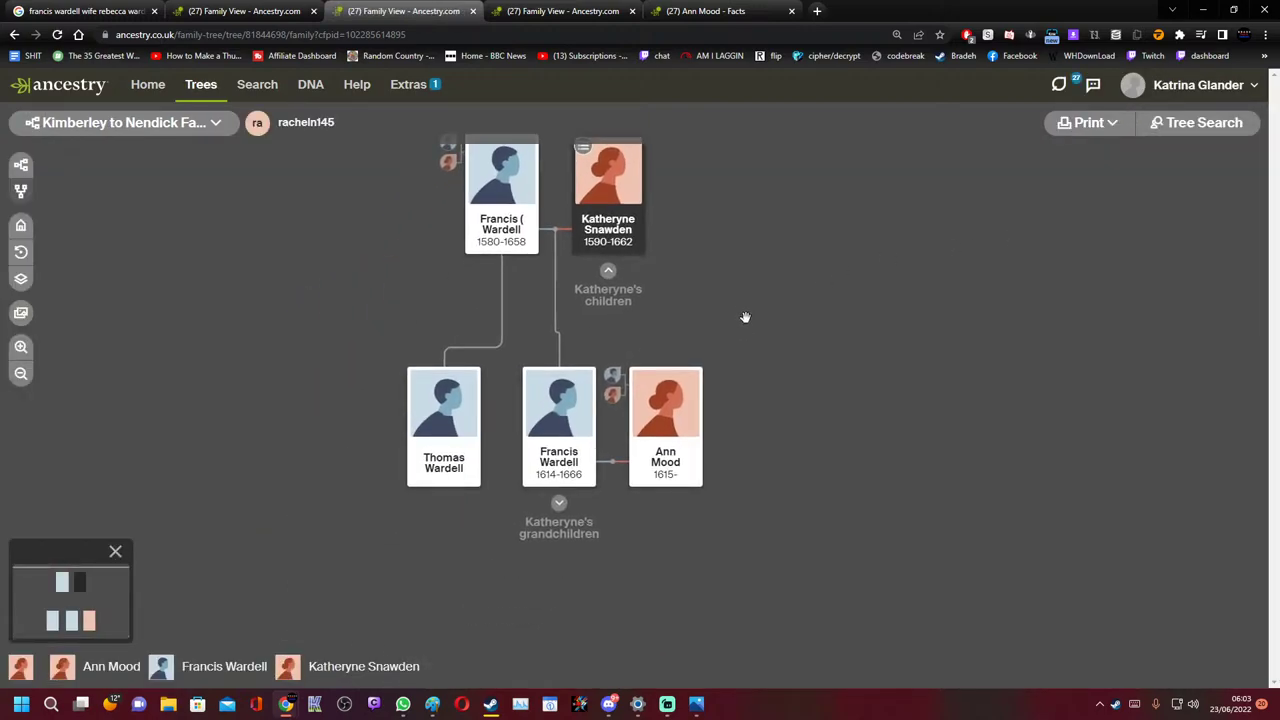
{"action": "left_click", "coordinate": [559, 505]}
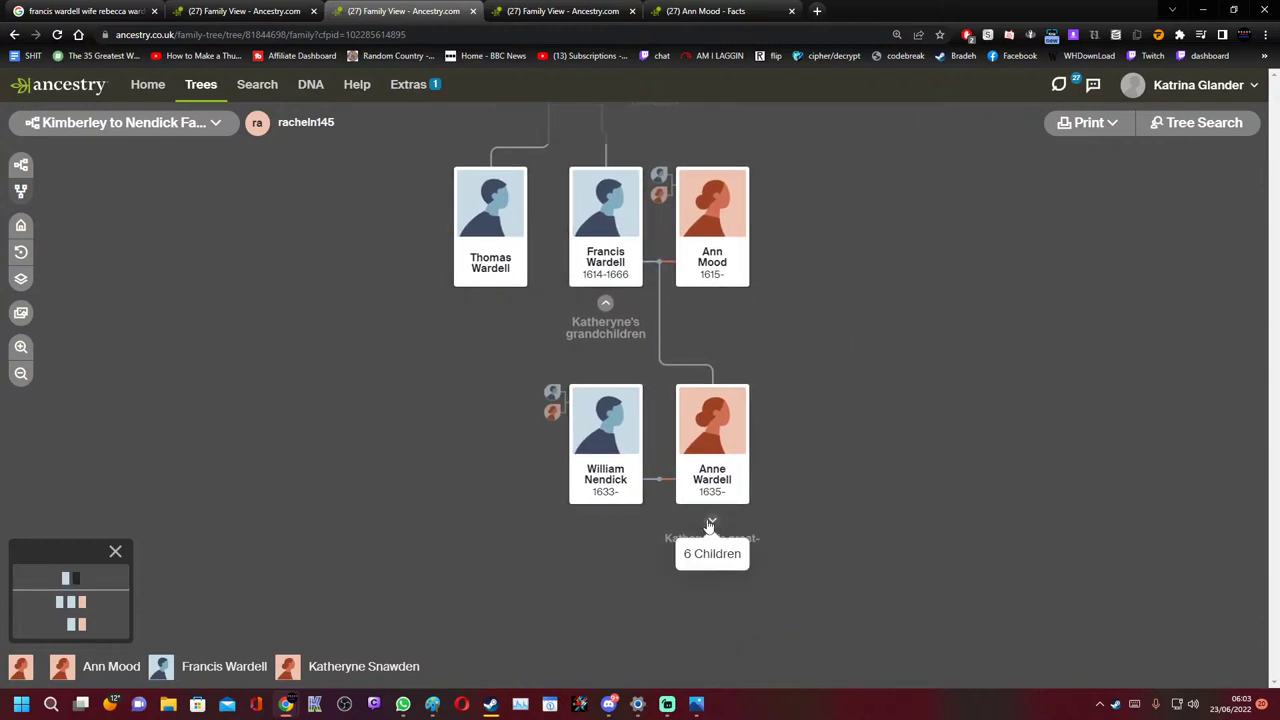
{"action": "left_click", "coordinate": [712, 520]}
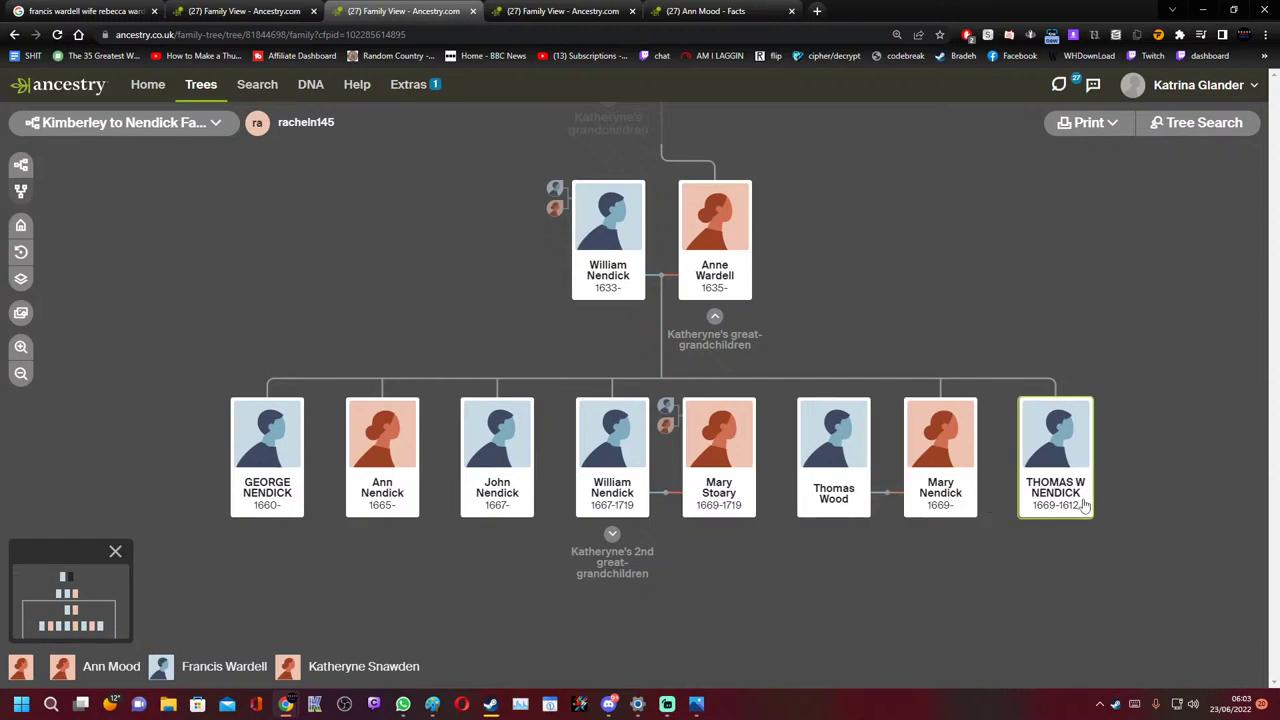
{"action": "left_click", "coordinate": [645, 535]}
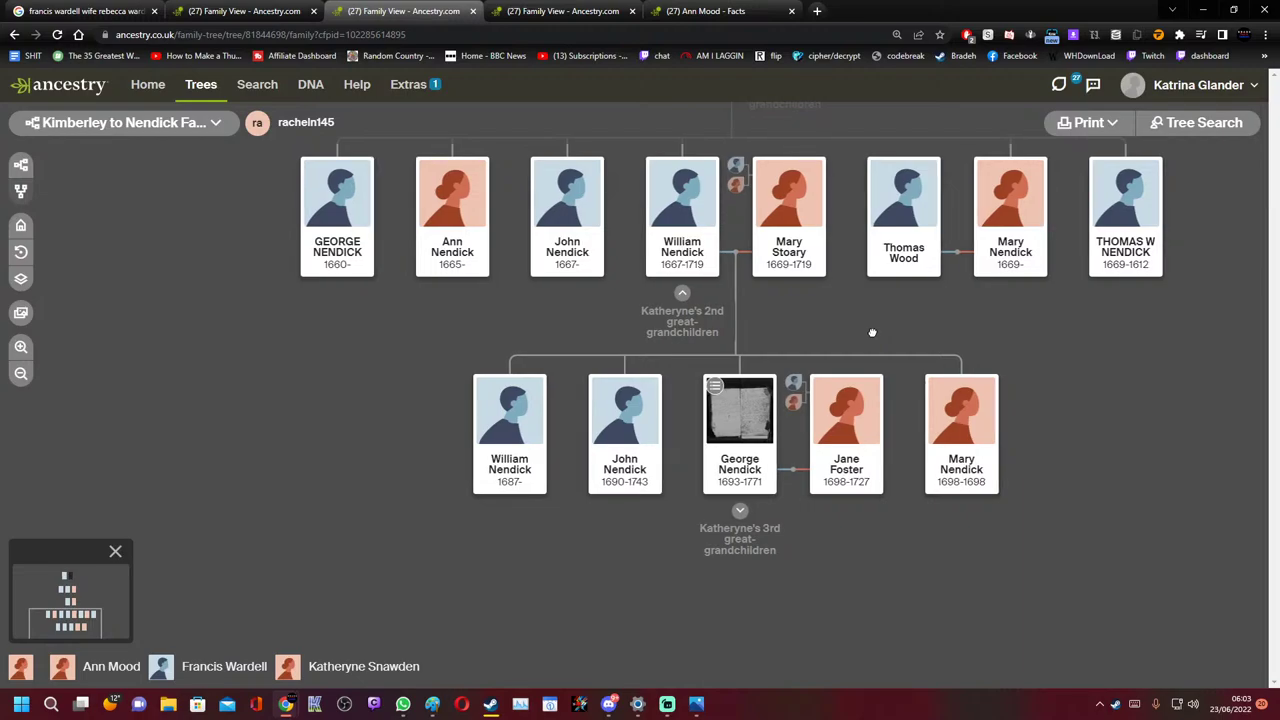
{"action": "left_click", "coordinate": [728, 513]}
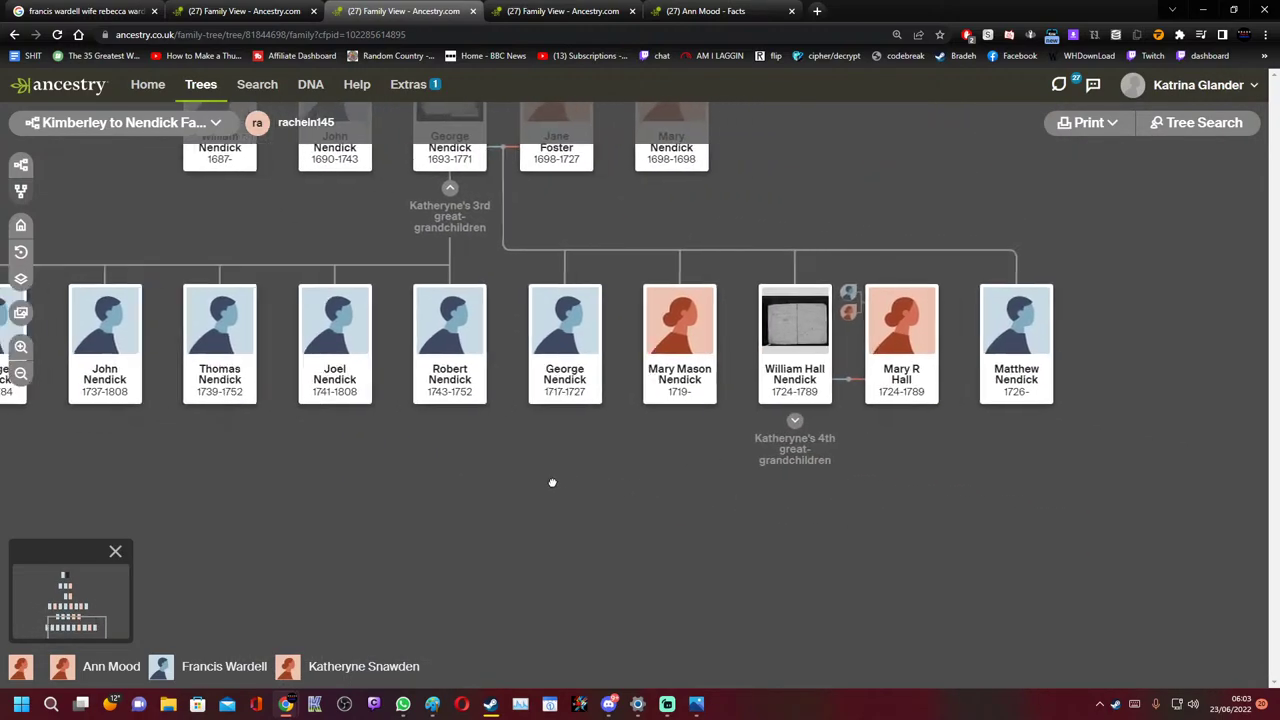
Continue expanding the direct line from the 1724–1789 descendant through the 1760–1833, 1794–1865, 1869–1950 and 1893–1970 descendants to the 1921–2010 descendant's children
{"action": "left_click", "coordinate": [764, 421]}
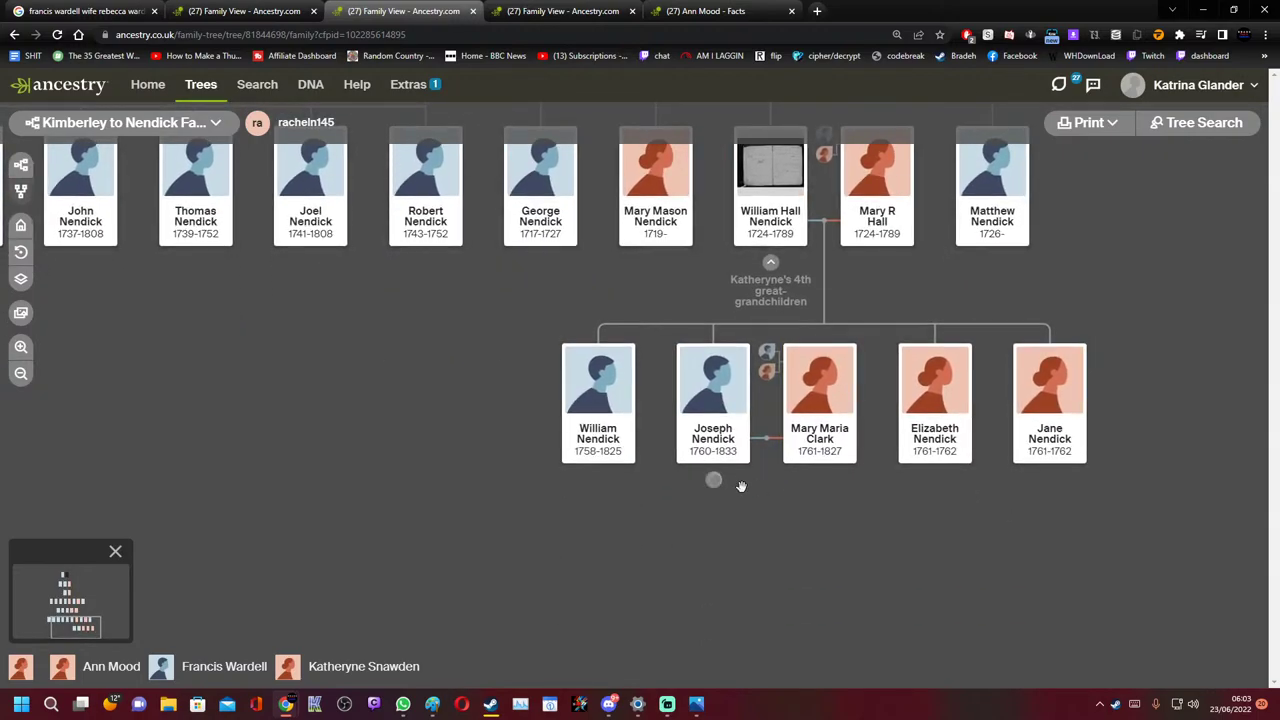
{"action": "left_click", "coordinate": [725, 482]}
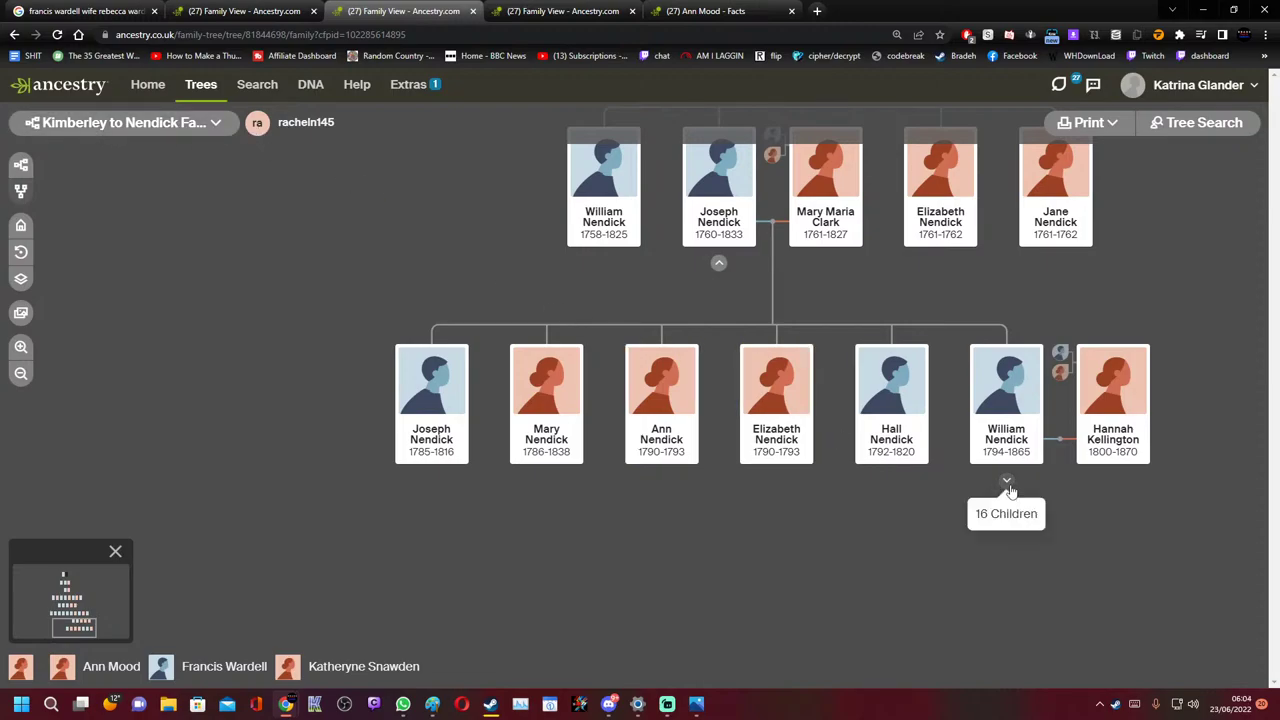
{"action": "left_click", "coordinate": [1008, 484]}
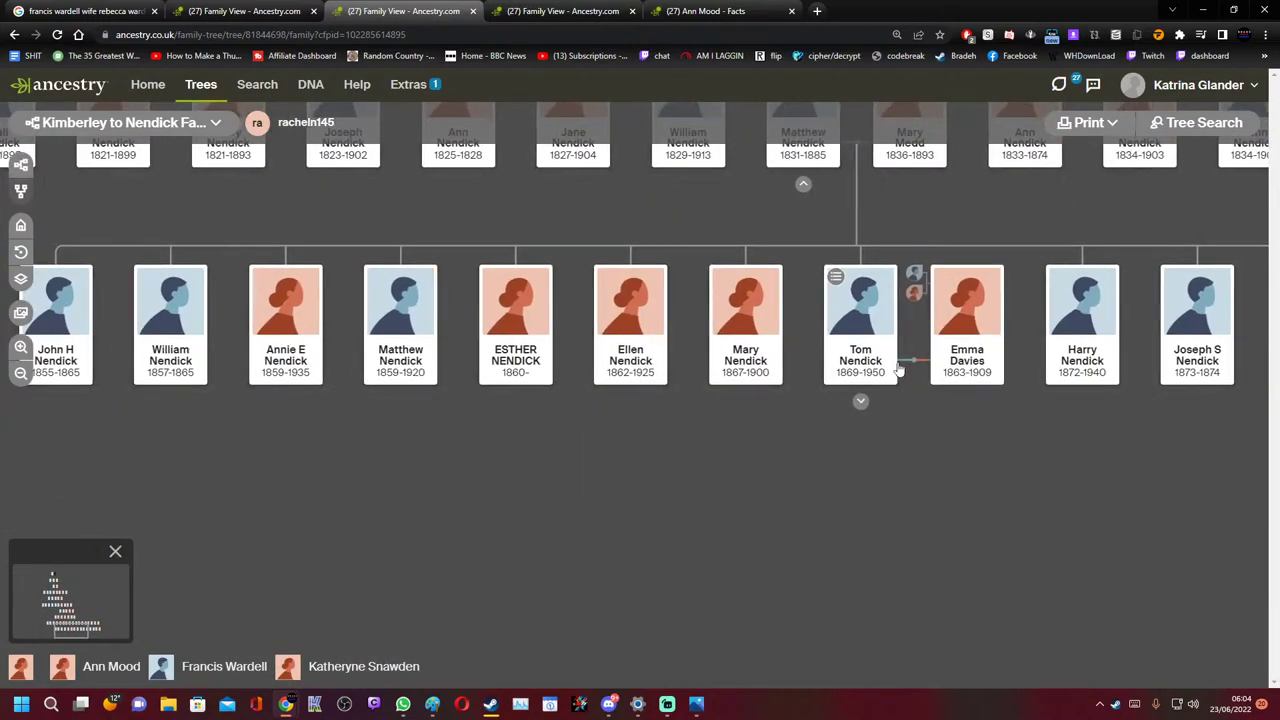
{"action": "left_click", "coordinate": [861, 402]}
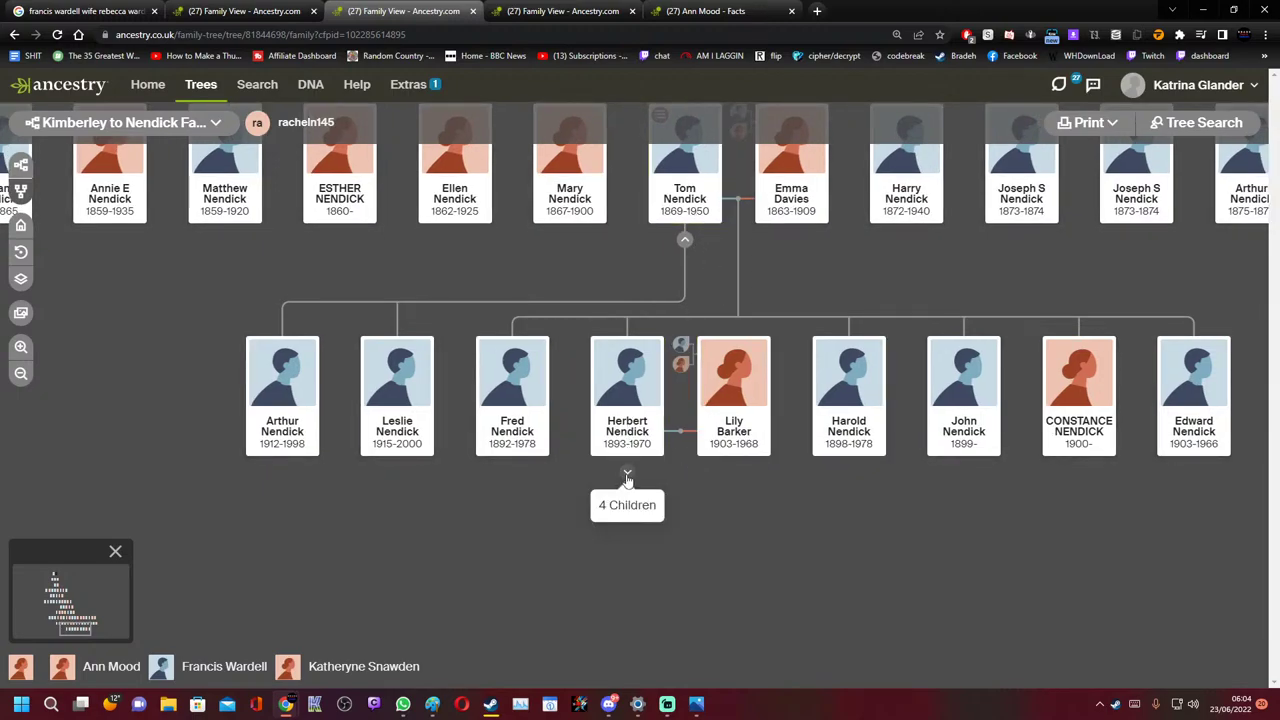
{"action": "left_click", "coordinate": [627, 472]}
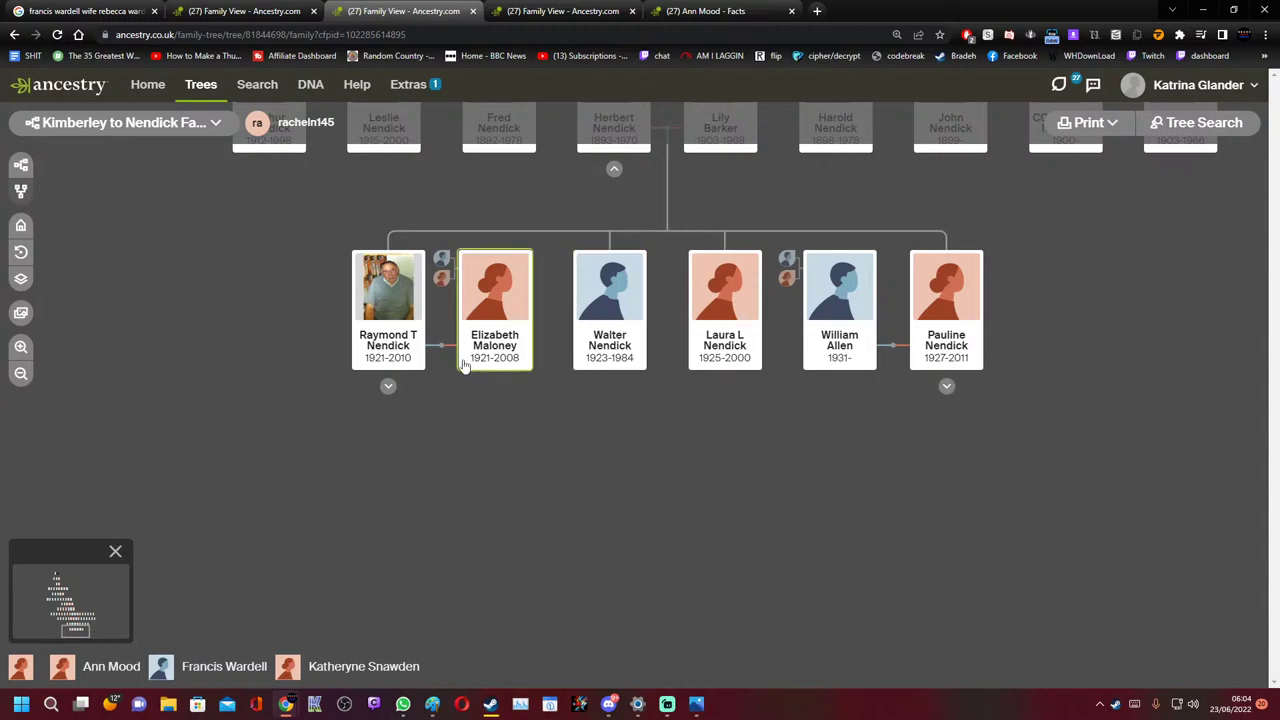
{"action": "left_click", "coordinate": [389, 387]}
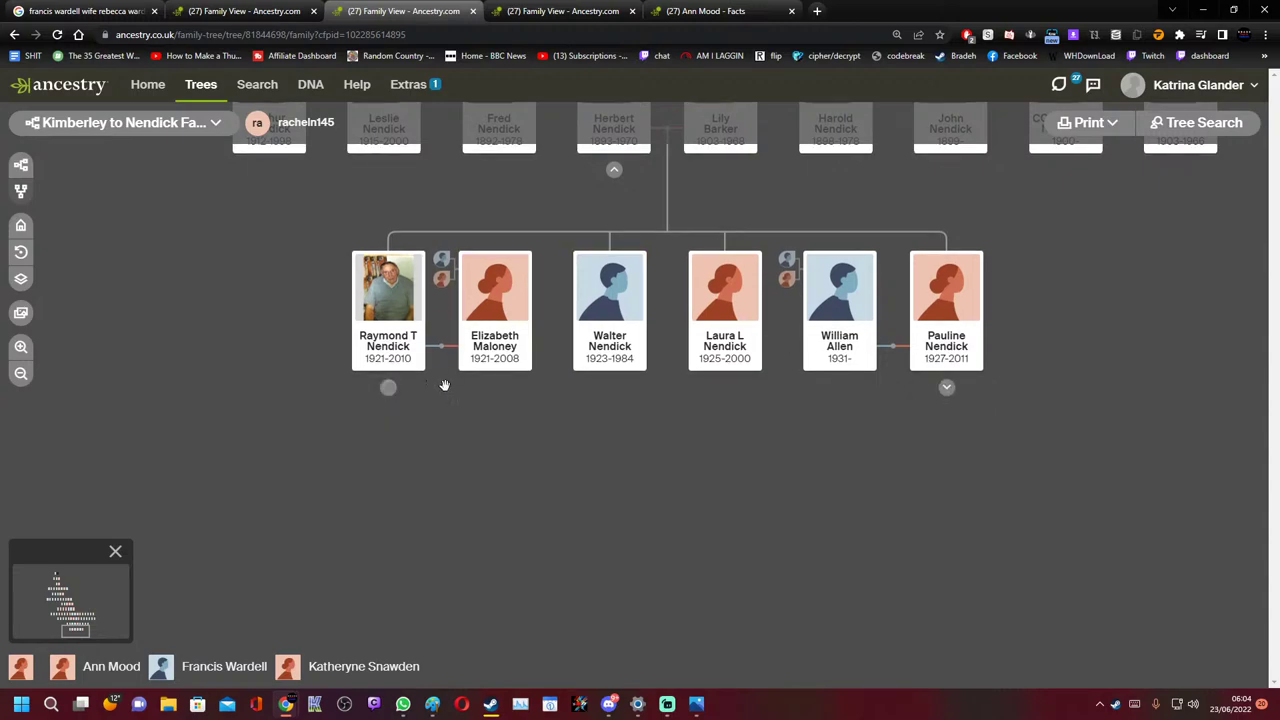
Expand the 1927–2011 daughter's children, and review the descendant chart from the 1590–1662 mother down to the living generation
{"action": "left_click", "coordinate": [948, 389]}
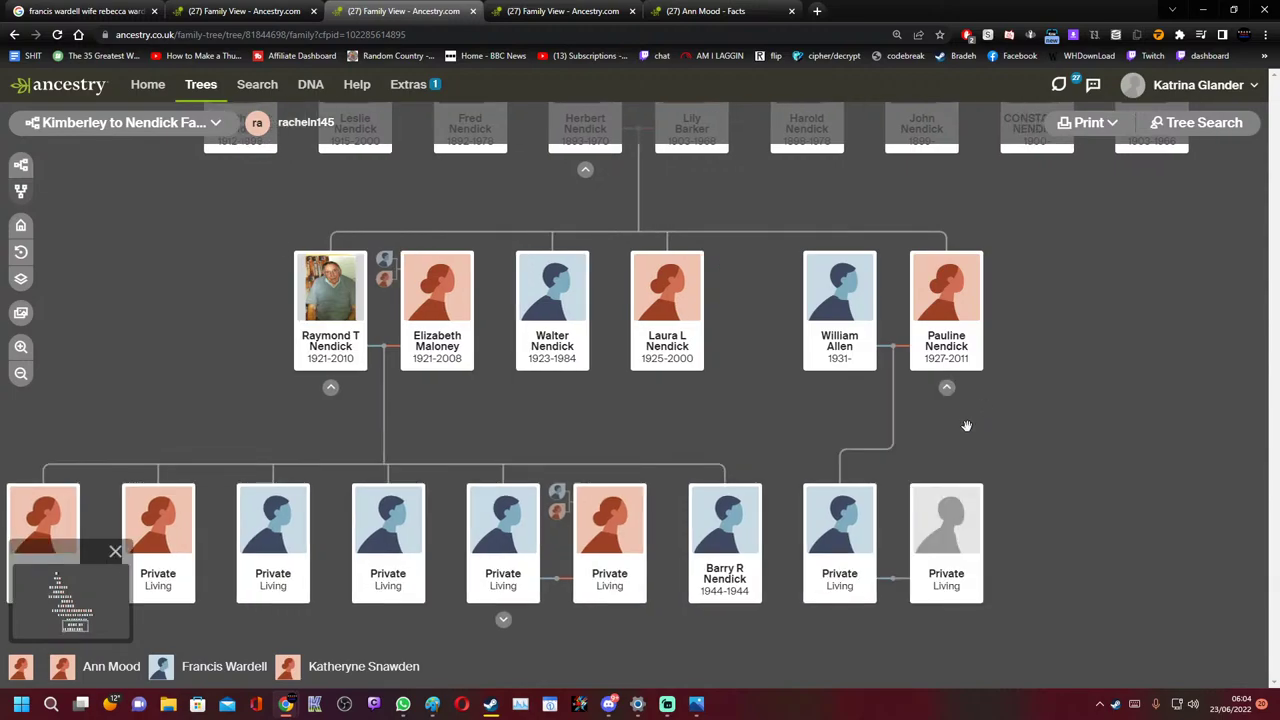
{"action": "scroll", "coordinate": [966, 424], "scroll_direction": "down", "scroll_amount": 5}
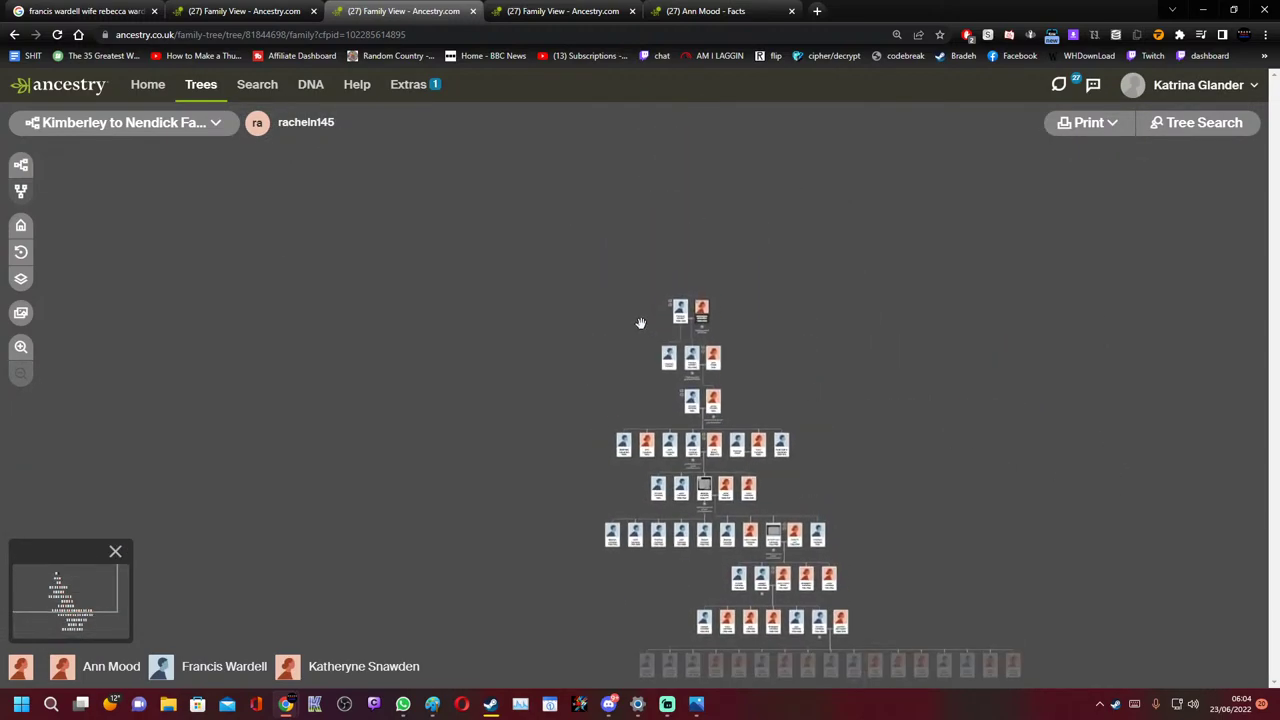
{"action": "scroll", "coordinate": [640, 323], "scroll_direction": "up", "scroll_amount": 5}
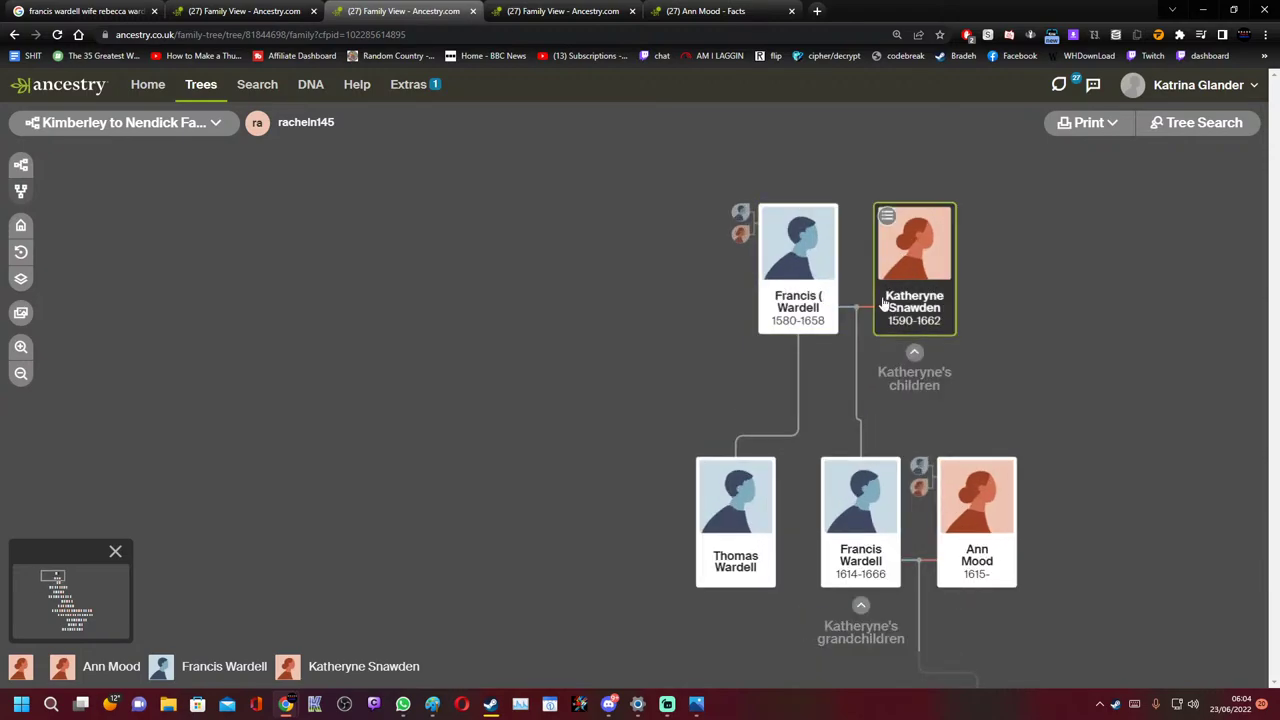
{"action": "scroll", "coordinate": [882, 305], "scroll_direction": "down", "scroll_amount": 10}
{"action": "left_click_drag", "start_coordinate": [1120, 457], "coordinate": [913, 178]}
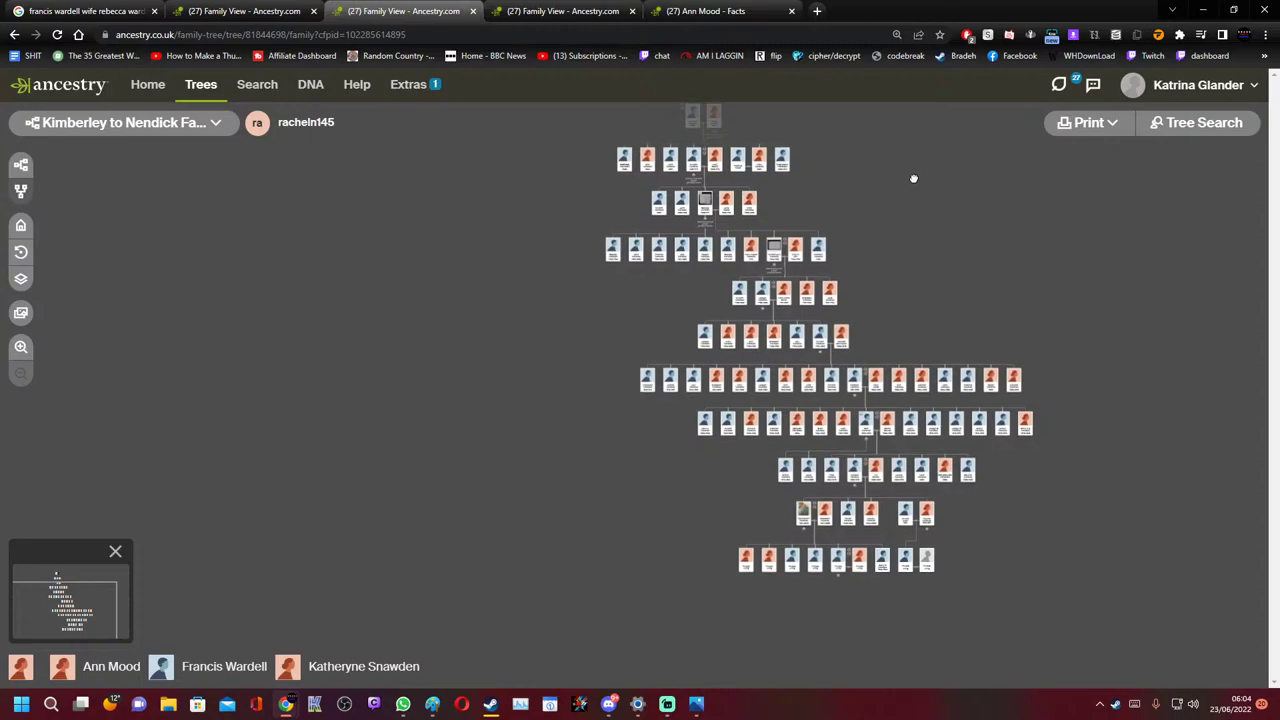
{"action": "left_click_drag", "start_coordinate": [913, 177], "coordinate": [783, 220]}
{"action": "scroll", "coordinate": [745, 574], "scroll_direction": "up", "scroll_amount": 5}
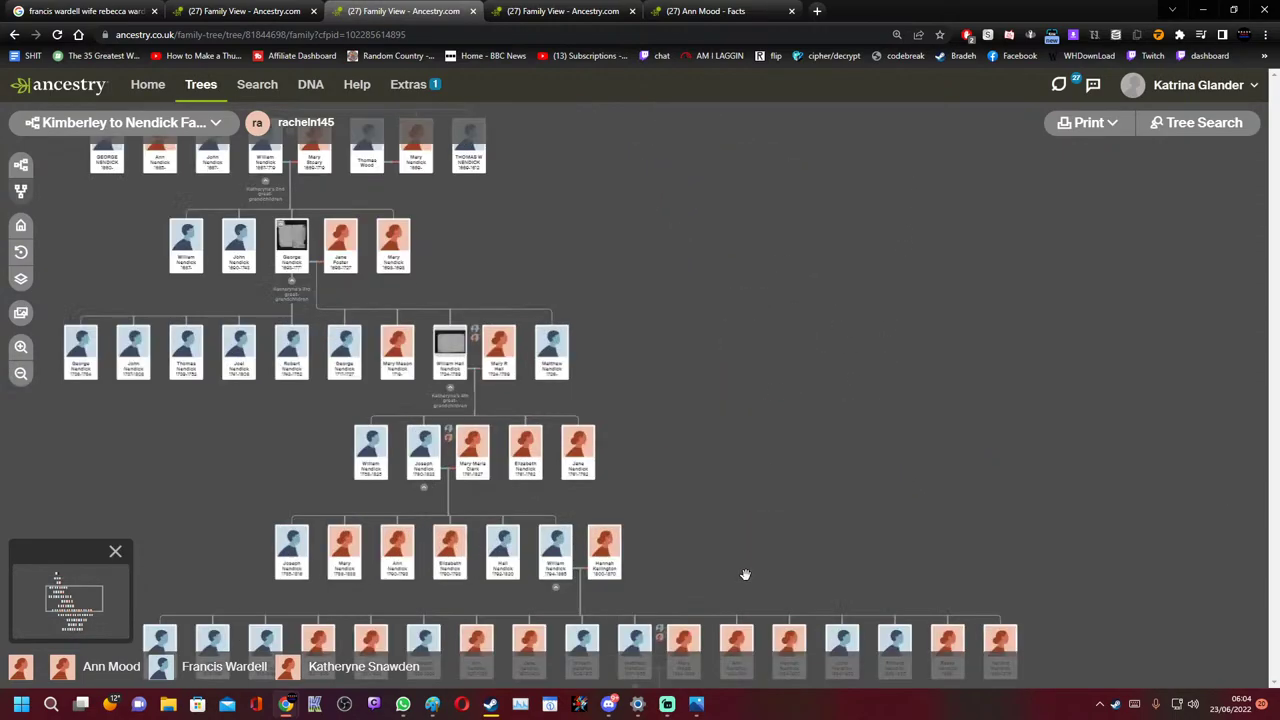
{"action": "left_click_drag", "start_coordinate": [634, 466], "coordinate": [801, 270]}
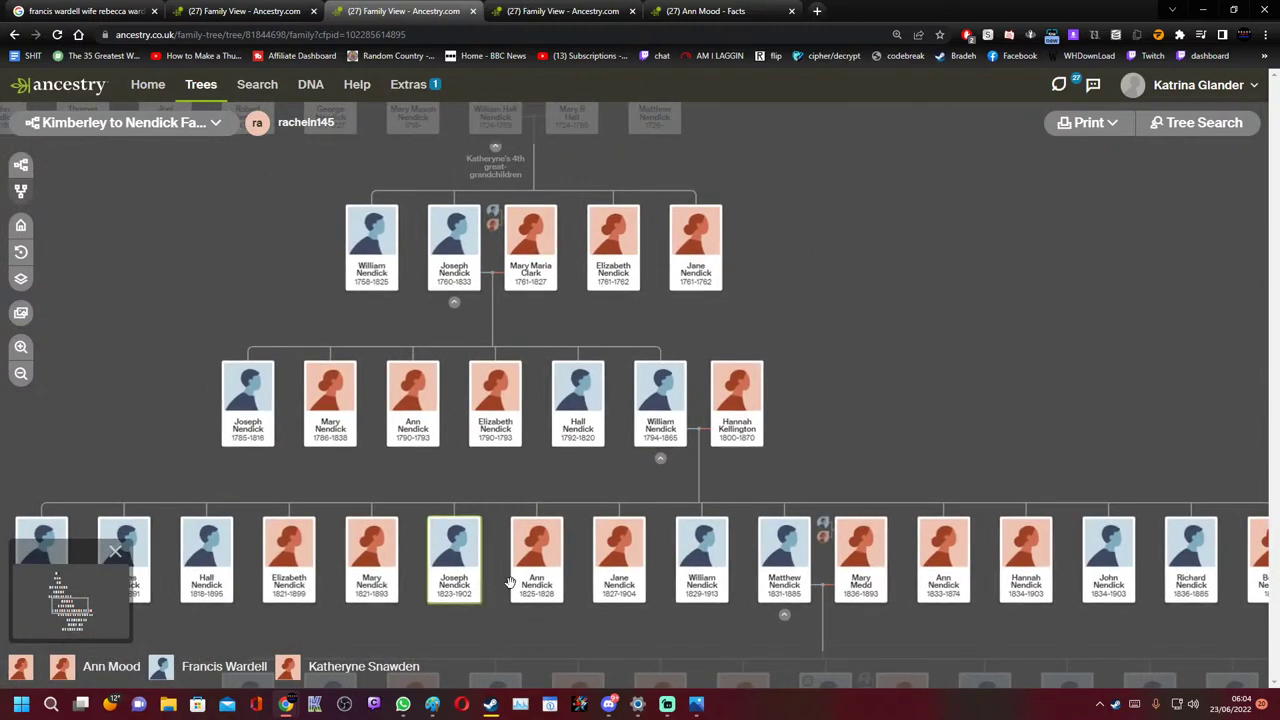
{"action": "scroll", "coordinate": [520, 580], "scroll_direction": "down", "scroll_amount": 5}
{"action": "scroll", "coordinate": [443, 340], "scroll_direction": "up", "scroll_amount": 5}
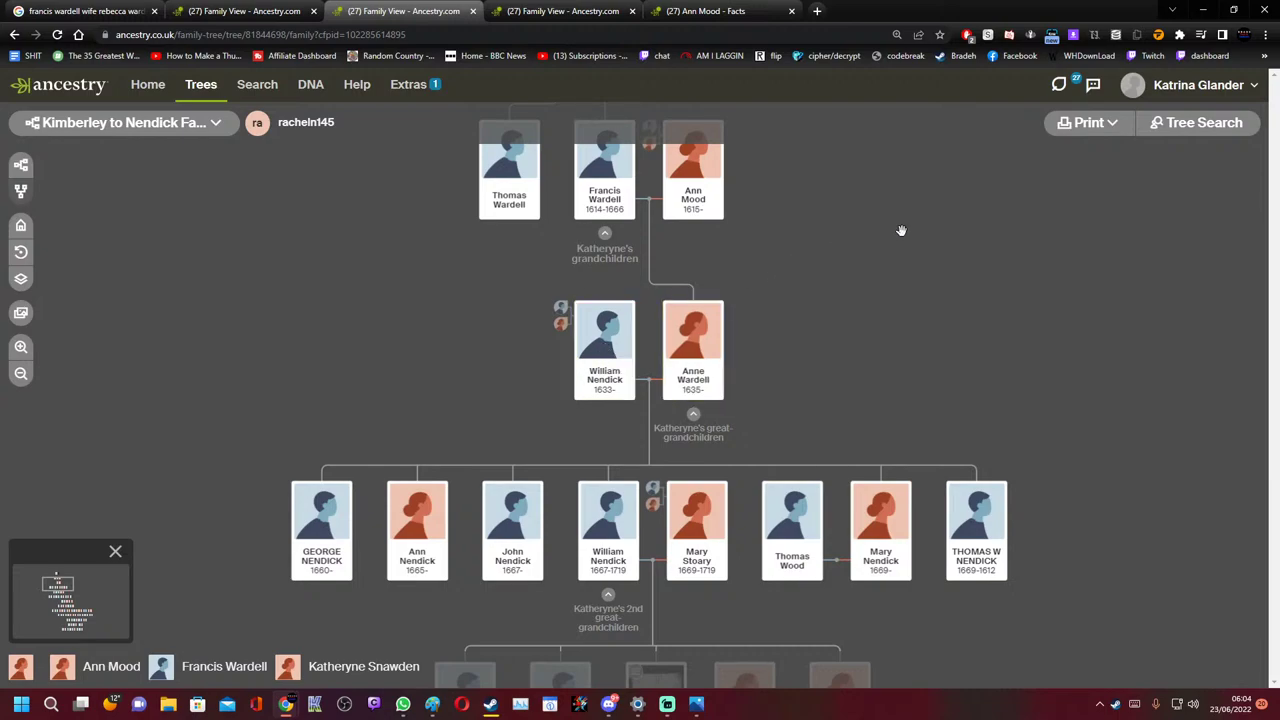
{"action": "left_click_drag", "start_coordinate": [900, 229], "coordinate": [920, 470]}
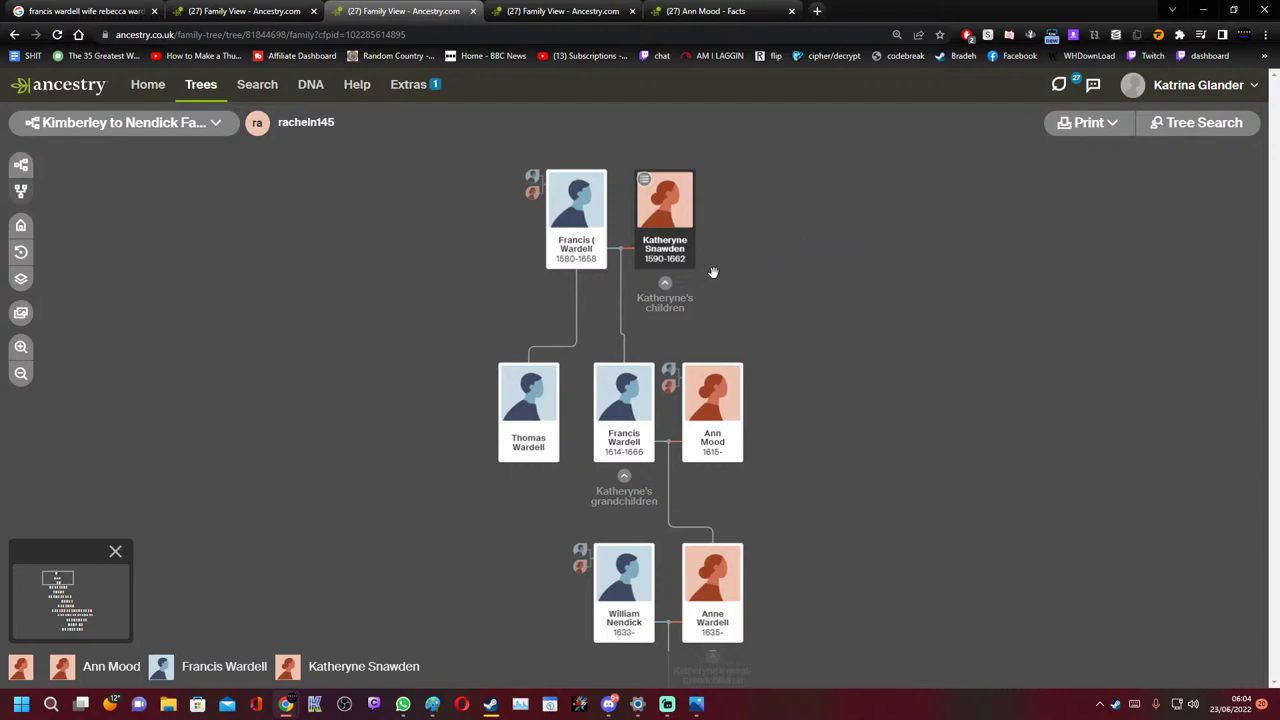
Collapse the mother's descendants, and refocus the family view on her 1580–1658 husband to check his father and children
{"action": "left_click", "coordinate": [665, 289]}
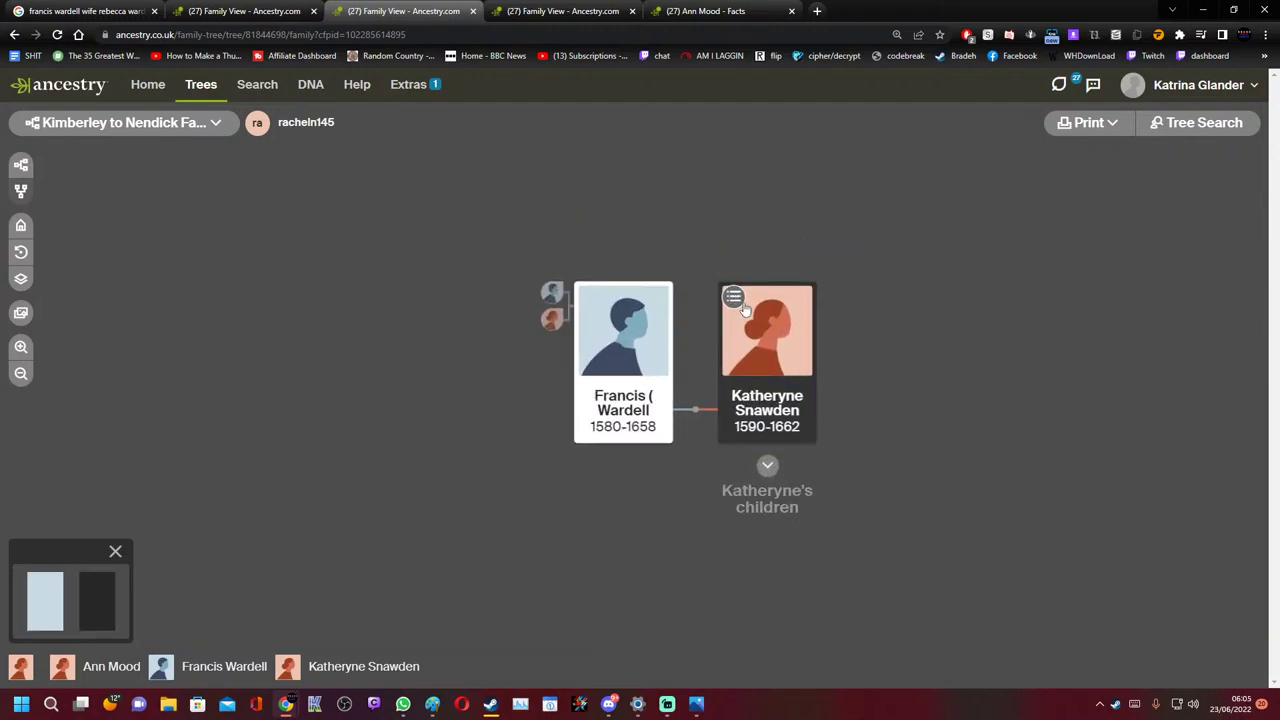
{"action": "left_click", "coordinate": [562, 320]}
{"action": "triple_click", "coordinate": [751, 171]}
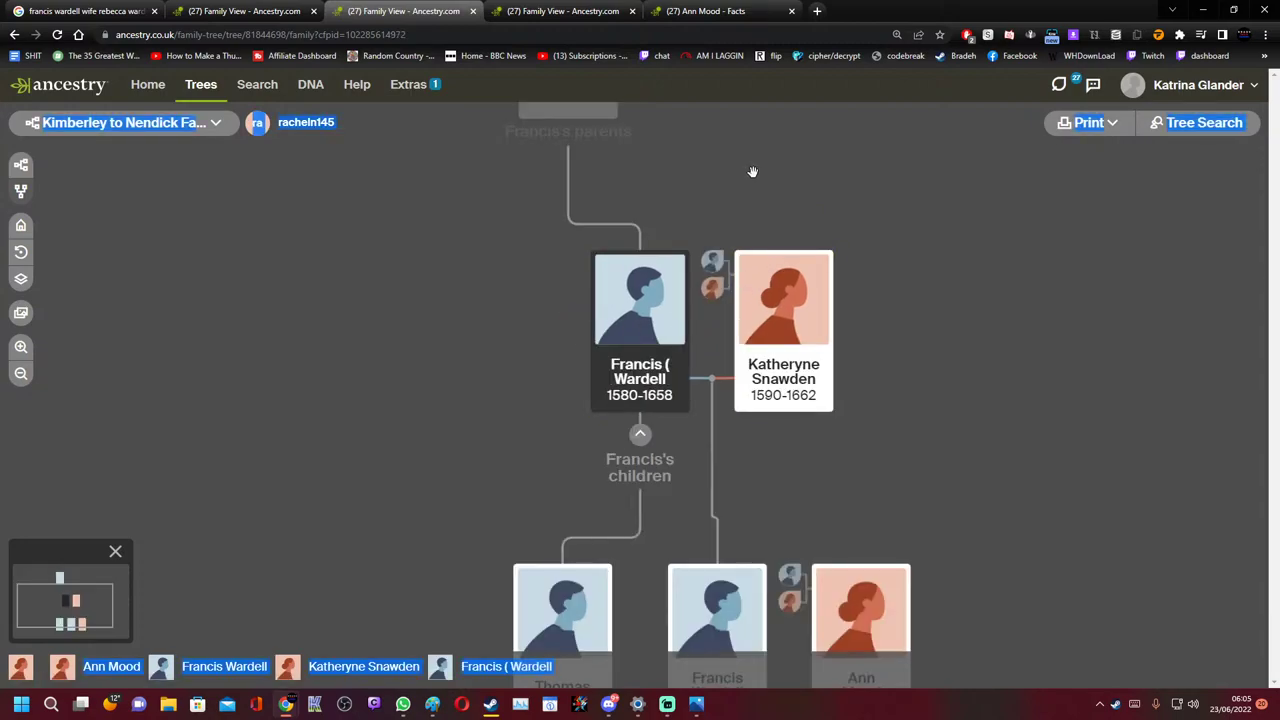
{"action": "scroll", "coordinate": [929, 409], "scroll_direction": "up", "scroll_amount": 2}
{"action": "left_click_drag", "start_coordinate": [929, 409], "coordinate": [929, 514]}
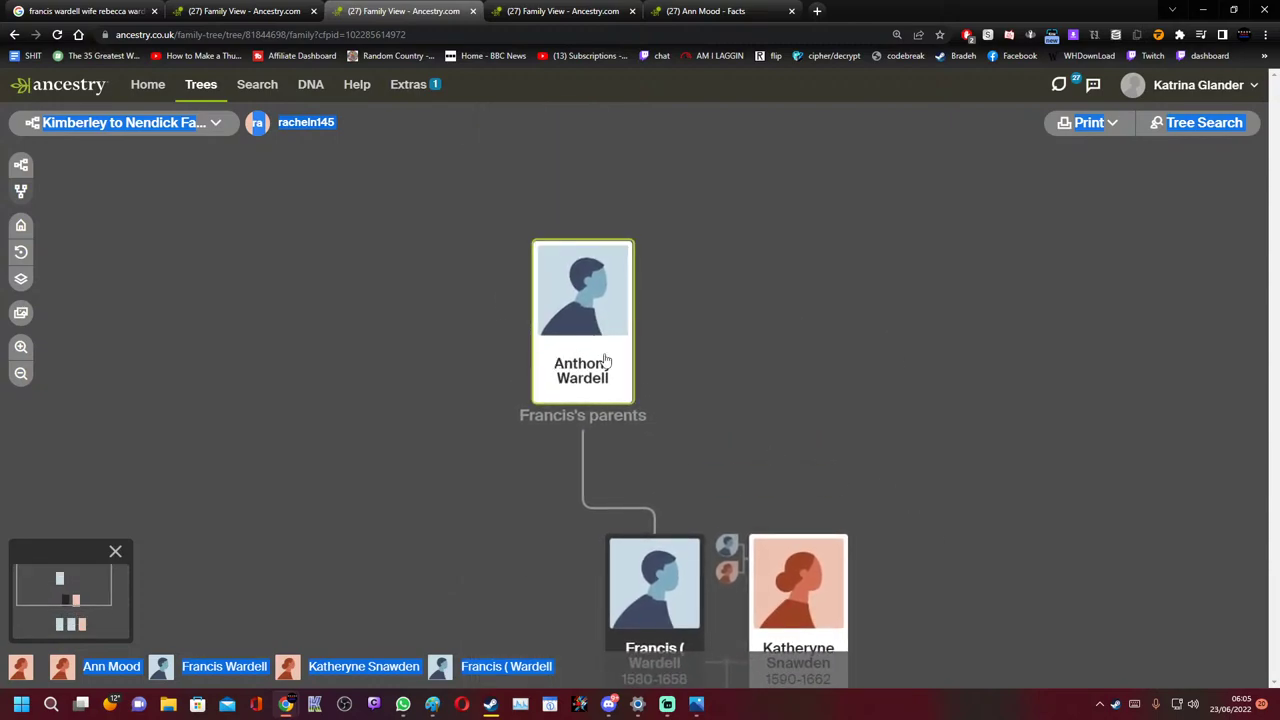
{"action": "scroll", "coordinate": [820, 374], "scroll_direction": "down", "scroll_amount": 5}
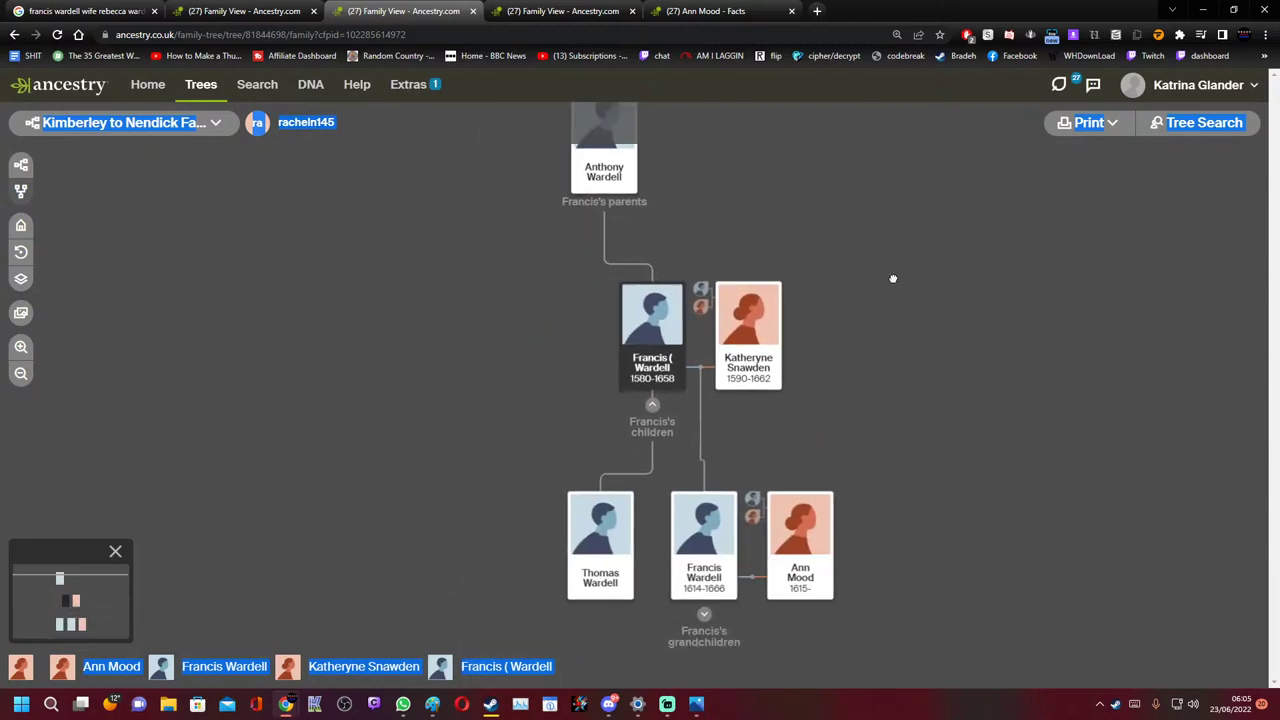
Glance at the own tree, and go back through the Kimberley to Nendick tree pages to the 1615-born wife's facts page
{"action": "left_click", "coordinate": [240, 12]}
{"action": "left_click", "coordinate": [90, 11]}
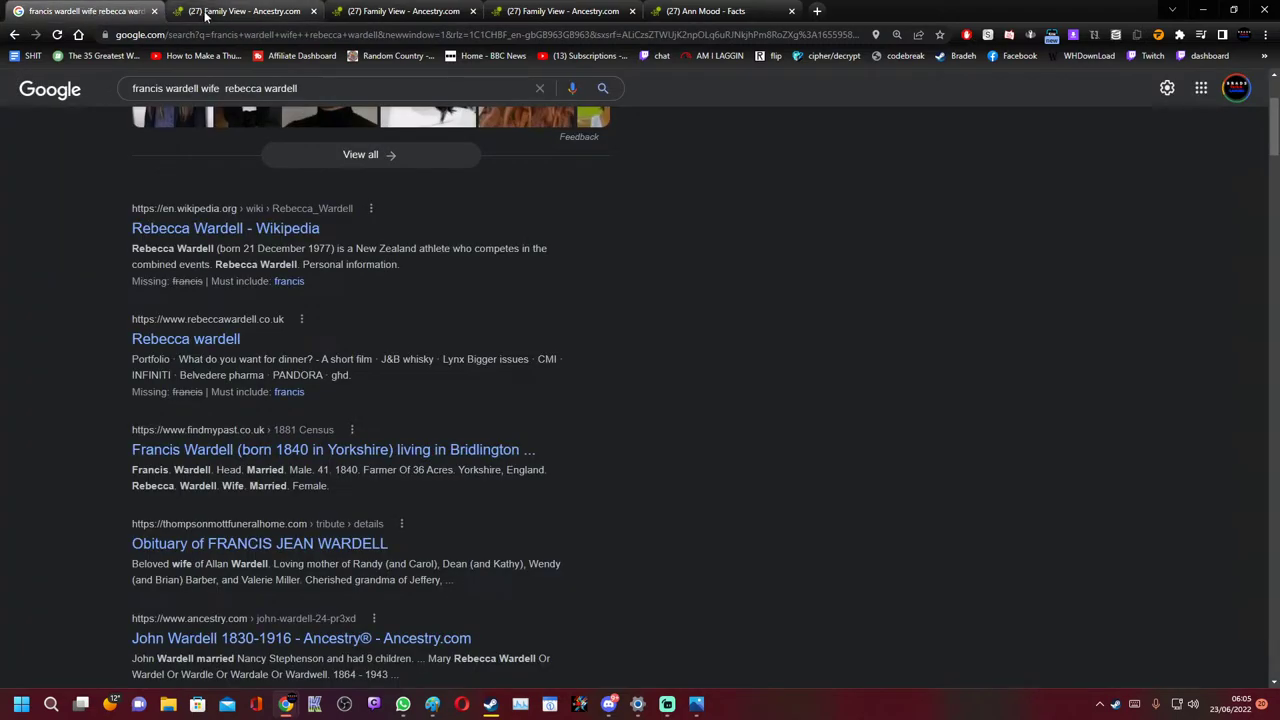
{"action": "left_click", "coordinate": [230, 11]}
{"action": "key", "text": "ctrl+Tab"}
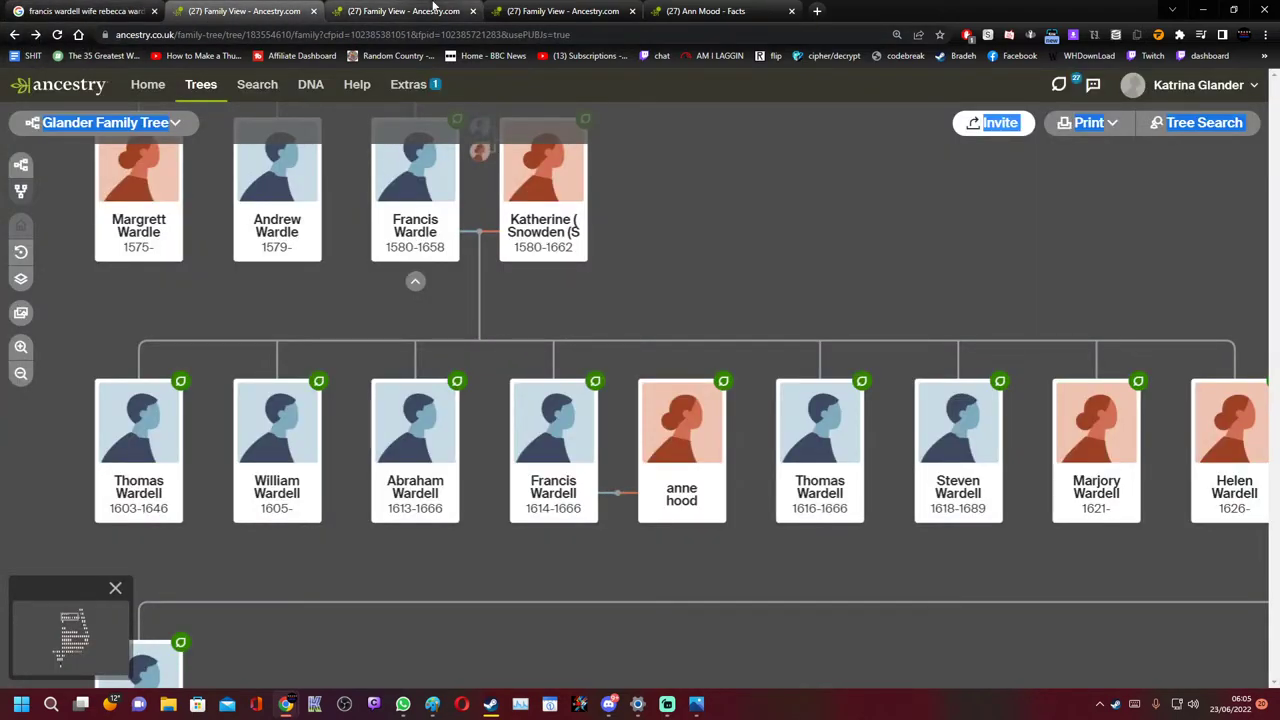
{"action": "left_click", "coordinate": [14, 35]}
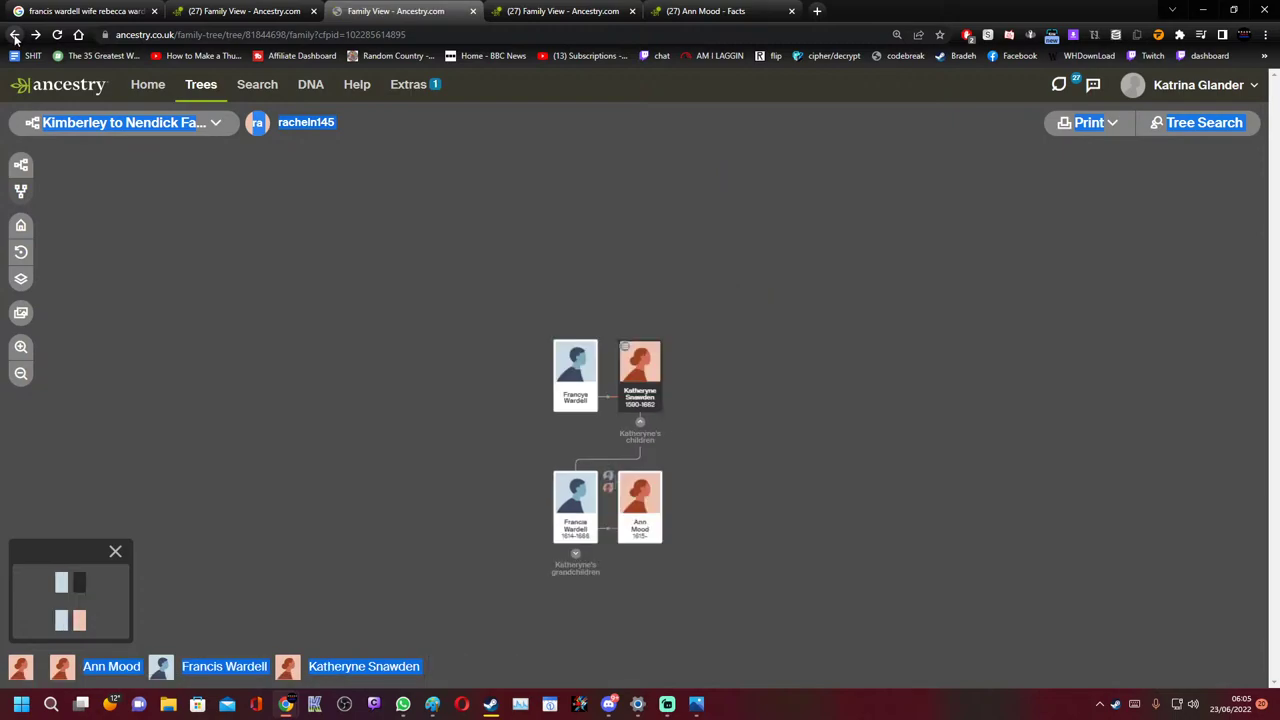
{"action": "left_click", "coordinate": [14, 36]}
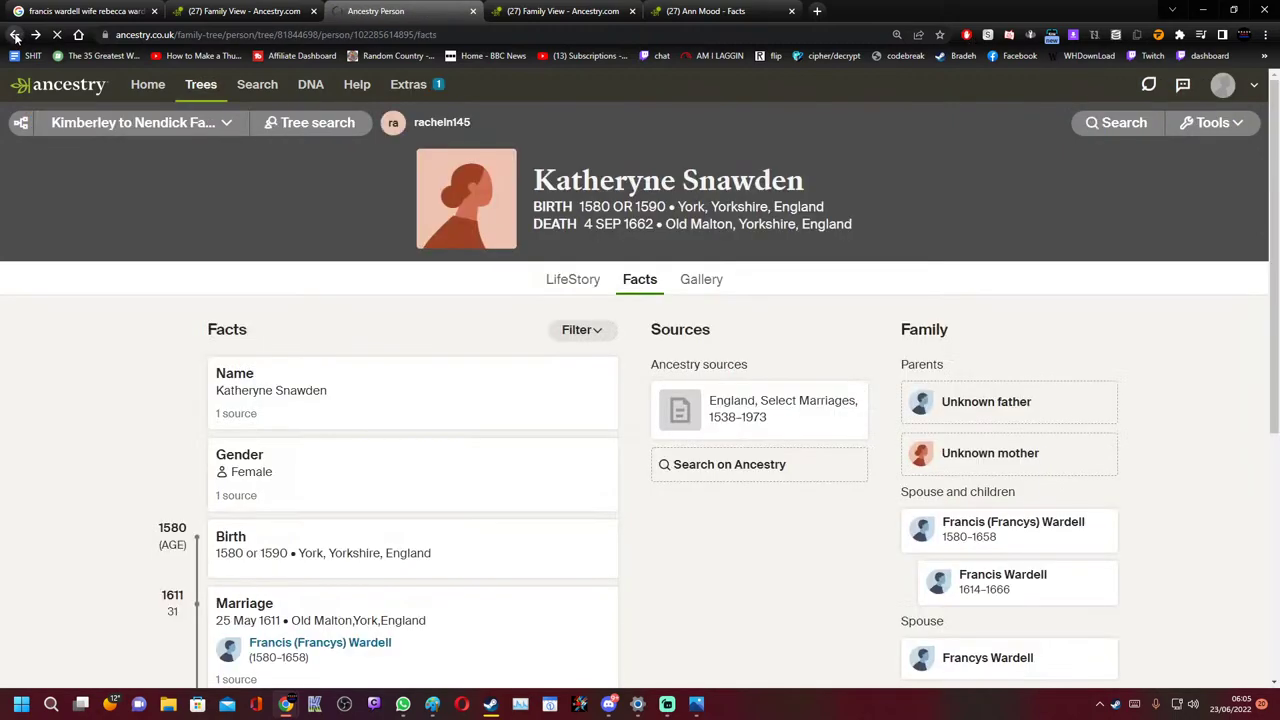
{"action": "left_click", "coordinate": [14, 36]}
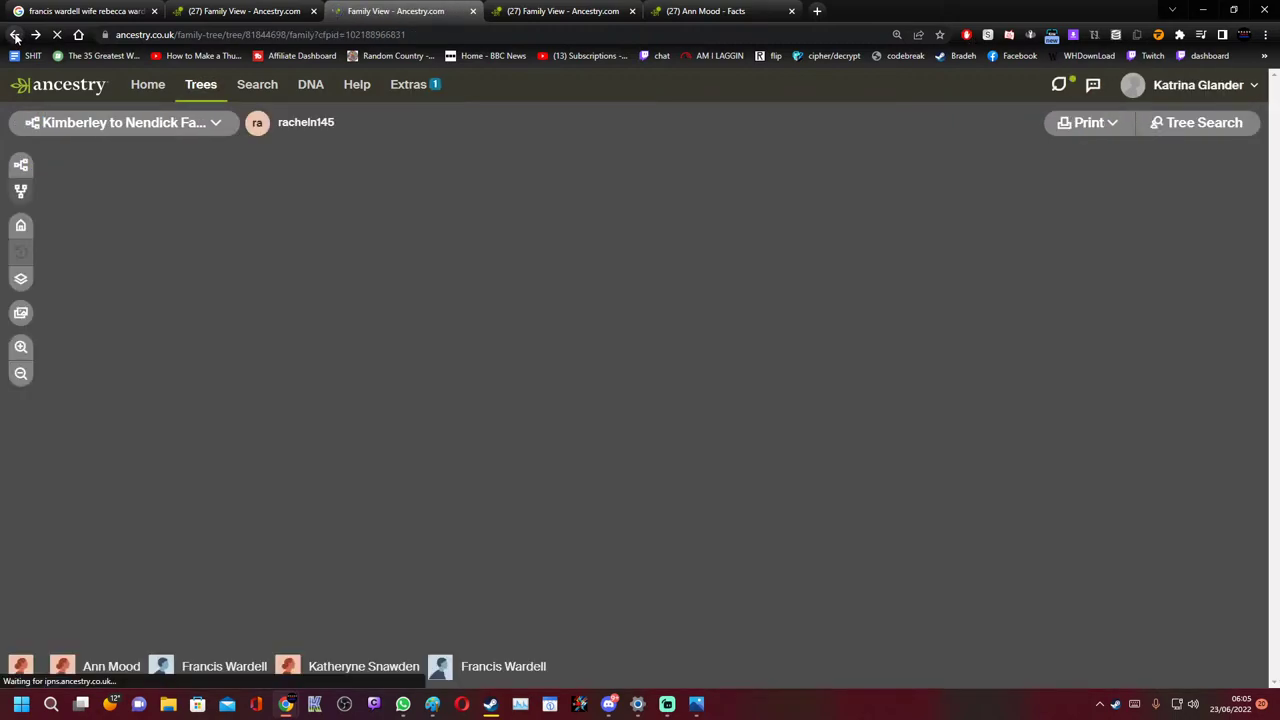
{"action": "left_click", "coordinate": [14, 36]}
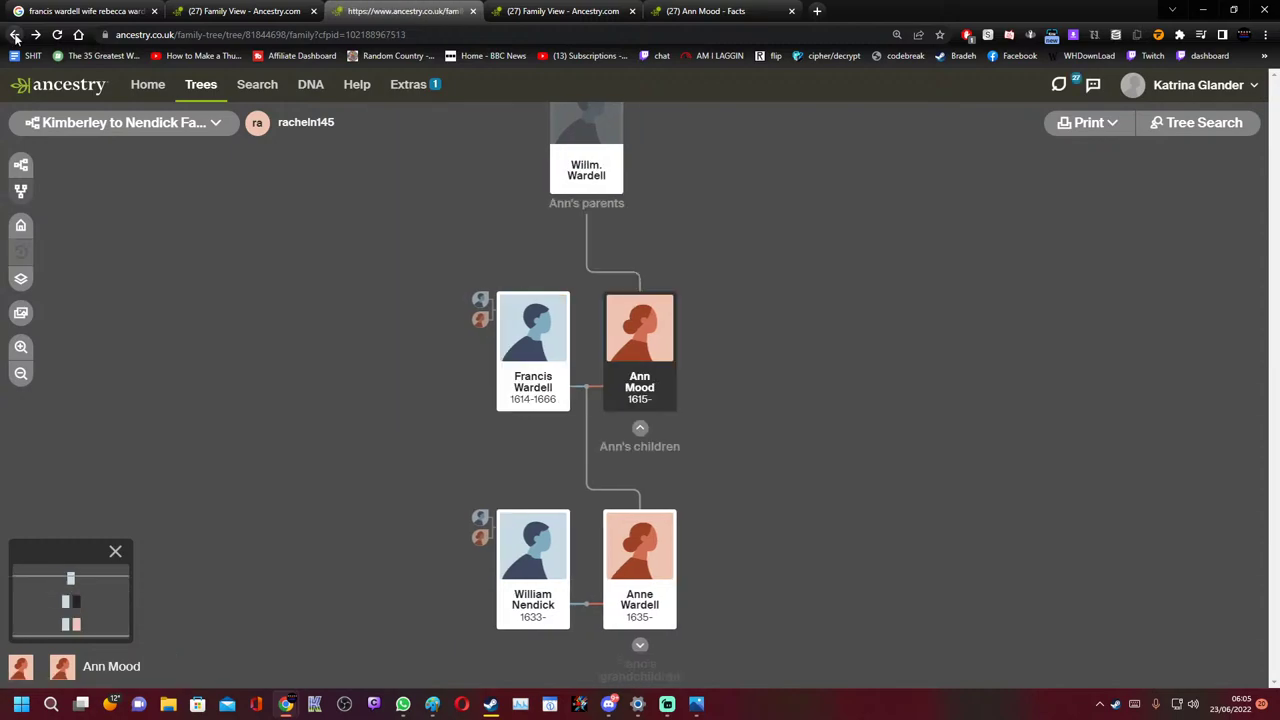
{"action": "left_click", "coordinate": [14, 36]}
{"action": "left_click", "coordinate": [14, 36]}
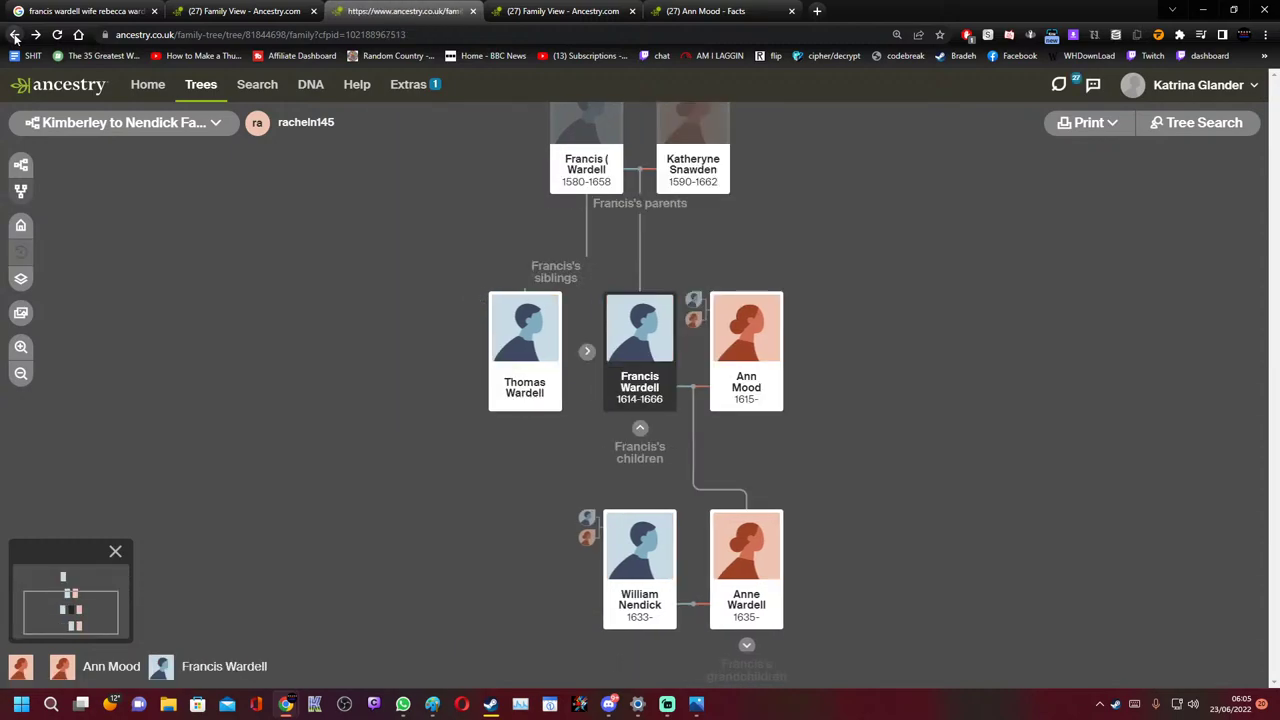
{"action": "left_click", "coordinate": [14, 36]}
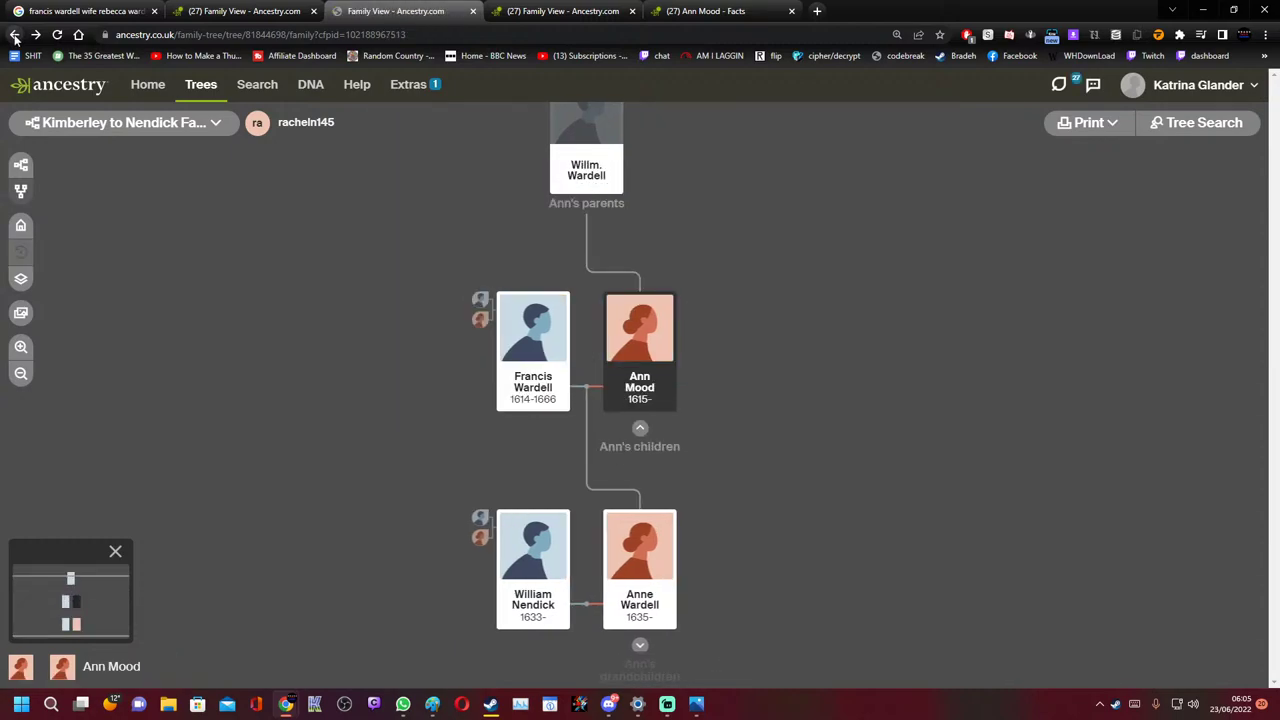
{"action": "left_click", "coordinate": [14, 36]}
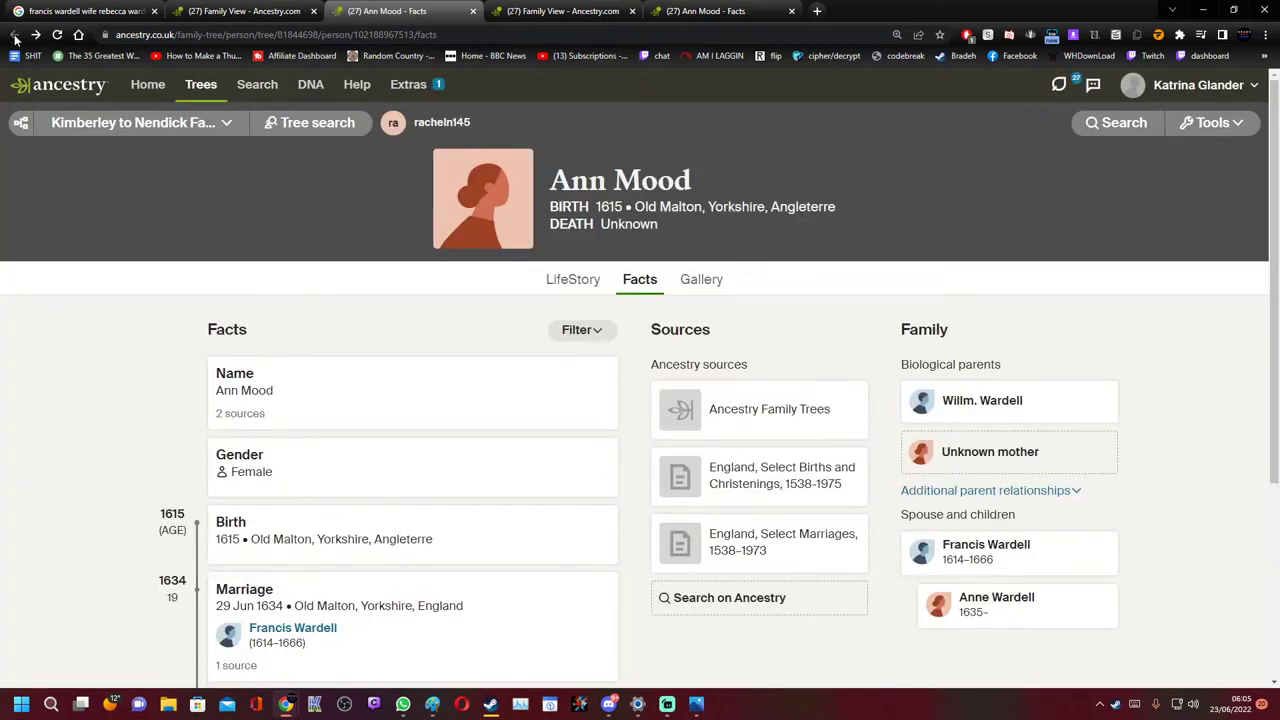
In the own family tree, correct the last name of the 1614–1666 son's wife to match the member tree, and save it
{"action": "left_click", "coordinate": [240, 11]}
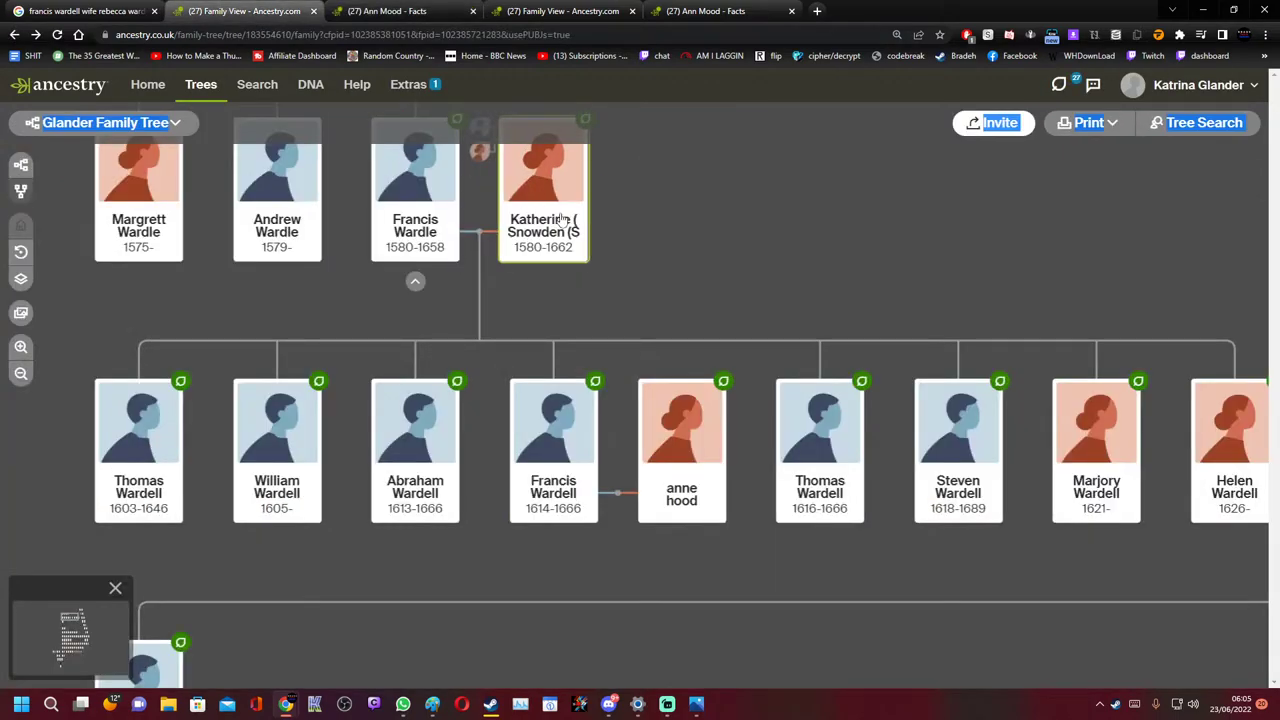
{"action": "left_click_drag", "start_coordinate": [755, 272], "coordinate": [877, 460]}
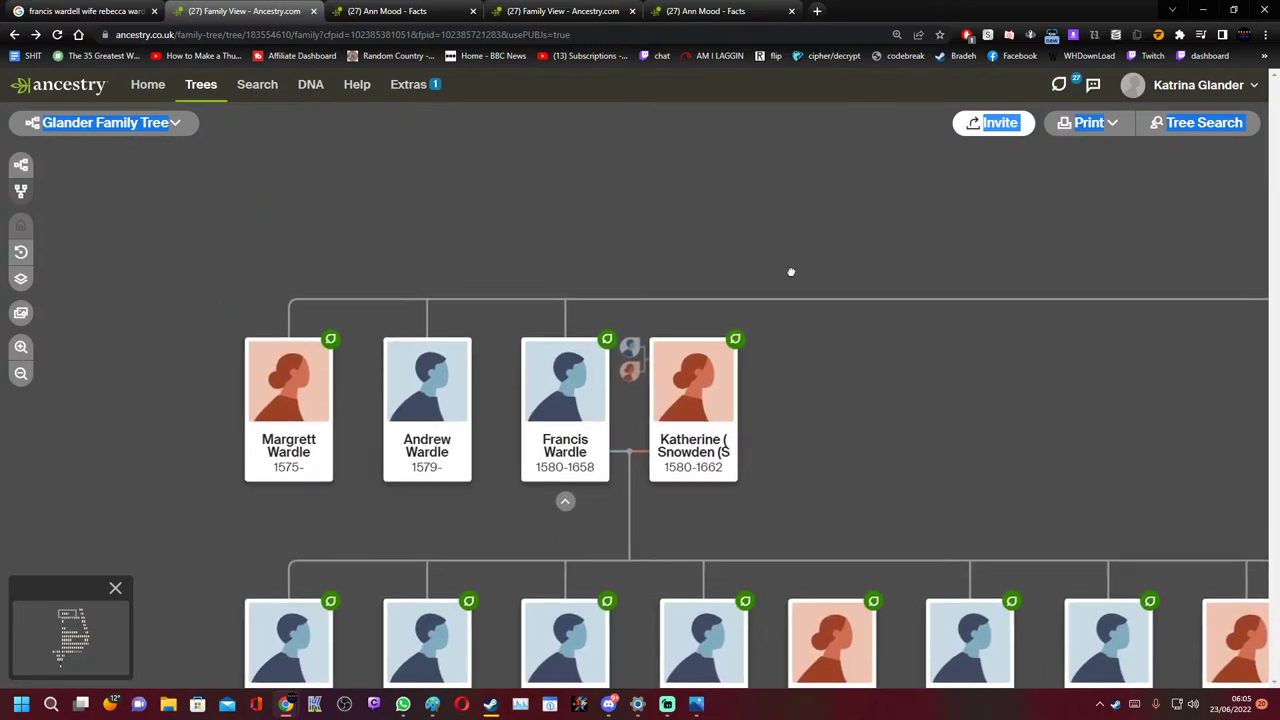
{"action": "scroll", "coordinate": [762, 179], "scroll_direction": "down", "scroll_amount": 3}
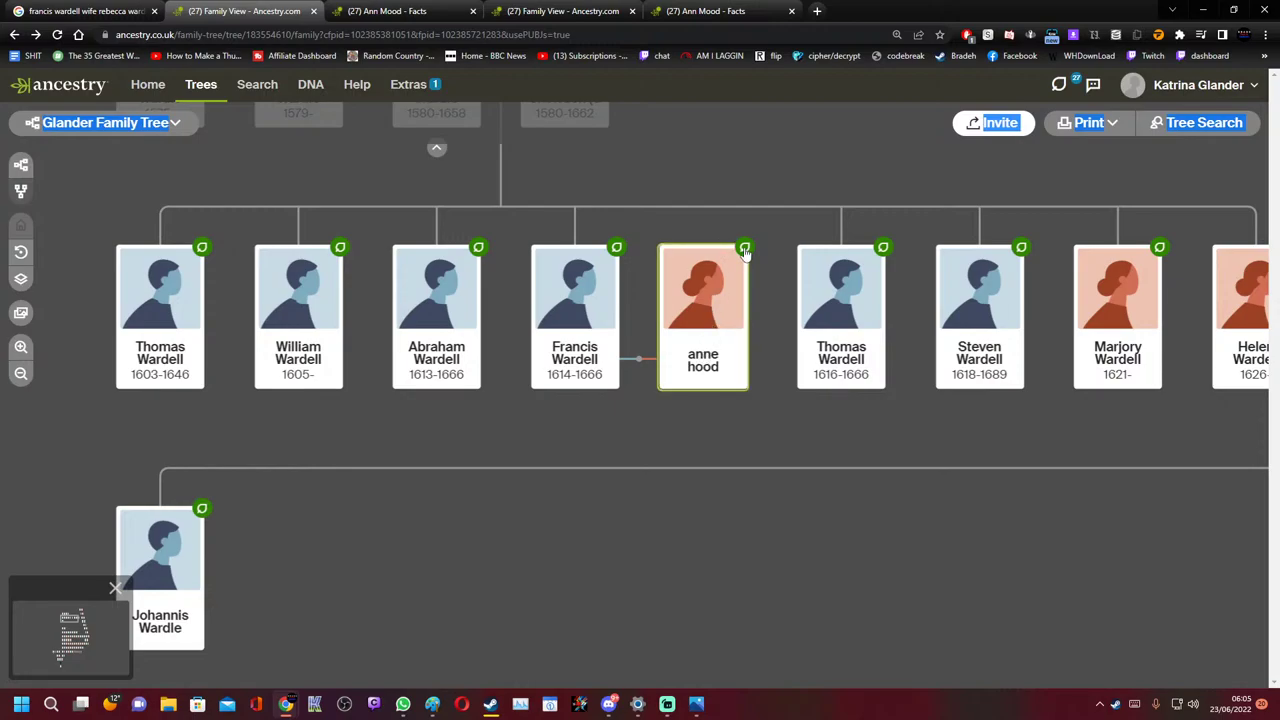
{"action": "left_click", "coordinate": [724, 304]}
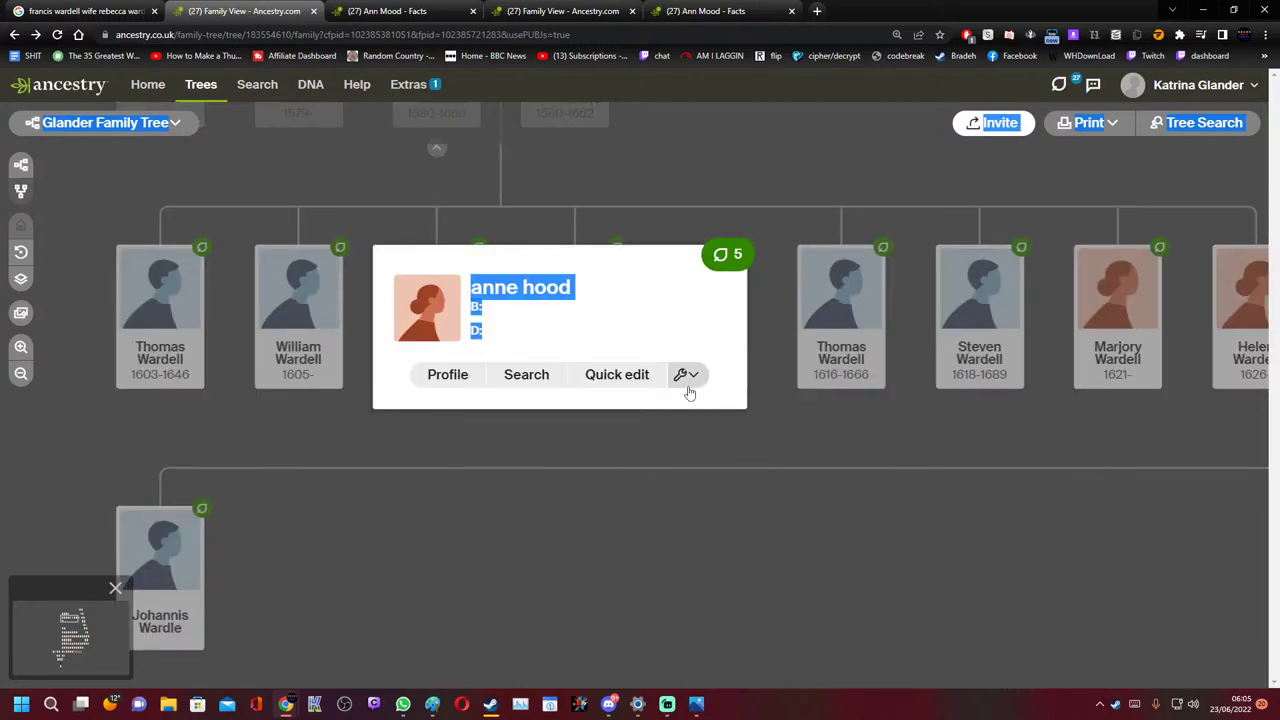
{"action": "left_click", "coordinate": [689, 376]}
{"action": "left_click", "coordinate": [636, 381]}
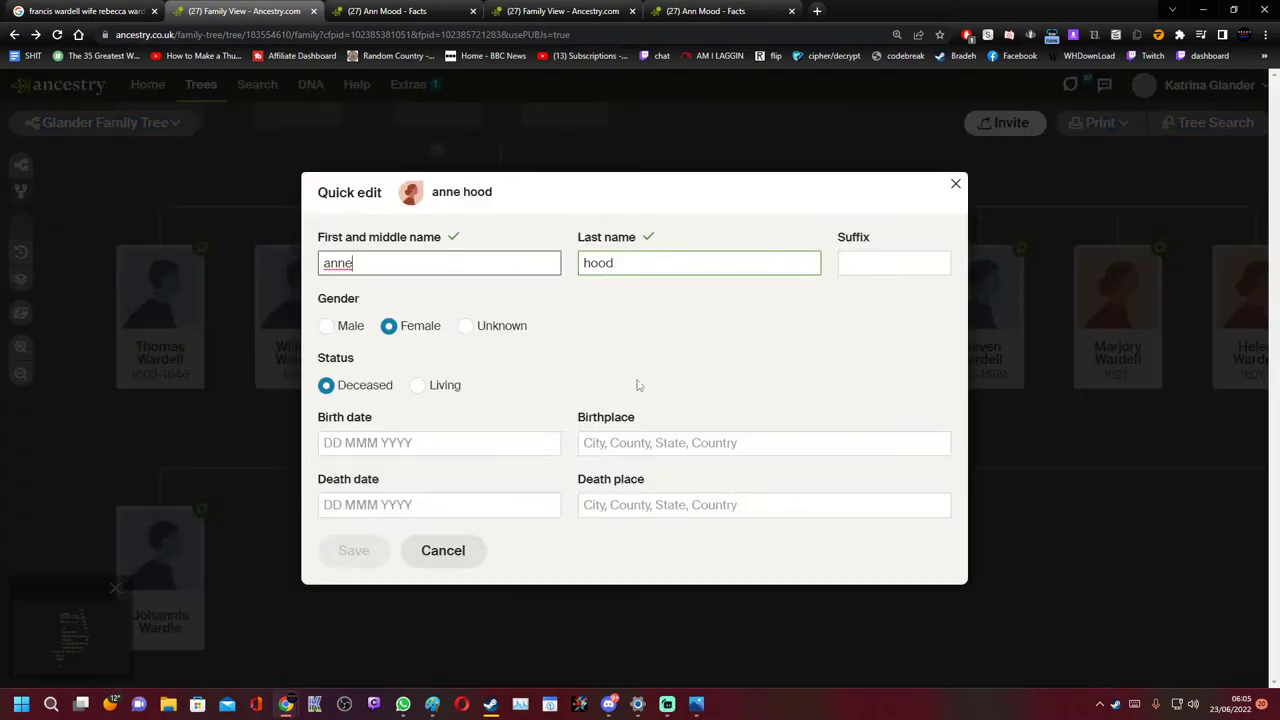
{"action": "left_click_drag", "start_coordinate": [633, 264], "coordinate": [586, 263]}
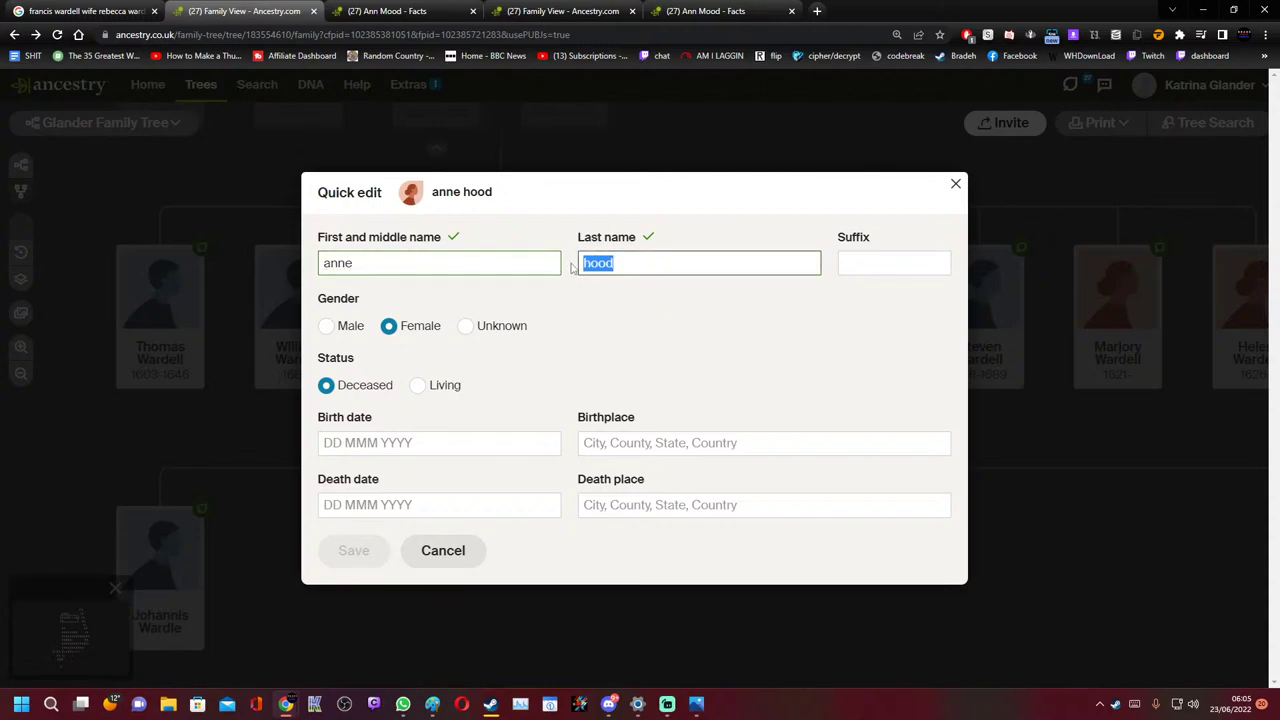
{"action": "type", "text": "Mo"}
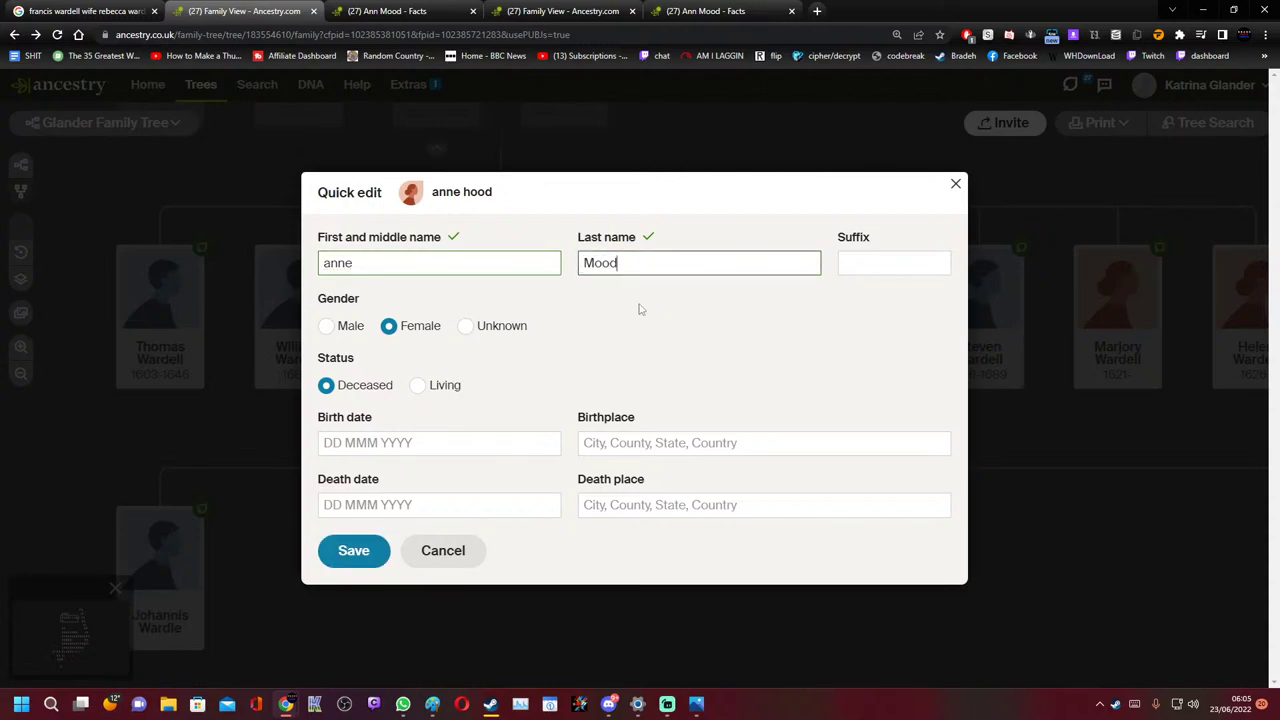
{"action": "left_click", "coordinate": [352, 552]}
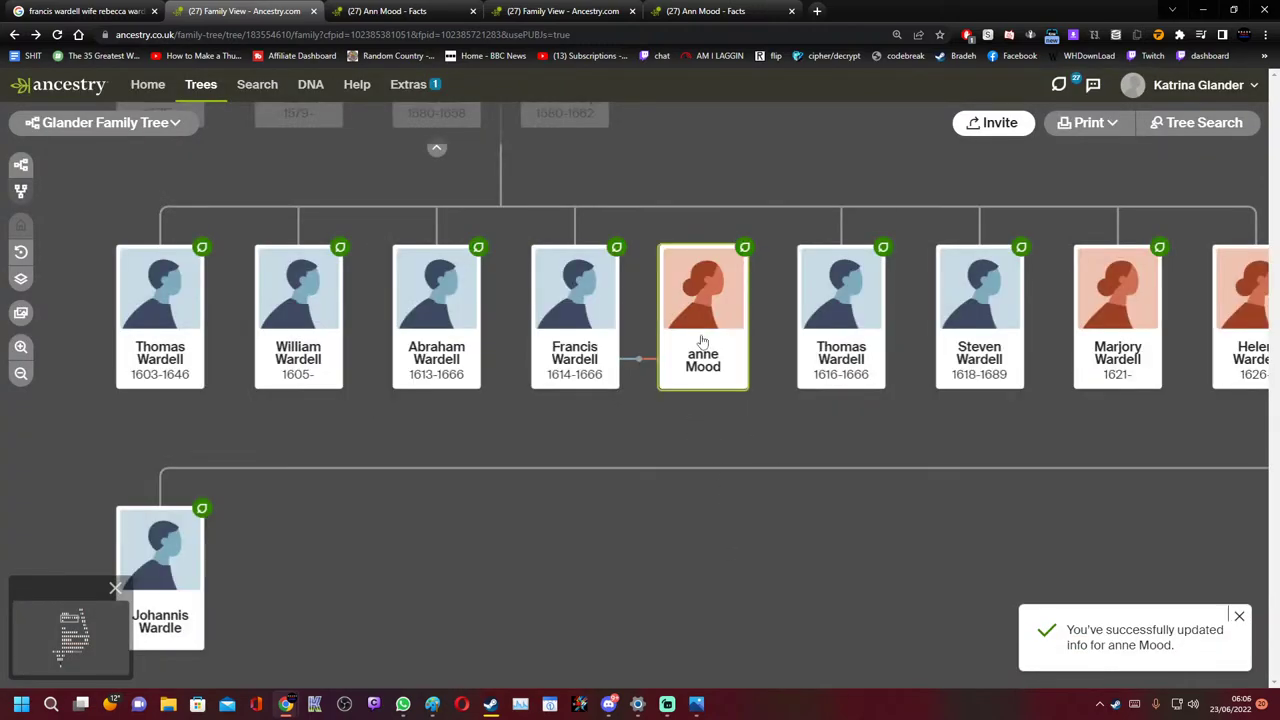
Compare the wife's record hints, and open the England, Select Marriages, 1538-1973 hint for review
{"action": "left_click", "coordinate": [745, 248]}
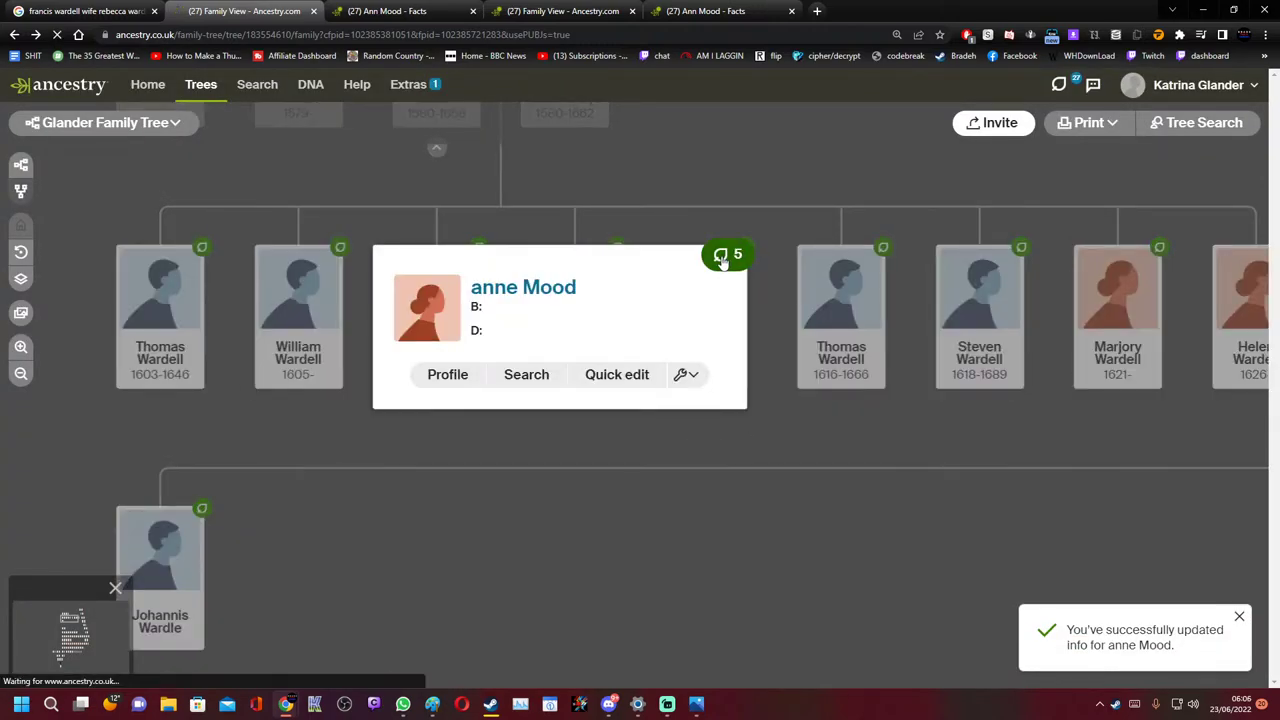
{"action": "scroll", "coordinate": [434, 477], "scroll_direction": "down", "scroll_amount": 3}
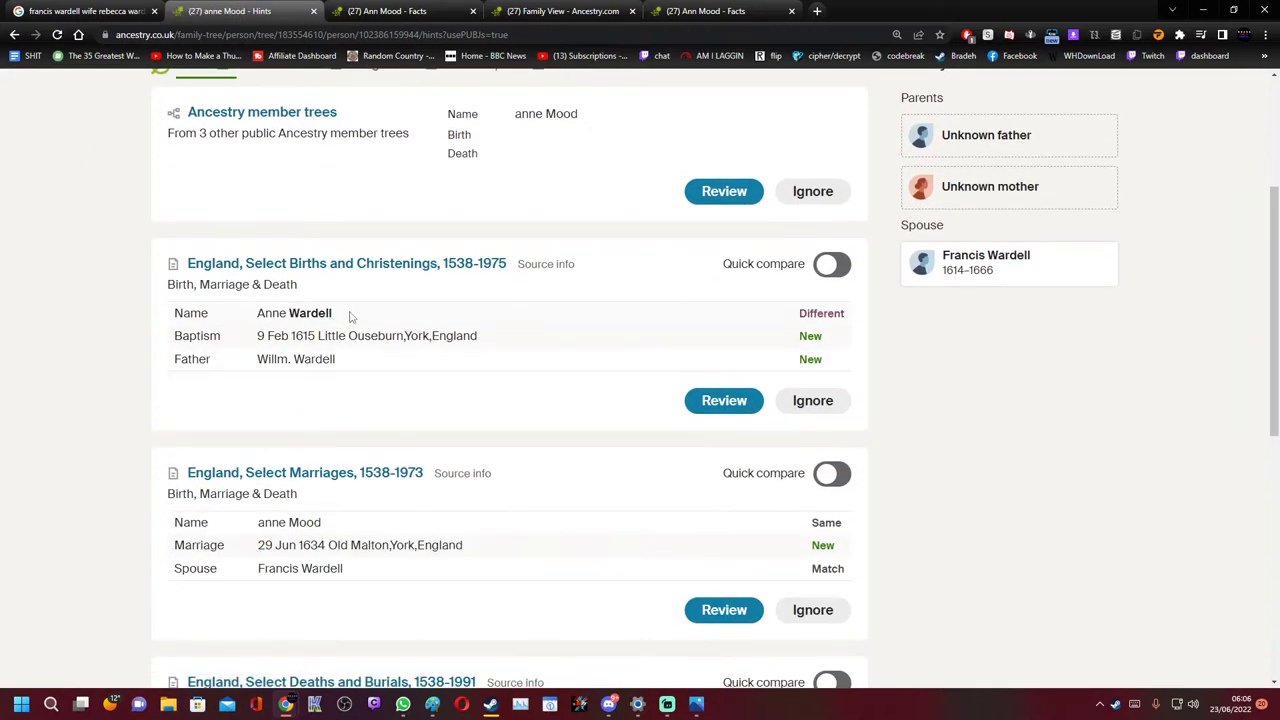
{"action": "scroll", "coordinate": [349, 320], "scroll_direction": "up", "scroll_amount": 2}
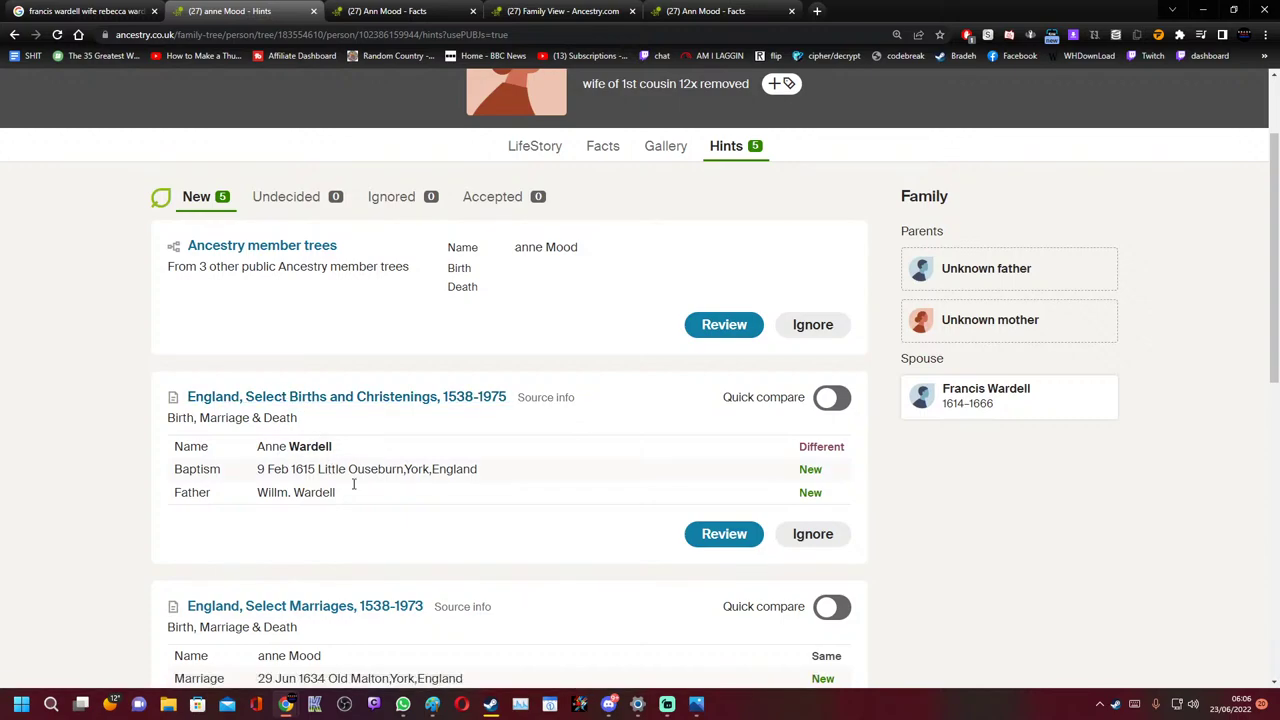
{"action": "scroll", "coordinate": [405, 472], "scroll_direction": "down", "scroll_amount": 2}
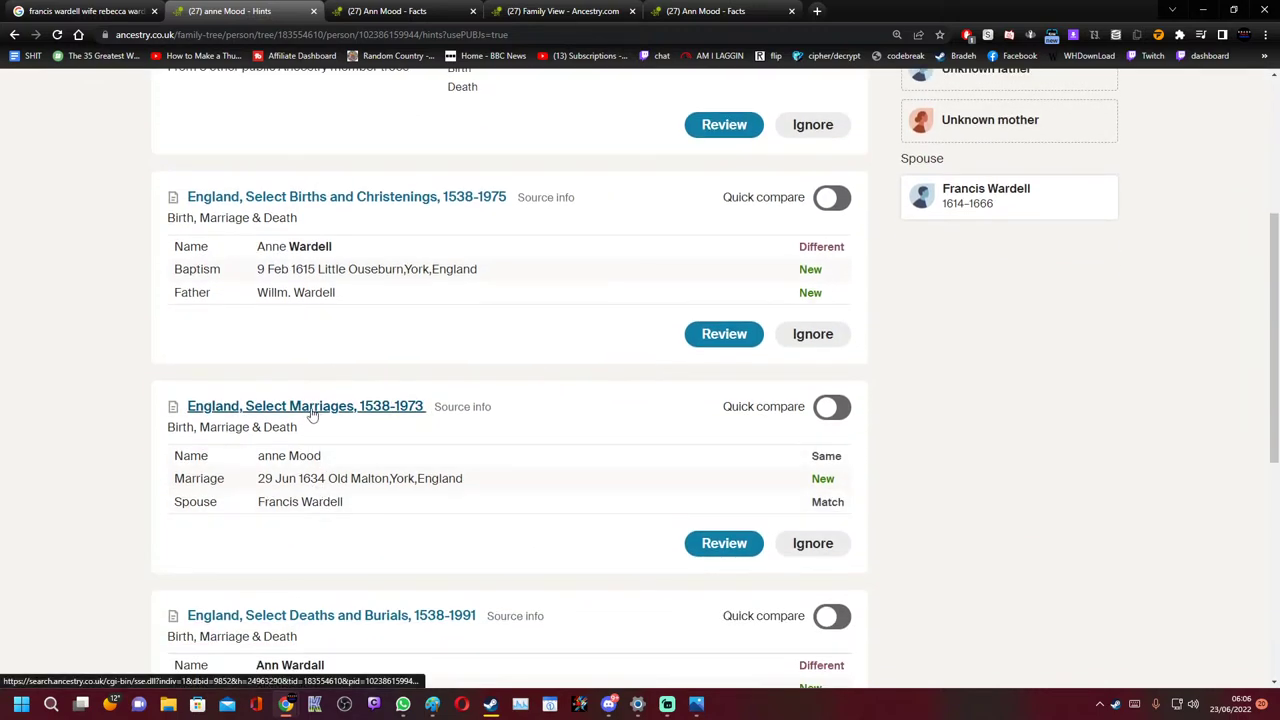
{"action": "left_click", "coordinate": [723, 545]}
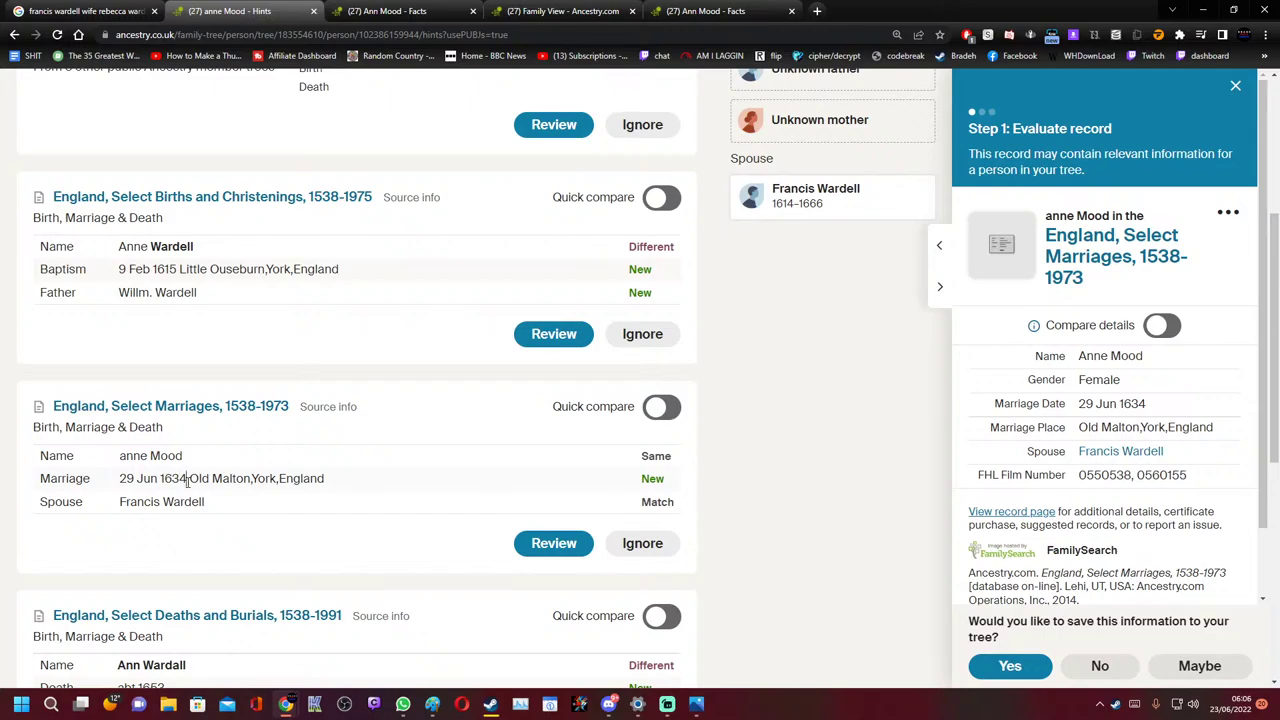
Copy the marriage date 29 Jun 1634 from the hint and search the web for it, accepting the suggested 29 June 1634
{"action": "left_click_drag", "start_coordinate": [187, 478], "coordinate": [114, 481]}
{"action": "right_click", "coordinate": [127, 479]}
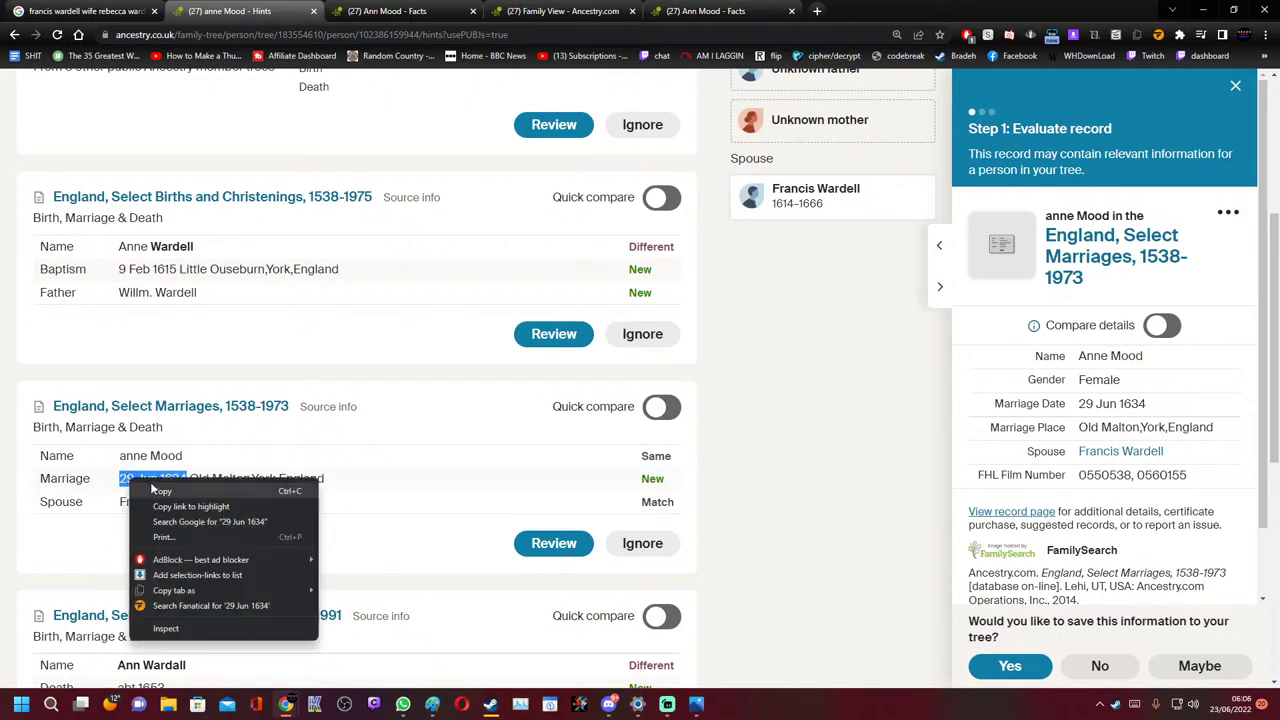
{"action": "left_click", "coordinate": [155, 492]}
{"action": "left_click", "coordinate": [817, 11]}
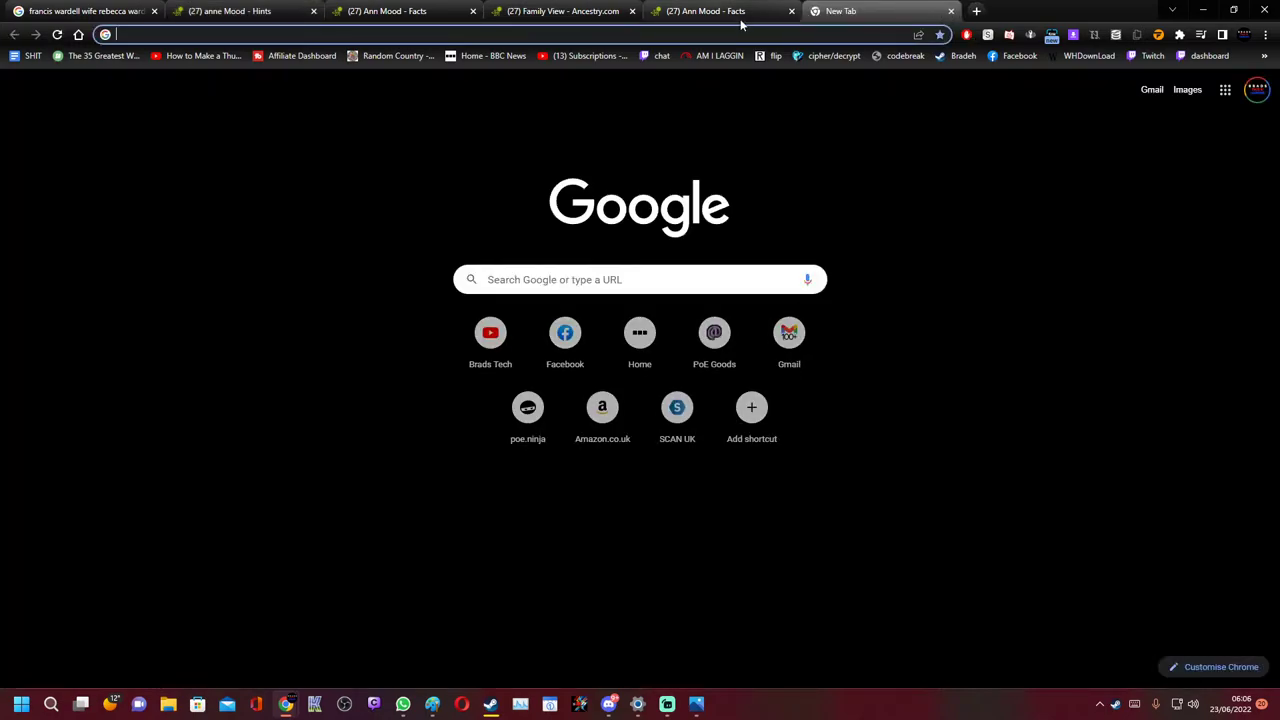
{"action": "key", "text": "ctrl+v"}
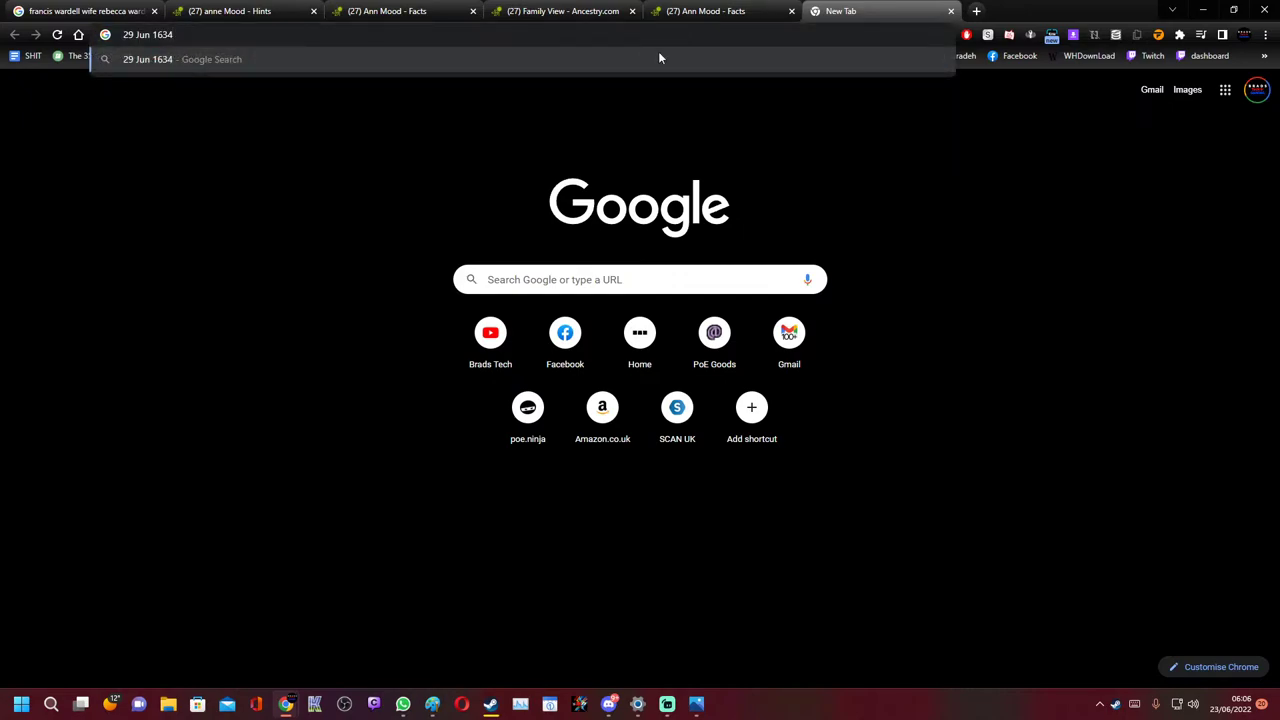
{"action": "key", "text": "Return"}
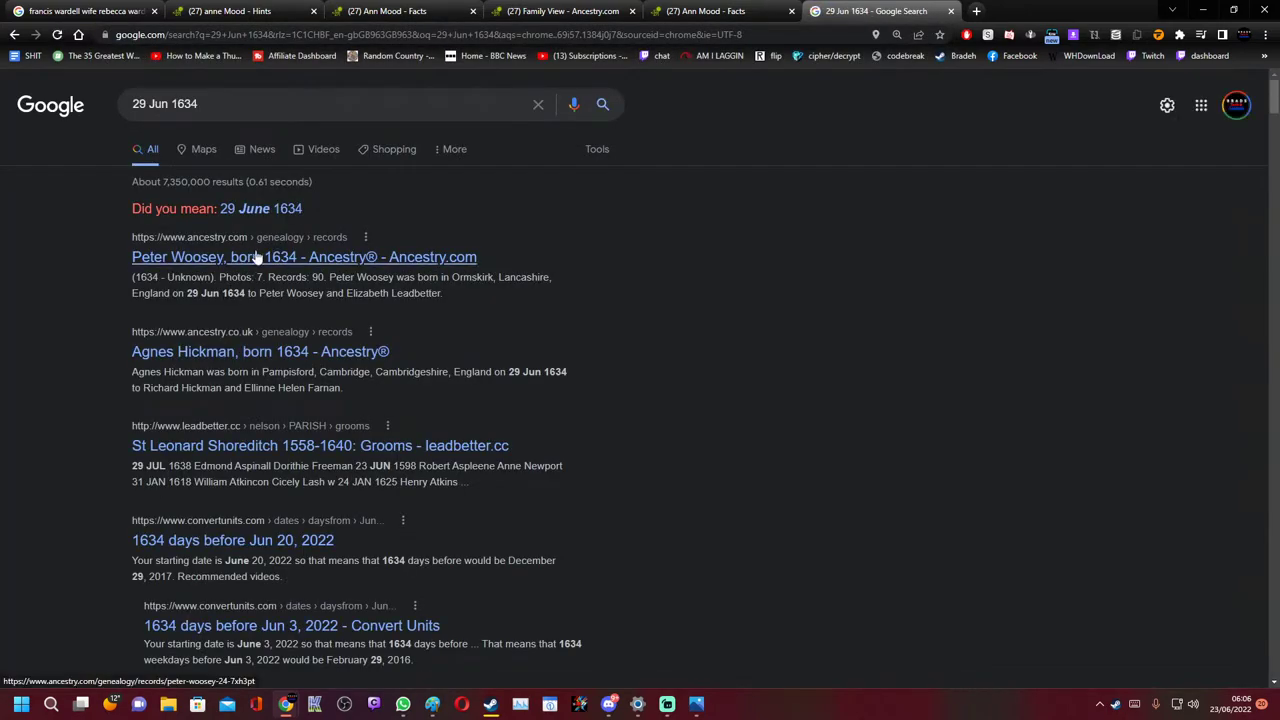
{"action": "left_click", "coordinate": [266, 212]}
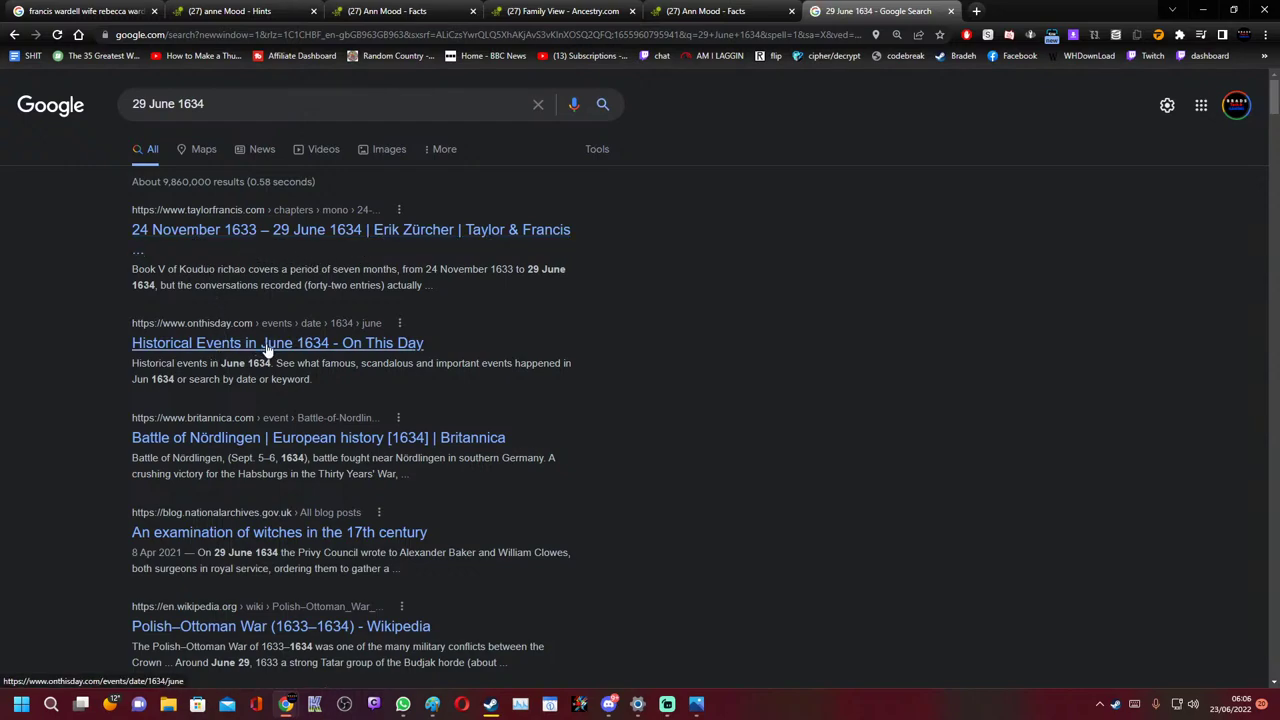
Extend the web search to a 29 June 1634 calendar, and open the 1634 Julian calendar reference to check the weekday
{"action": "left_click", "coordinate": [217, 107]}
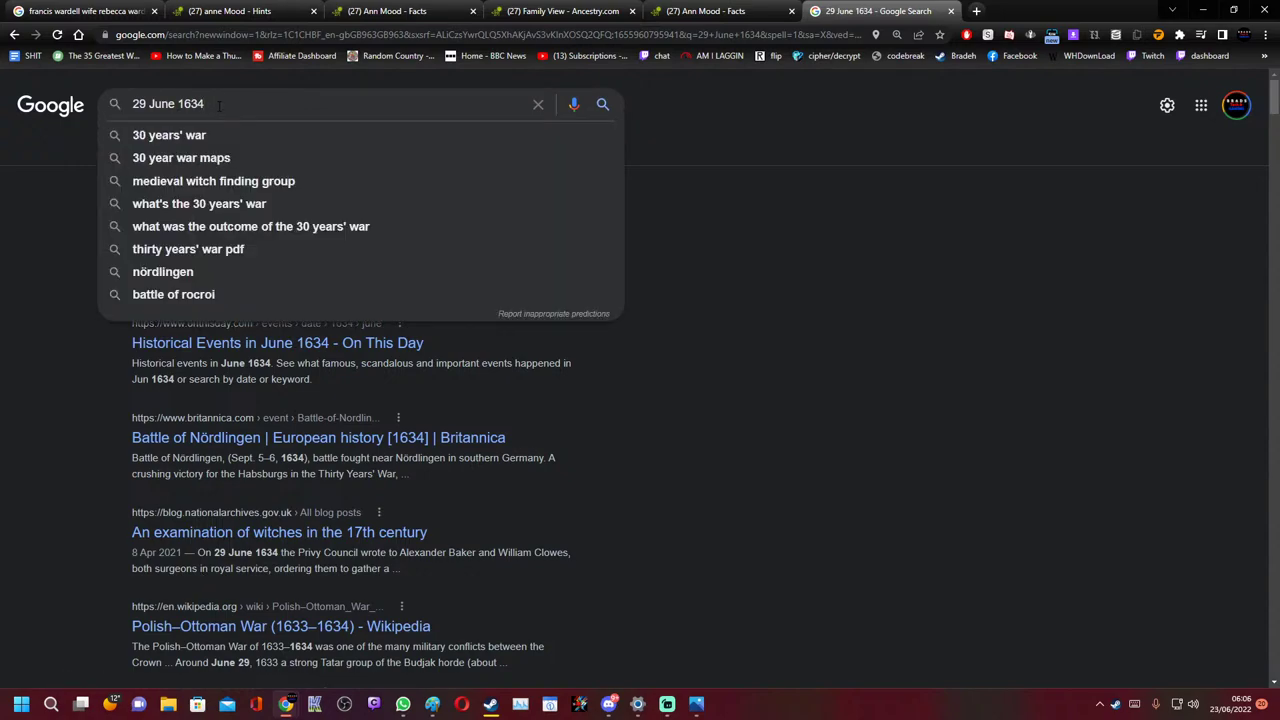
{"action": "type", "text": "caLENDER"}
{"action": "key", "text": "Return"}
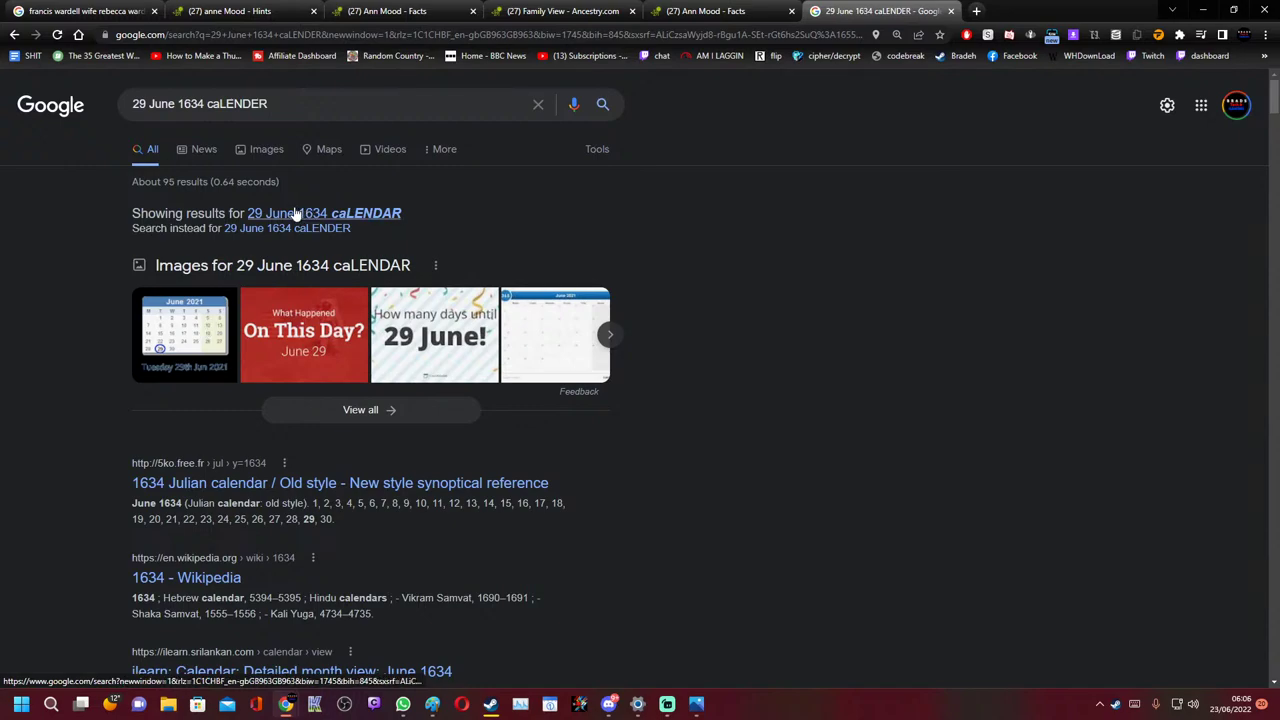
{"action": "left_click", "coordinate": [271, 483]}
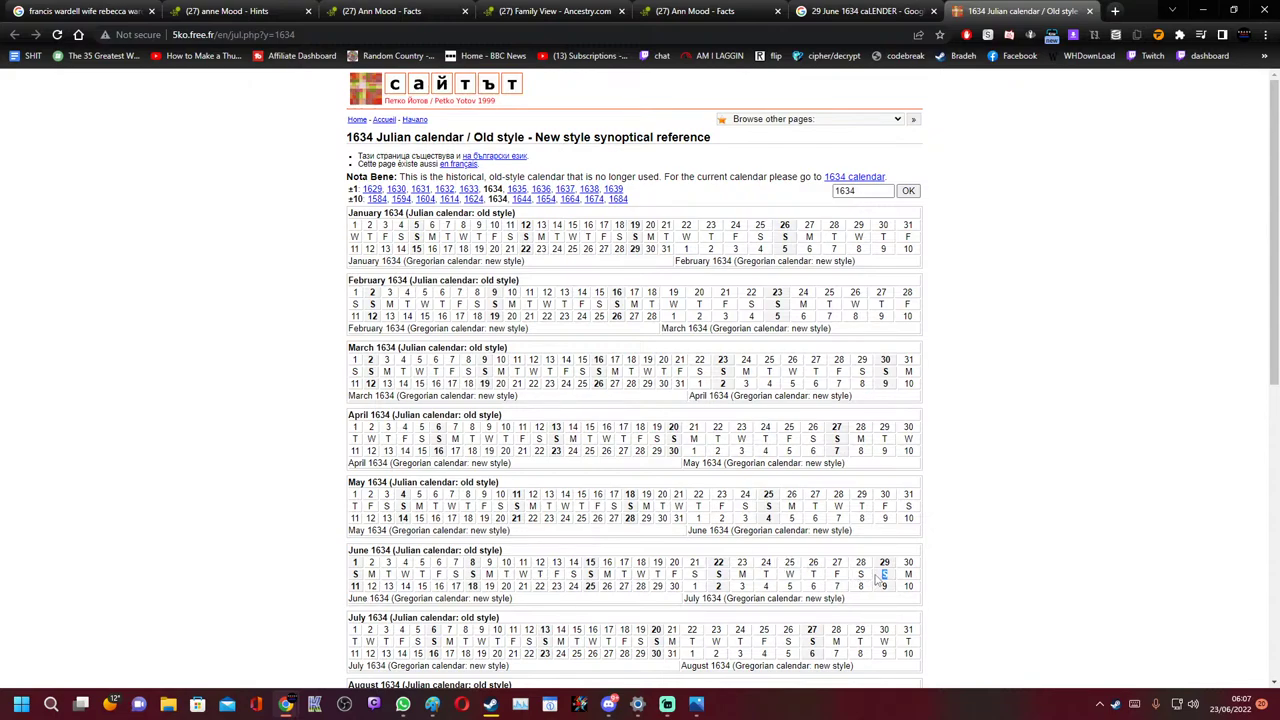
Compare the wife's facts and family in the Famille Nendick, Ames and Kimberley to Nendick member trees, checking her marriage entry
{"action": "left_click", "coordinate": [895, 8]}
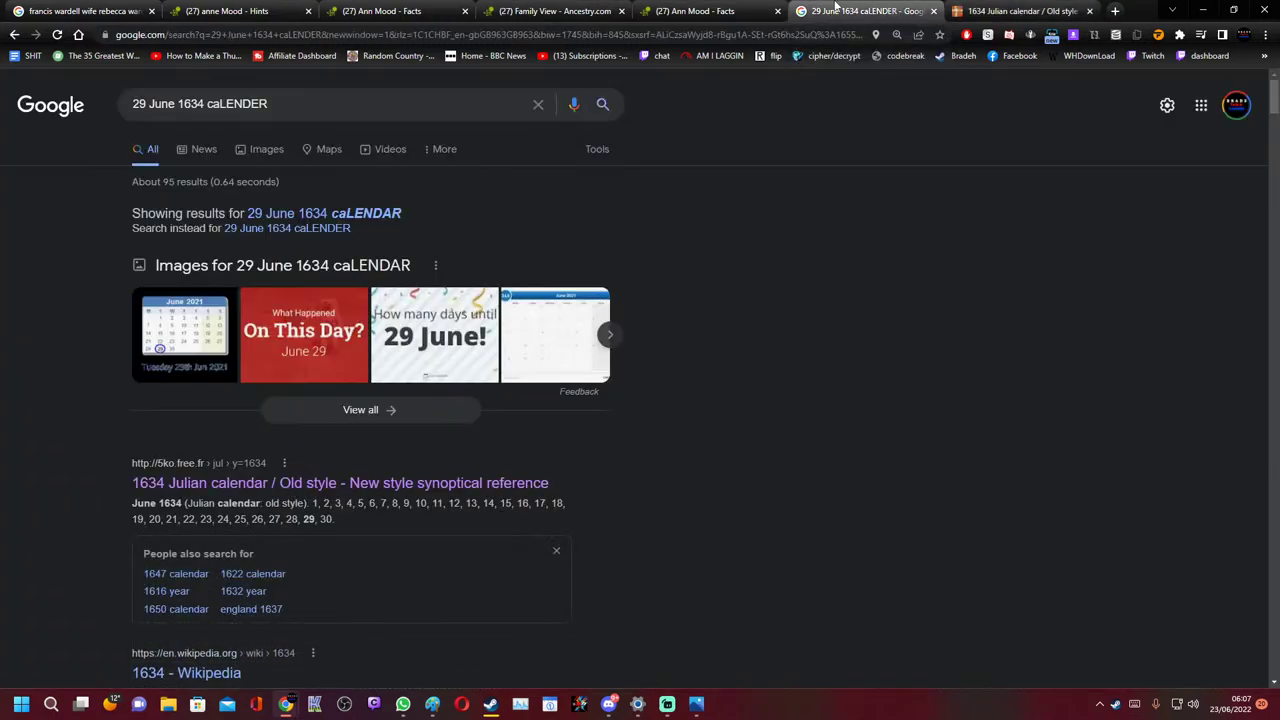
{"action": "left_click", "coordinate": [650, 8]}
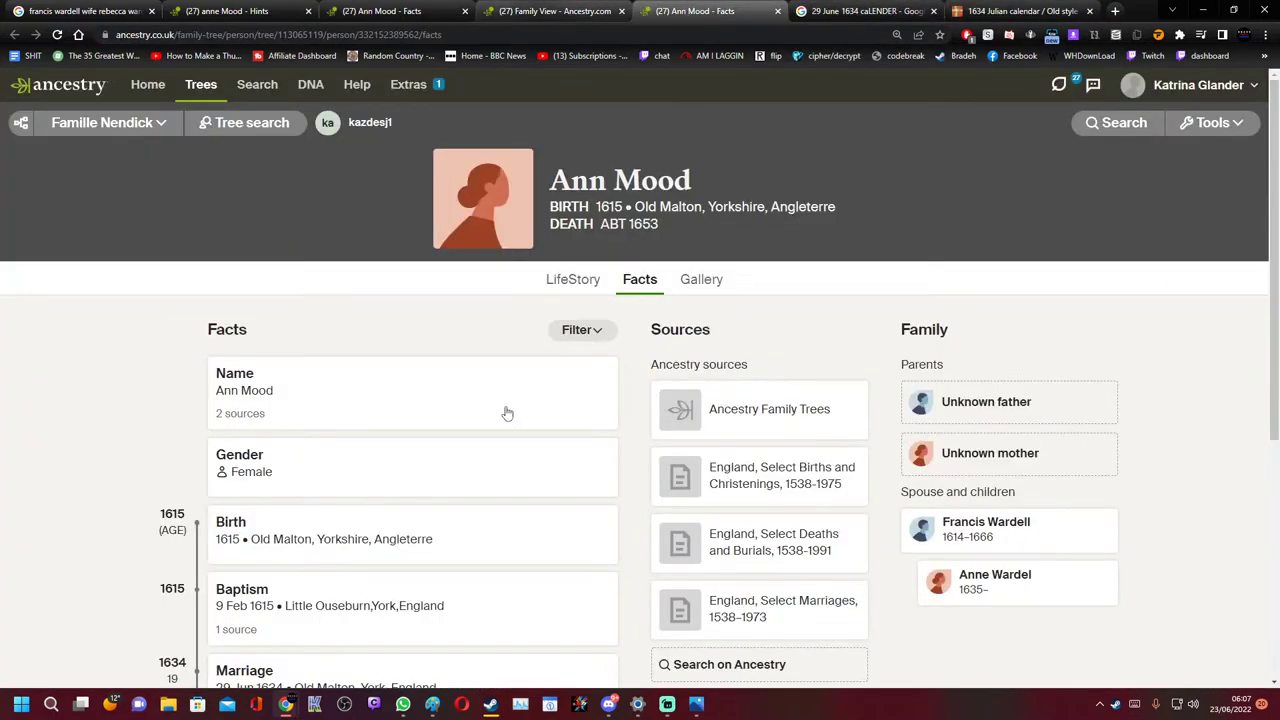
{"action": "key", "text": "ctrl+shift+Tab"}
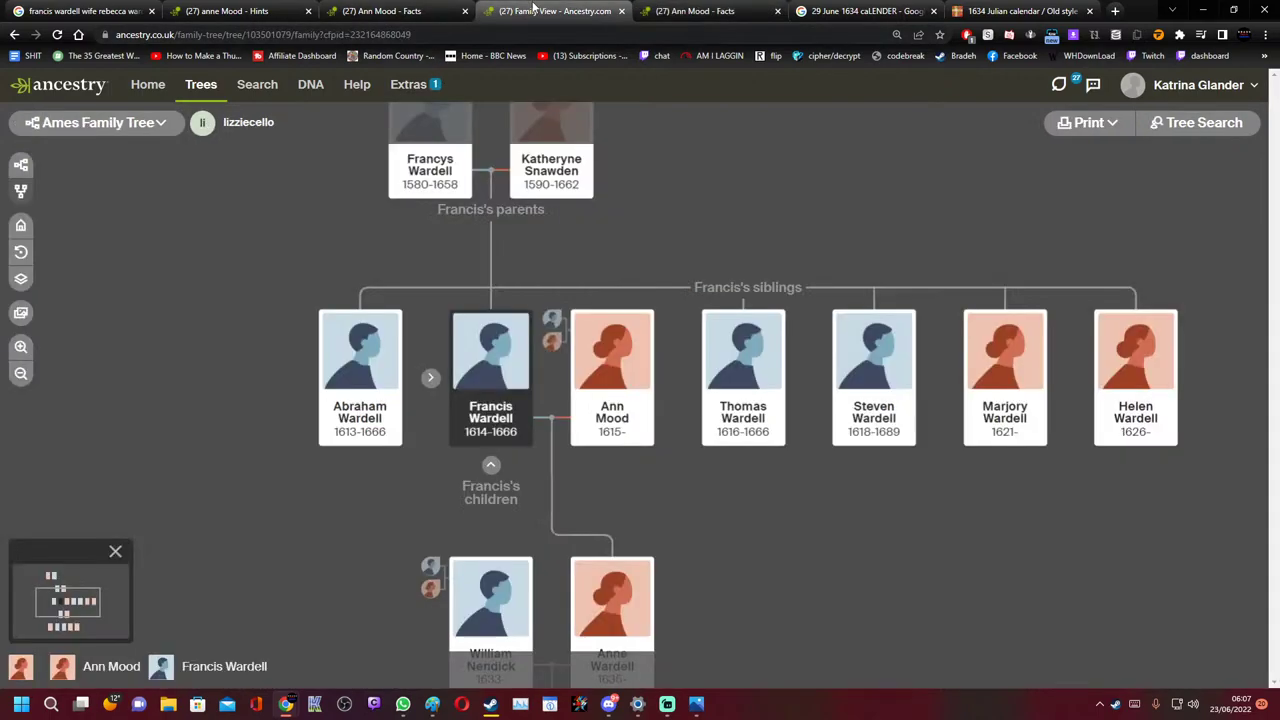
{"action": "left_click", "coordinate": [396, 8]}
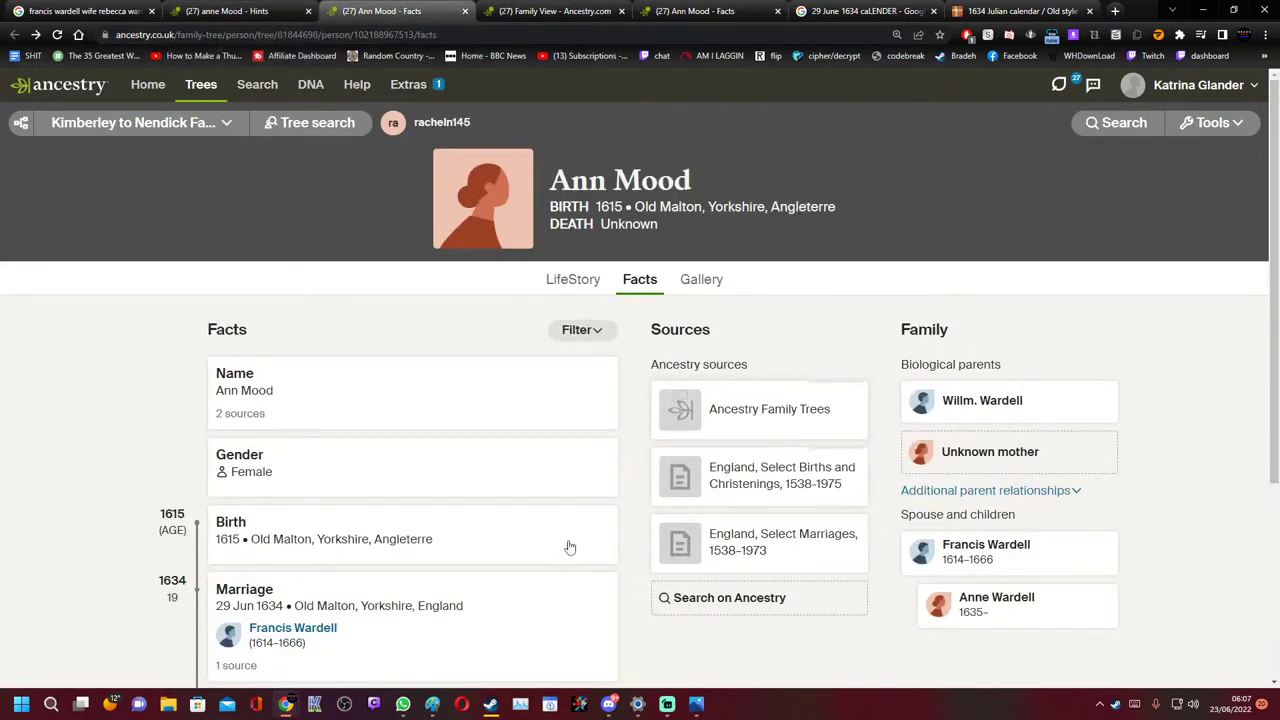
{"action": "scroll", "coordinate": [320, 580], "scroll_direction": "down", "scroll_amount": 2}
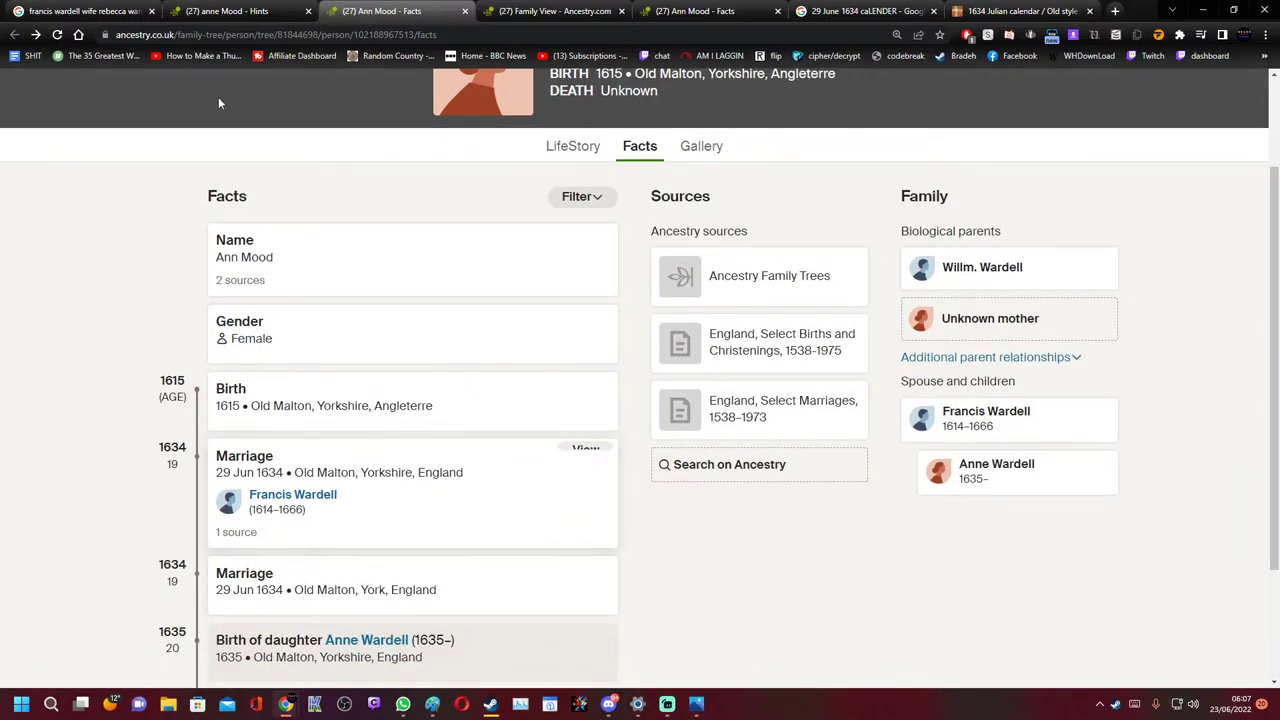
Accept the England, Select Marriages, 1538-1973 hint, saving the 29 Jun 1634 Old Malton marriage for both spouses to the own tree
{"action": "left_click", "coordinate": [238, 11]}
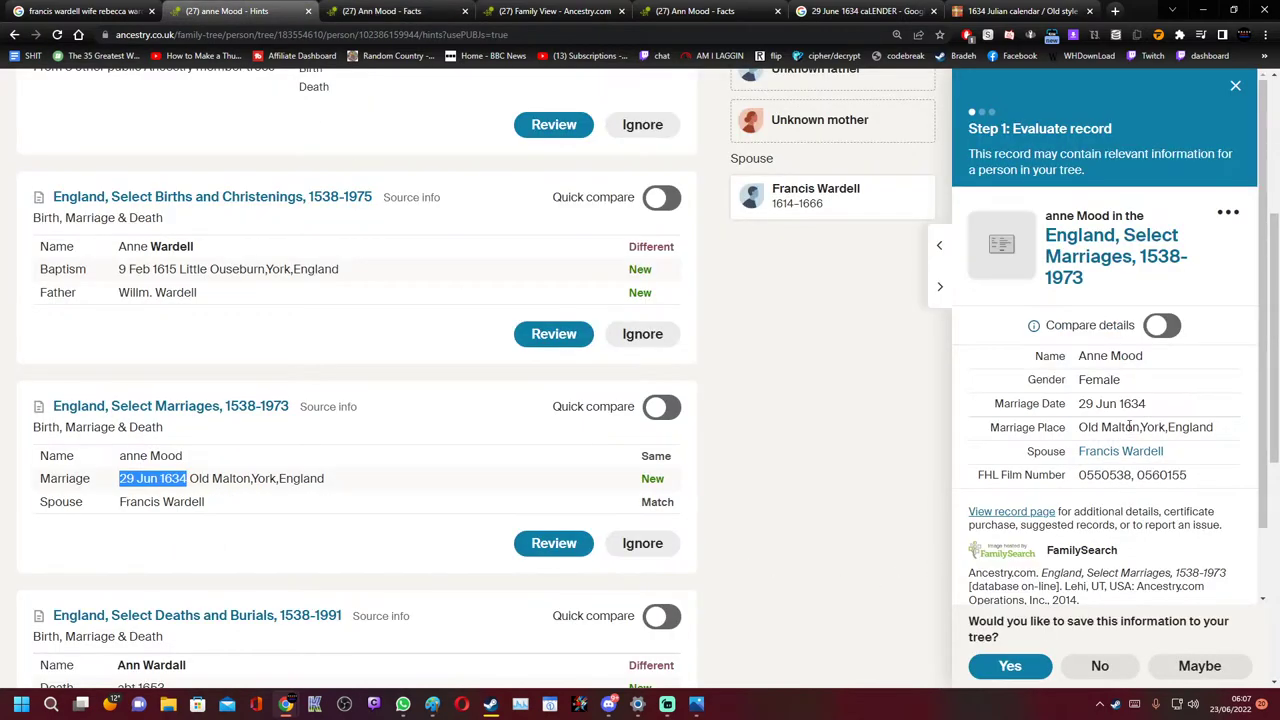
{"action": "left_click", "coordinate": [1008, 665]}
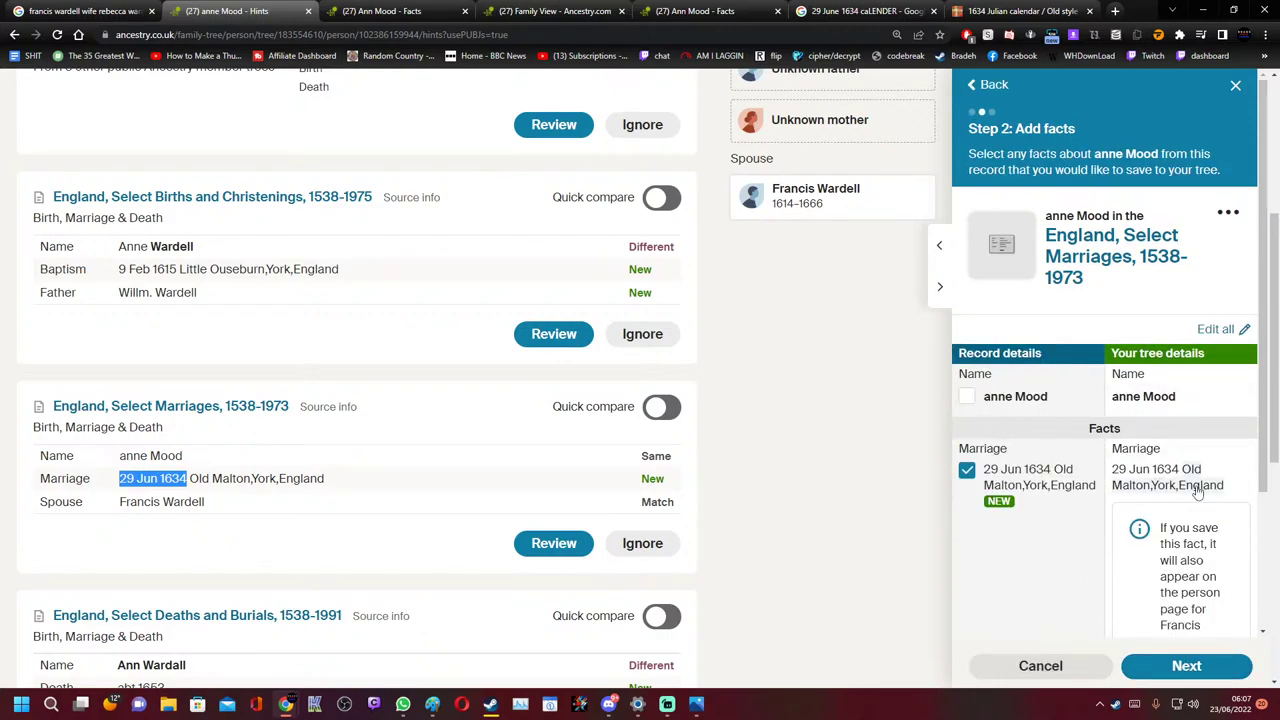
{"action": "scroll", "coordinate": [1195, 490], "scroll_direction": "down", "scroll_amount": 3}
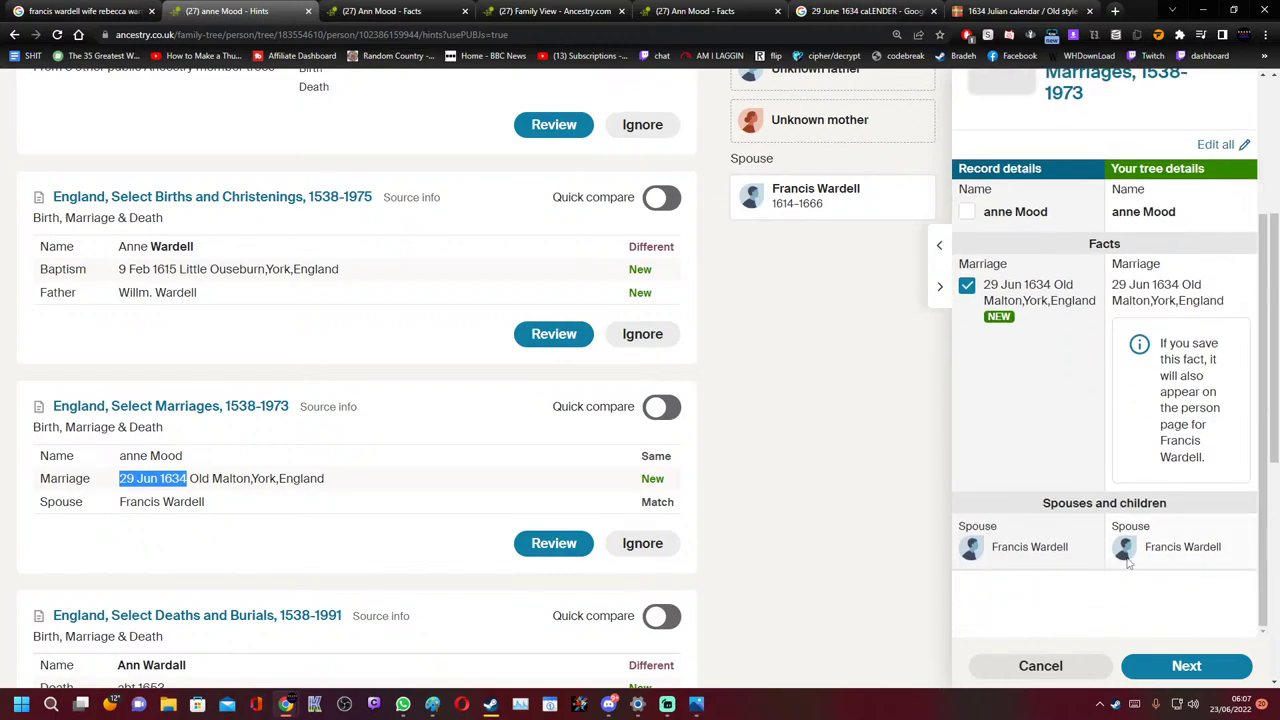
{"action": "left_click", "coordinate": [1184, 664]}
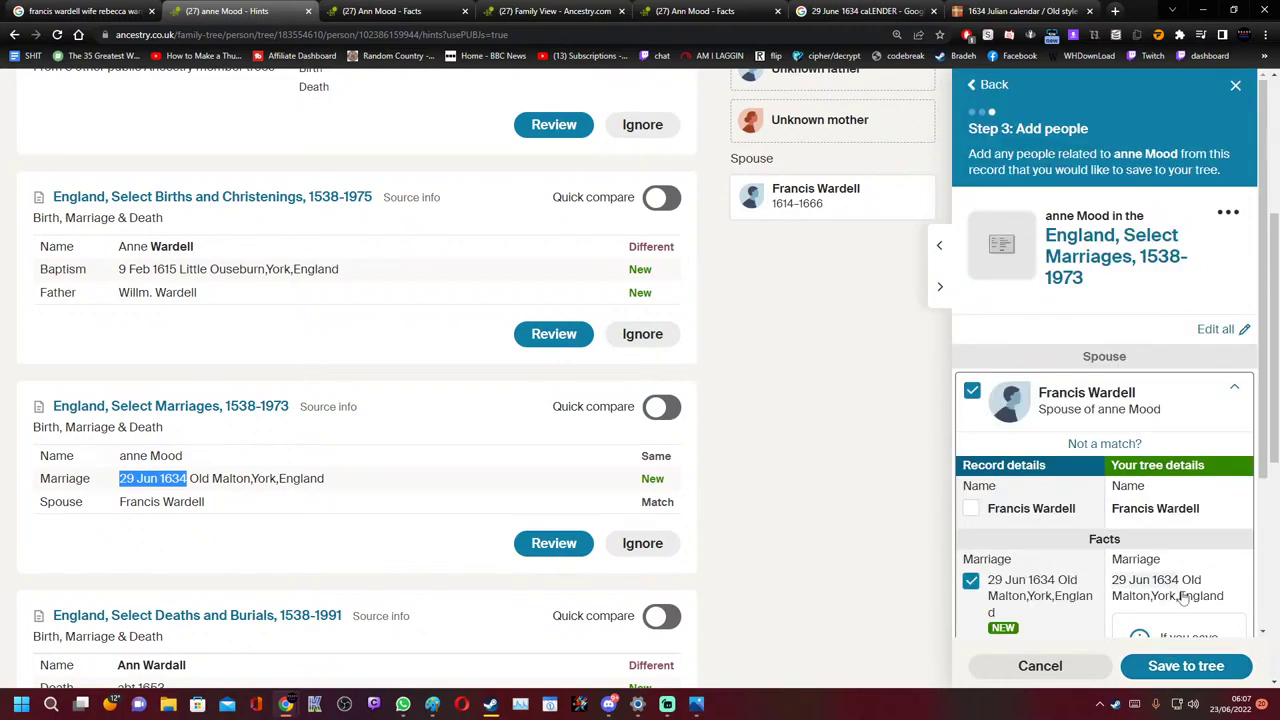
{"action": "left_click", "coordinate": [1166, 670]}
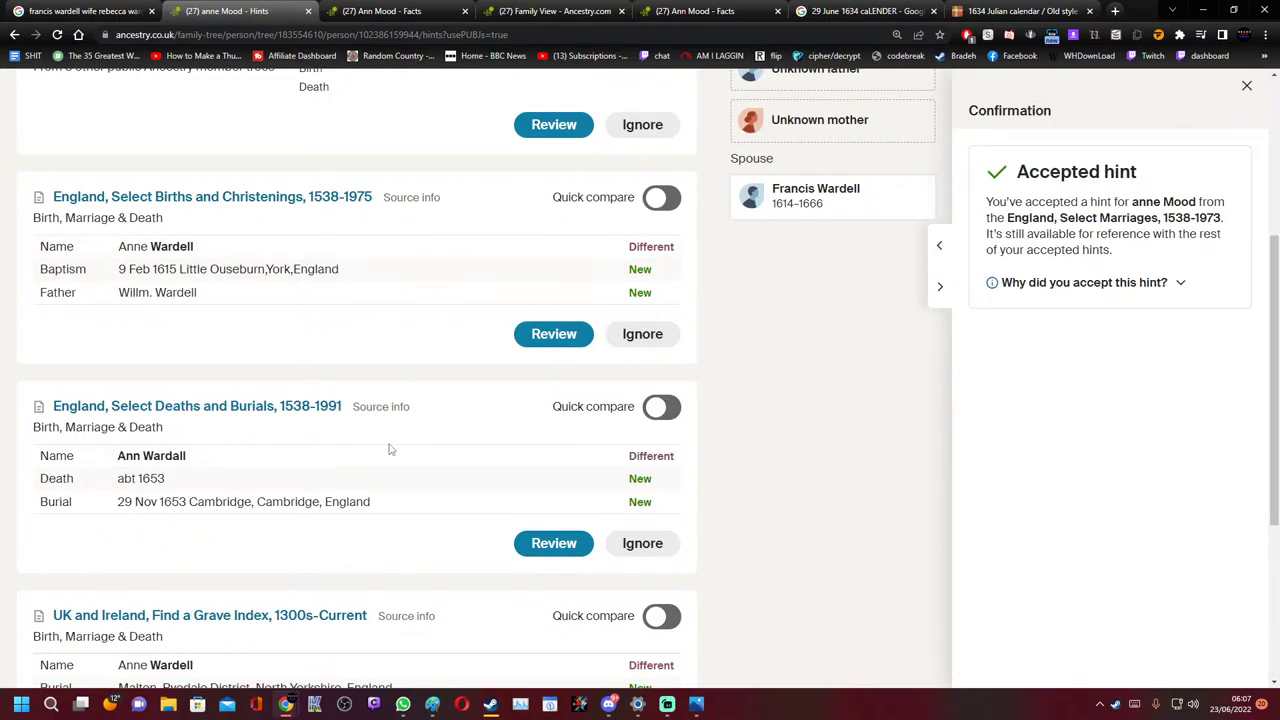
Check the wife's remaining death and burial hints against her facts in the Kimberley to Nendick tree
{"action": "scroll", "coordinate": [283, 480], "scroll_direction": "down", "scroll_amount": 3}
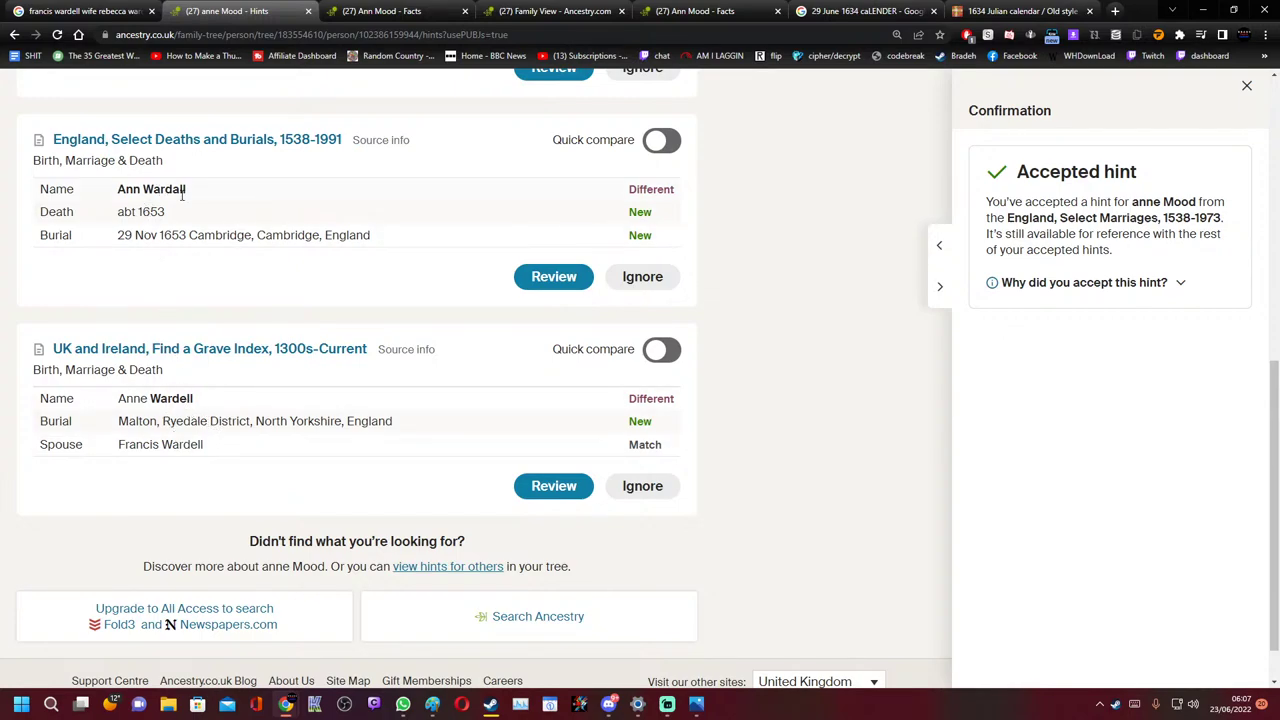
{"action": "scroll", "coordinate": [182, 196], "scroll_direction": "up", "scroll_amount": 2}
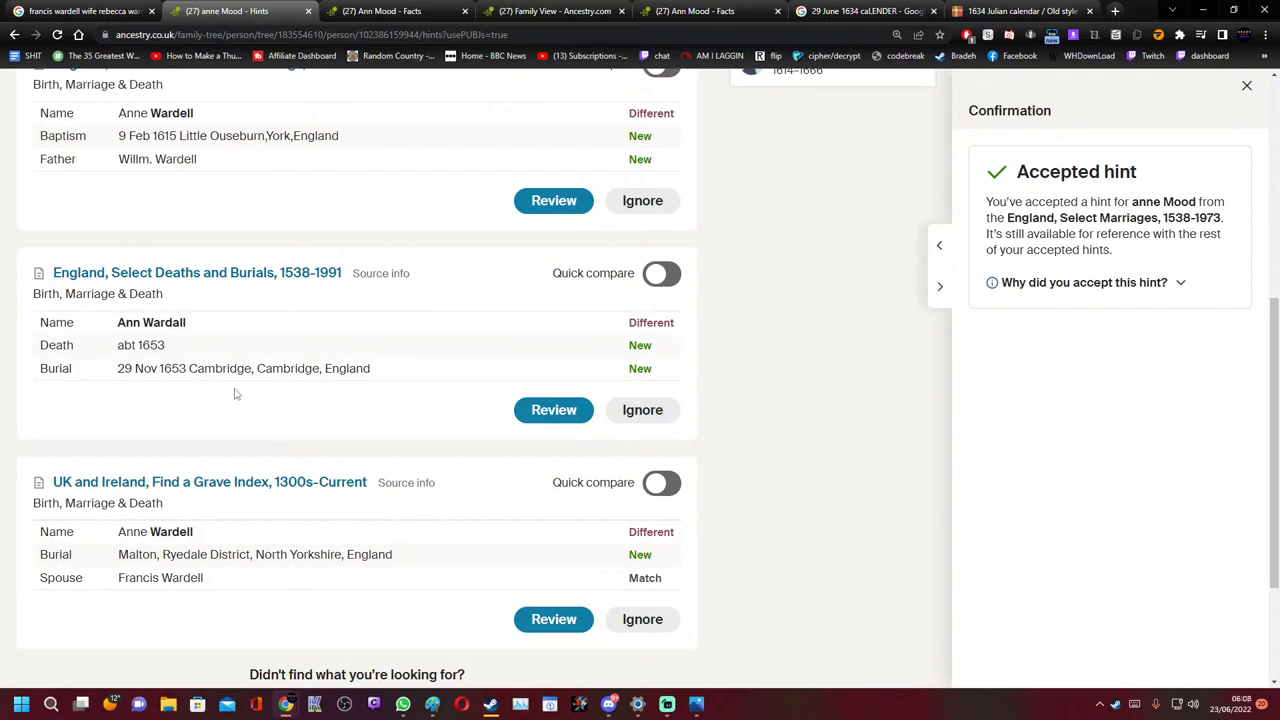
{"action": "left_click", "coordinate": [382, 11]}
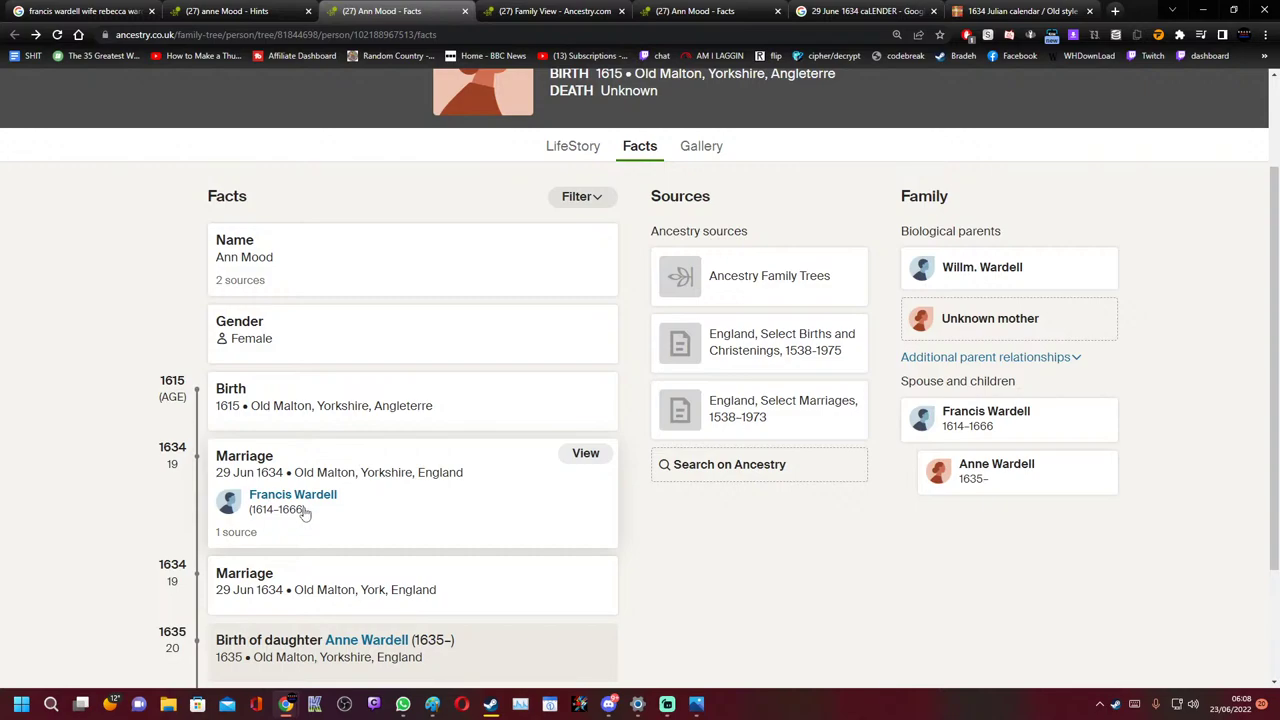
{"action": "key", "text": "ctrl+shift+Tab"}
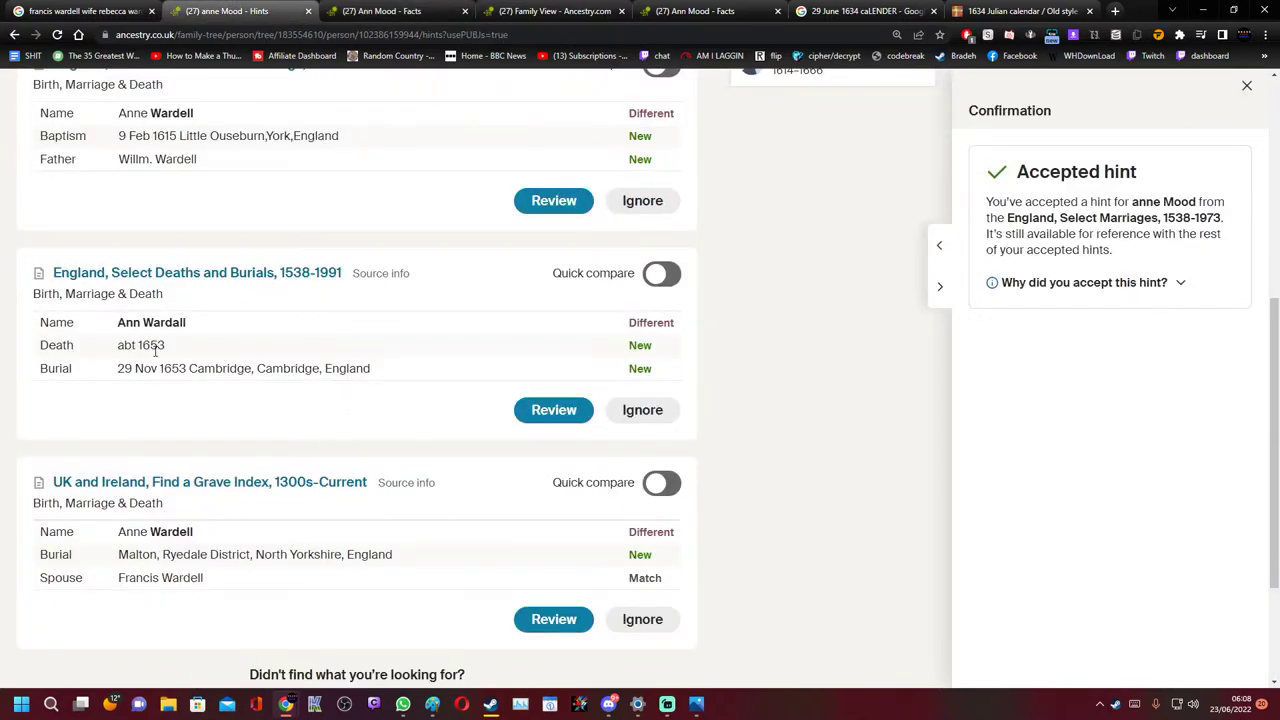
Compare the 1653 Cambridge burial hint with the Malton Find a Grave hint, and open the Deaths and Burials record for review
{"action": "left_click_drag", "start_coordinate": [164, 346], "coordinate": [124, 346]}
{"action": "scroll", "coordinate": [185, 480], "scroll_direction": "down", "scroll_amount": 2}
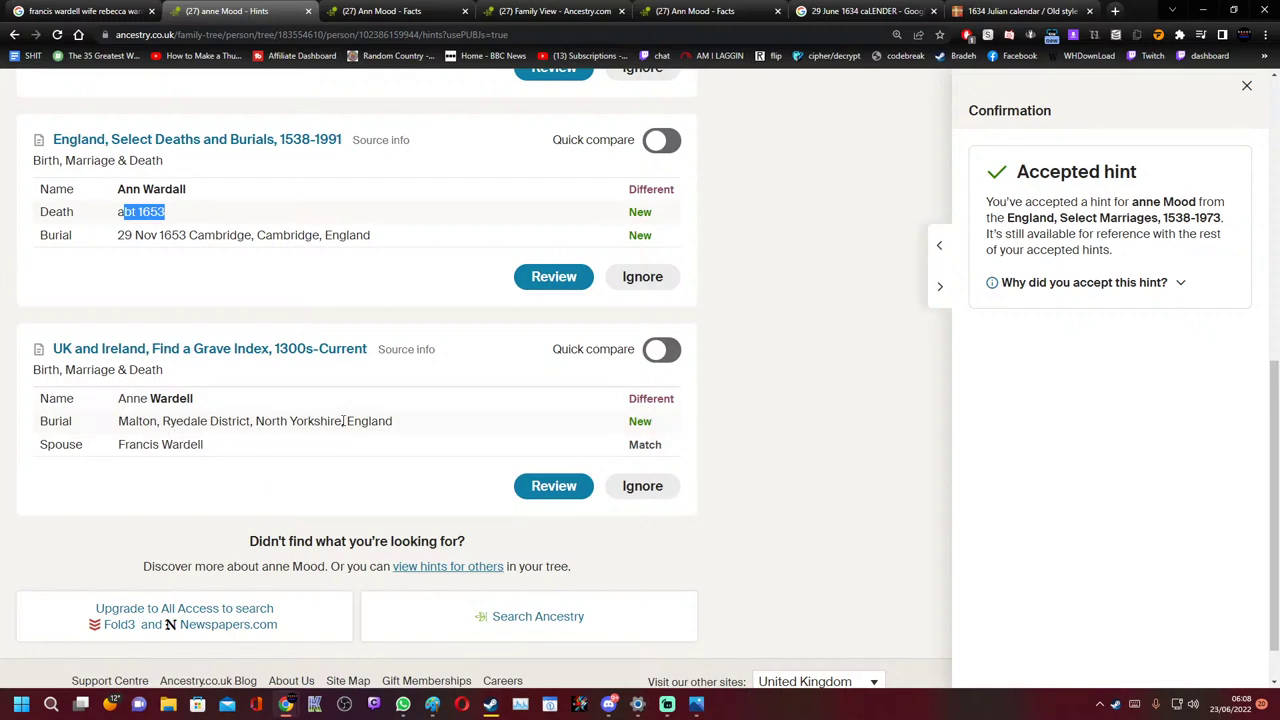
{"action": "left_click_drag", "start_coordinate": [400, 421], "coordinate": [118, 421]}
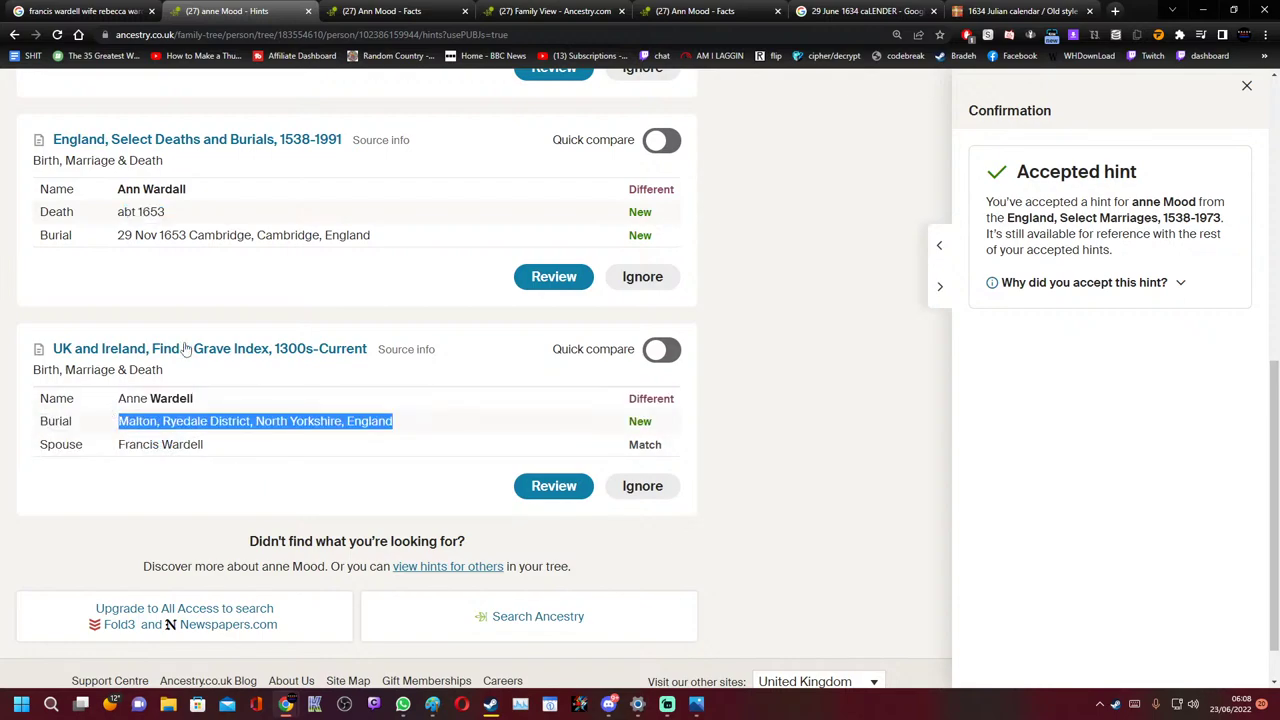
{"action": "left_click_drag", "start_coordinate": [376, 246], "coordinate": [297, 305]}
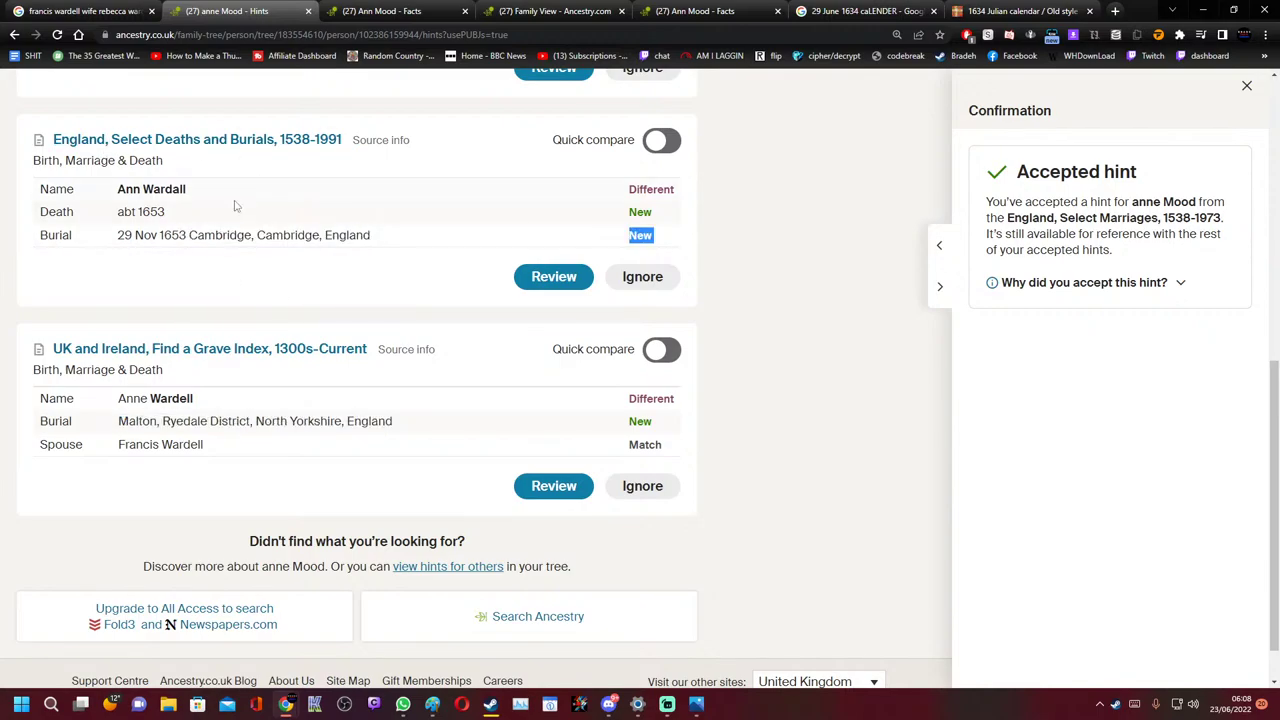
{"action": "scroll", "coordinate": [348, 507], "scroll_direction": "down", "scroll_amount": 1}
{"action": "scroll", "coordinate": [340, 449], "scroll_direction": "up", "scroll_amount": 5}
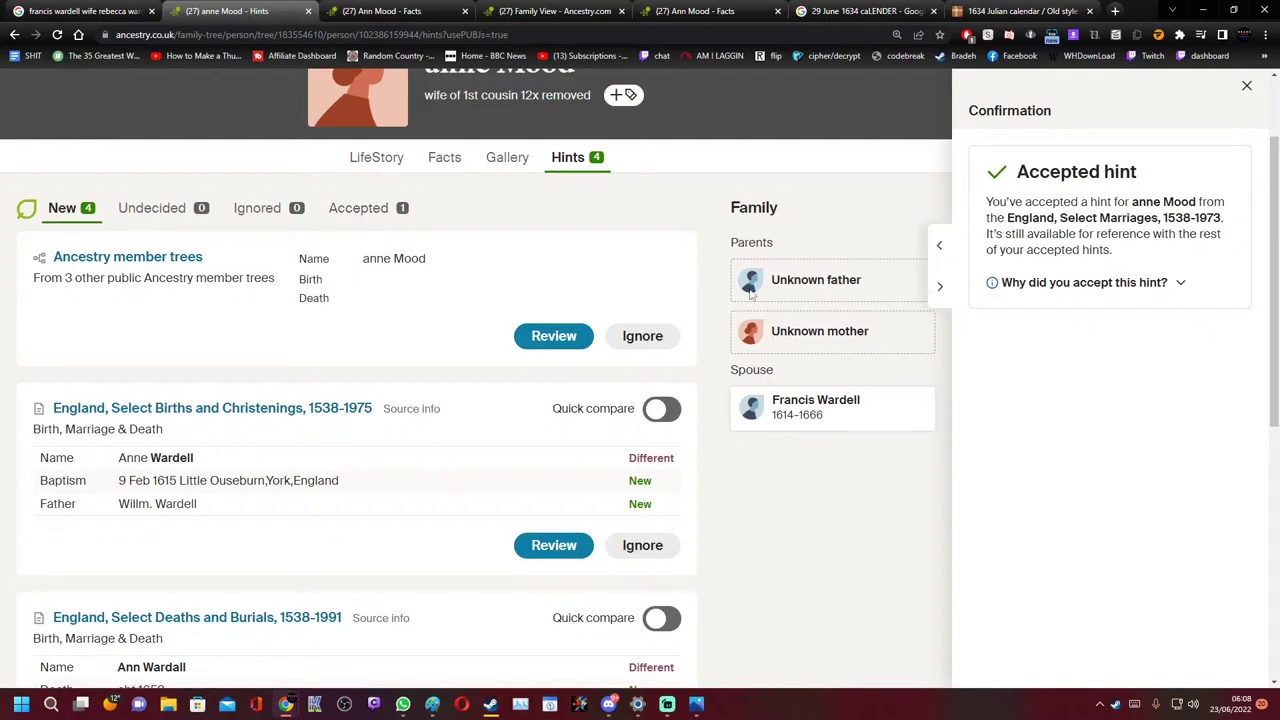
{"action": "scroll", "coordinate": [175, 456], "scroll_direction": "down", "scroll_amount": 3}
{"action": "scroll", "coordinate": [300, 473], "scroll_direction": "down", "scroll_amount": 1}
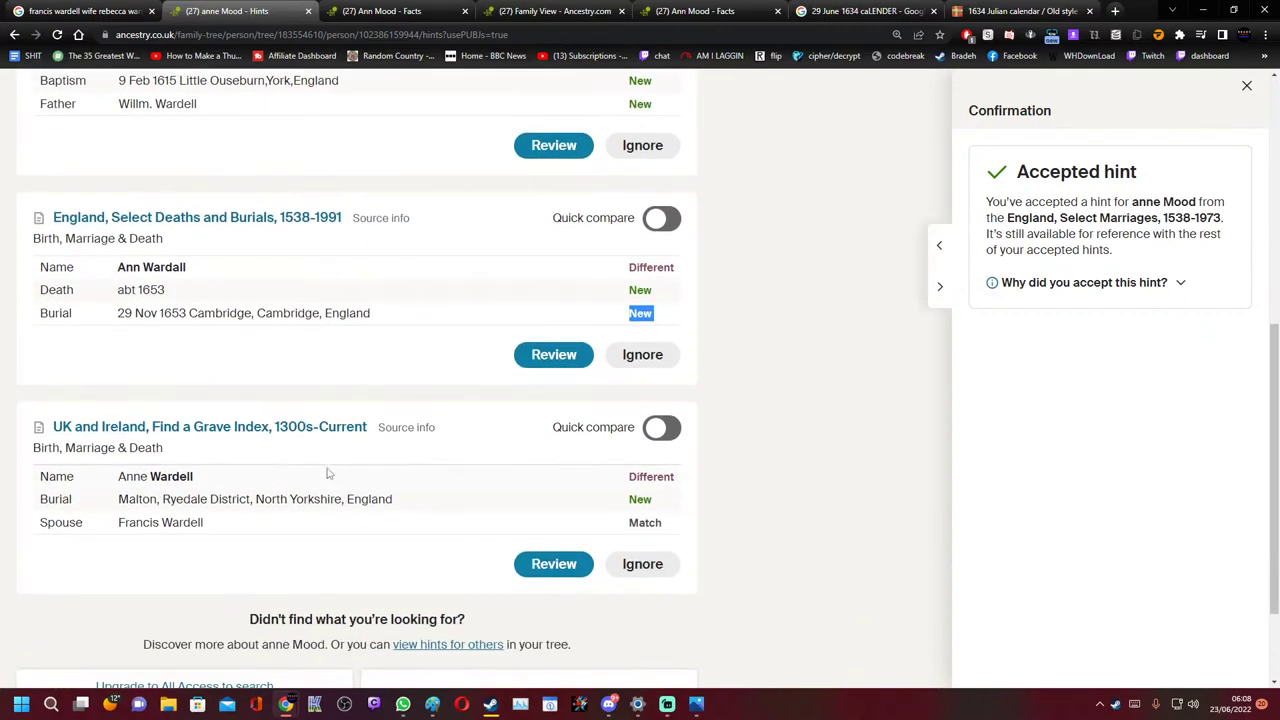
{"action": "left_click", "coordinate": [176, 220]}
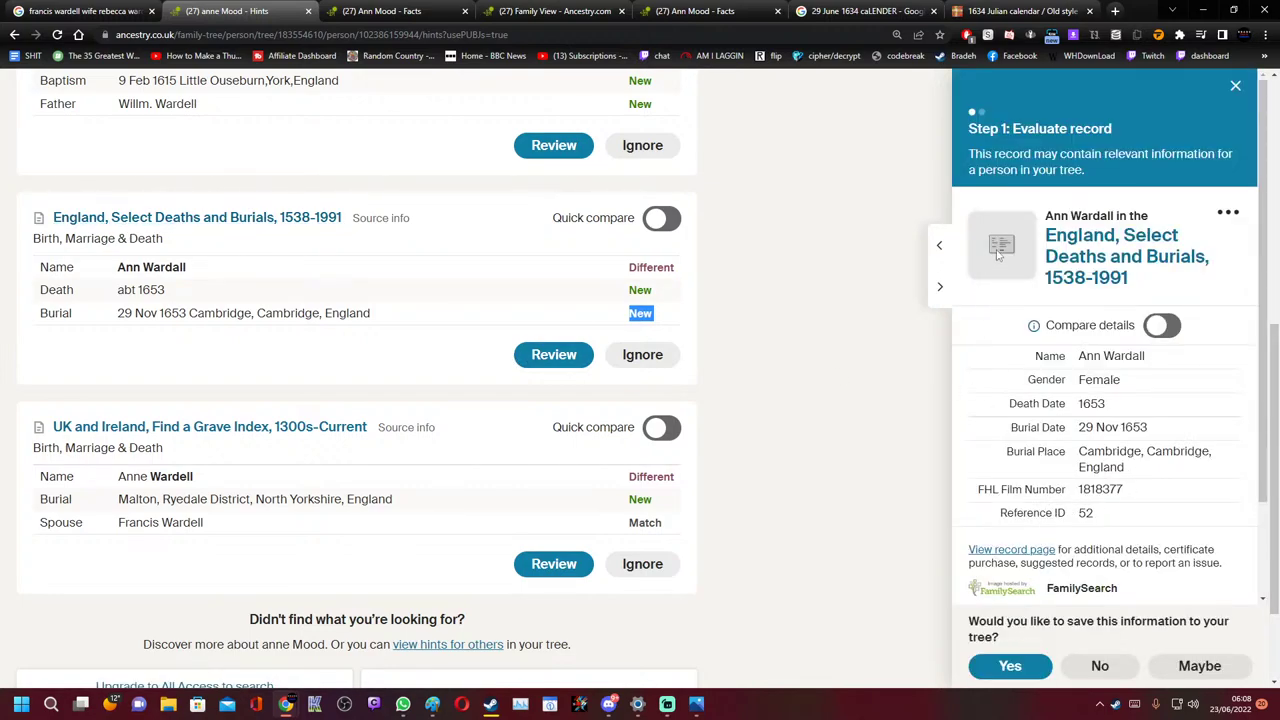
Leave the burial record unsaved, and return to the own tree's family view around the 1580–1658 father and his children
{"action": "scroll", "coordinate": [520, 150], "scroll_direction": "up", "scroll_amount": 5}
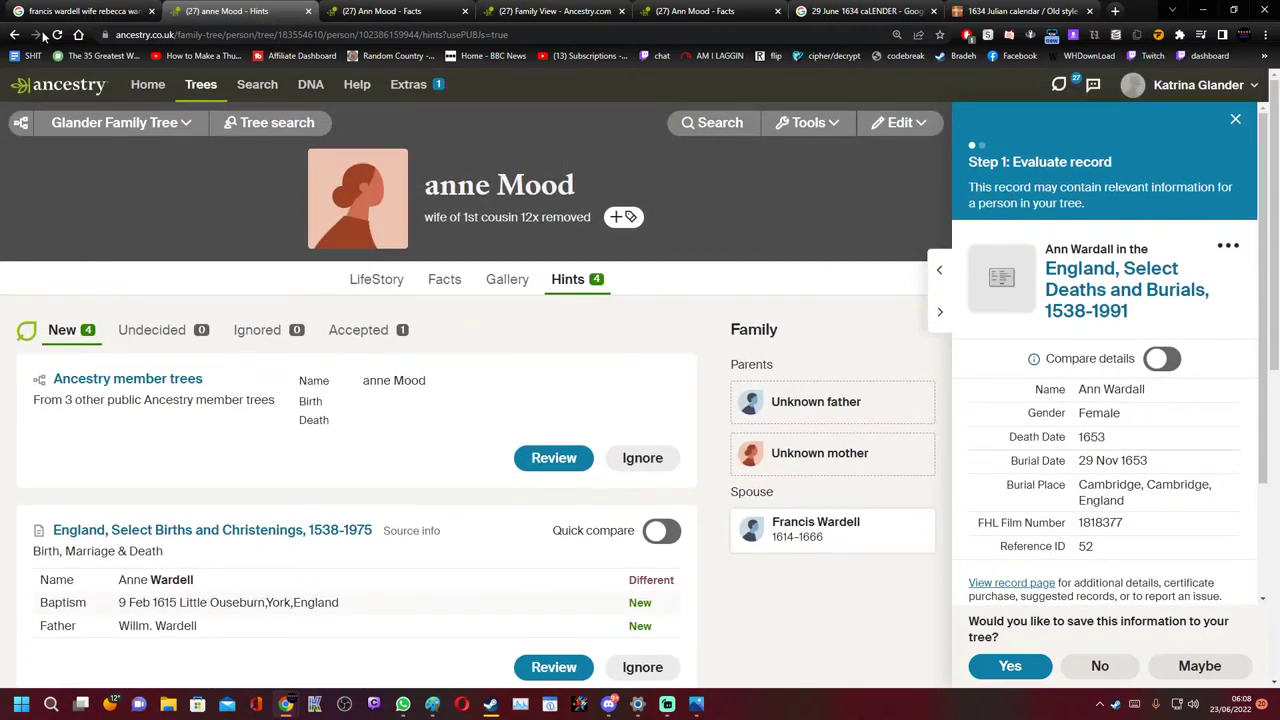
{"action": "left_click", "coordinate": [16, 36]}
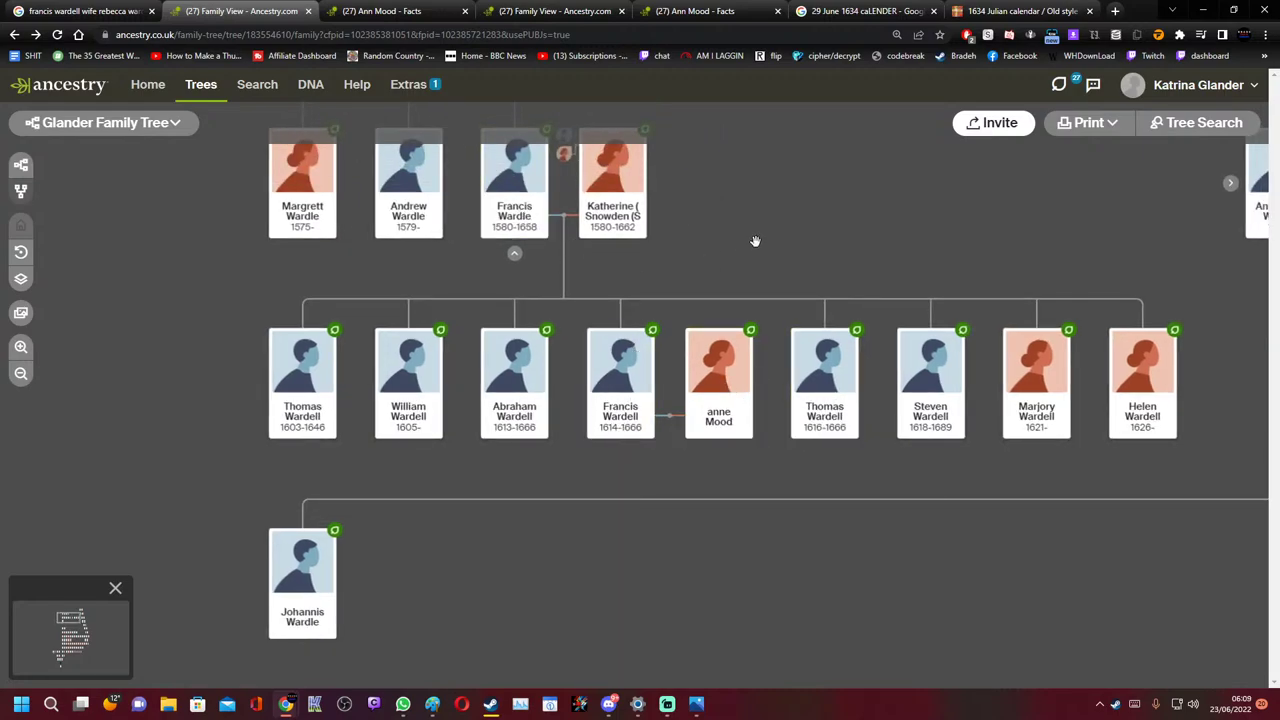
{"action": "left_click_drag", "start_coordinate": [754, 240], "coordinate": [745, 426]}
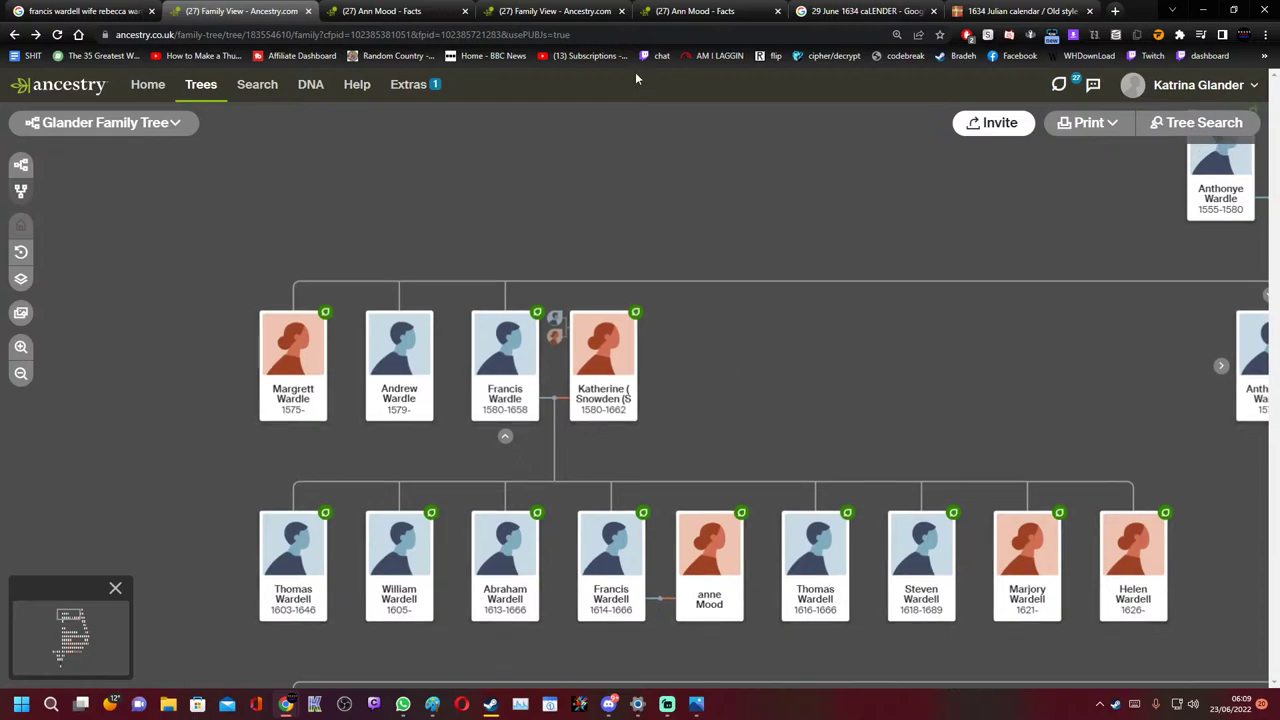
Switch to the church monument photo and examine its upper and lower inscriptions, close up and as a whole
{"action": "left_click", "coordinate": [1203, 11]}
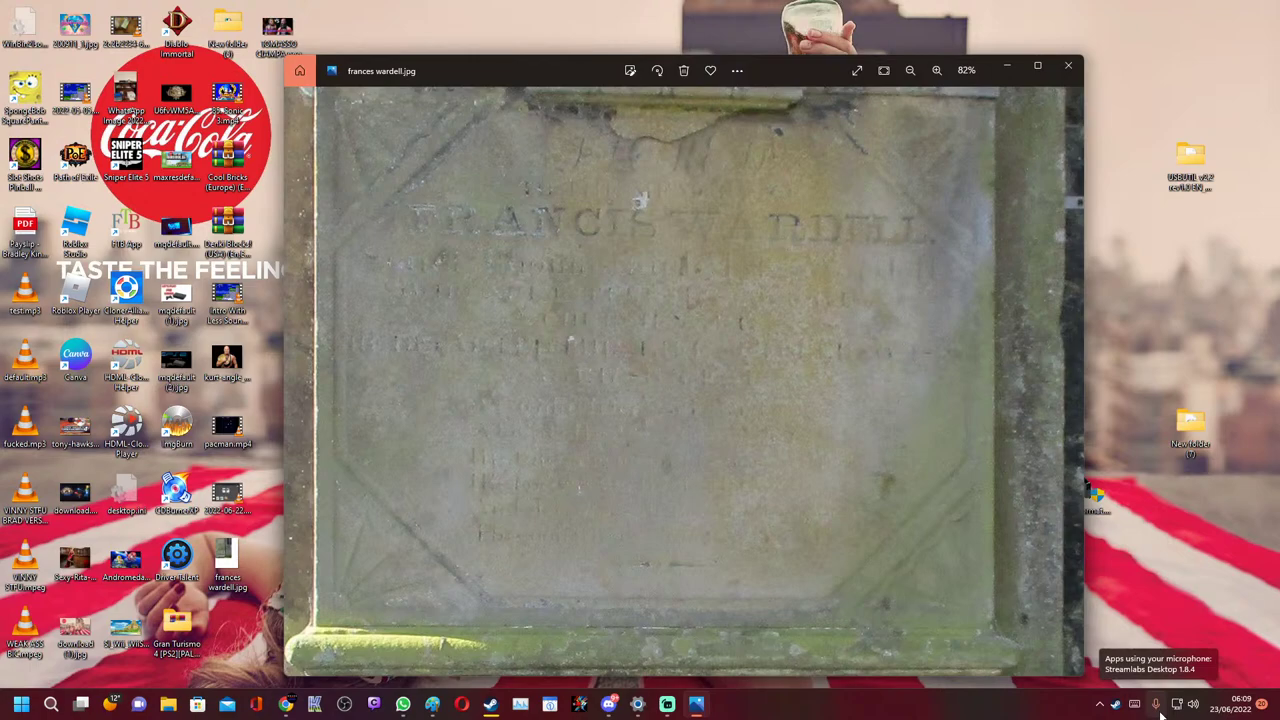
{"action": "scroll", "coordinate": [694, 363], "scroll_direction": "up", "scroll_amount": 5}
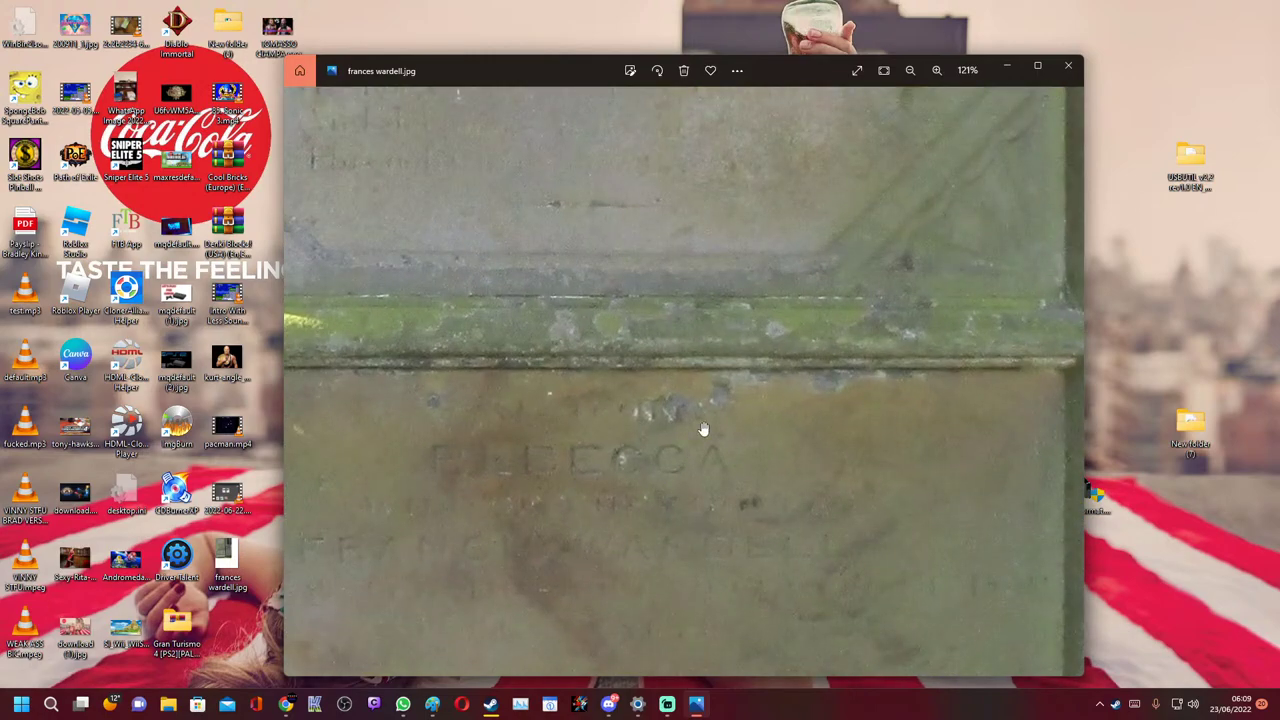
{"action": "scroll", "coordinate": [697, 426], "scroll_direction": "down", "scroll_amount": 5}
{"action": "scroll", "coordinate": [689, 426], "scroll_direction": "down", "scroll_amount": 2}
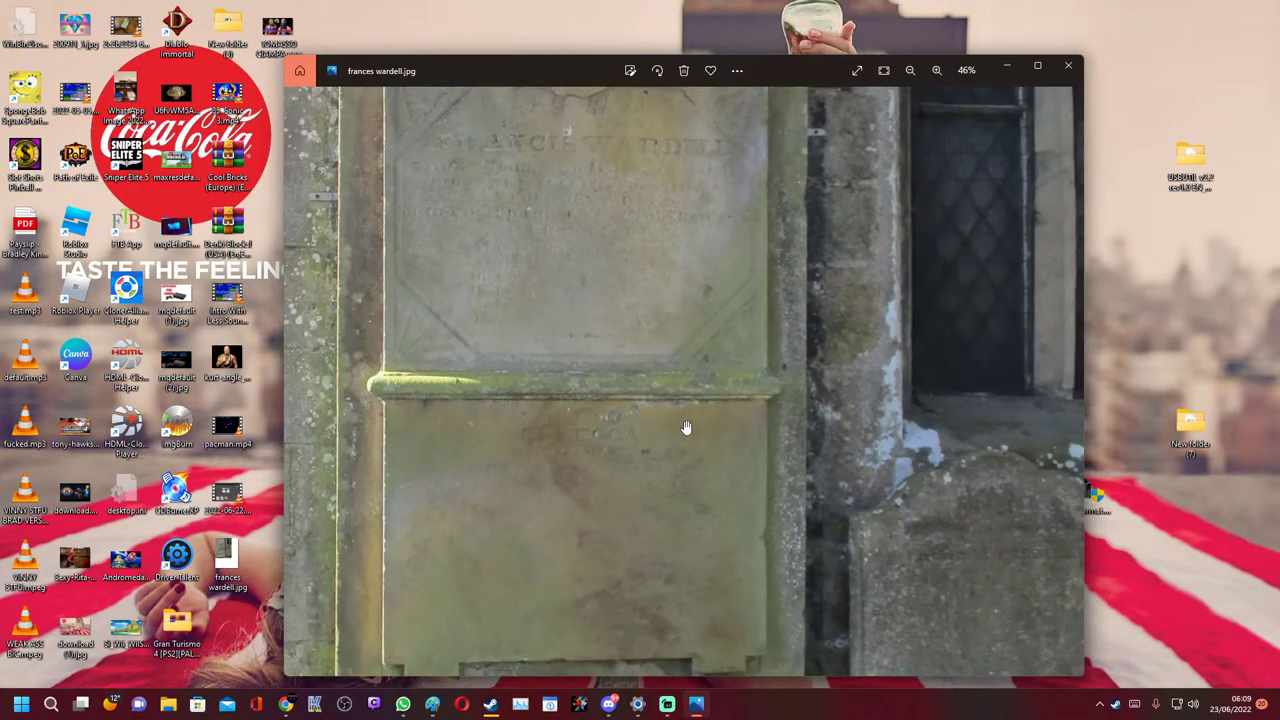
{"action": "scroll", "coordinate": [651, 418], "scroll_direction": "down", "scroll_amount": 2}
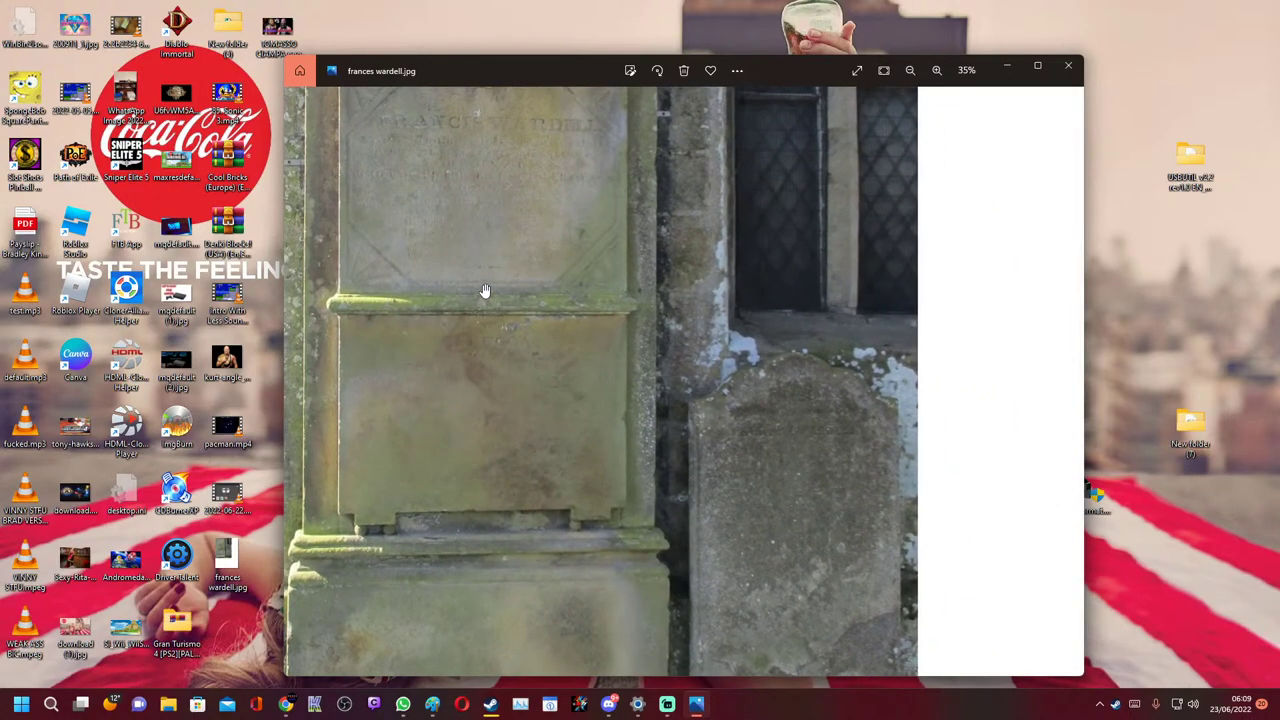
Switch from the photo to the own Ancestry tree's family view and search the tree for the wife's first name
{"action": "mouse_move", "coordinate": [286, 708]}
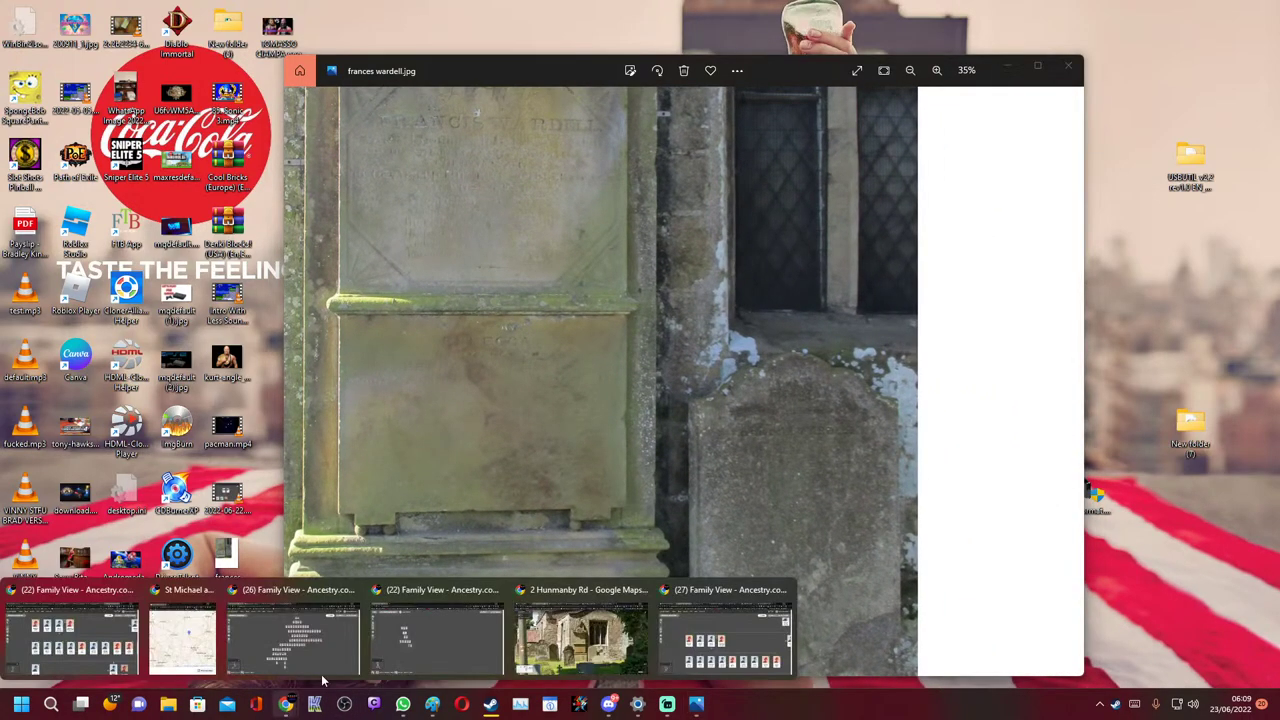
{"action": "mouse_move", "coordinate": [585, 645]}
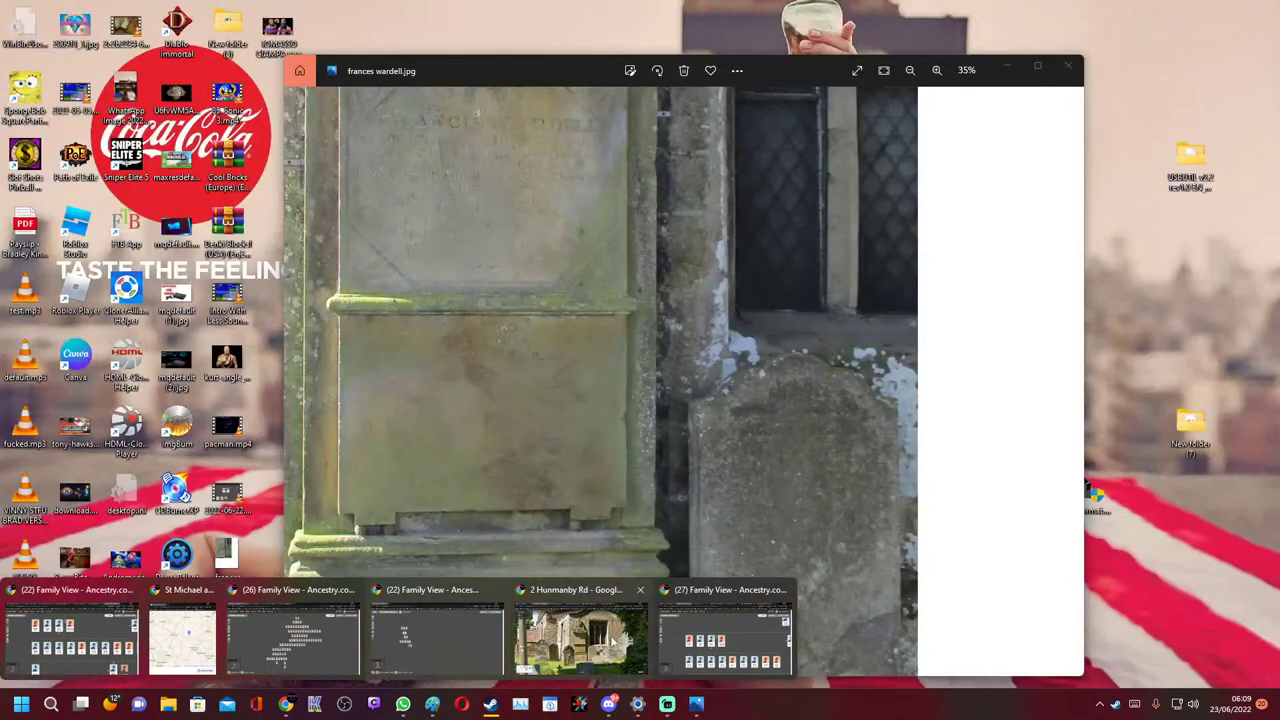
{"action": "left_click", "coordinate": [725, 638]}
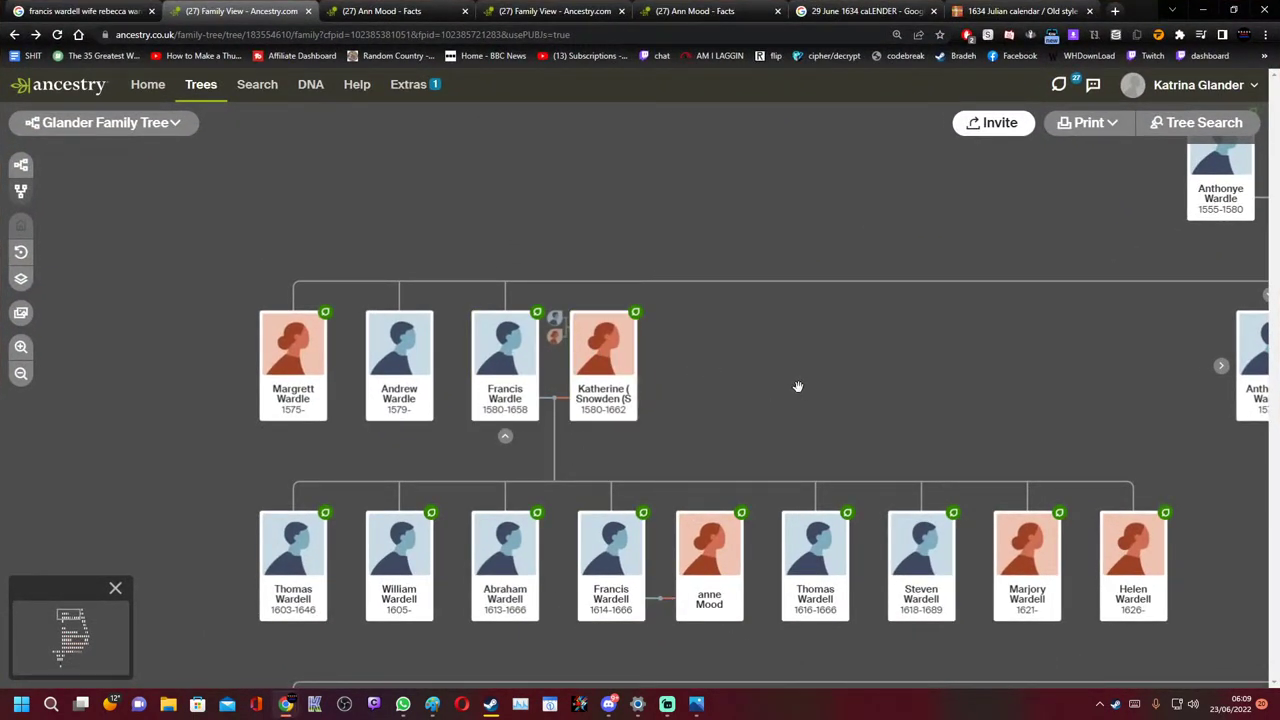
{"action": "left_click_drag", "start_coordinate": [798, 387], "coordinate": [594, 445]}
{"action": "left_click", "coordinate": [1190, 123]}
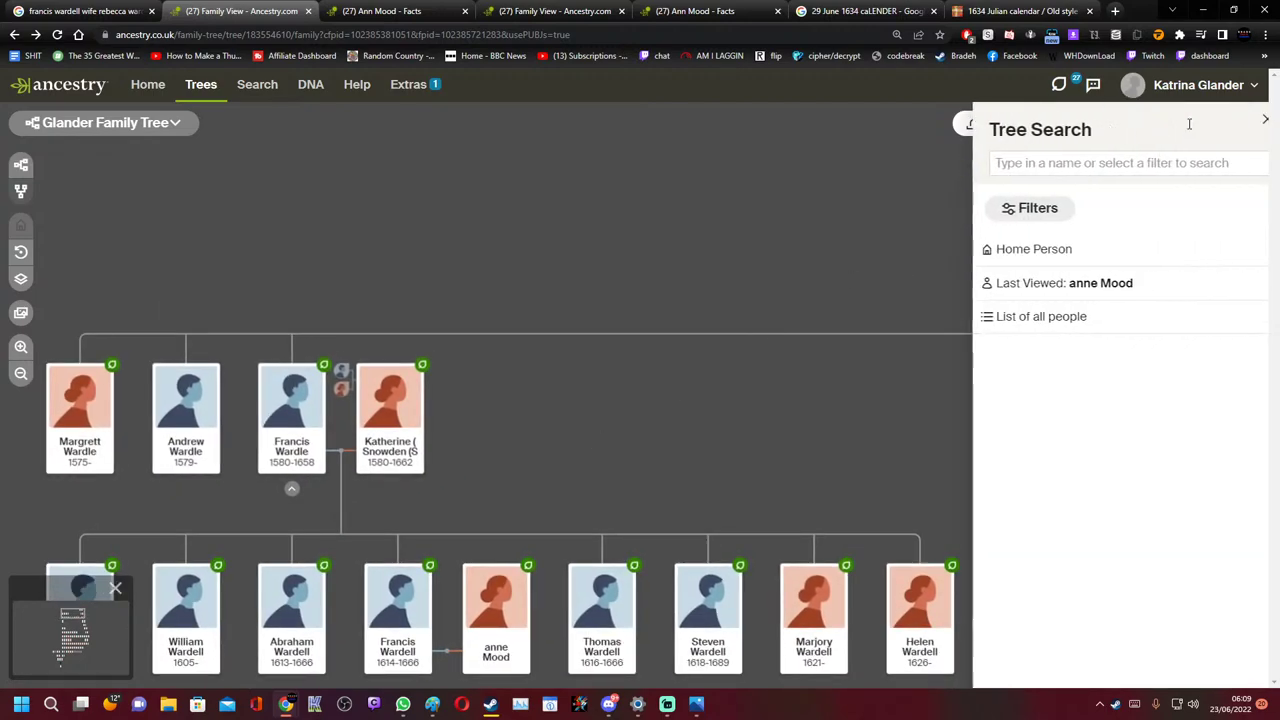
{"action": "type", "text": "REBECCA"}
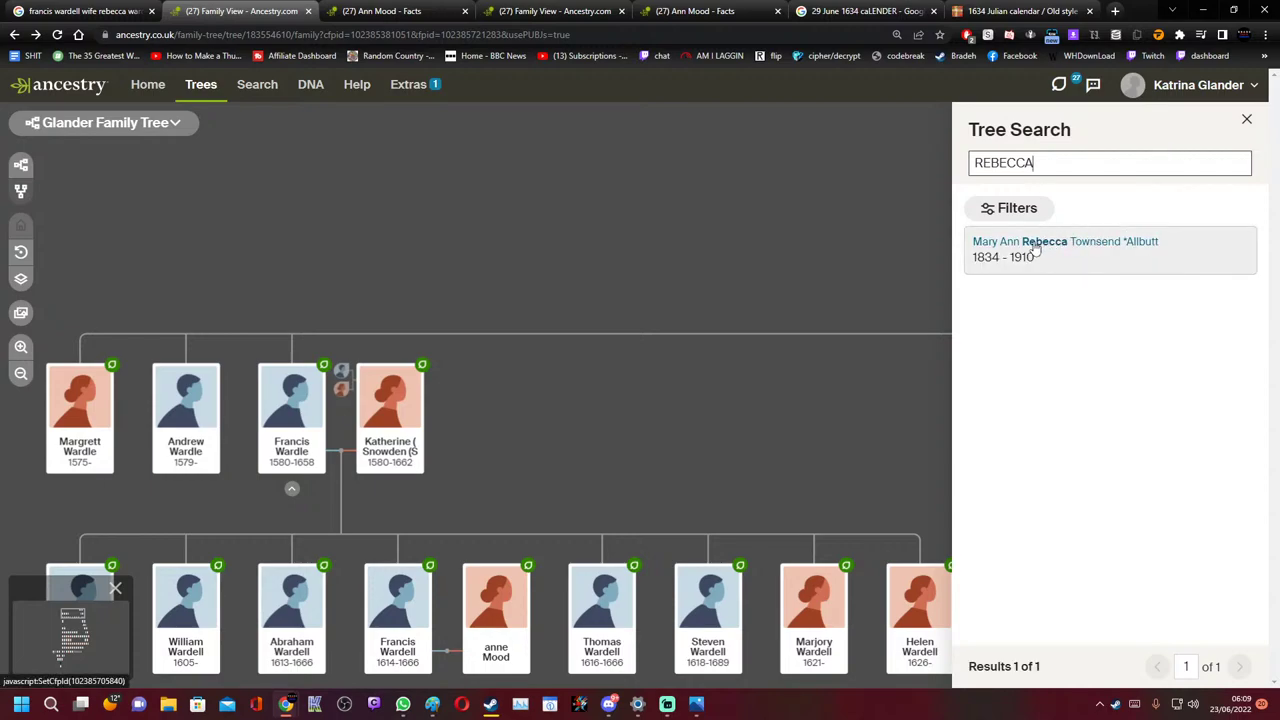
{"action": "double_click", "coordinate": [1050, 163]}
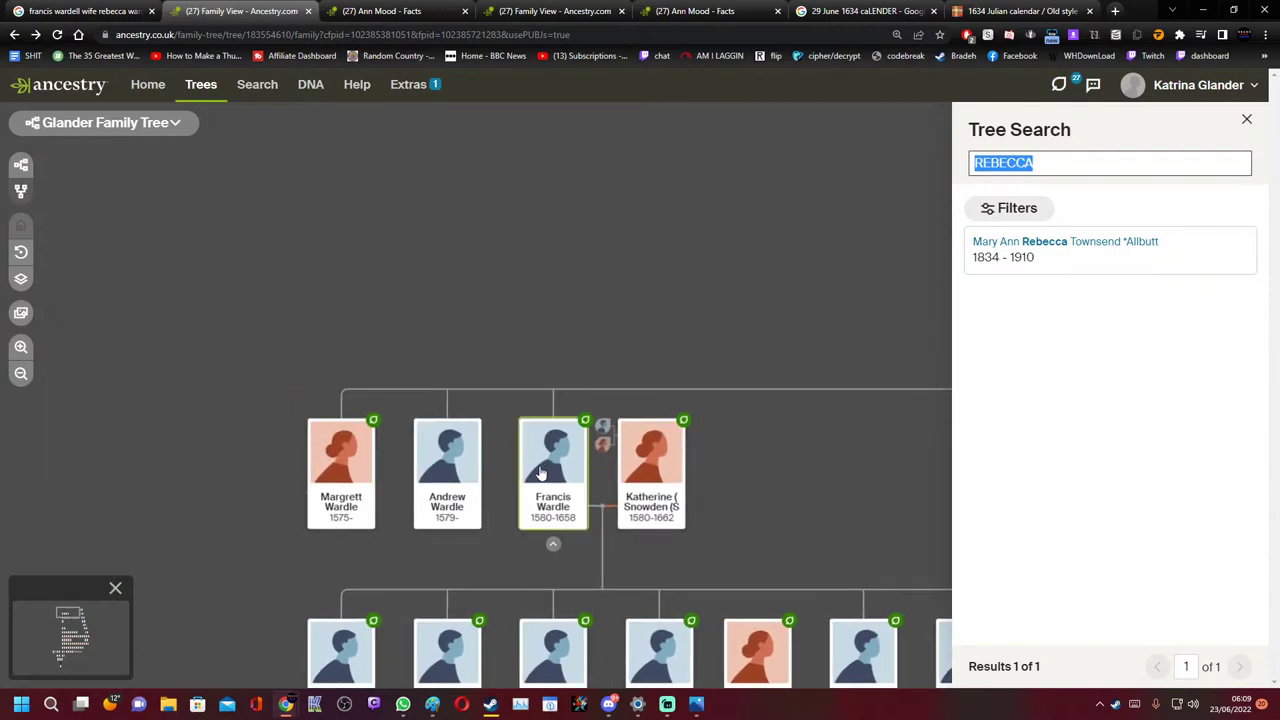
{"action": "left_click", "coordinate": [254, 166]}
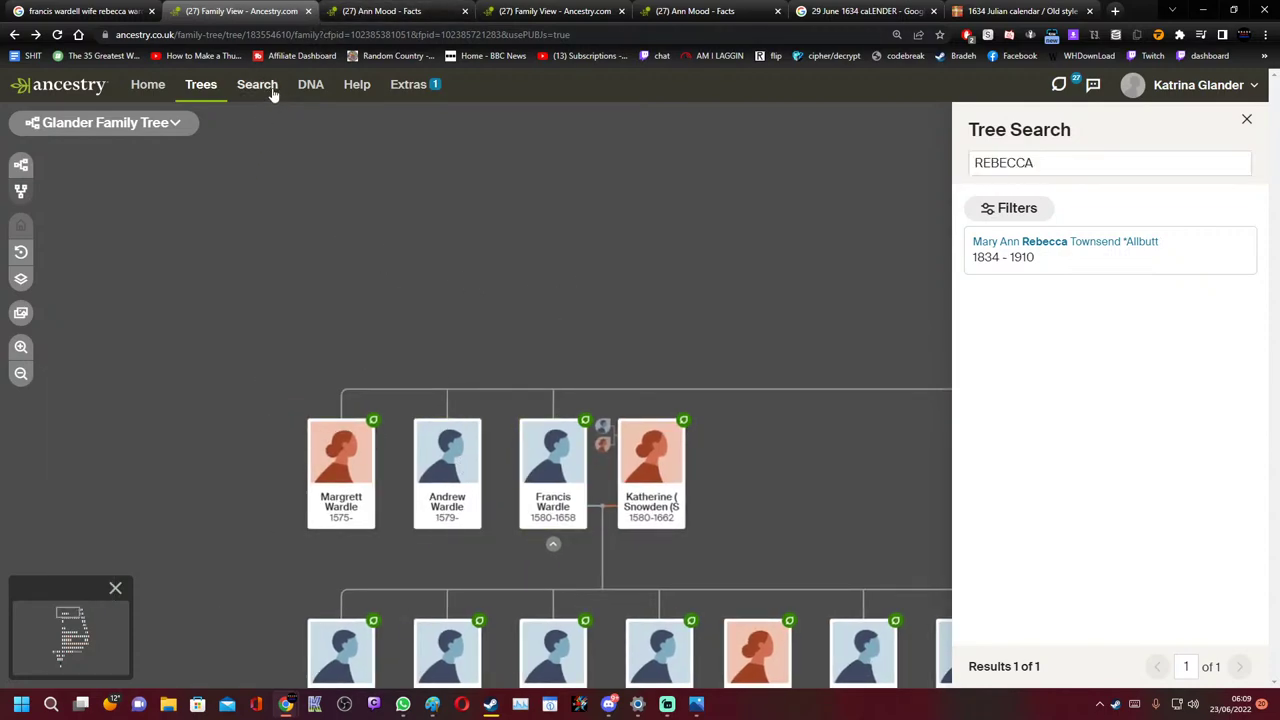
Open Ancestry's general record search and enter the wife's first name and married surname
{"action": "left_click", "coordinate": [273, 93]}
{"action": "left_click", "coordinate": [206, 126]}
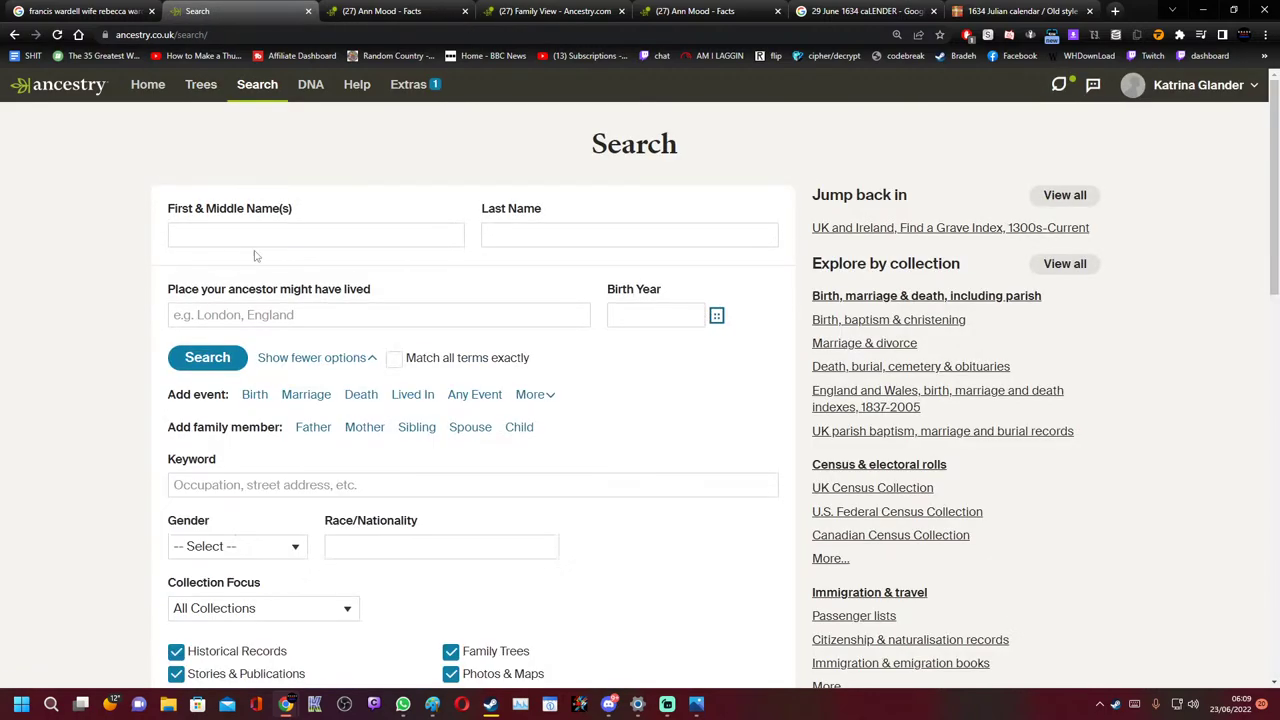
{"action": "left_click", "coordinate": [217, 239]}
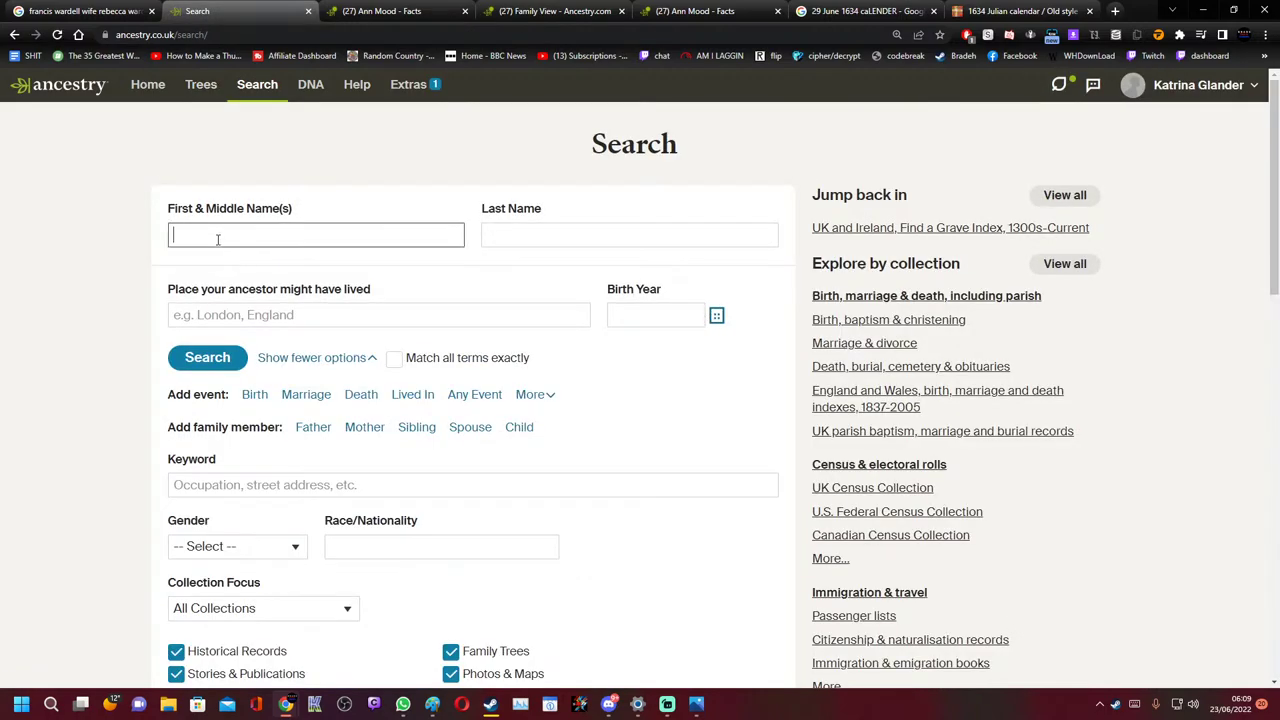
{"action": "type", "text": "REBECCA"}
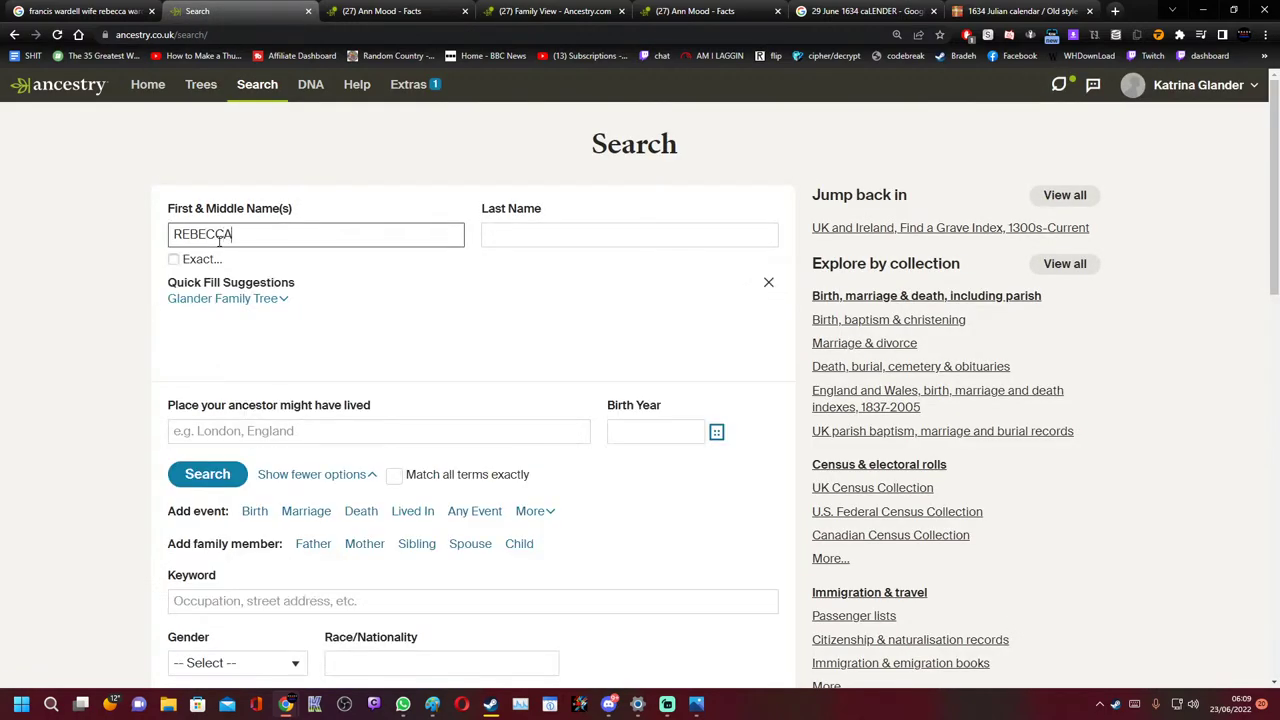
{"action": "left_click", "coordinate": [529, 236]}
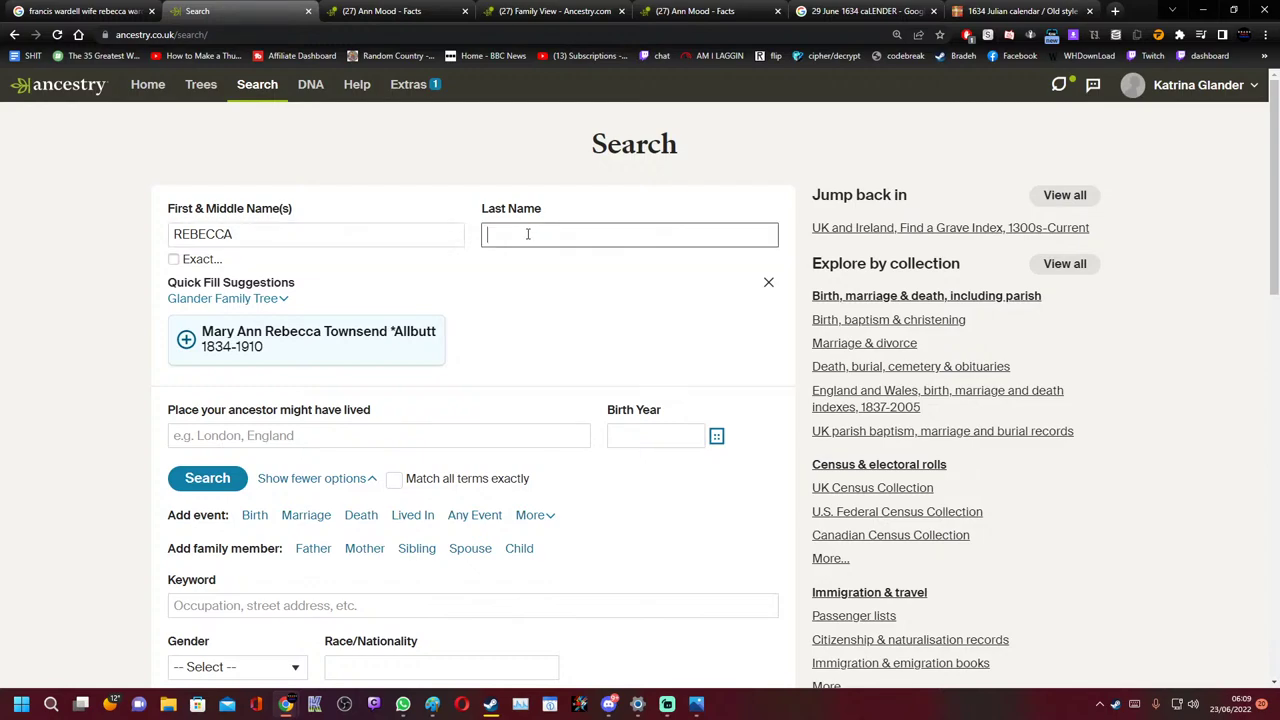
{"action": "type", "text": "WARDEL"}
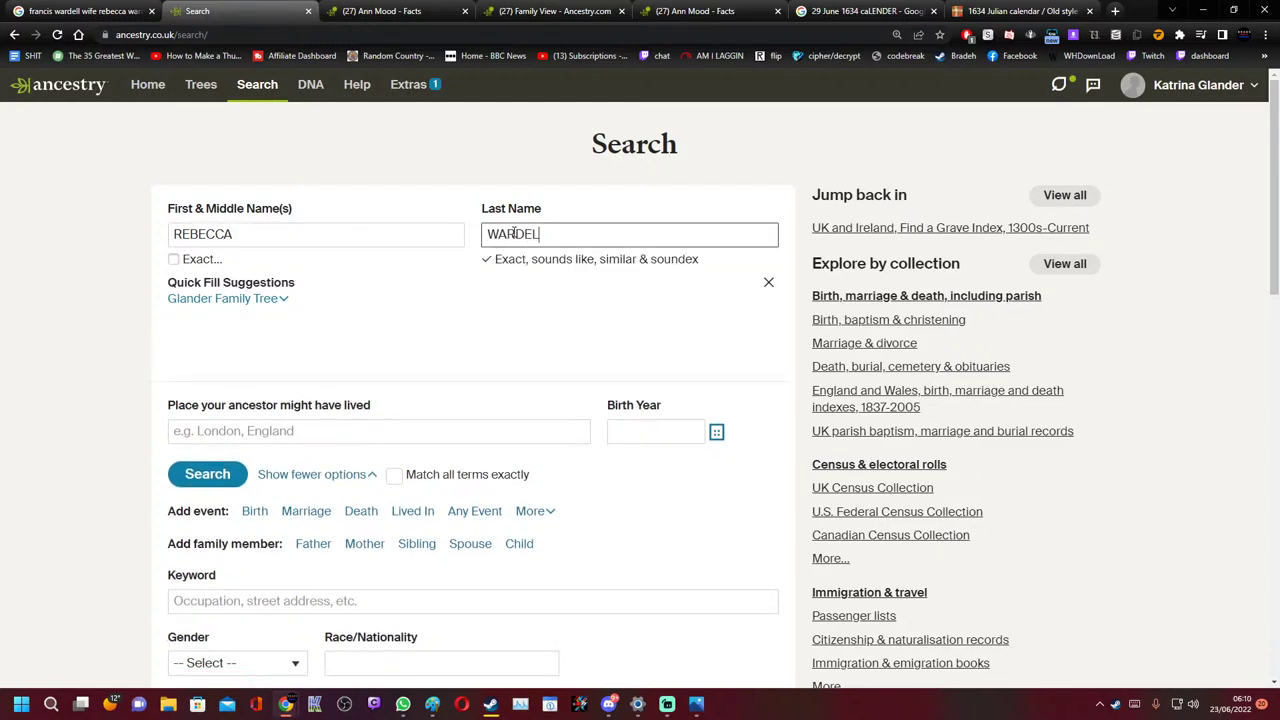
{"action": "type", "text": "L"}
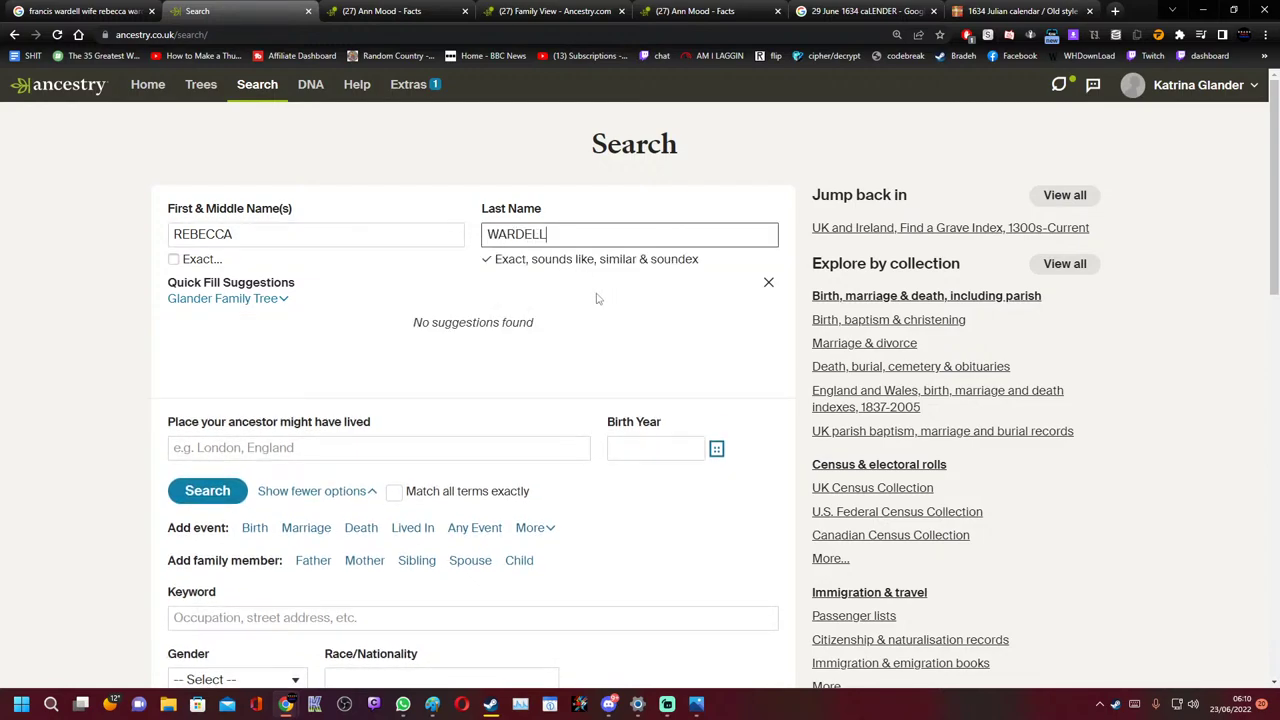
Set the place the ancestor might have lived to Yorkshire, England, and run the record search
{"action": "scroll", "coordinate": [376, 382], "scroll_direction": "down", "scroll_amount": 1}
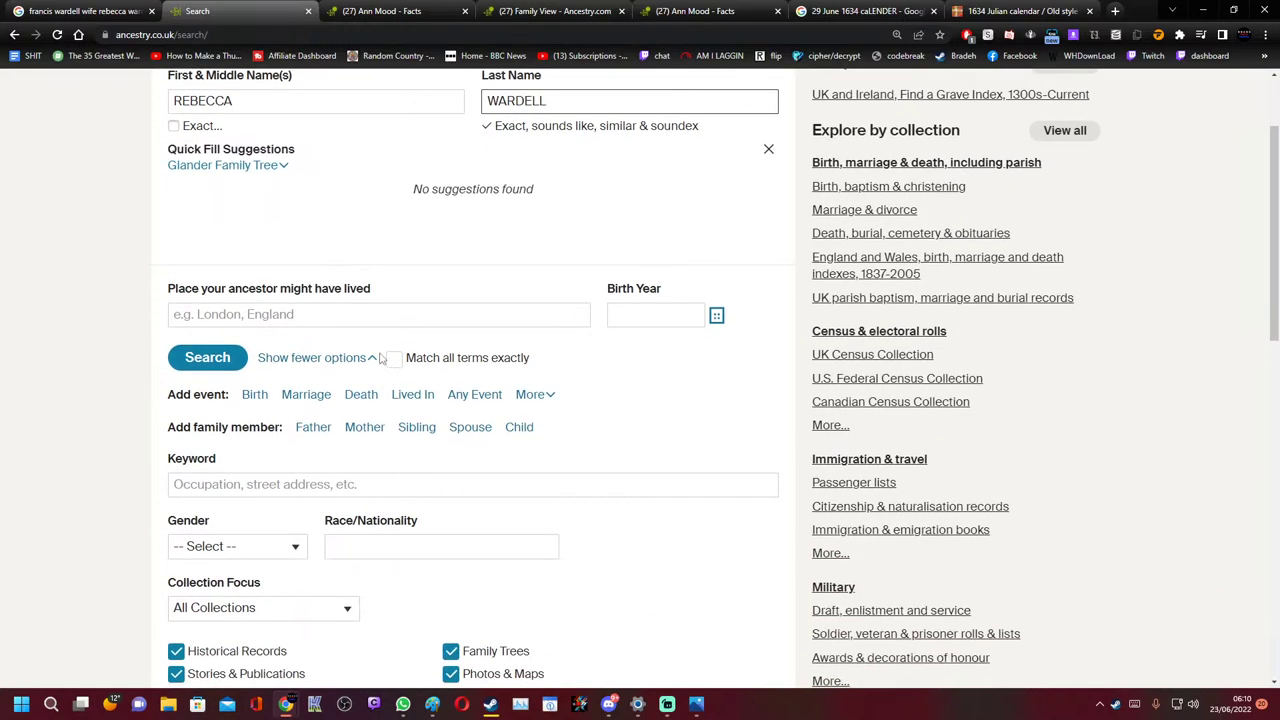
{"action": "left_click", "coordinate": [304, 320]}
{"action": "type", "text": "YOU"}
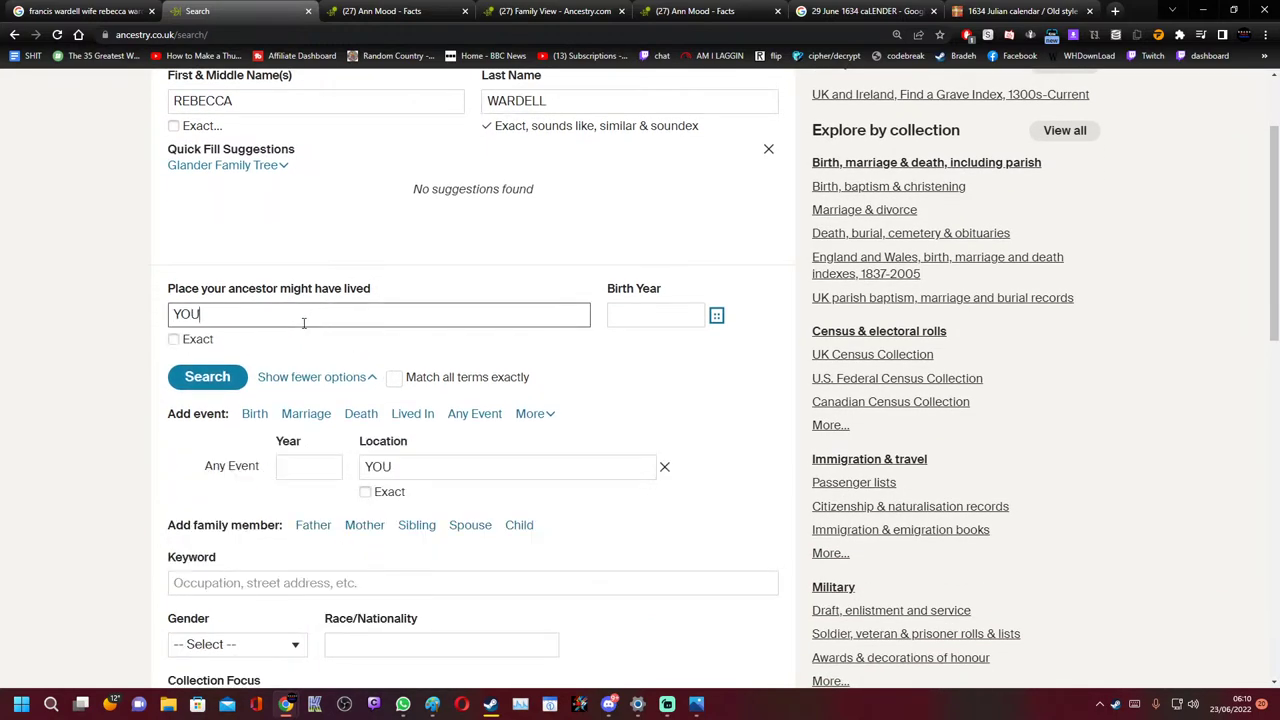
{"action": "type", "text": "TK"}
{"action": "key", "text": "BackSpace"}
{"action": "key", "text": "BackSpace"}
{"action": "key", "text": "BackSpace"}
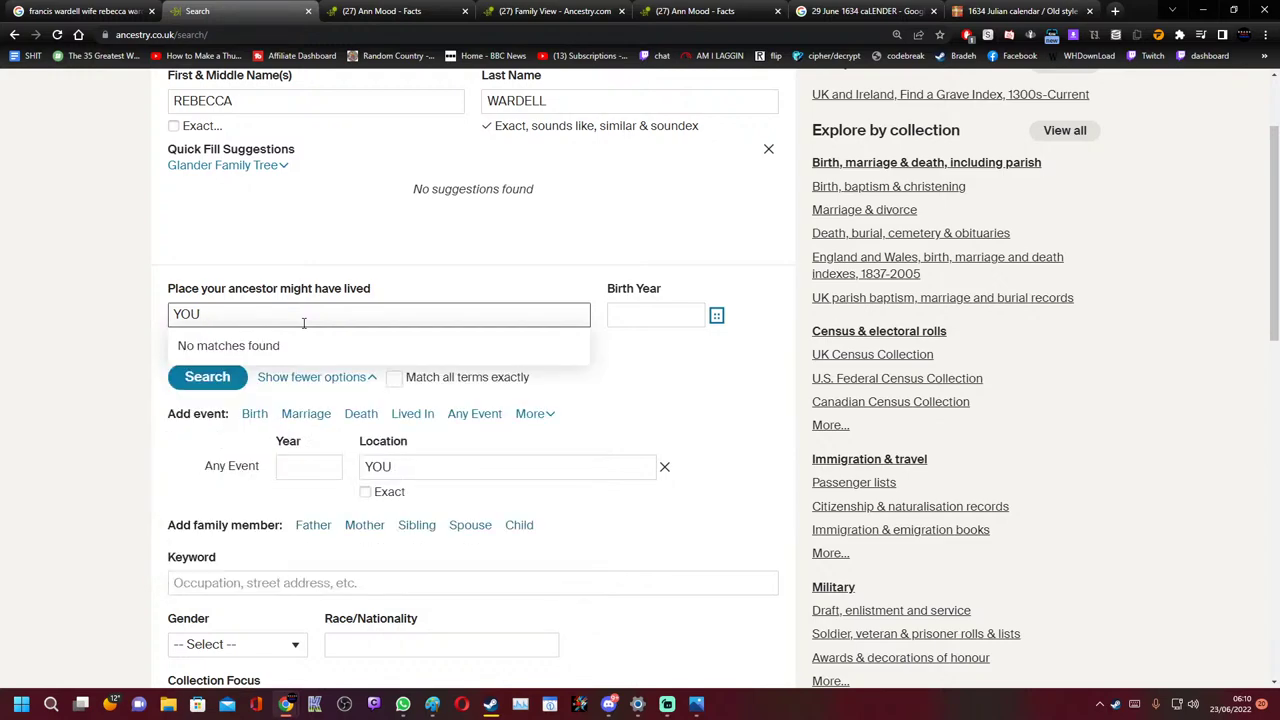
{"action": "type", "text": "RKSHIRE"}
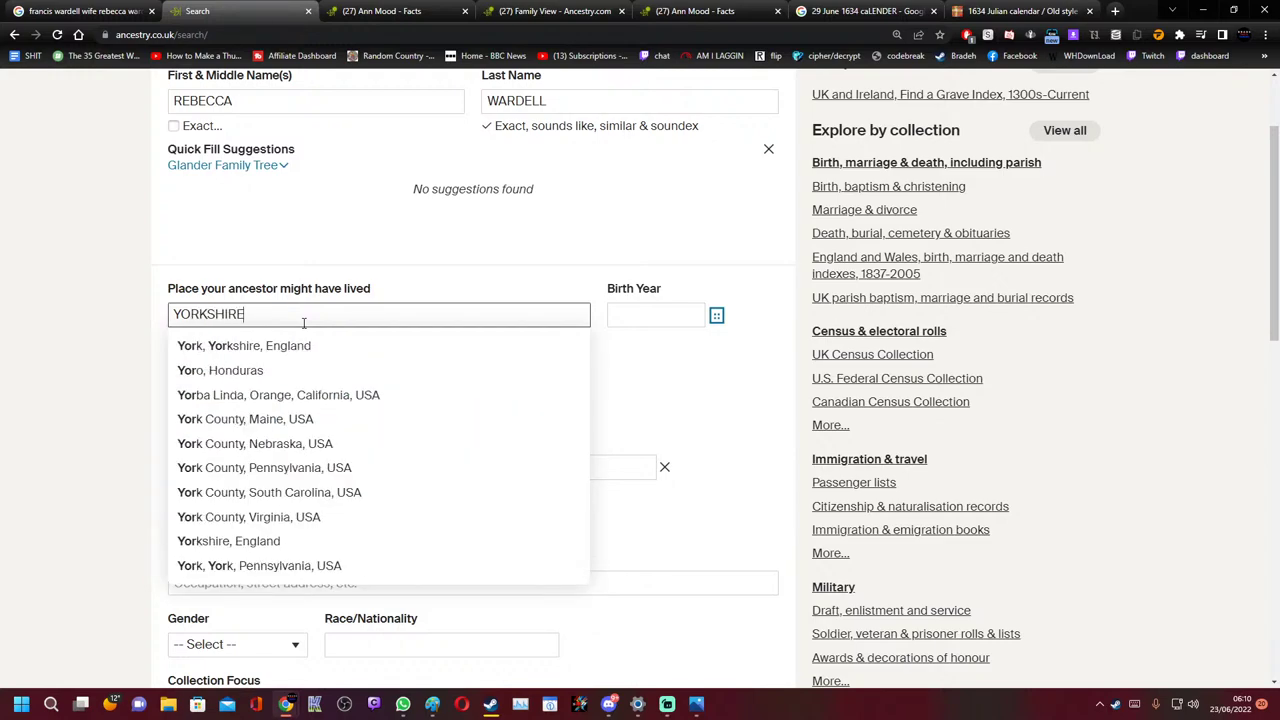
{"action": "left_click", "coordinate": [264, 346]}
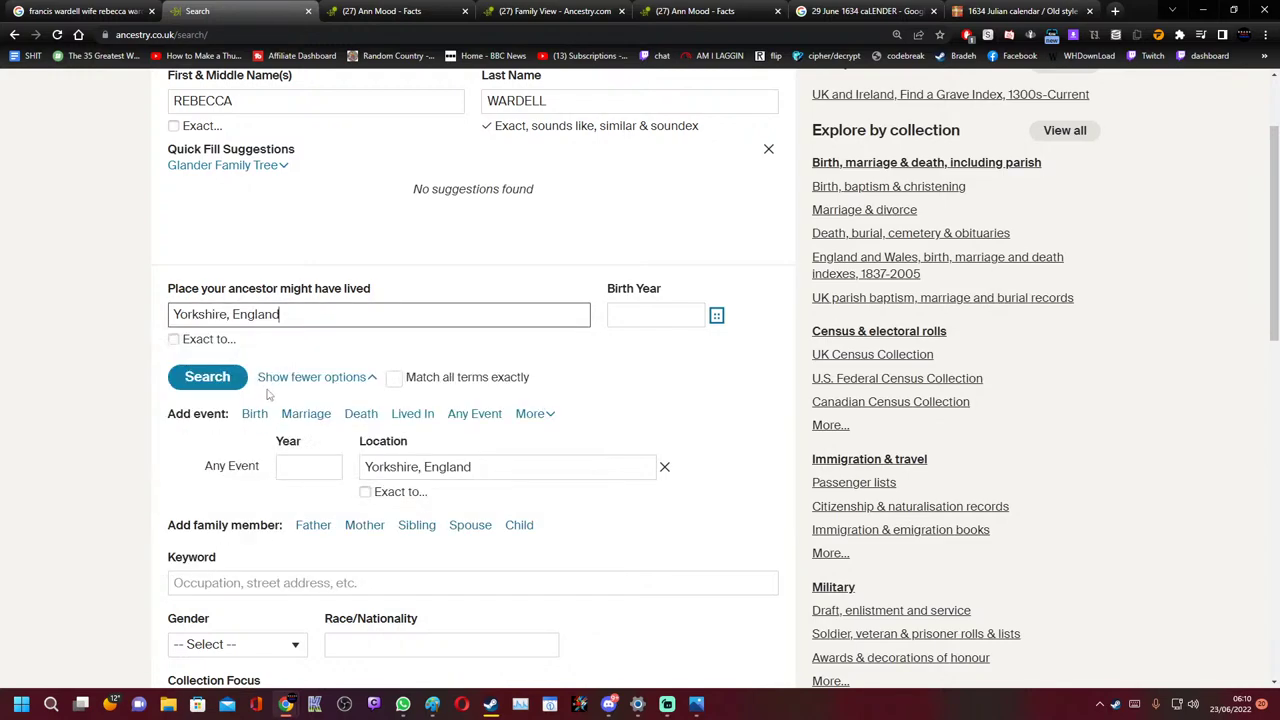
{"action": "left_click", "coordinate": [218, 378]}
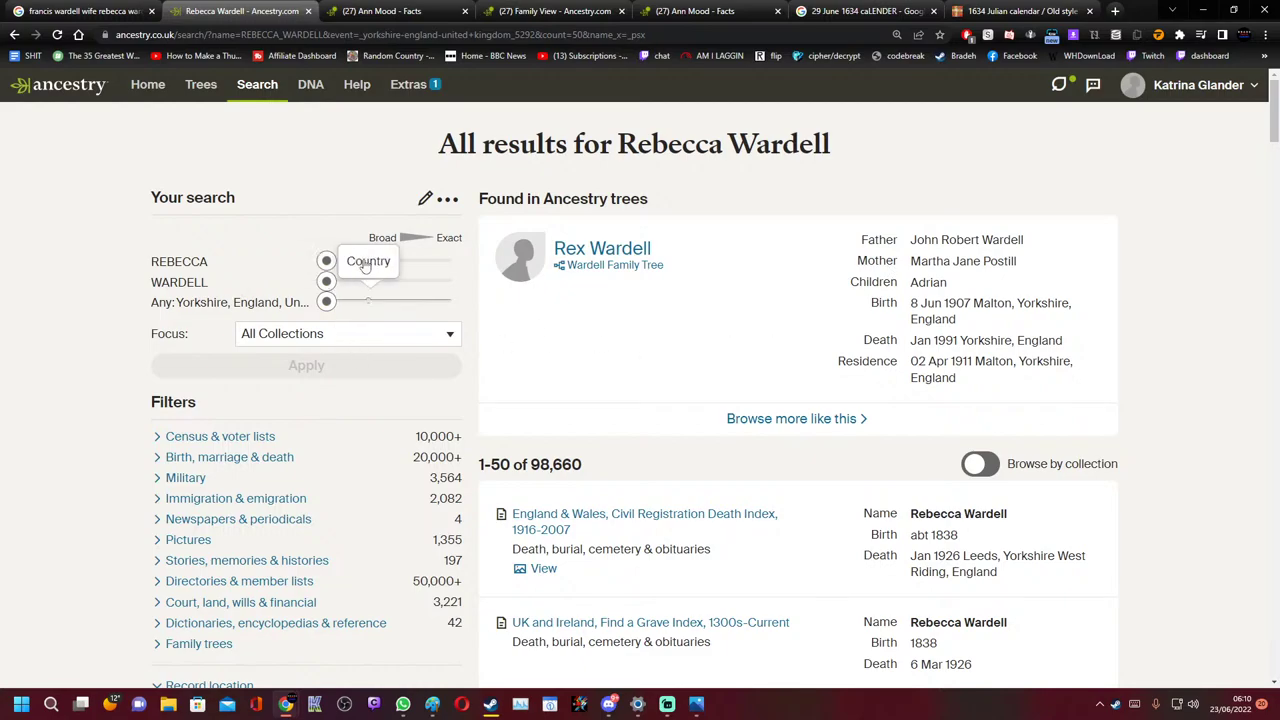
Restrict the results to exact first-name matches, narrow the surname matching to a middle level, and apply both filters
{"action": "left_click_drag", "start_coordinate": [330, 263], "coordinate": [450, 262]}
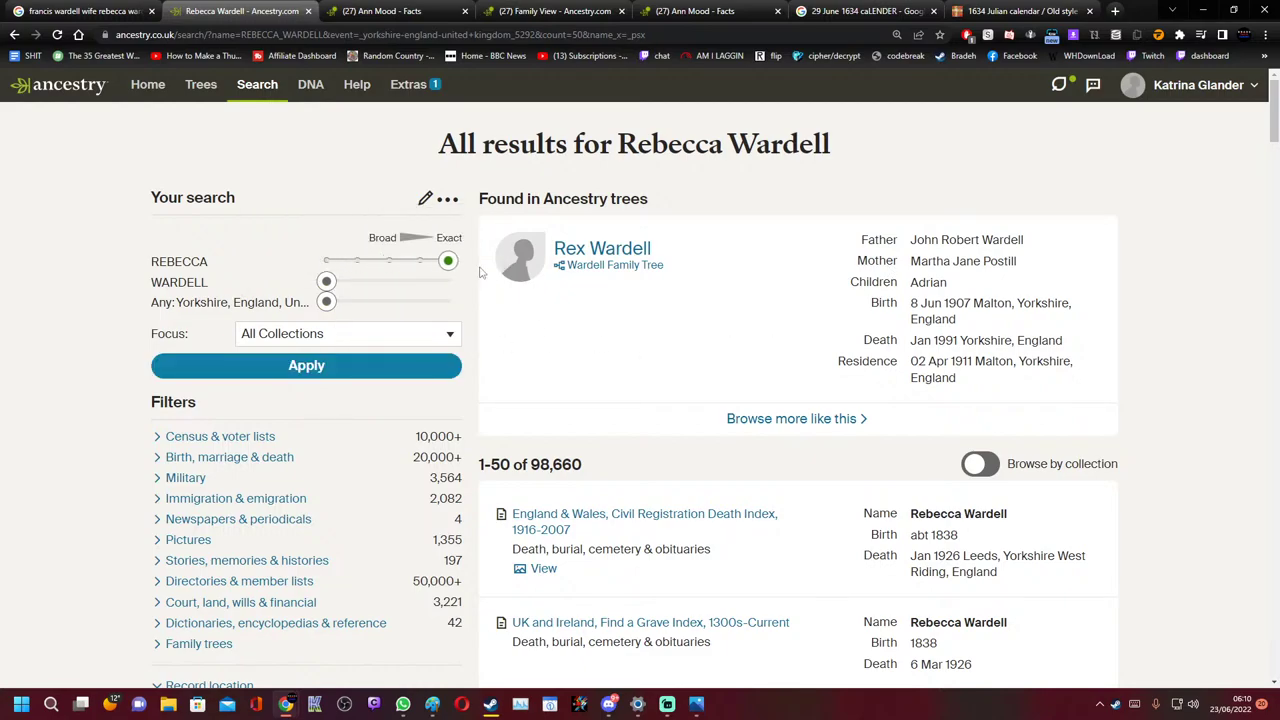
{"action": "left_click", "coordinate": [316, 368]}
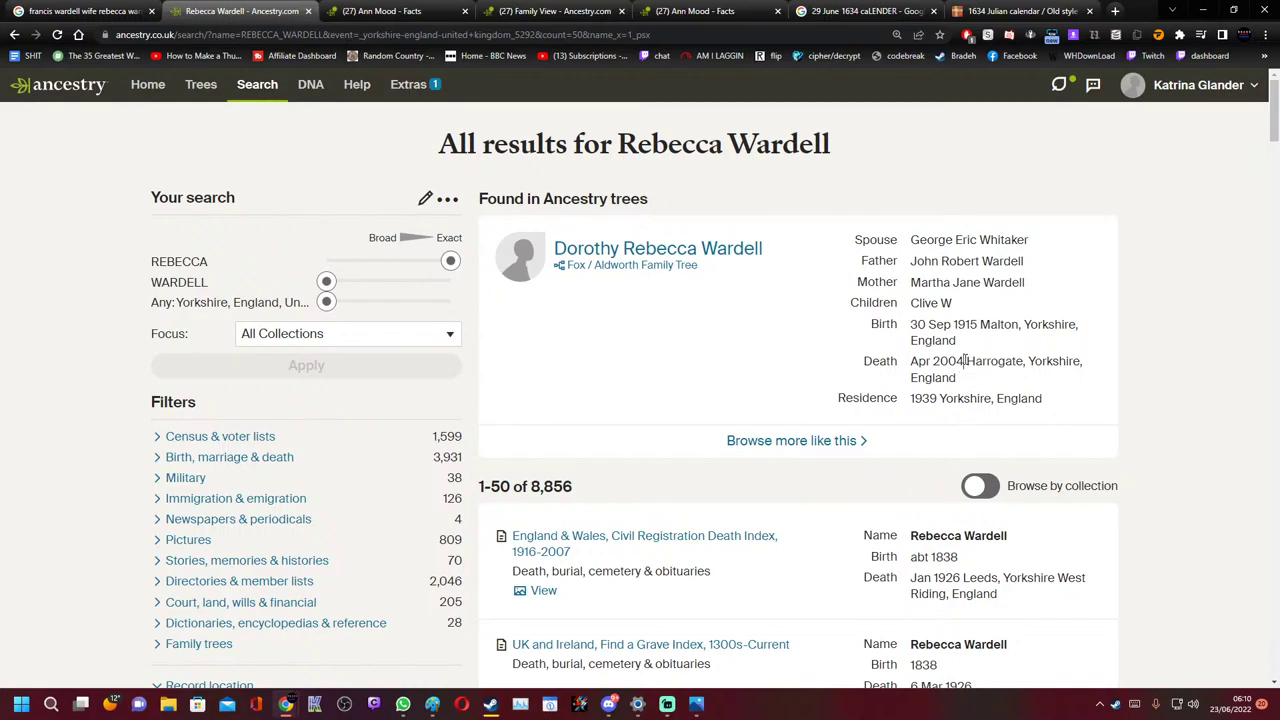
{"action": "left_click_drag", "start_coordinate": [965, 361], "coordinate": [915, 362]}
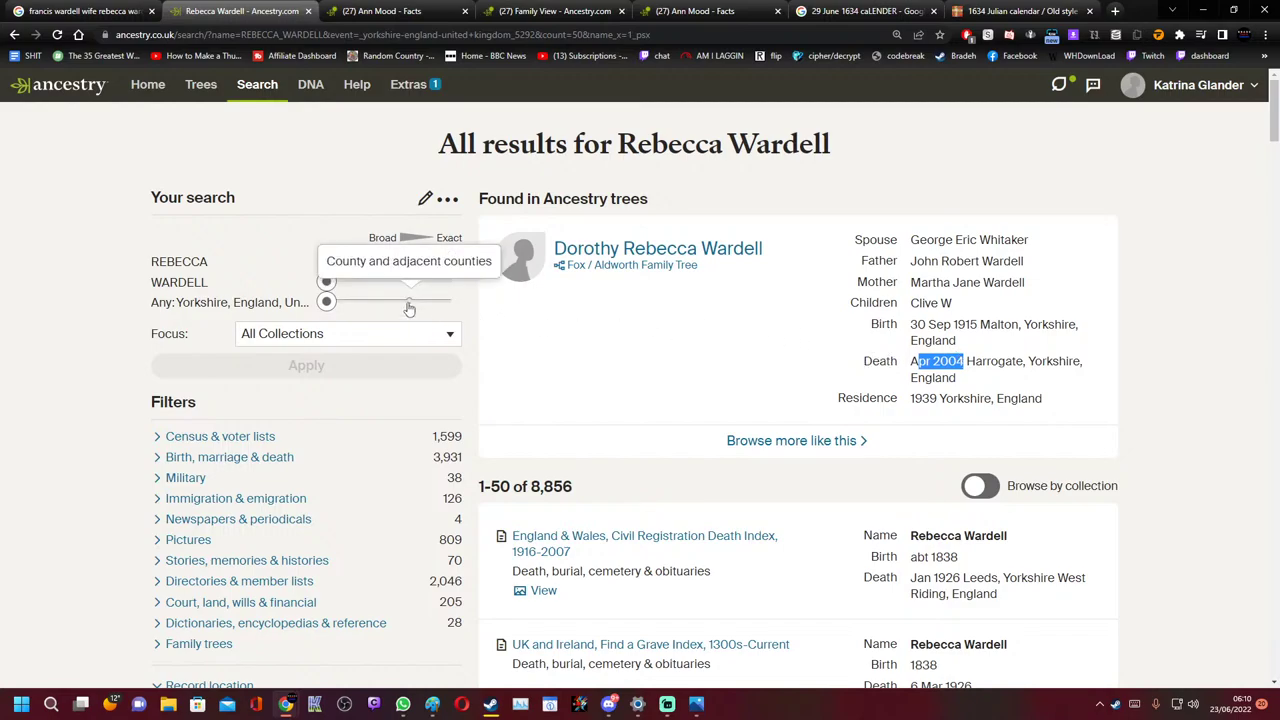
{"action": "mouse_move", "coordinate": [326, 283]}
{"action": "left_click_drag", "start_coordinate": [326, 283], "coordinate": [368, 283]}
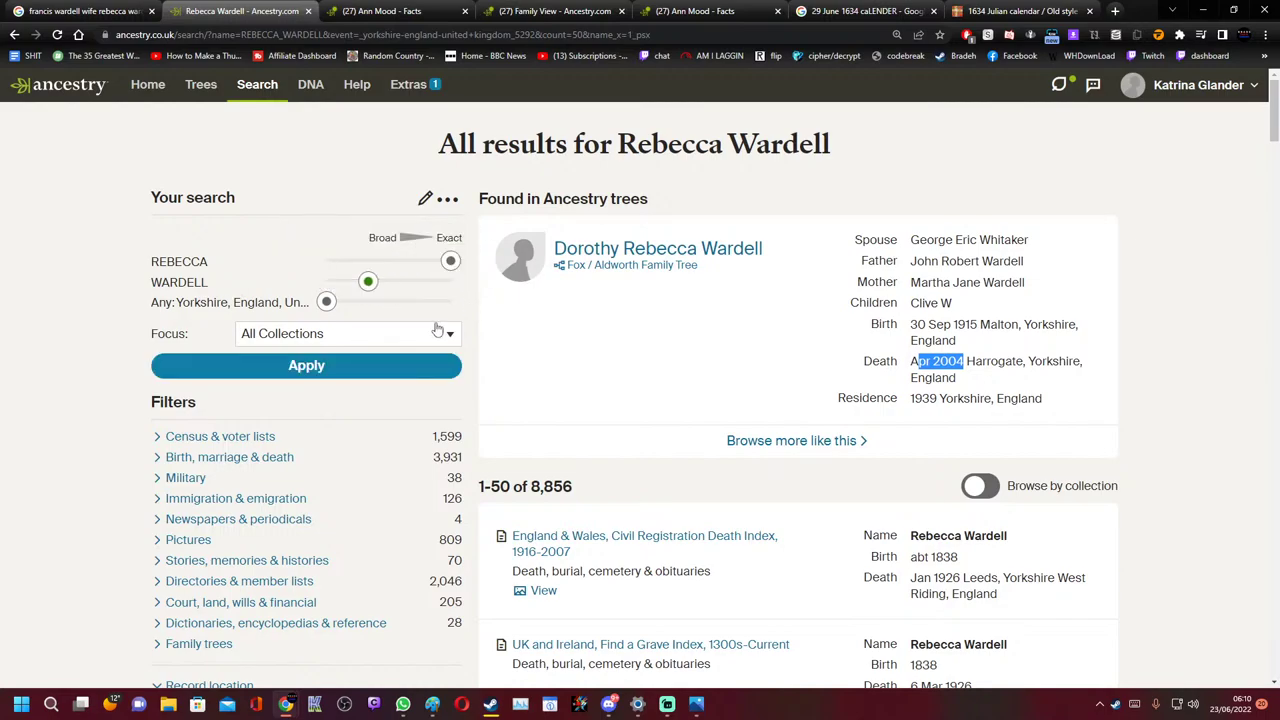
{"action": "left_click", "coordinate": [352, 377]}
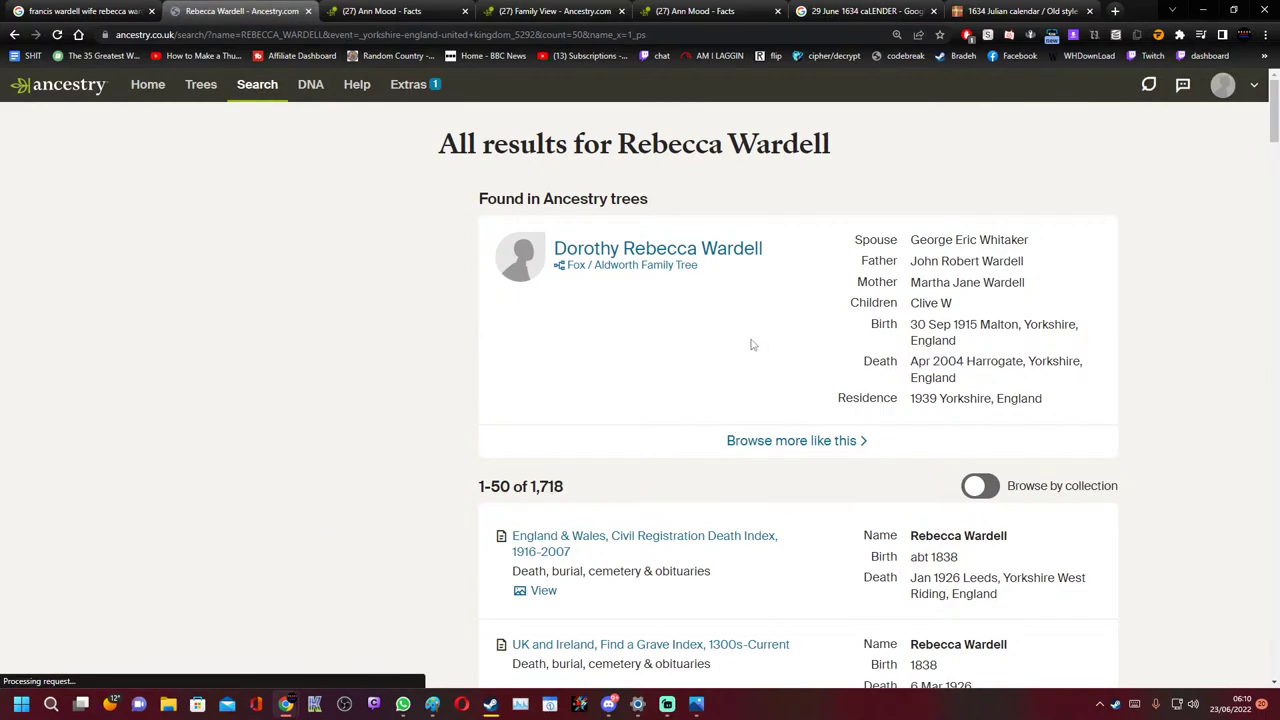
Examine the filtered record search results, comparing birth years, birthplaces, spouses, children and residences across the death, census and marriage entries
{"action": "scroll", "coordinate": [752, 345], "scroll_direction": "down", "scroll_amount": 2}
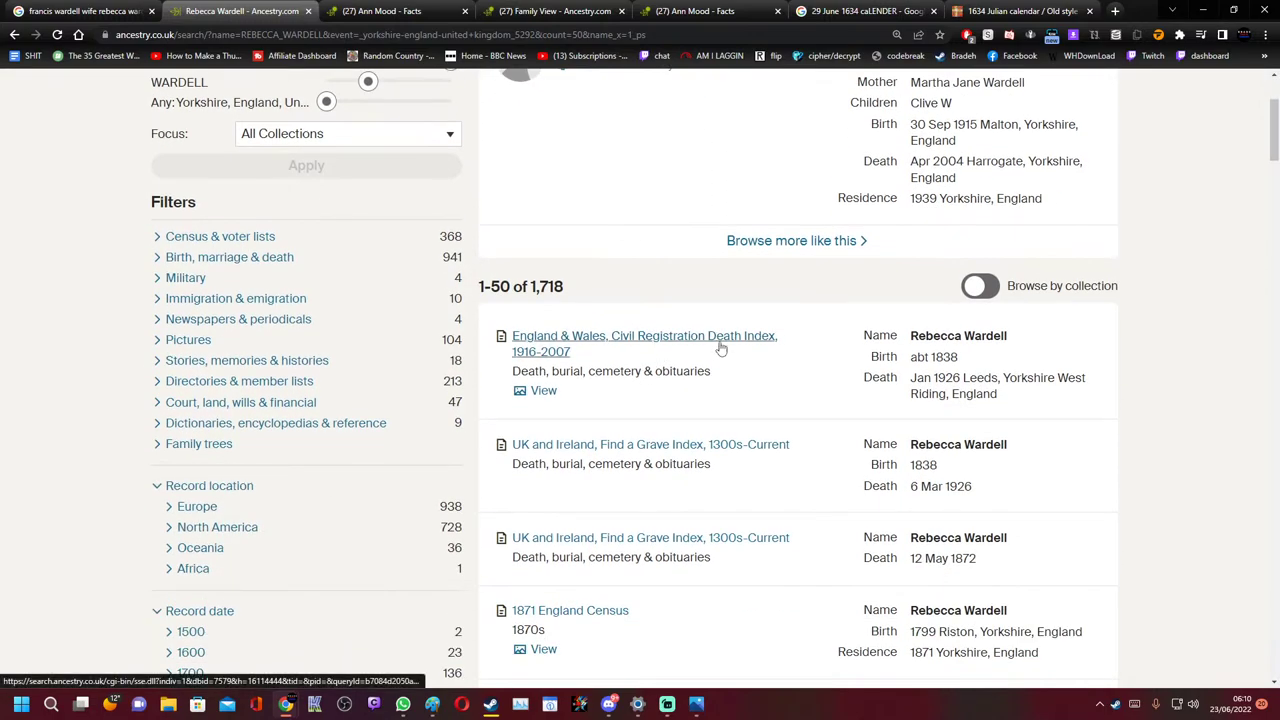
{"action": "scroll", "coordinate": [717, 351], "scroll_direction": "down", "scroll_amount": 2}
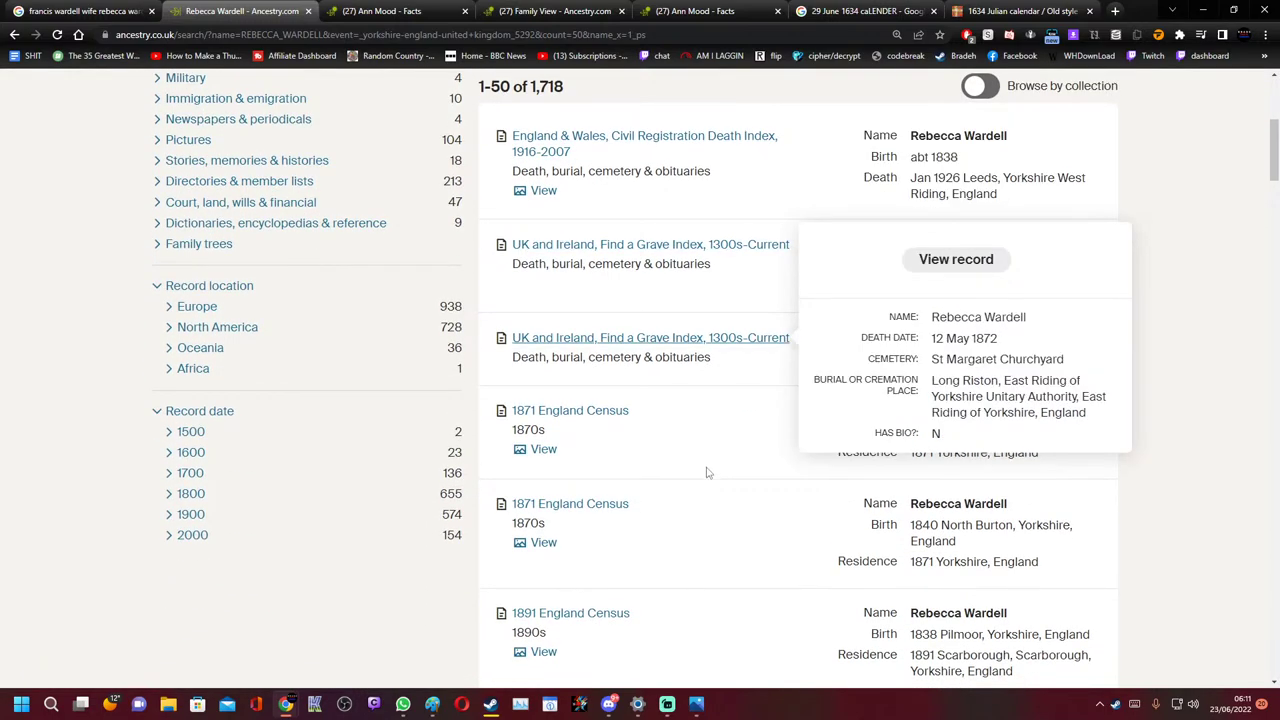
{"action": "scroll", "coordinate": [706, 471], "scroll_direction": "up", "scroll_amount": 2}
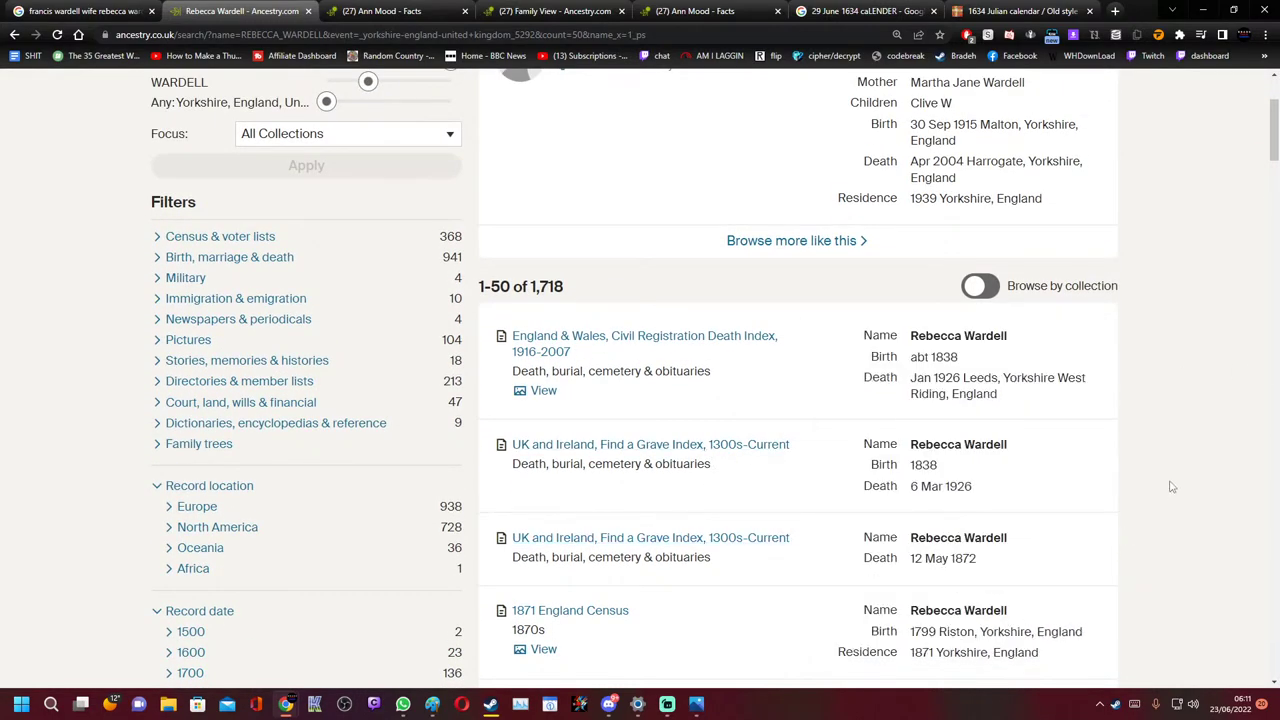
{"action": "scroll", "coordinate": [1172, 484], "scroll_direction": "down", "scroll_amount": 3}
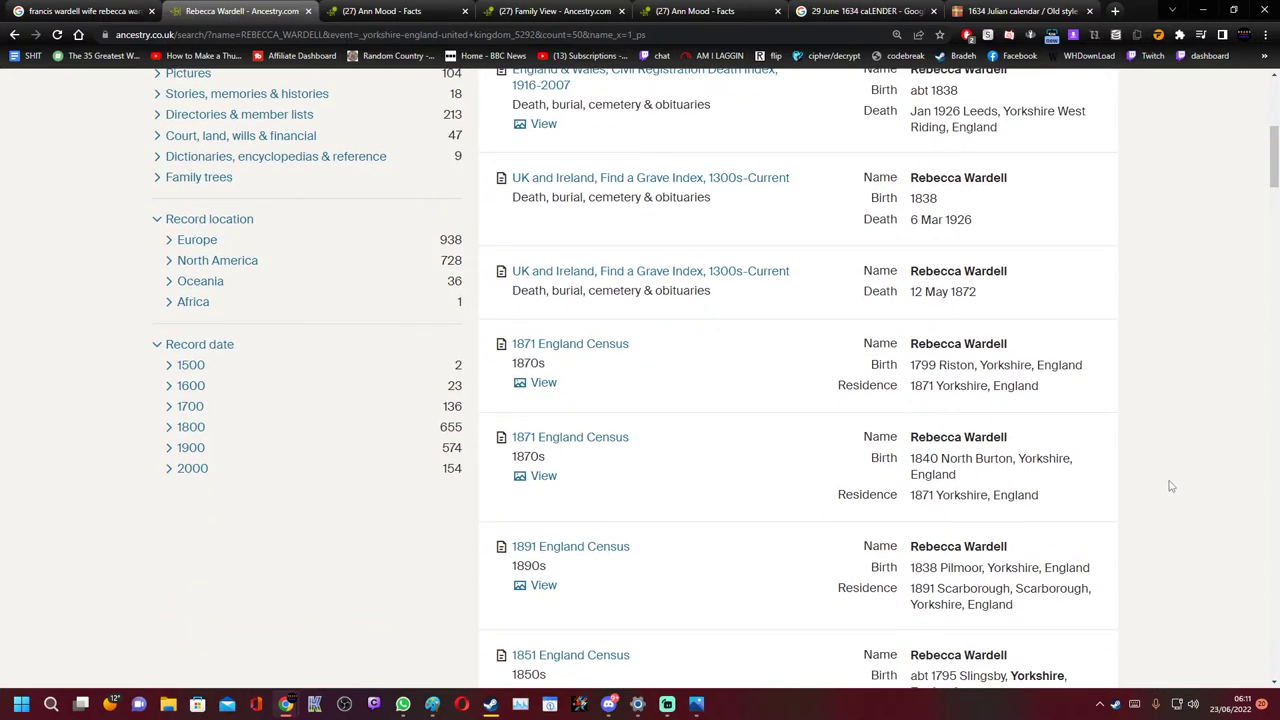
{"action": "scroll", "coordinate": [1170, 484], "scroll_direction": "down", "scroll_amount": 2}
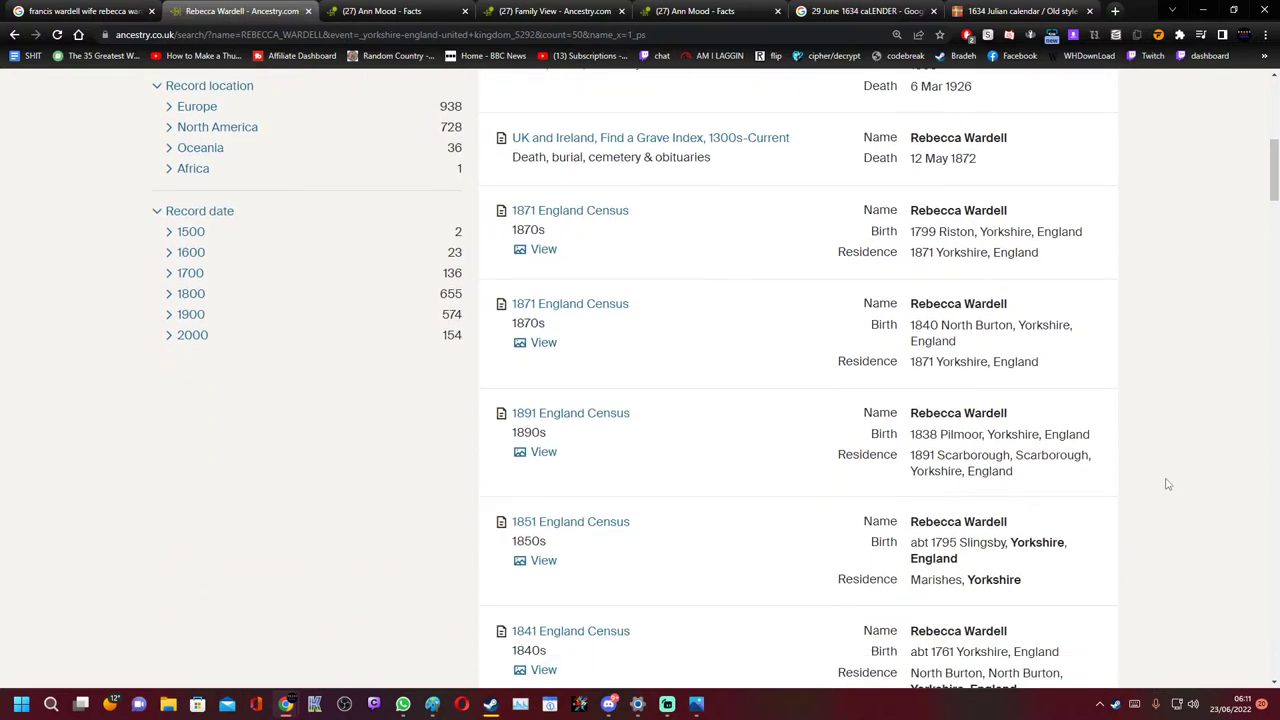
{"action": "scroll", "coordinate": [1165, 482], "scroll_direction": "down", "scroll_amount": 1}
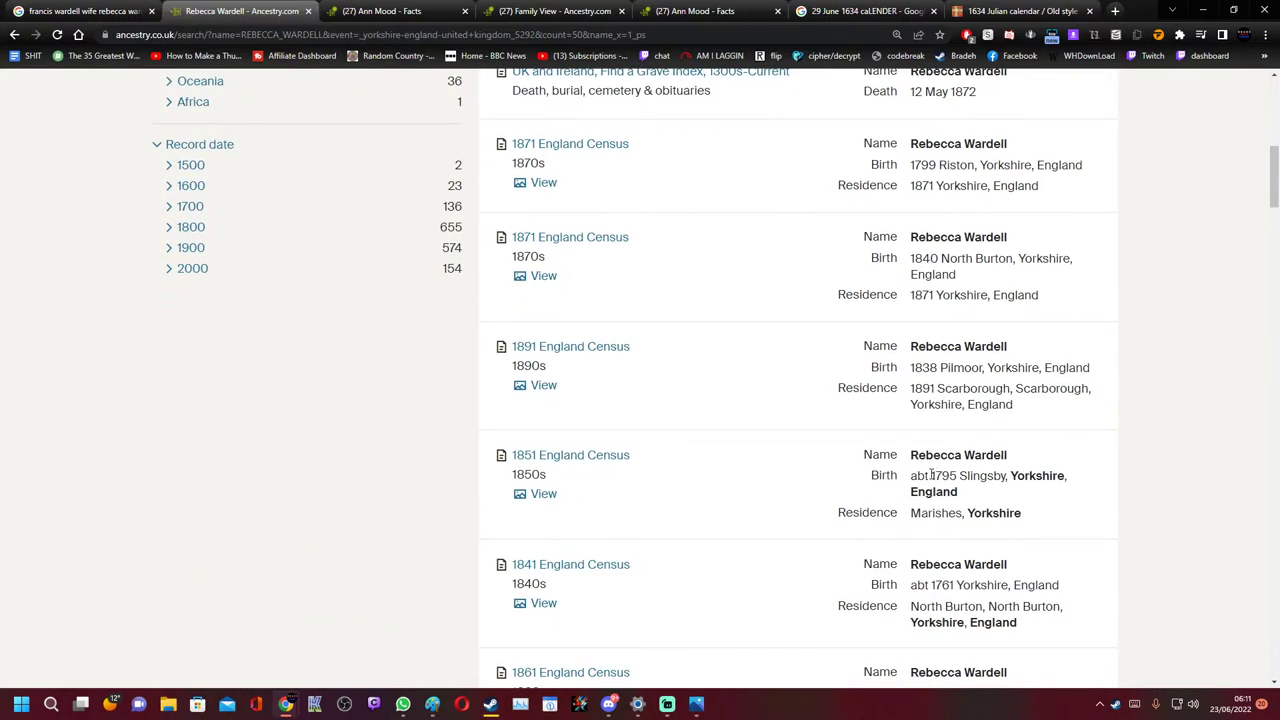
{"action": "left_click_drag", "start_coordinate": [932, 475], "coordinate": [962, 471]}
{"action": "scroll", "coordinate": [1040, 486], "scroll_direction": "down", "scroll_amount": 3}
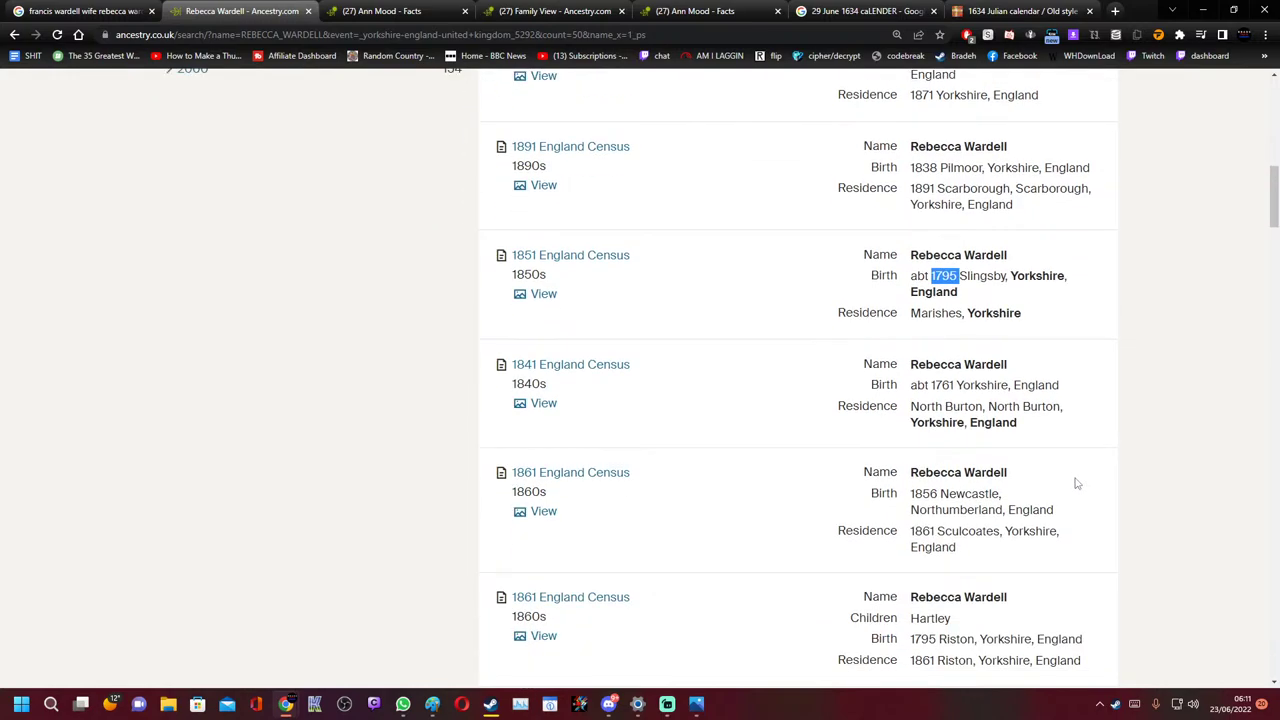
{"action": "scroll", "coordinate": [1075, 482], "scroll_direction": "down", "scroll_amount": 4}
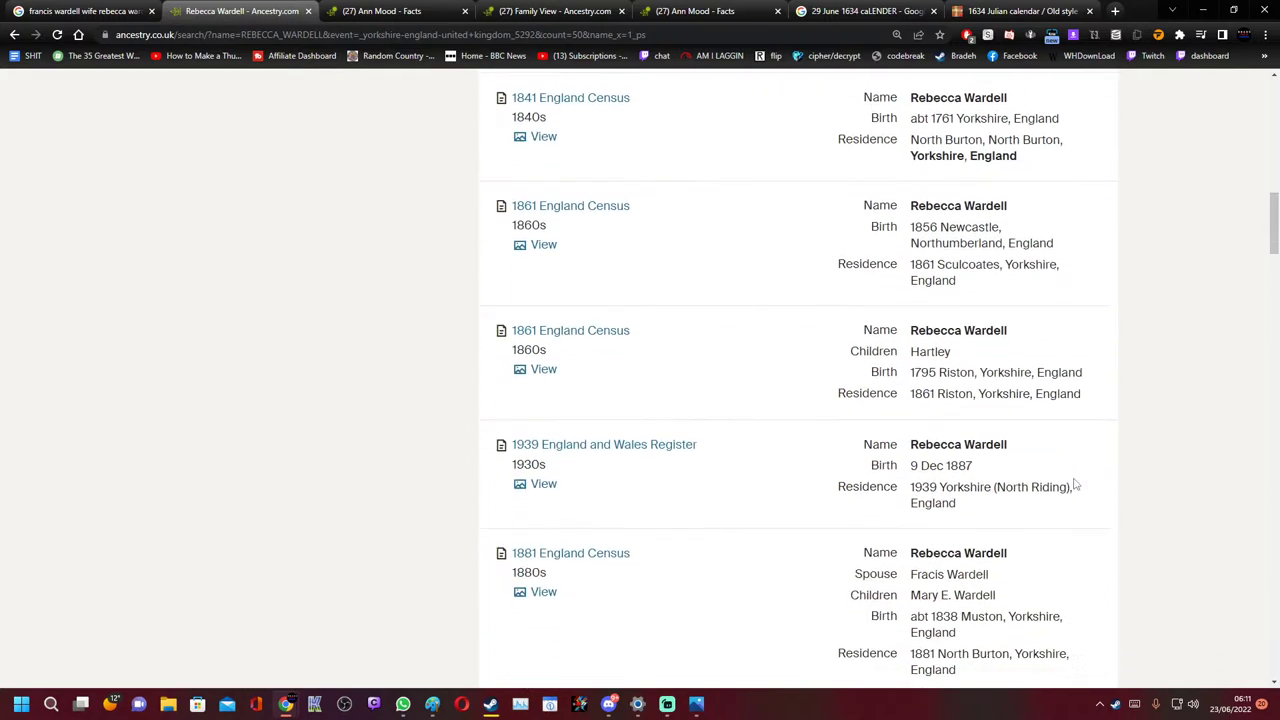
{"action": "scroll", "coordinate": [1075, 482], "scroll_direction": "down", "scroll_amount": 3}
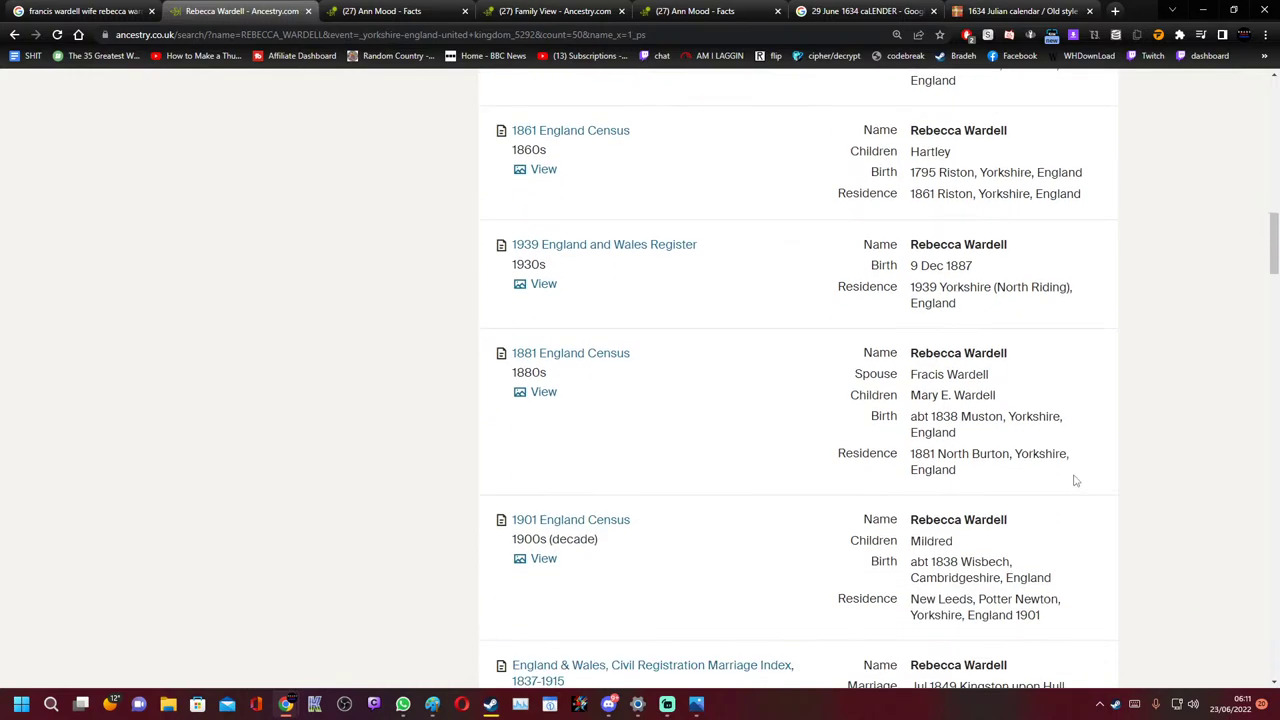
{"action": "left_click_drag", "start_coordinate": [950, 540], "coordinate": [913, 534]}
{"action": "scroll", "coordinate": [1020, 577], "scroll_direction": "down", "scroll_amount": 2}
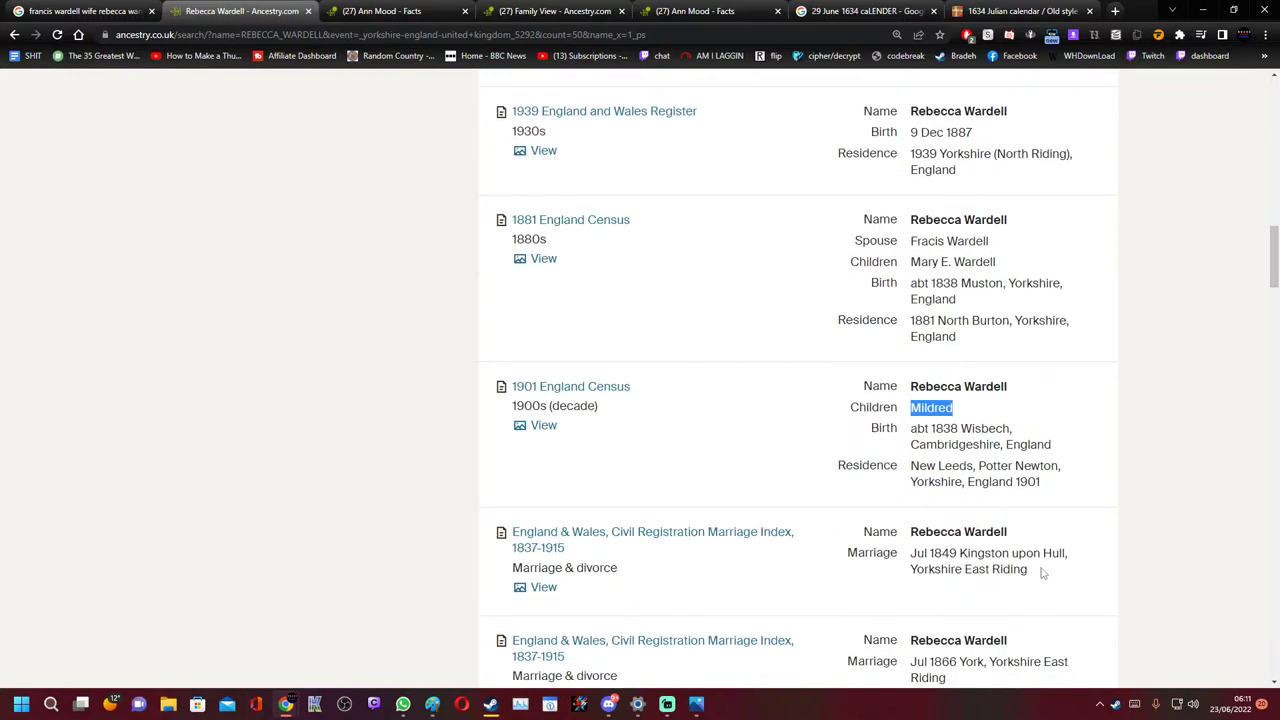
{"action": "scroll", "coordinate": [1040, 570], "scroll_direction": "down", "scroll_amount": 2}
{"action": "scroll", "coordinate": [1060, 562], "scroll_direction": "down", "scroll_amount": 3}
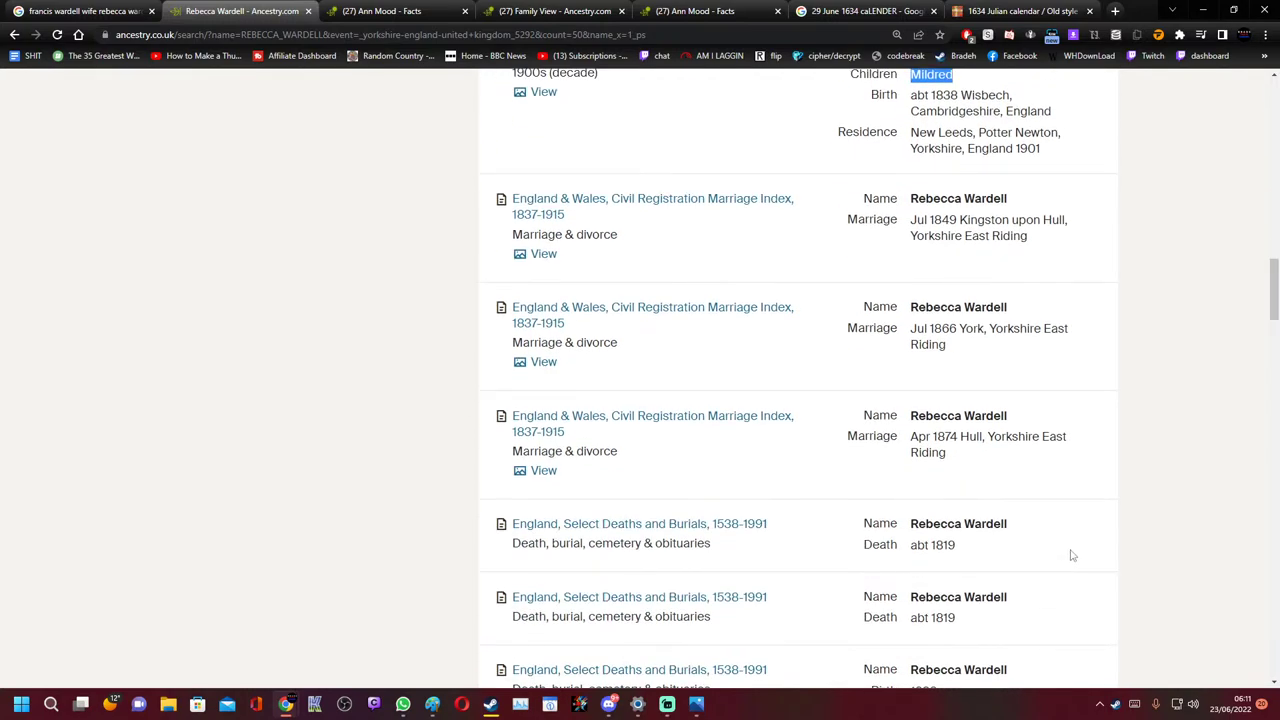
Open the image of the April 1874 Hull marriage index record and examine the page's columns and heading
{"action": "left_click", "coordinate": [543, 471]}
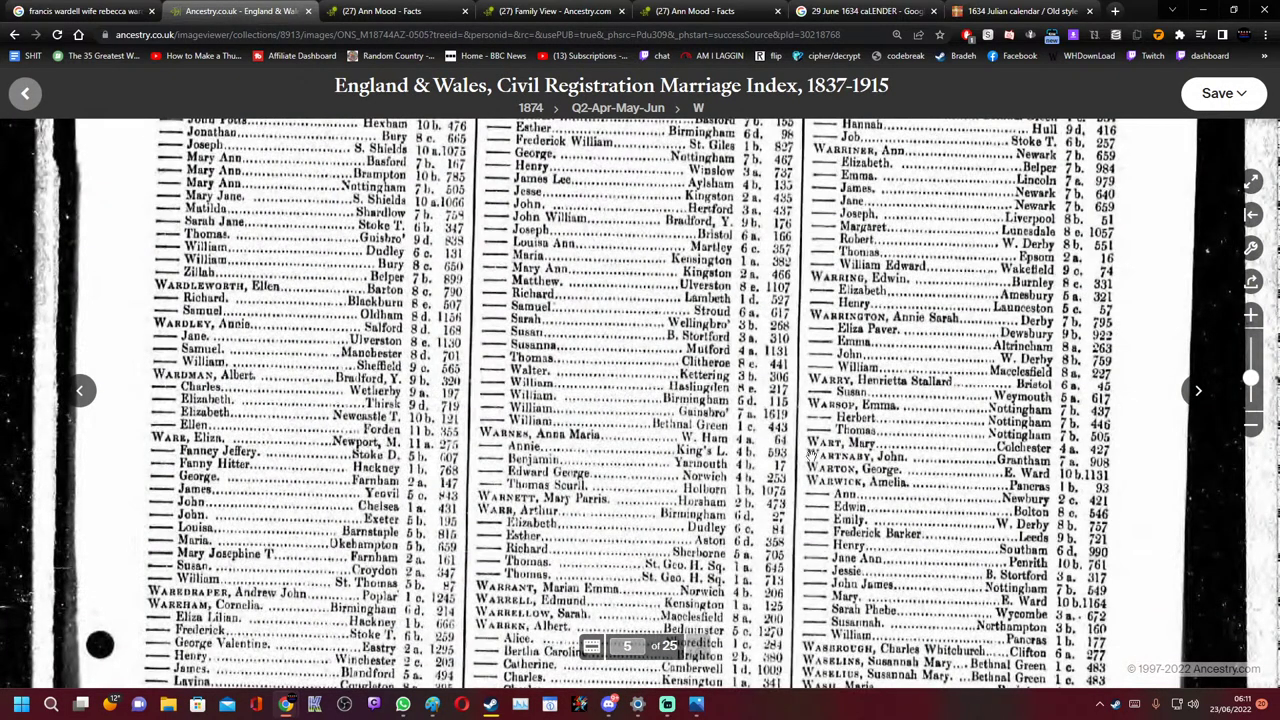
{"action": "left_click_drag", "start_coordinate": [926, 484], "coordinate": [906, 132]}
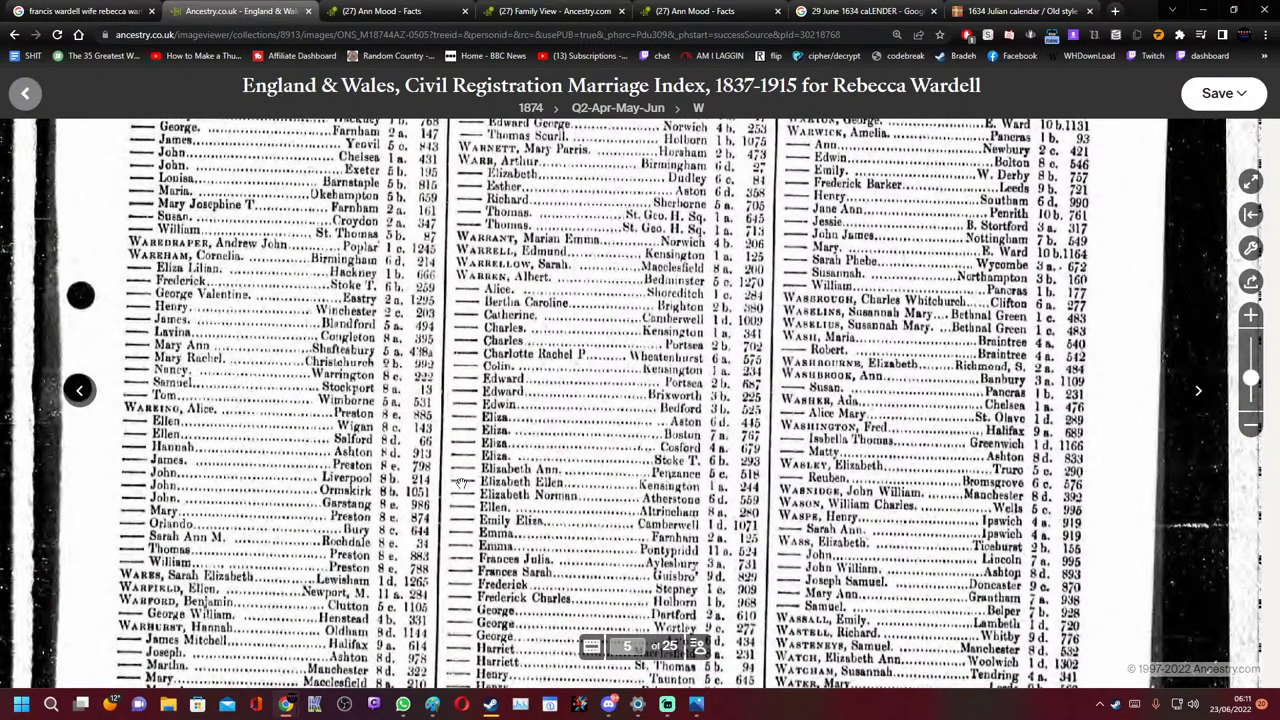
{"action": "left_click_drag", "start_coordinate": [462, 484], "coordinate": [686, 415]}
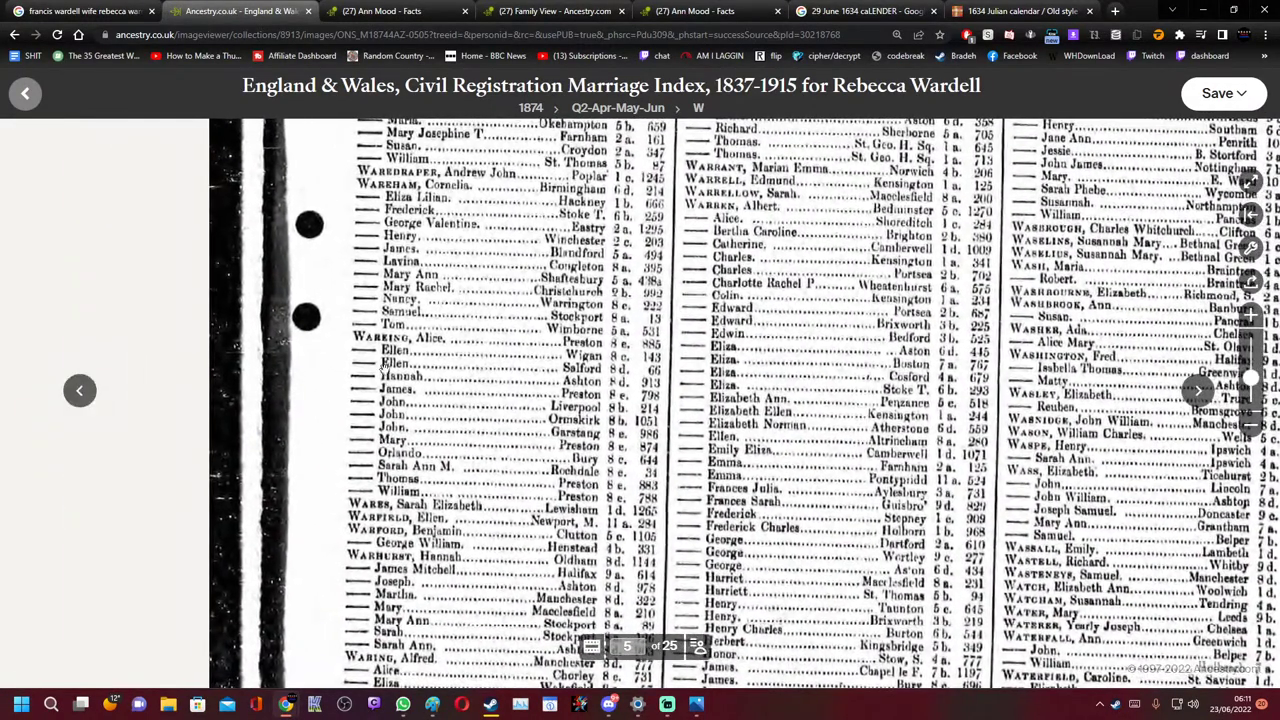
{"action": "scroll", "coordinate": [565, 503], "scroll_direction": "up", "scroll_amount": 3}
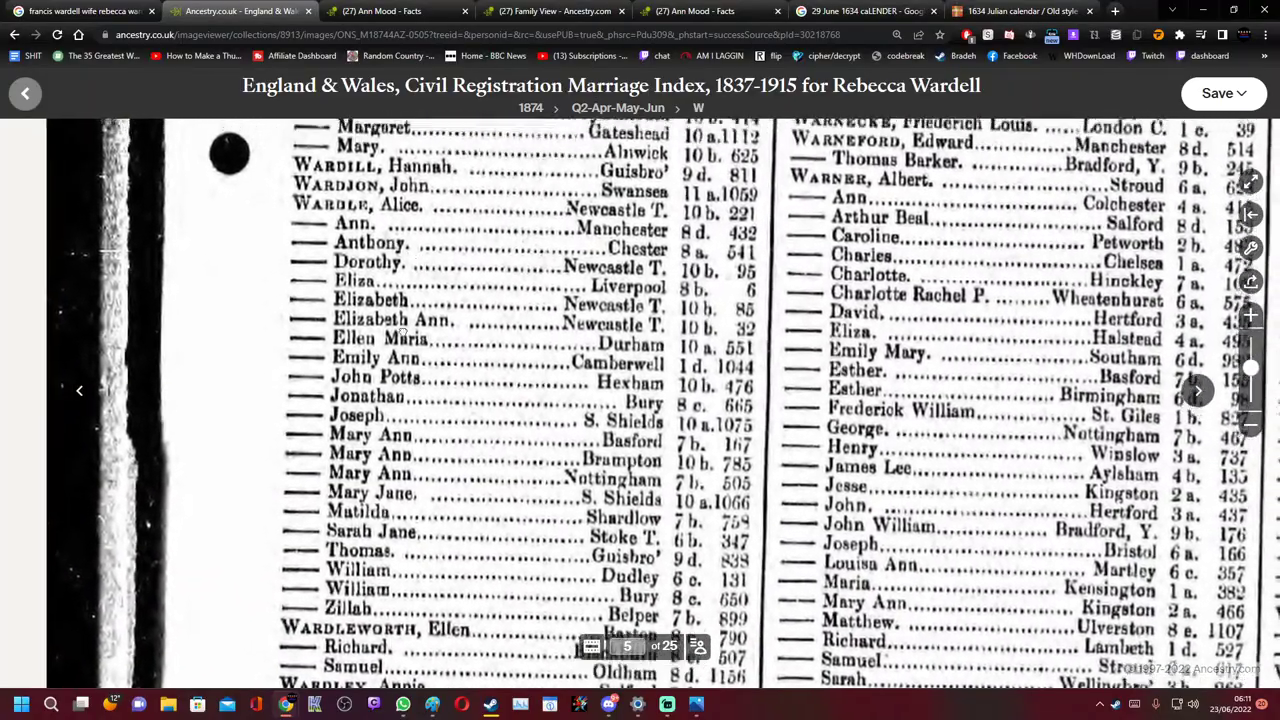
{"action": "scroll", "coordinate": [568, 360], "scroll_direction": "up", "scroll_amount": 10}
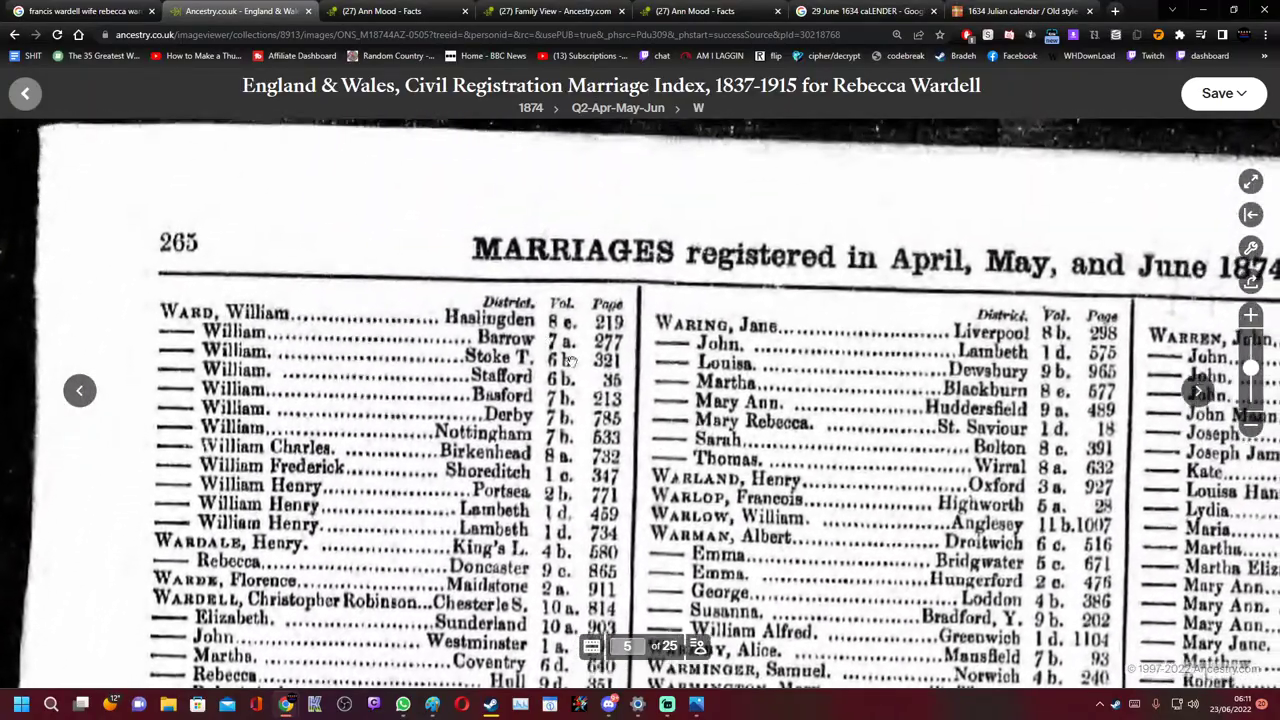
{"action": "scroll", "coordinate": [568, 360], "scroll_direction": "right", "scroll_amount": 5}
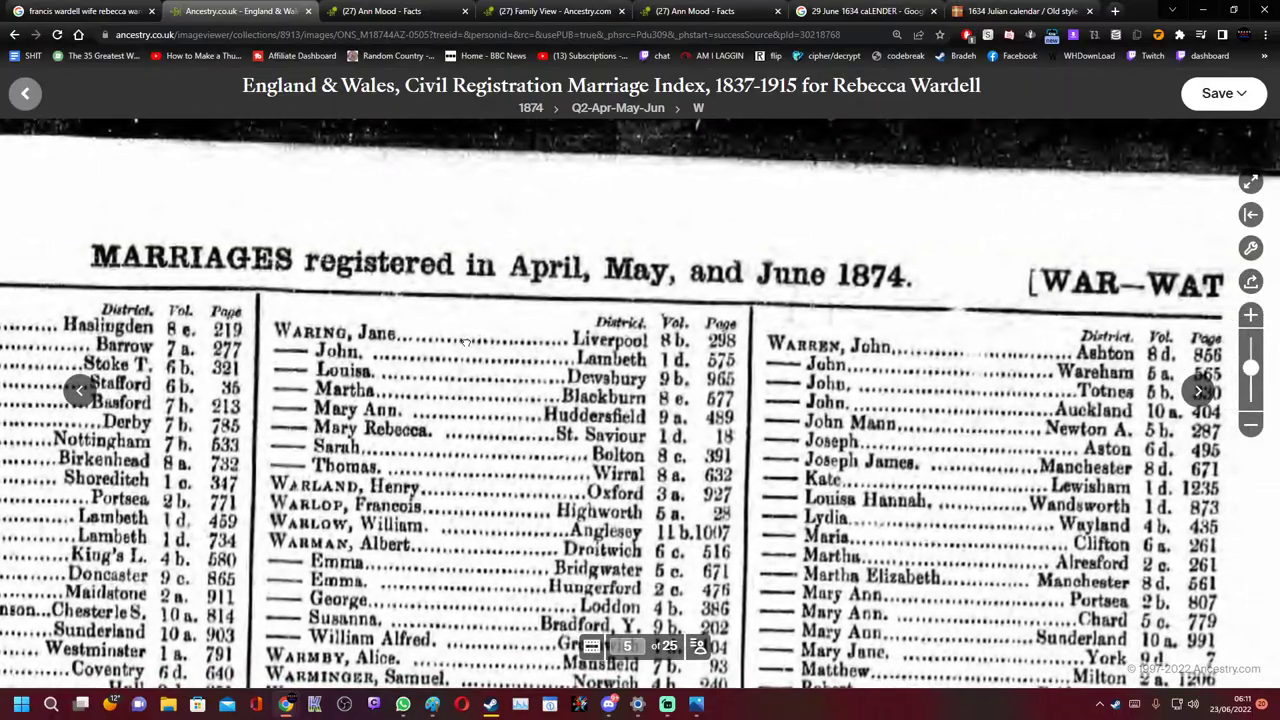
Examine the first column of the 1874 marriage index page for the wife's entry and its registration district
{"action": "scroll", "coordinate": [465, 342], "scroll_direction": "down", "scroll_amount": 10}
{"action": "scroll", "coordinate": [465, 342], "scroll_direction": "left", "scroll_amount": 10}
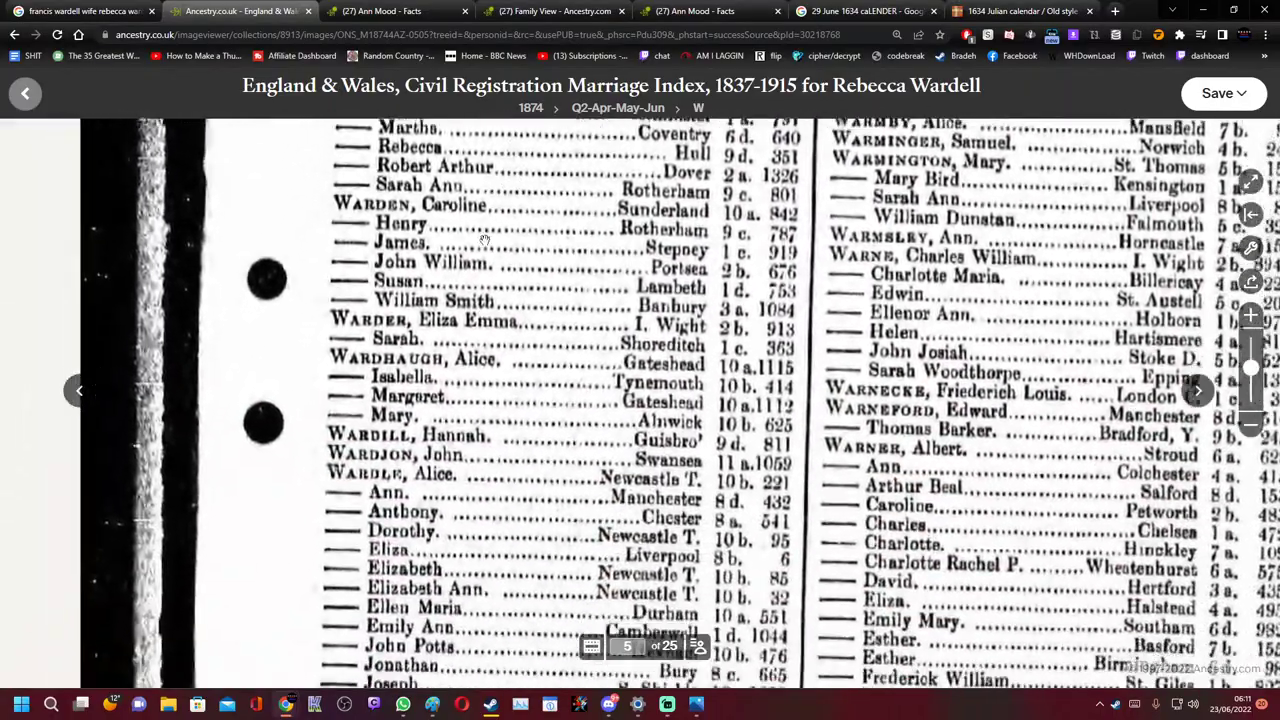
{"action": "scroll", "coordinate": [485, 241], "scroll_direction": "down", "scroll_amount": 5}
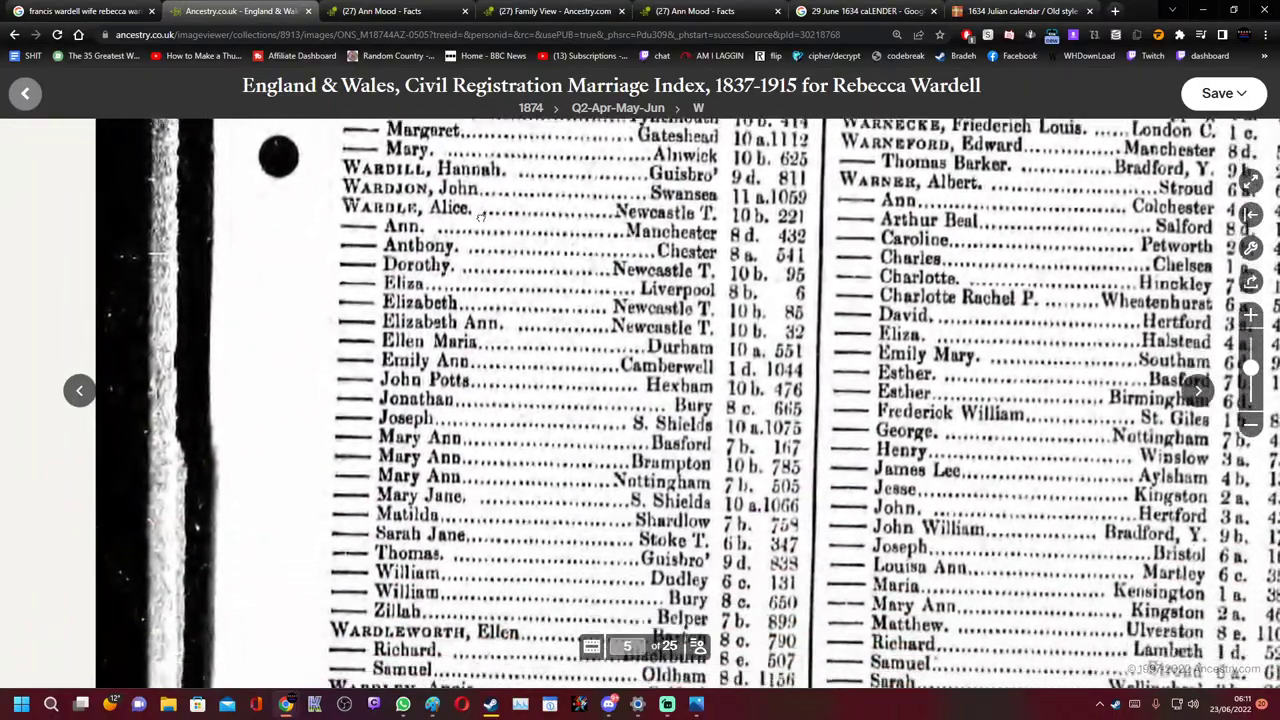
{"action": "scroll", "coordinate": [481, 216], "scroll_direction": "down", "scroll_amount": 3}
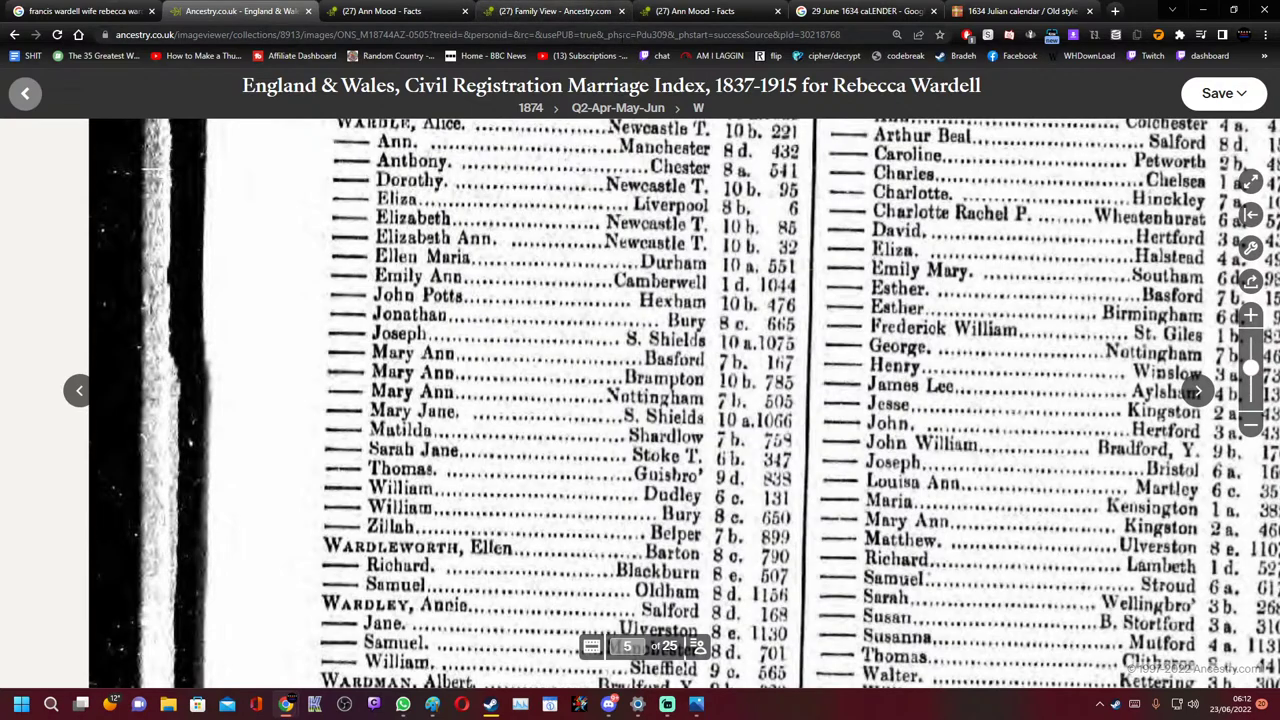
{"action": "left_click_drag", "start_coordinate": [661, 389], "coordinate": [644, 433]}
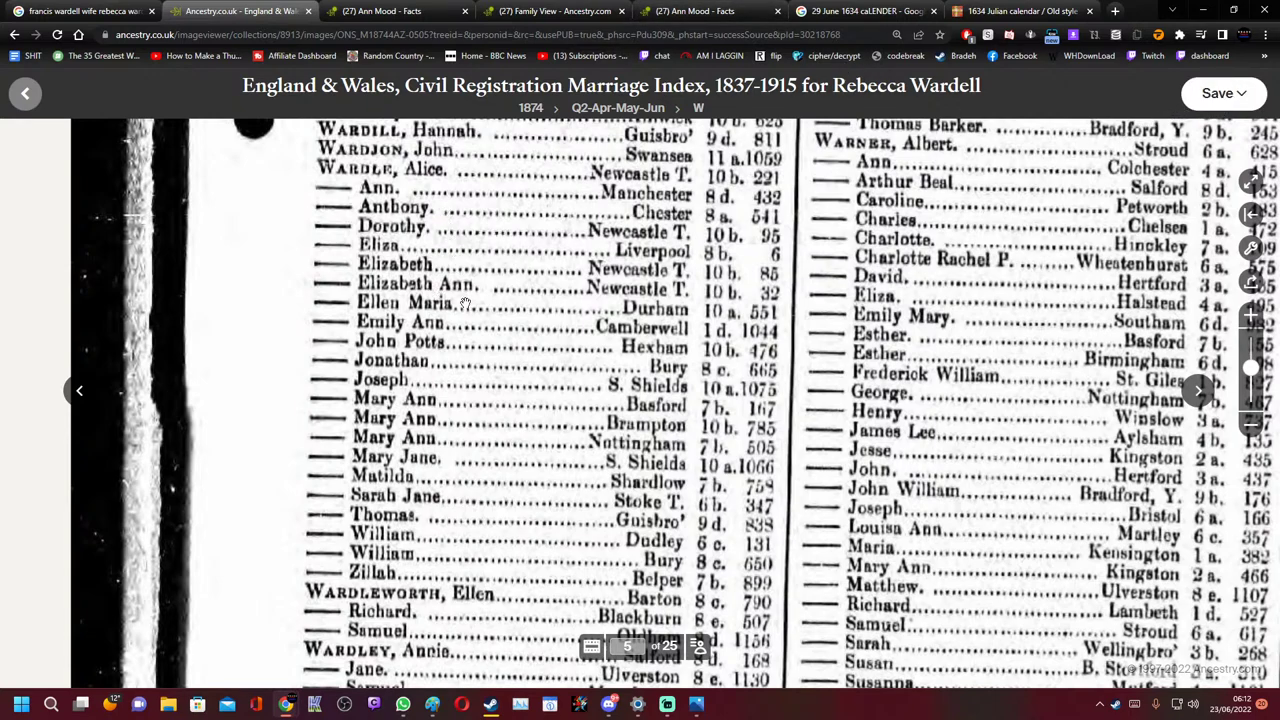
{"action": "left_click_drag", "start_coordinate": [465, 303], "coordinate": [515, 398]}
{"action": "scroll", "coordinate": [515, 398], "scroll_direction": "up", "scroll_amount": 5}
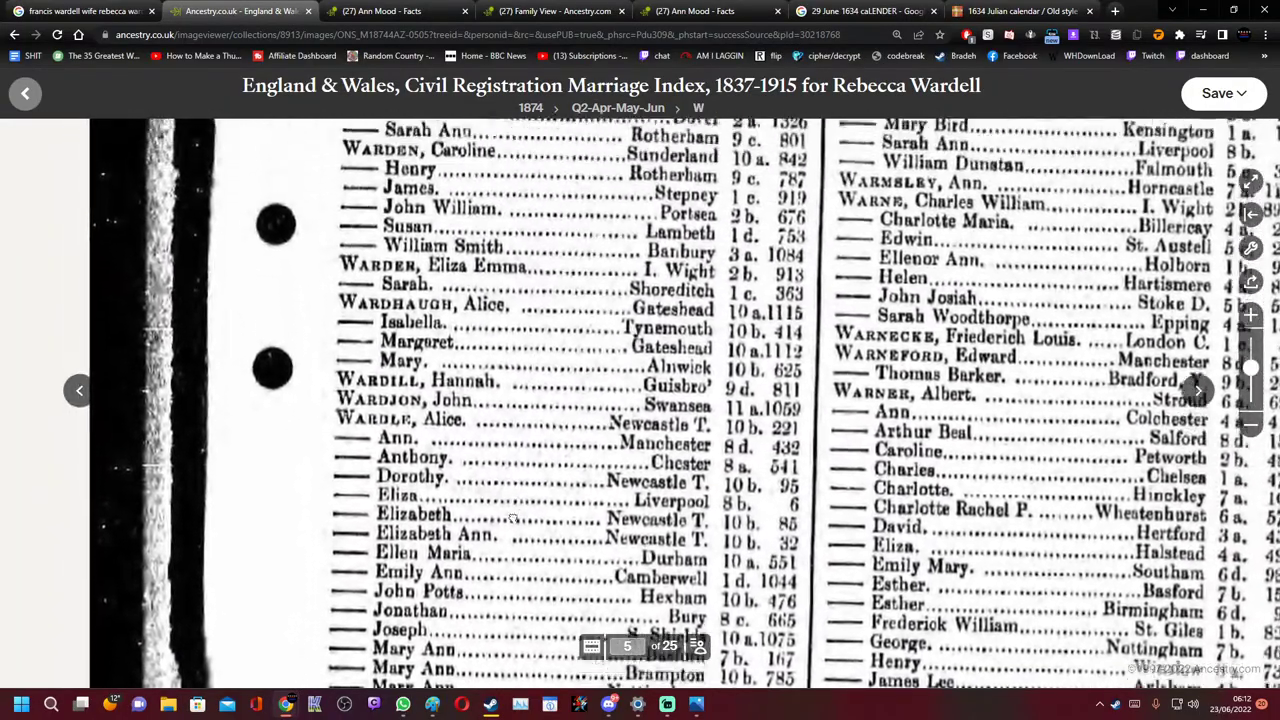
{"action": "scroll", "coordinate": [512, 365], "scroll_direction": "up", "scroll_amount": 4}
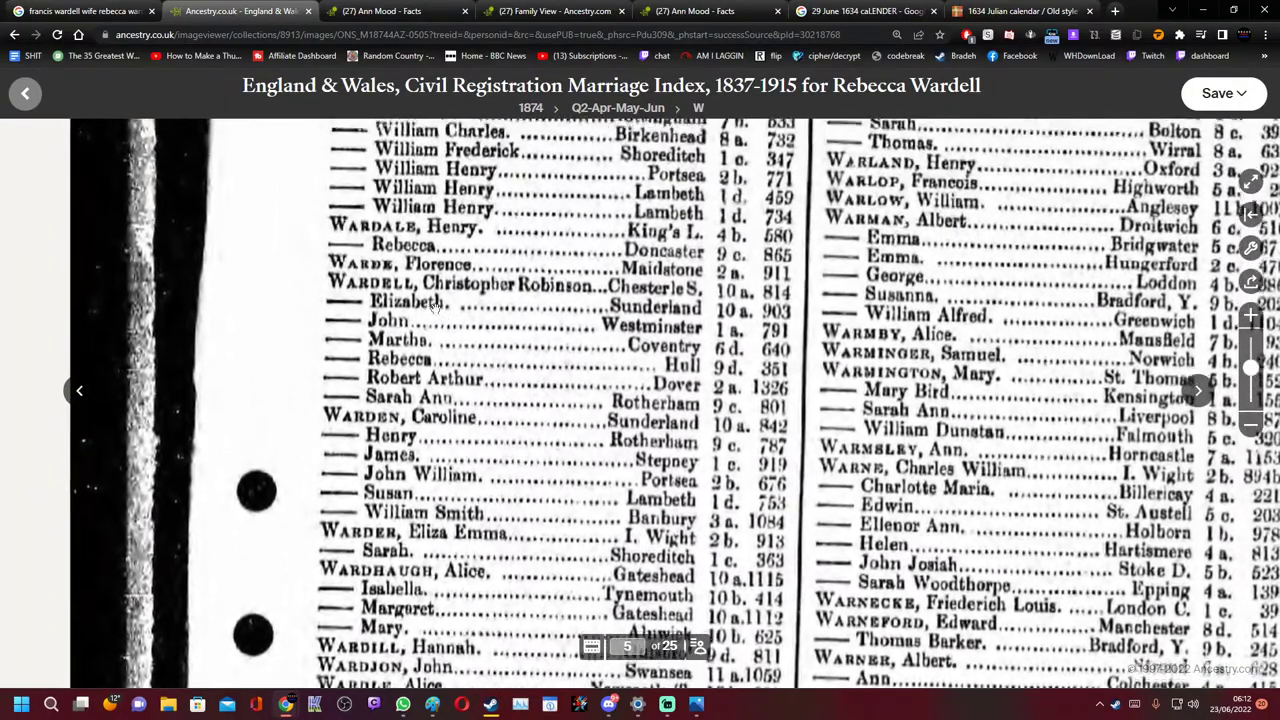
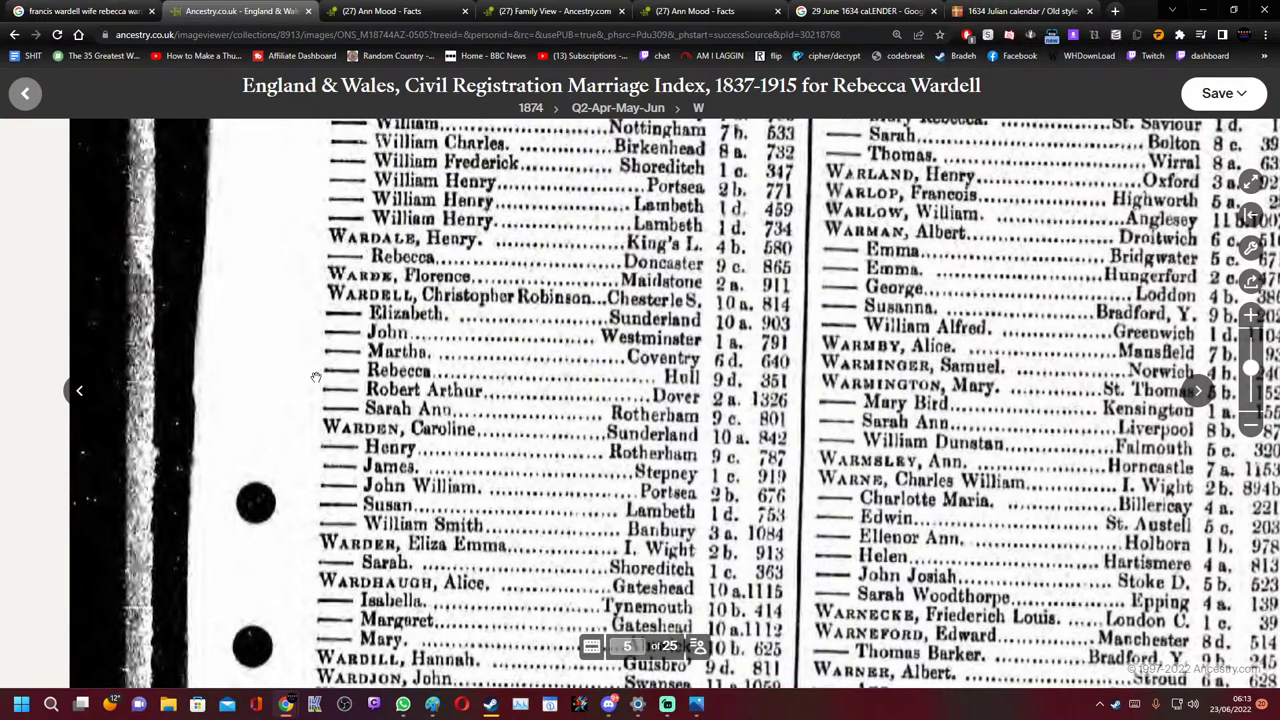
Review the whole 1874 marriage index page with its heading and return to the record search results
{"action": "scroll", "coordinate": [550, 302], "scroll_direction": "down", "scroll_amount": 3}
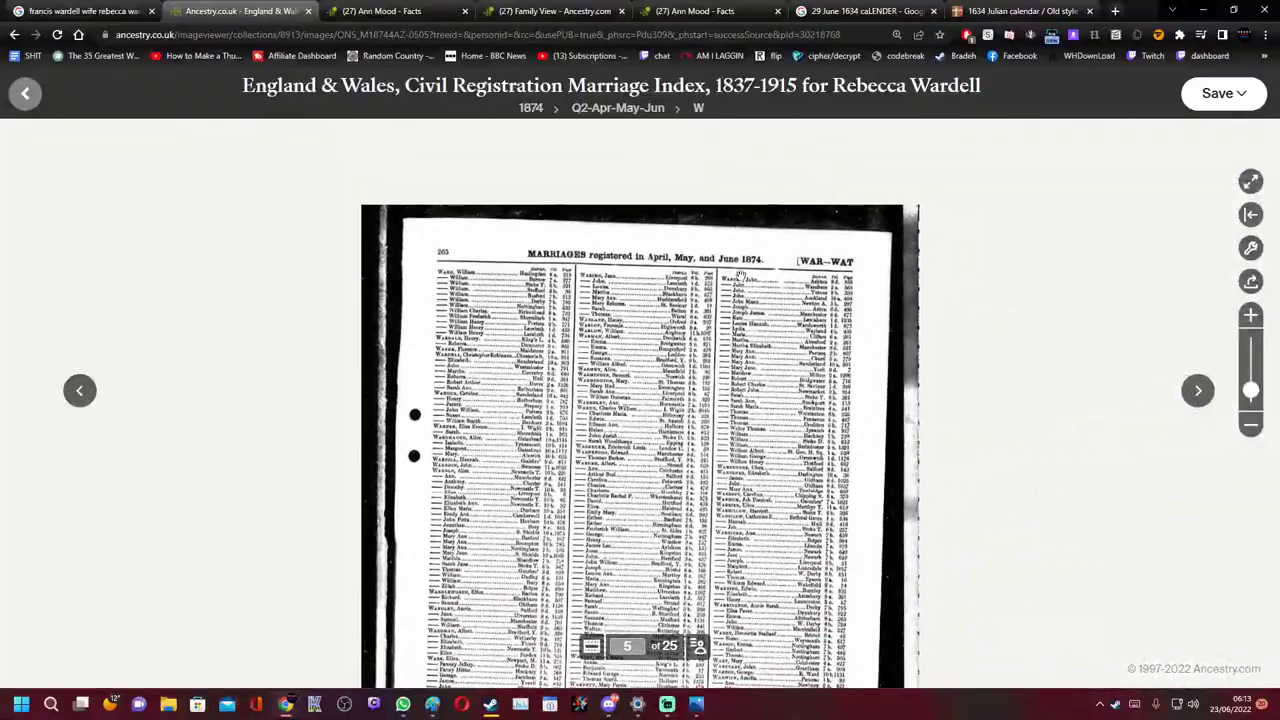
{"action": "scroll", "coordinate": [735, 198], "scroll_direction": "up", "scroll_amount": 2}
{"action": "scroll", "coordinate": [895, 142], "scroll_direction": "up", "scroll_amount": 2}
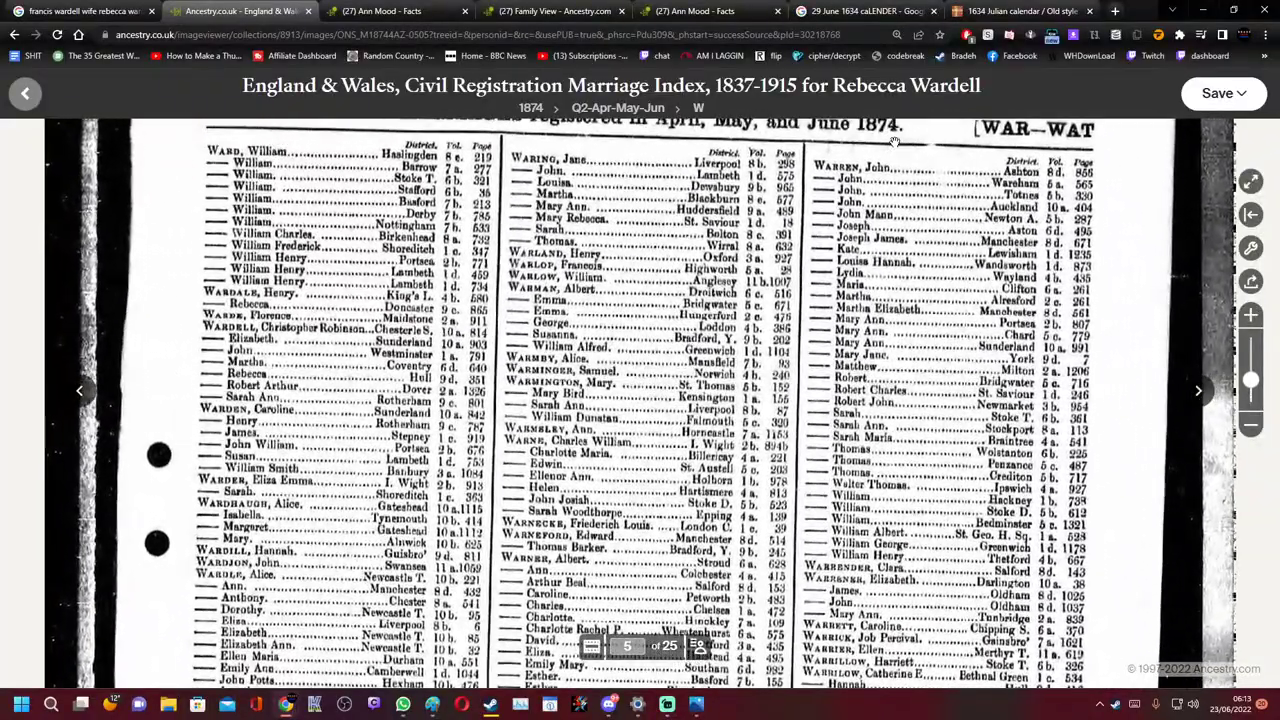
{"action": "left_click_drag", "start_coordinate": [895, 142], "coordinate": [828, 290]}
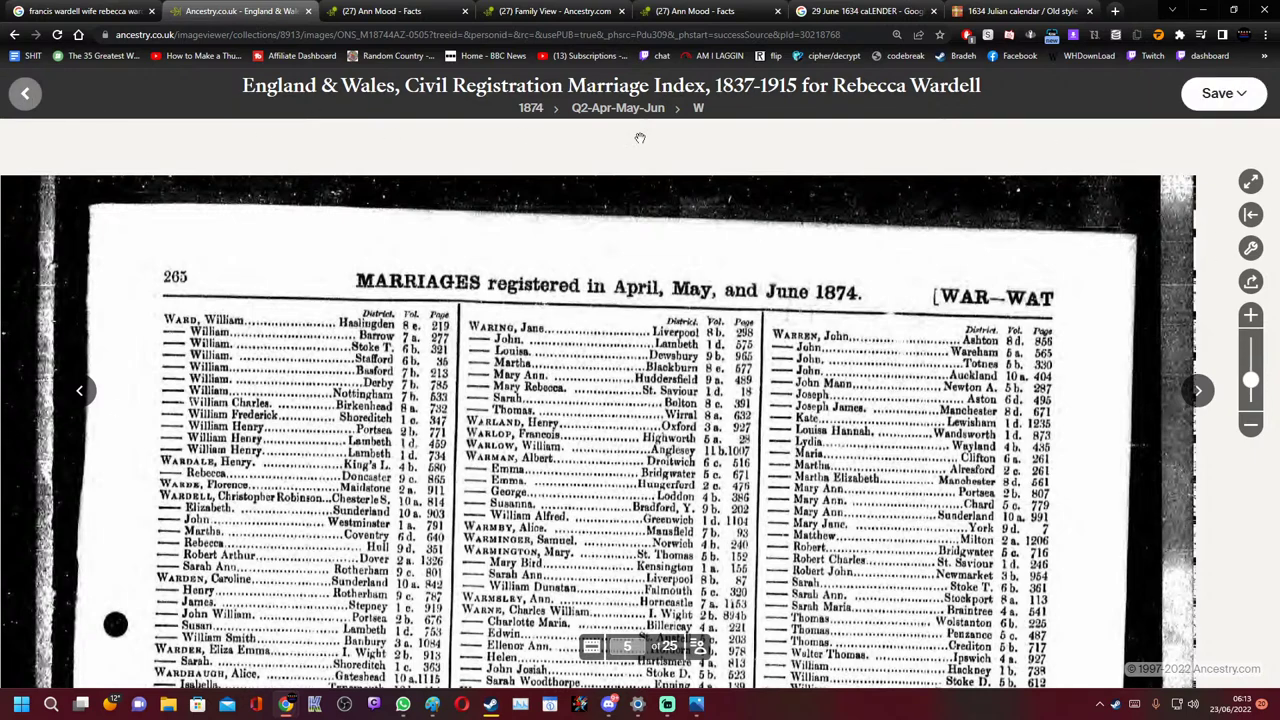
{"action": "left_click", "coordinate": [25, 93]}
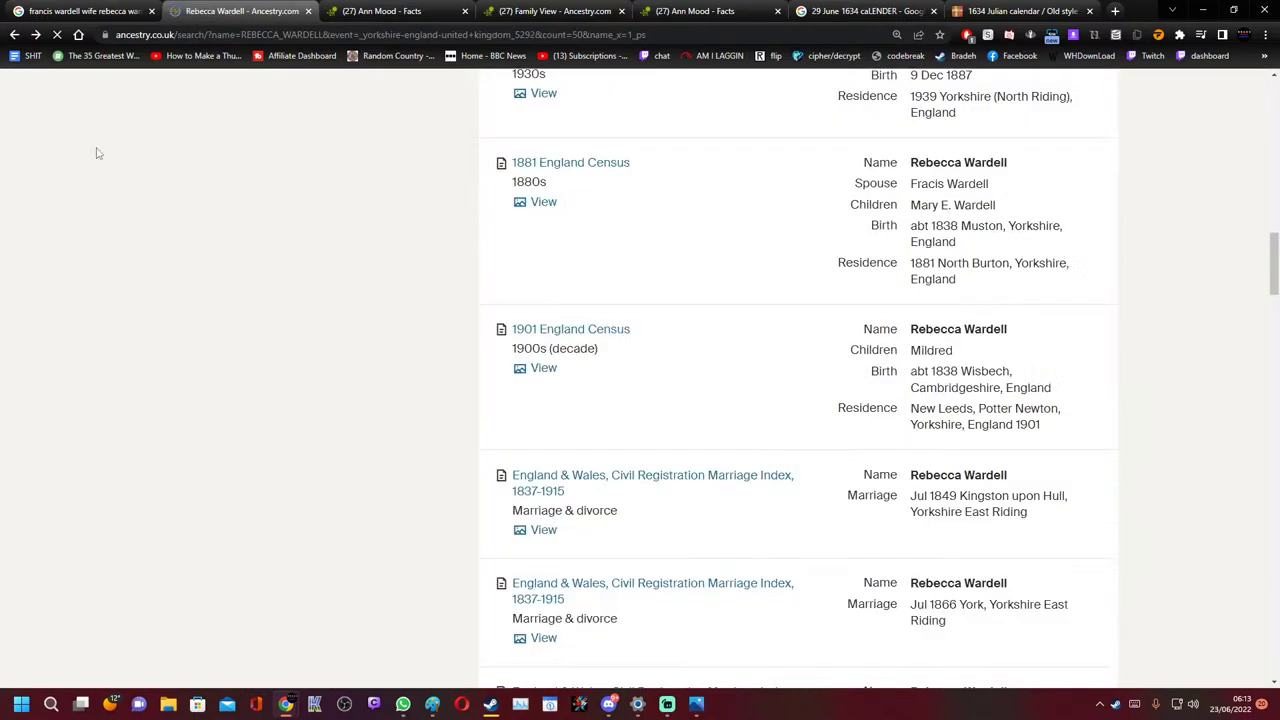
Examine the further search results for dates and places in the burial, 1911 census, marriage and birth index records
{"action": "scroll", "coordinate": [700, 400], "scroll_direction": "down", "scroll_amount": 2}
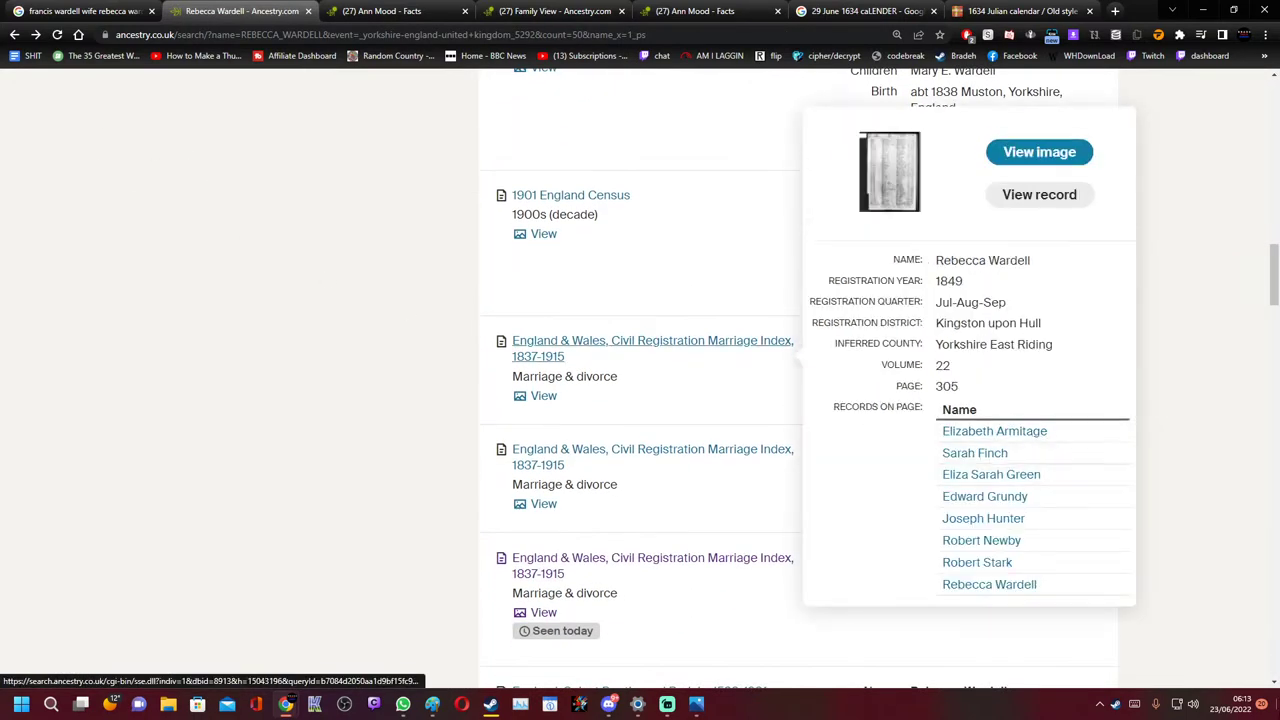
{"action": "scroll", "coordinate": [1171, 480], "scroll_direction": "down", "scroll_amount": 1}
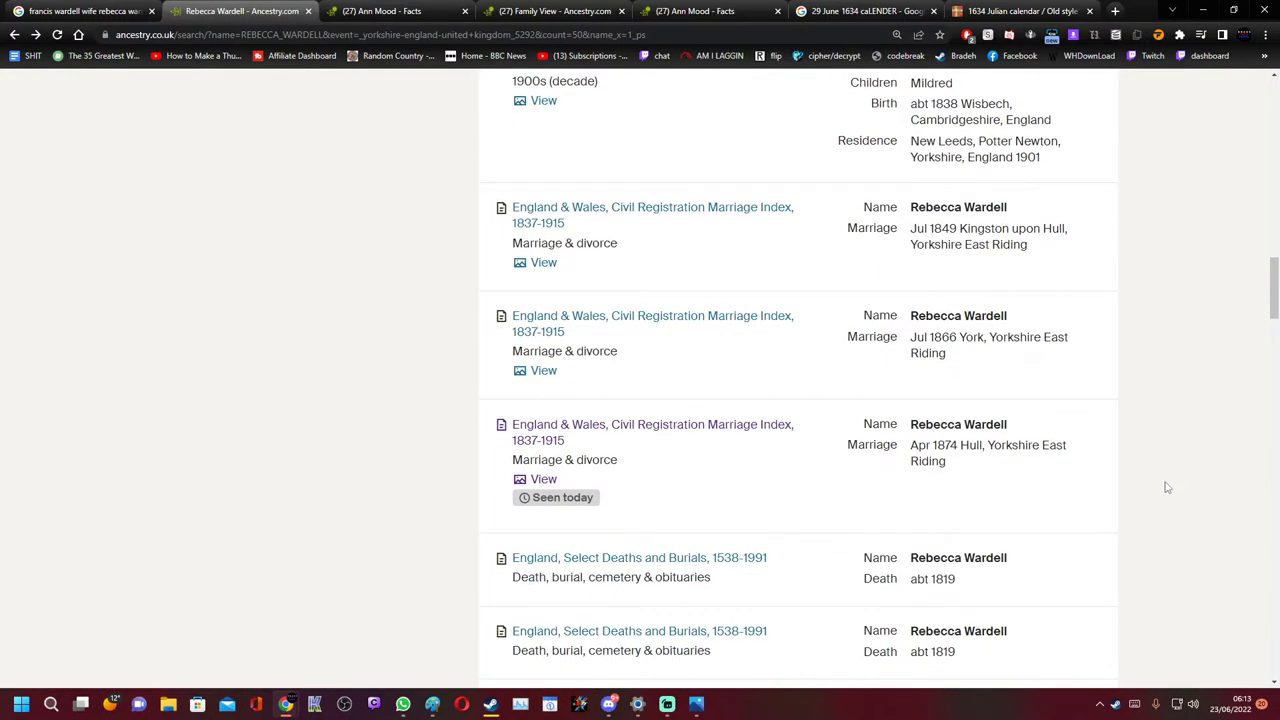
{"action": "scroll", "coordinate": [1157, 494], "scroll_direction": "down", "scroll_amount": 2}
{"action": "scroll", "coordinate": [1050, 480], "scroll_direction": "down", "scroll_amount": 3}
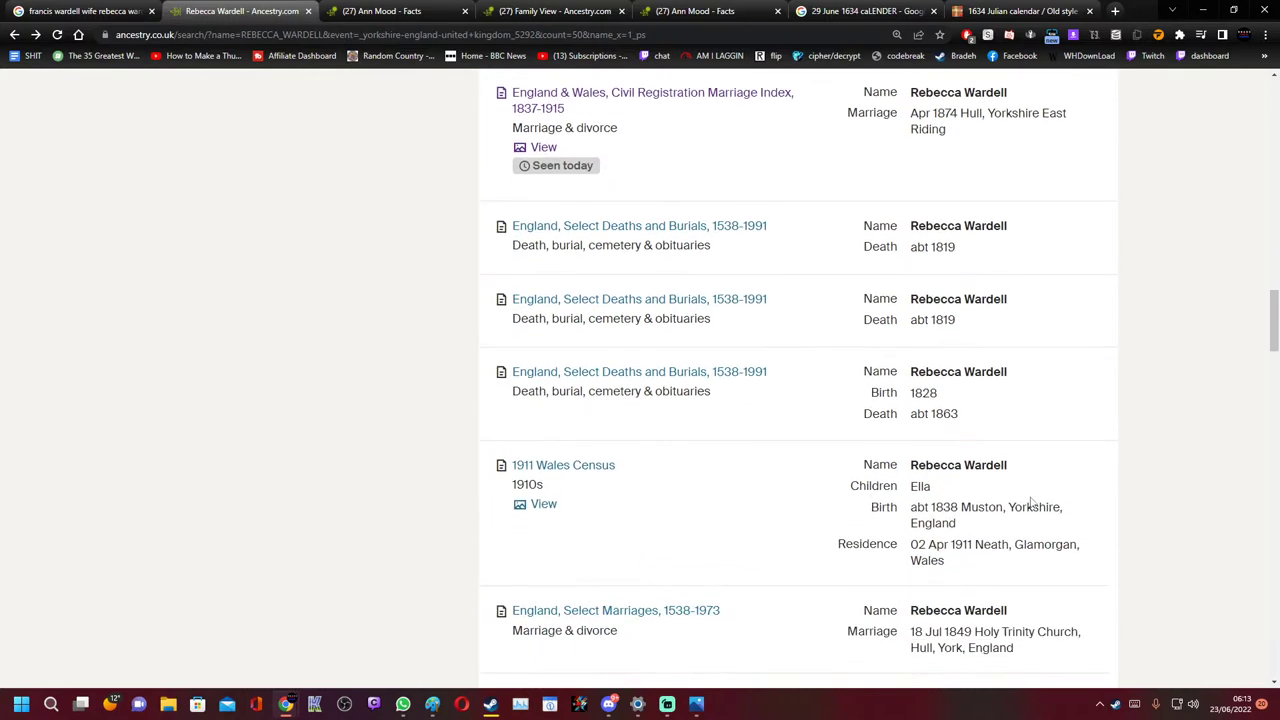
{"action": "scroll", "coordinate": [951, 489], "scroll_direction": "down", "scroll_amount": 3}
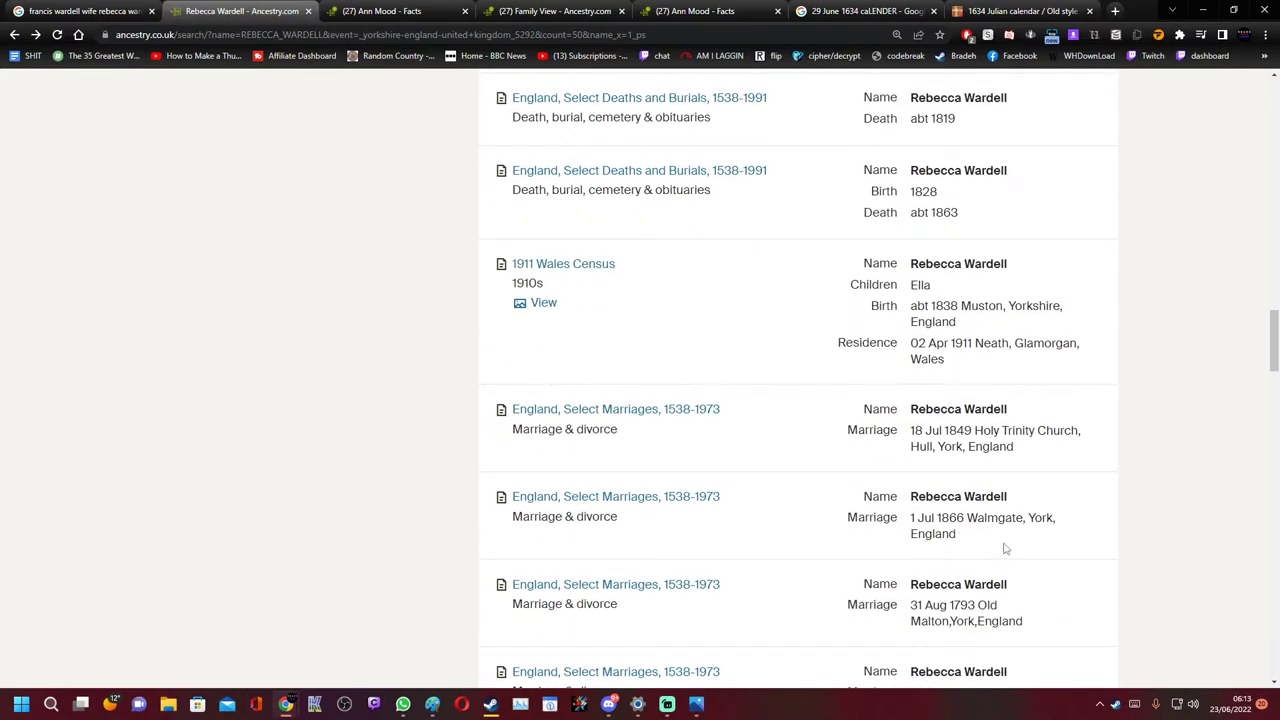
{"action": "scroll", "coordinate": [998, 546], "scroll_direction": "down", "scroll_amount": 3}
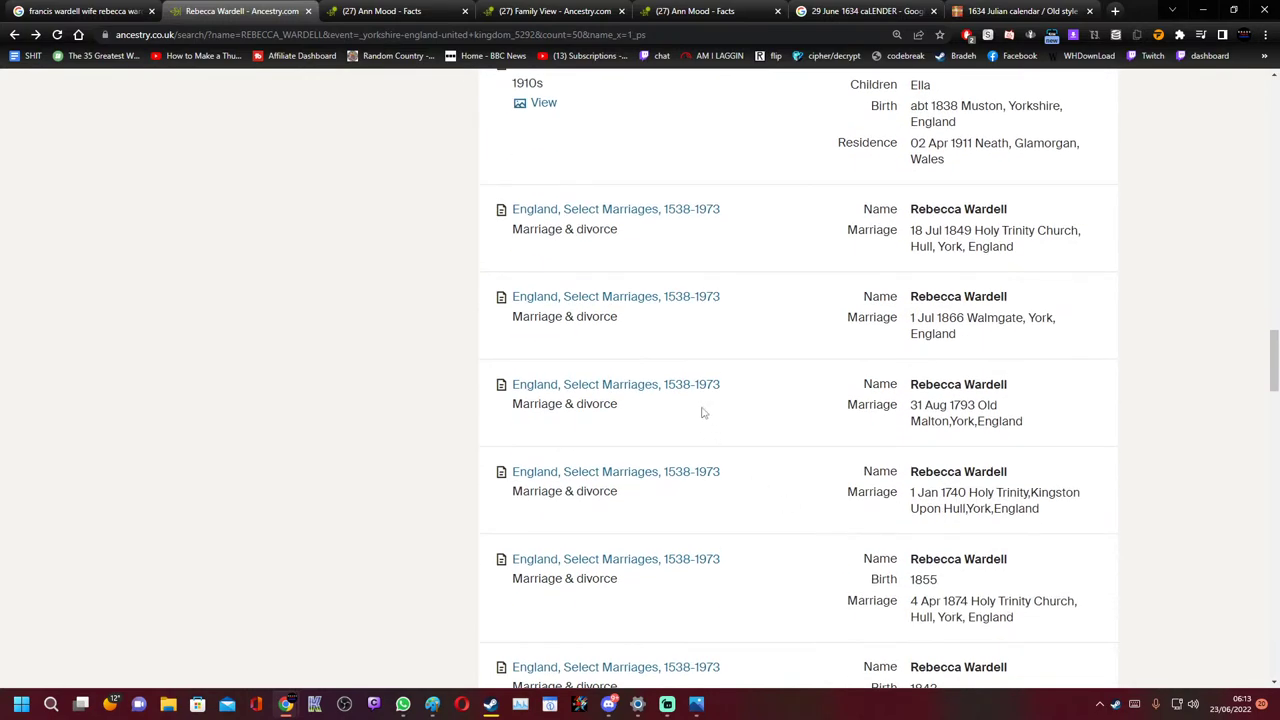
{"action": "mouse_move", "coordinate": [662, 388]}
{"action": "scroll", "coordinate": [700, 460], "scroll_direction": "down", "scroll_amount": 8}
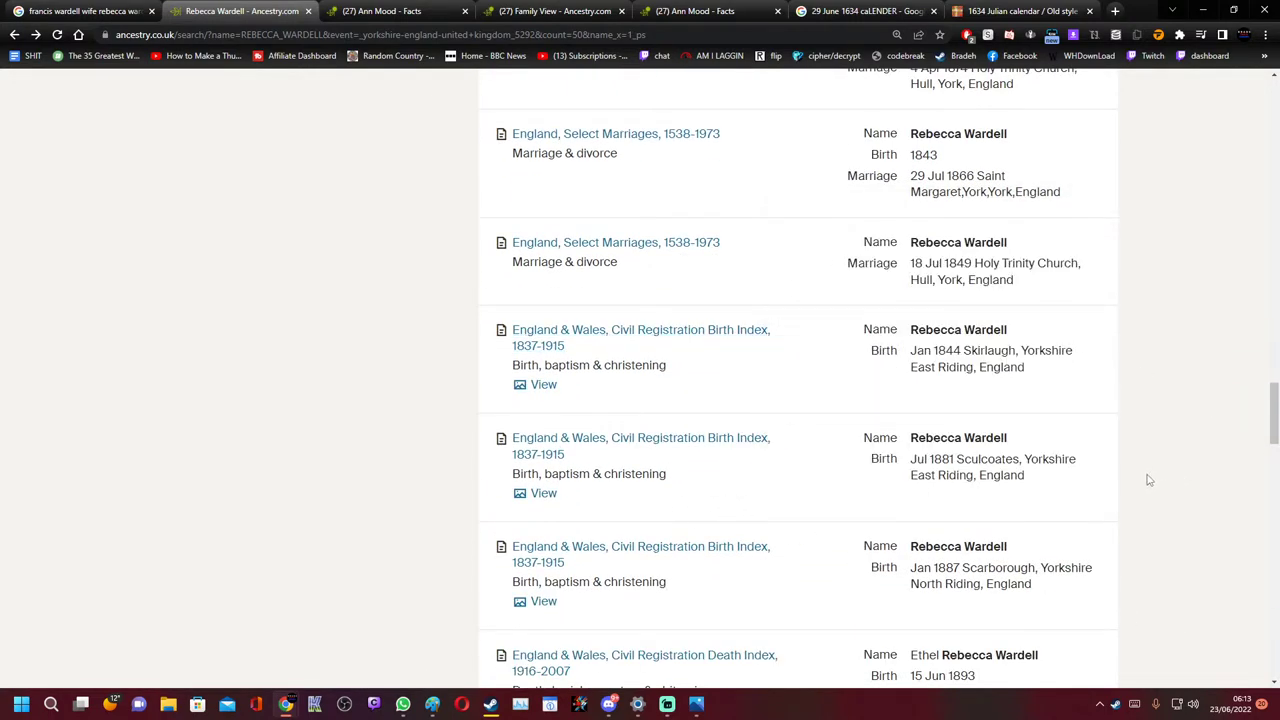
{"action": "left_click_drag", "start_coordinate": [1028, 485], "coordinate": [931, 475]}
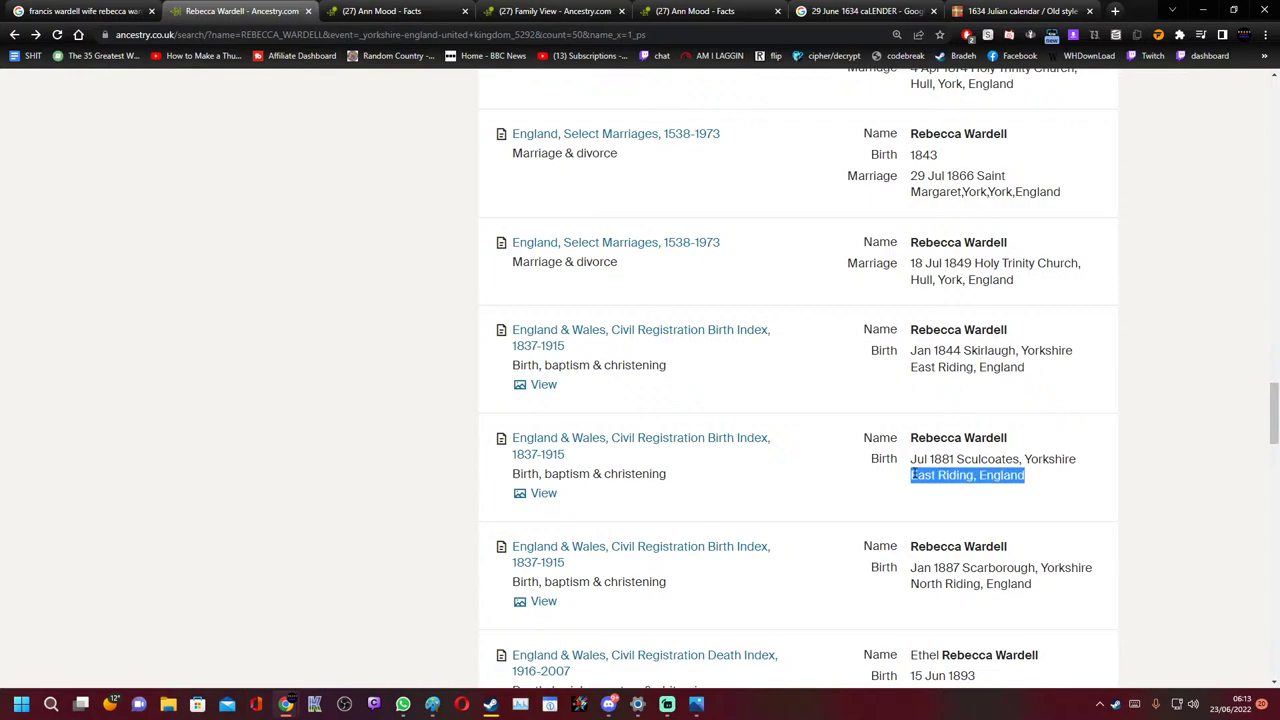
Open the image of the July 1881 Sculcoates birth index record, examine the page's entries and return to the search results
{"action": "left_click", "coordinate": [840, 462]}
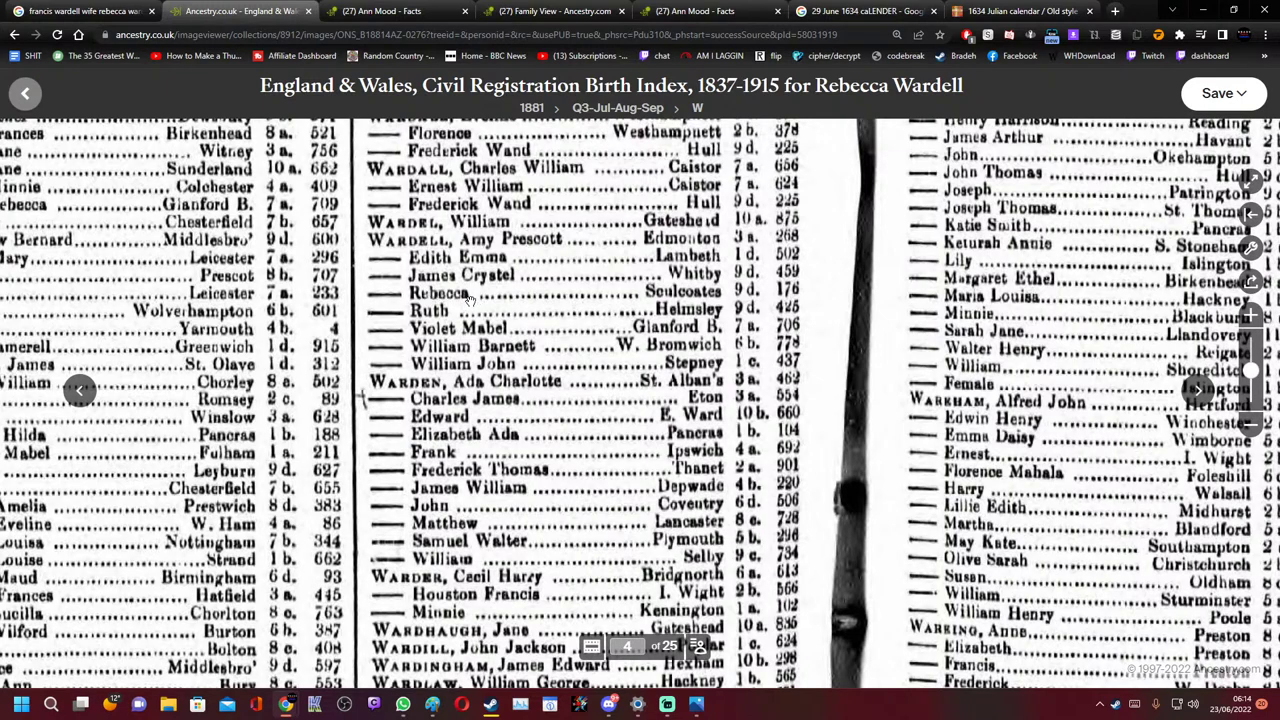
{"action": "scroll", "coordinate": [466, 297], "scroll_direction": "down", "scroll_amount": 1}
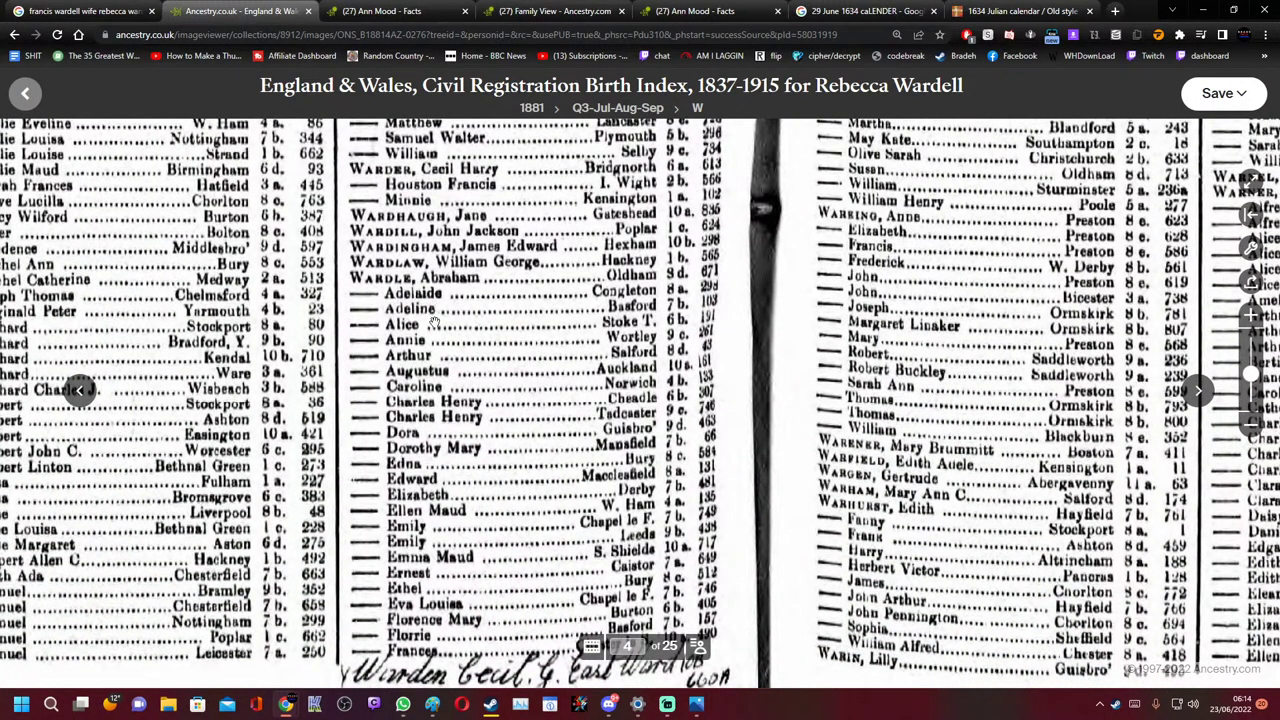
{"action": "left_click_drag", "start_coordinate": [433, 320], "coordinate": [328, 540]}
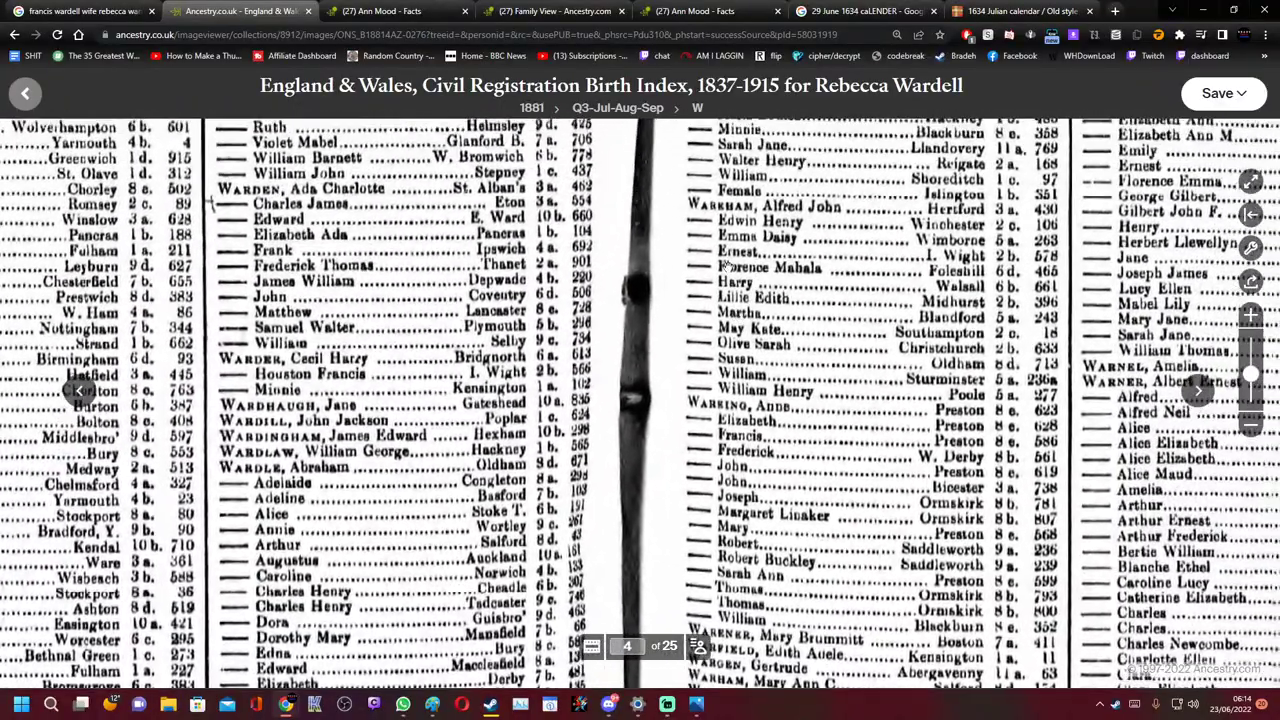
{"action": "left_click_drag", "start_coordinate": [725, 265], "coordinate": [535, 616]}
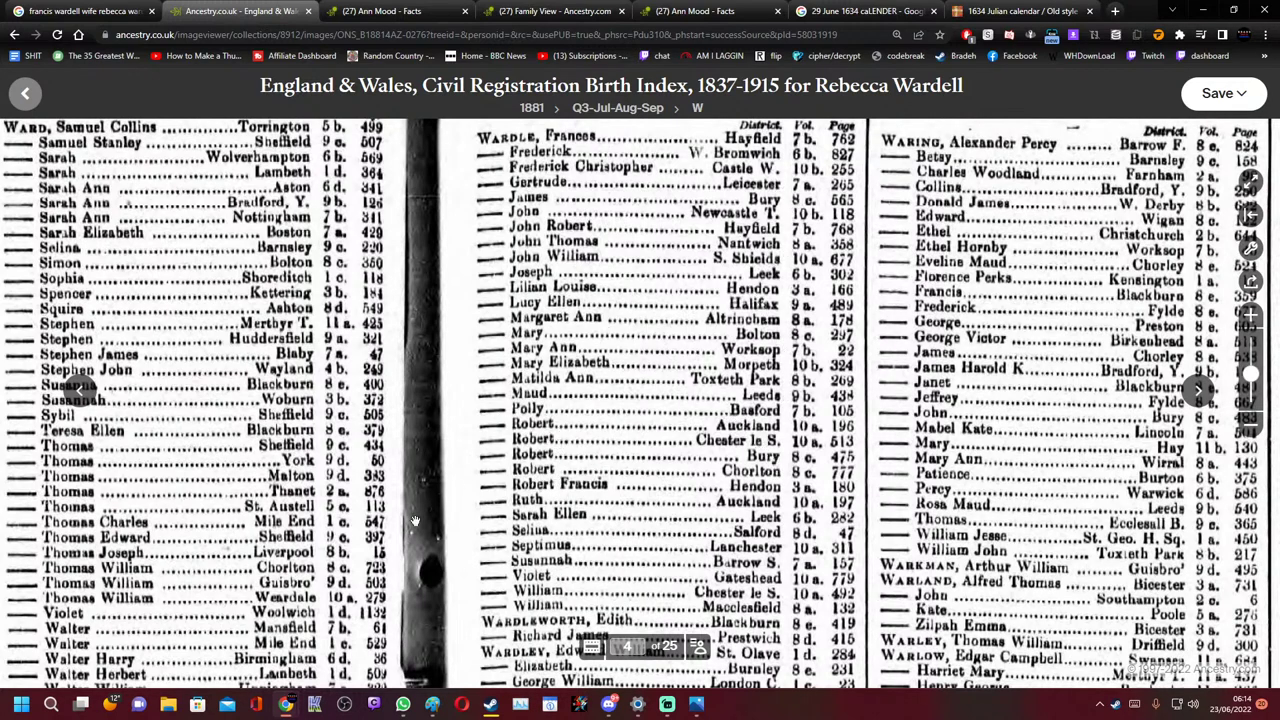
{"action": "left_click", "coordinate": [385, 11]}
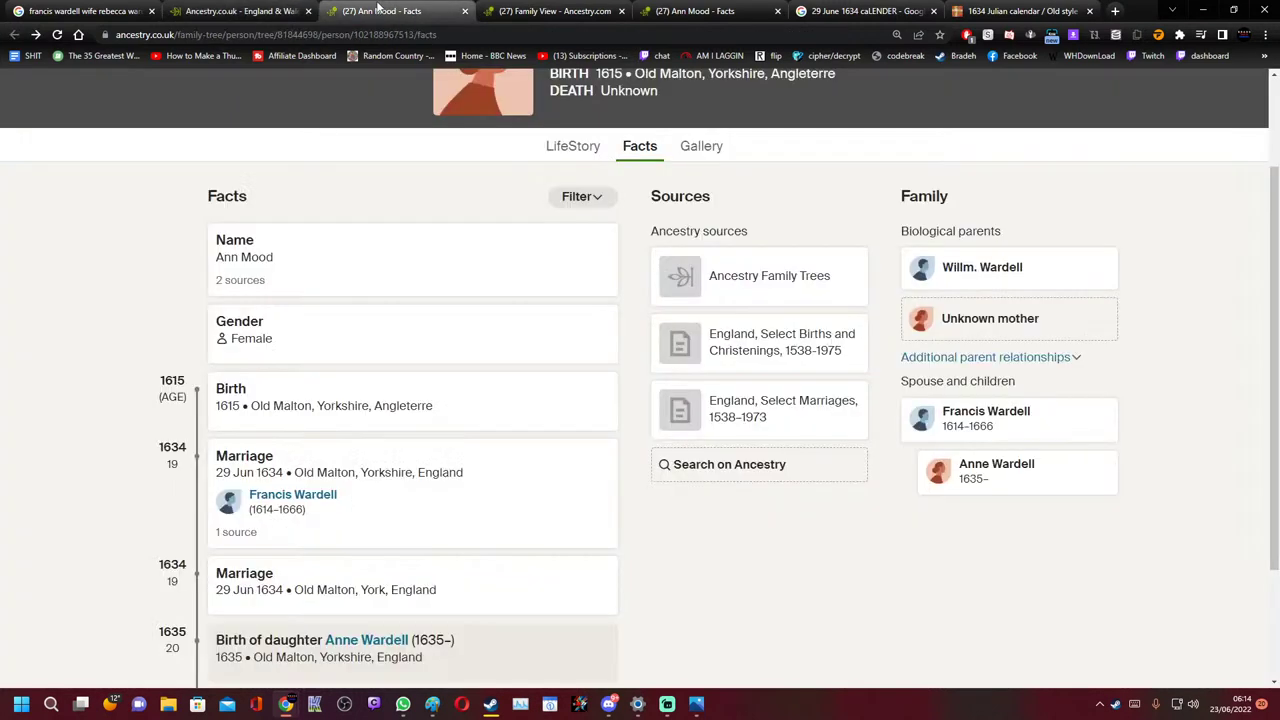
{"action": "left_click", "coordinate": [298, 10]}
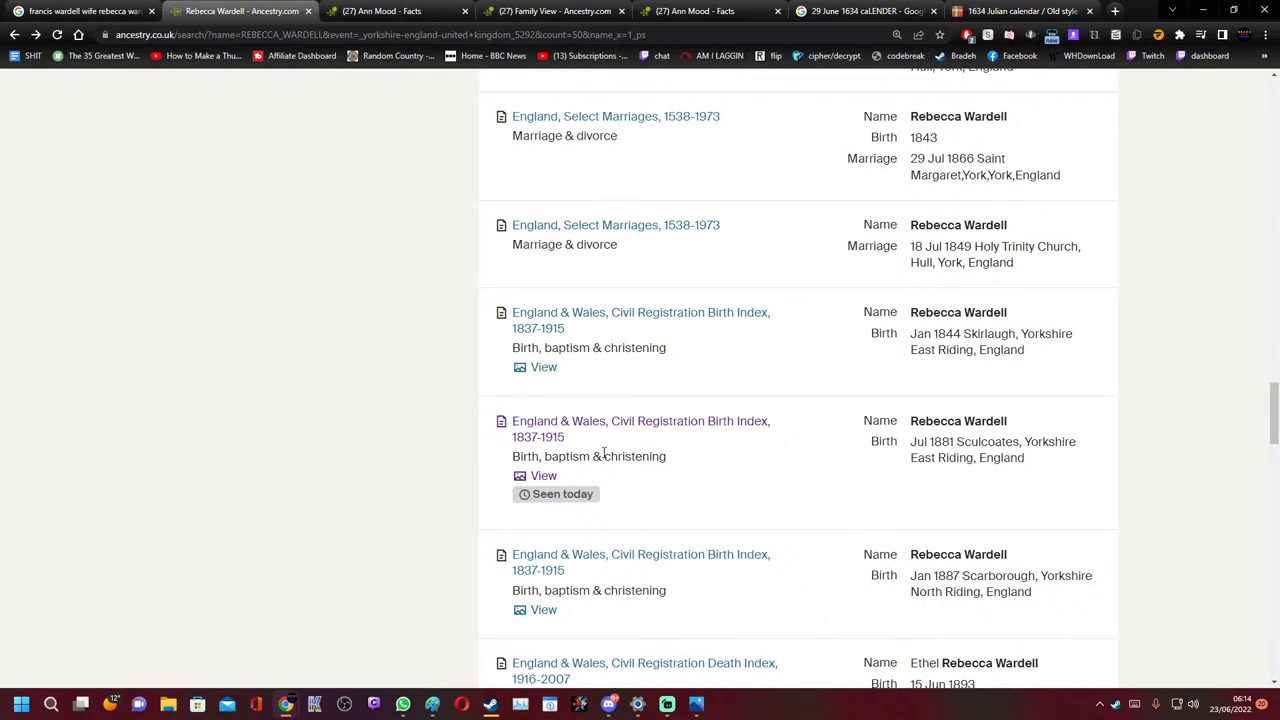
Examine the further search results for dates and places in the birth, death, probate and 1841 to 1901 census records
{"action": "scroll", "coordinate": [605, 452], "scroll_direction": "down", "scroll_amount": 2}
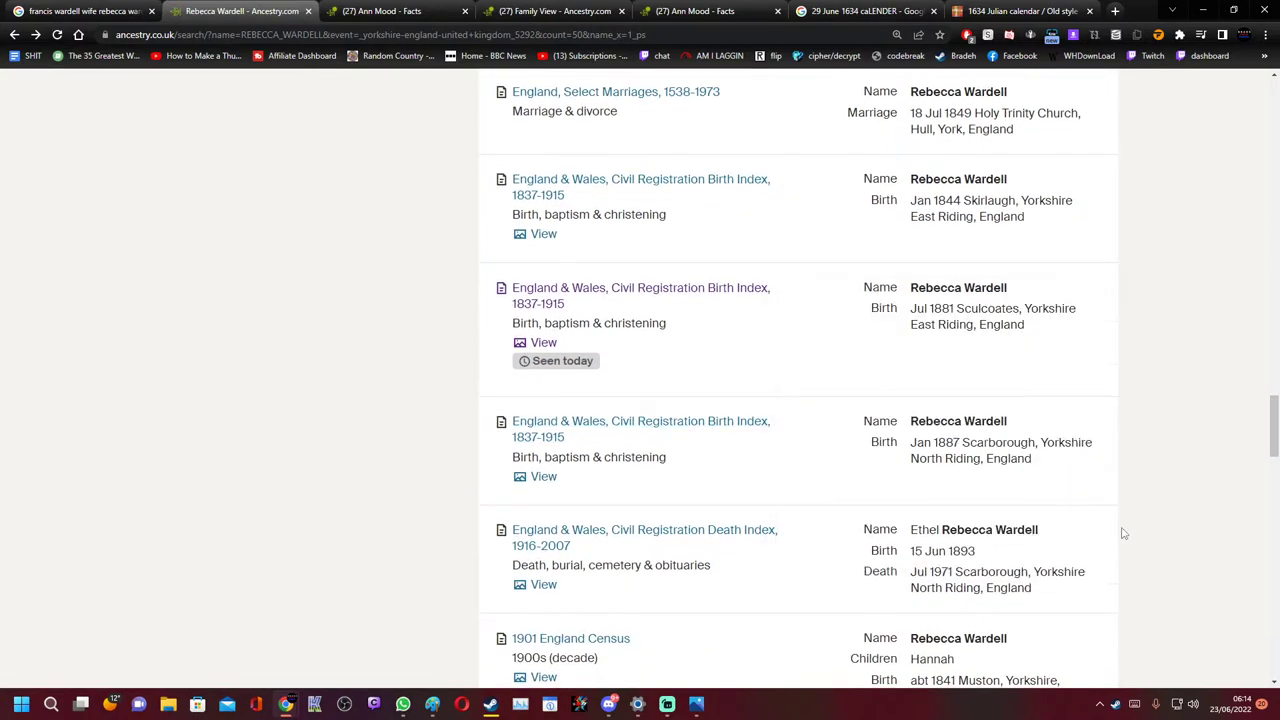
{"action": "scroll", "coordinate": [1124, 527], "scroll_direction": "down", "scroll_amount": 3}
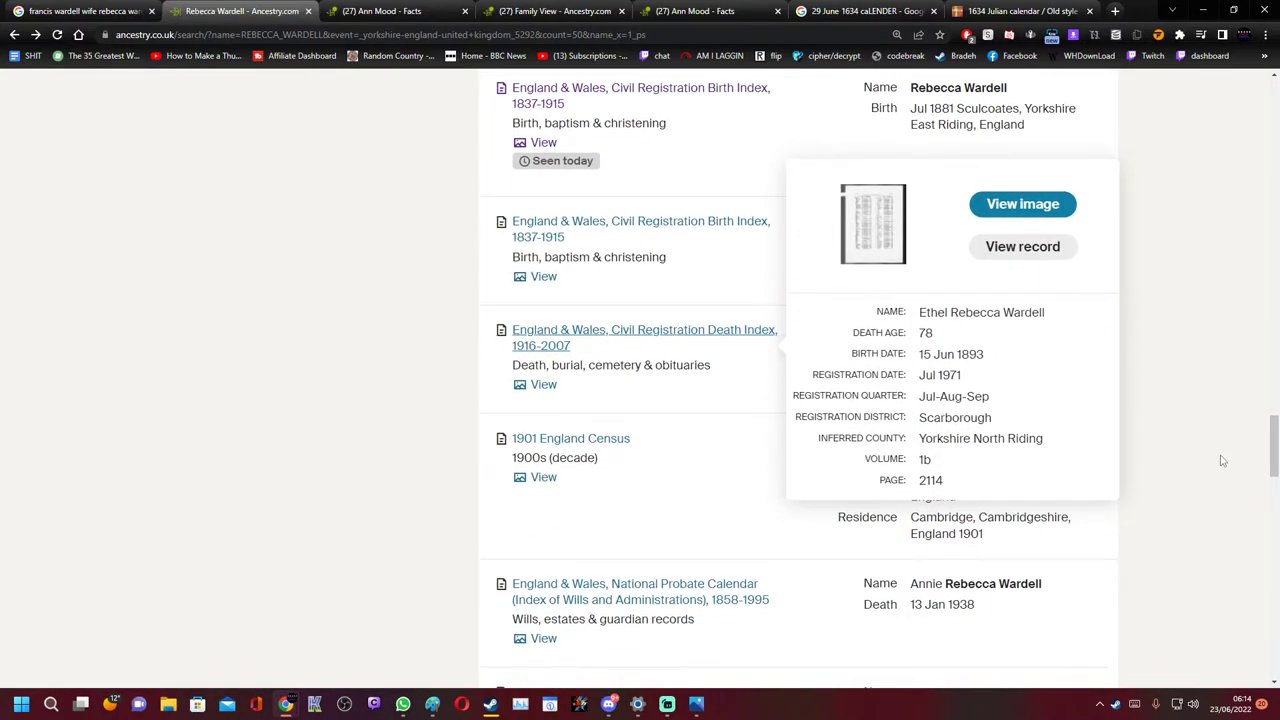
{"action": "scroll", "coordinate": [1220, 457], "scroll_direction": "down", "scroll_amount": 2}
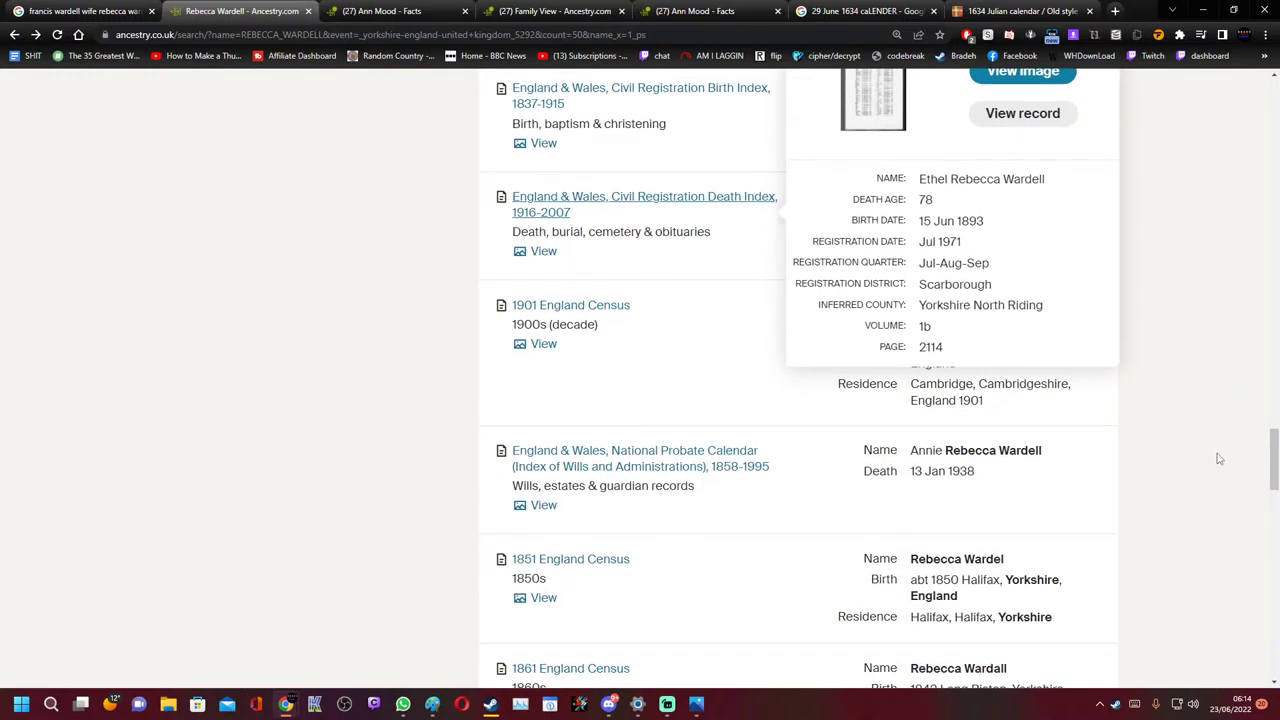
{"action": "scroll", "coordinate": [1220, 457], "scroll_direction": "down", "scroll_amount": 4}
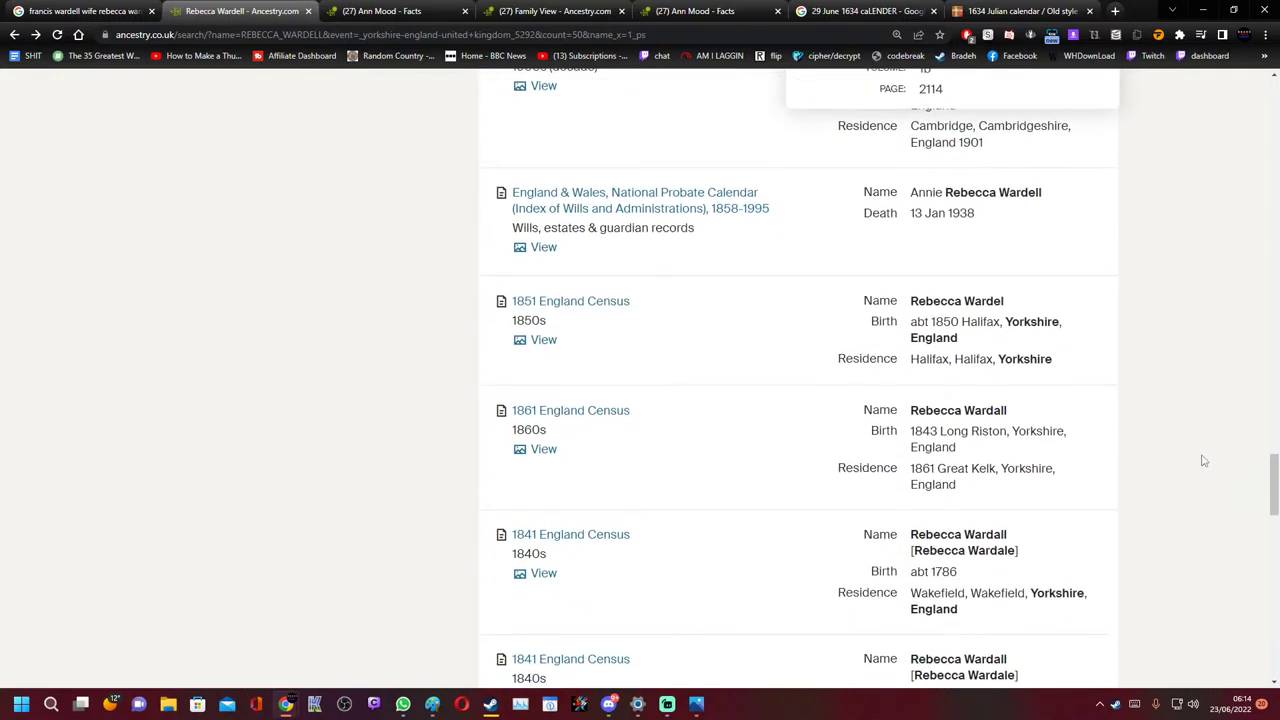
{"action": "scroll", "coordinate": [1195, 461], "scroll_direction": "down", "scroll_amount": 1}
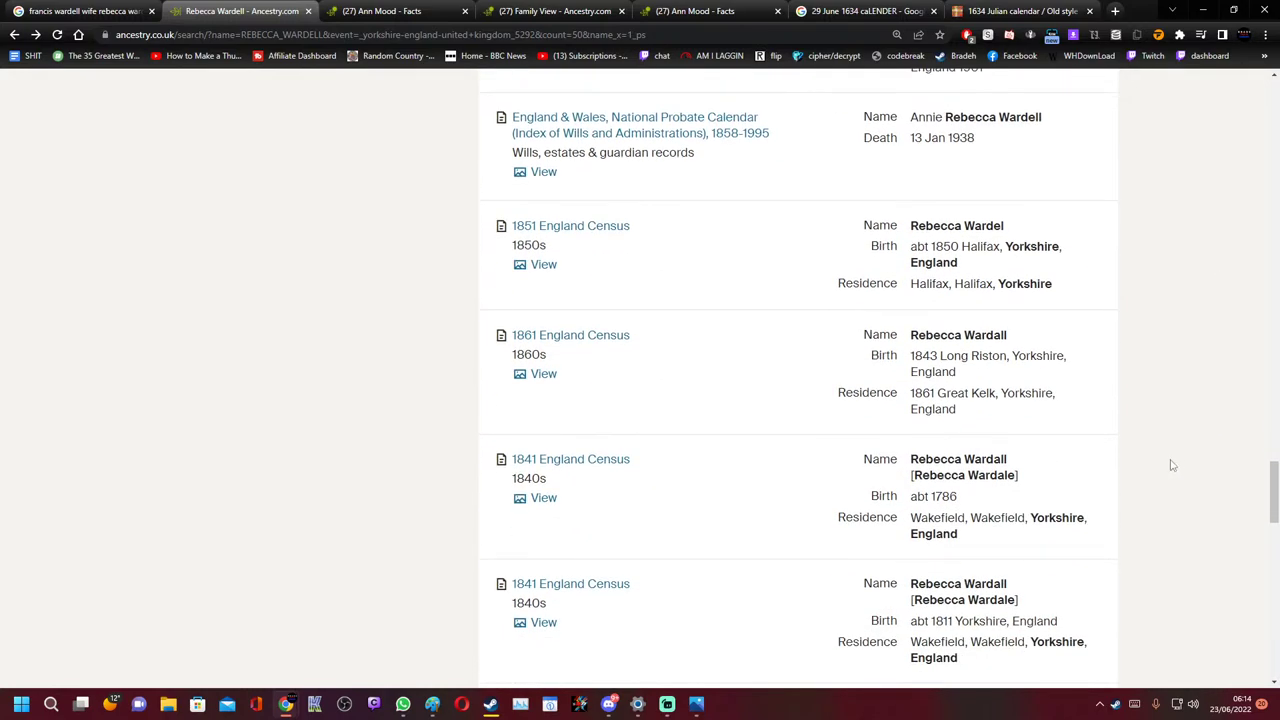
{"action": "scroll", "coordinate": [1165, 467], "scroll_direction": "down", "scroll_amount": 1}
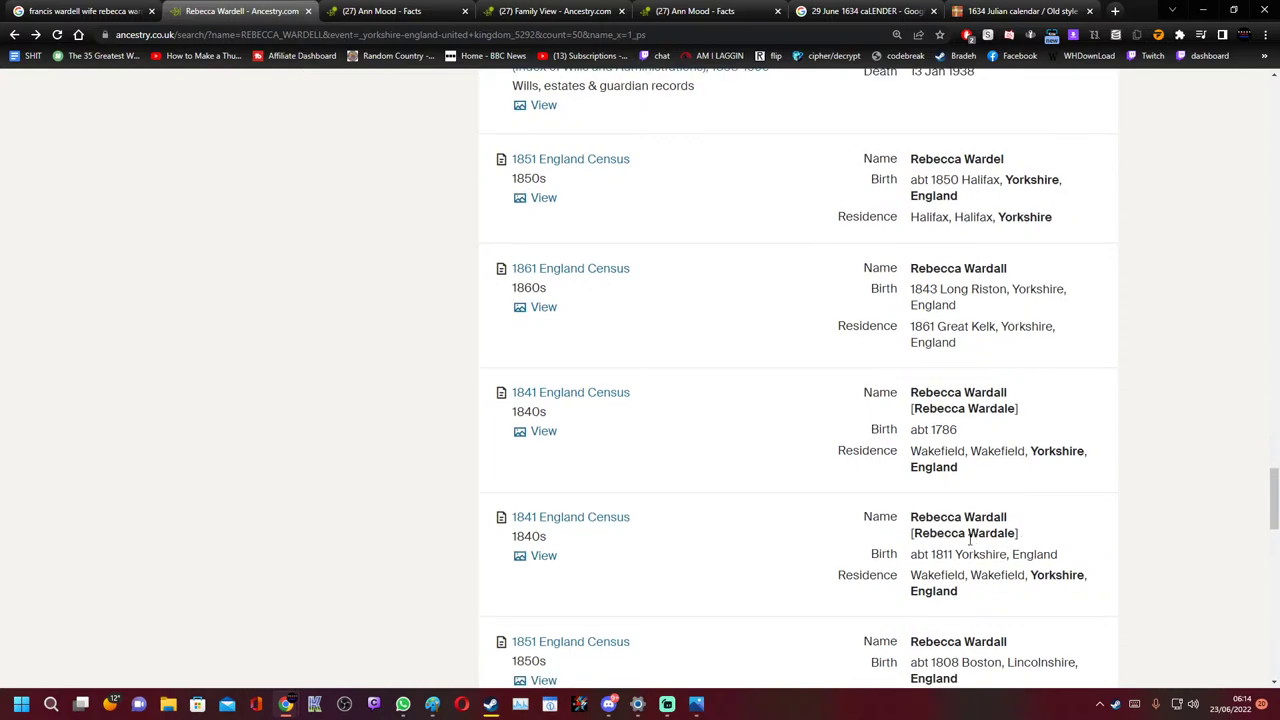
Open the 1841 Wakefield census image for the person born about 1811, examine the households on both pages and return to the results
{"action": "left_click", "coordinate": [543, 556]}
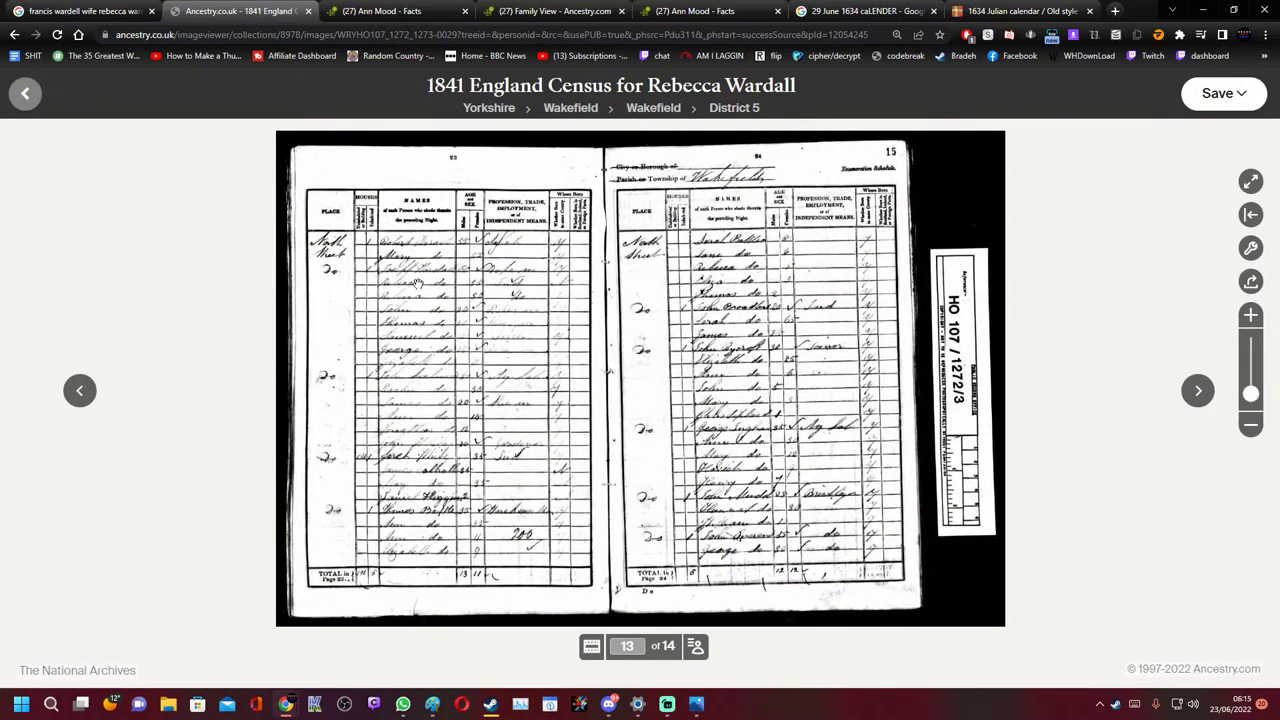
{"action": "scroll", "coordinate": [493, 268], "scroll_direction": "up", "scroll_amount": 5}
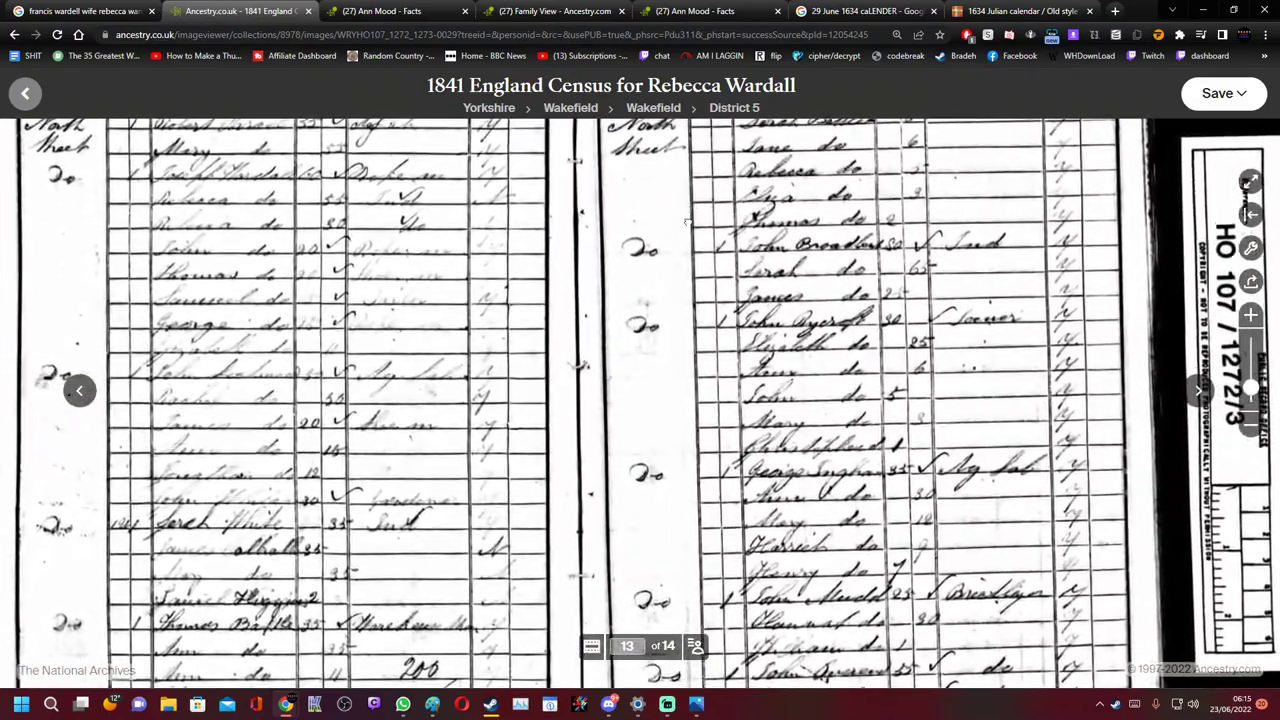
{"action": "left_click_drag", "start_coordinate": [732, 173], "coordinate": [586, 199]}
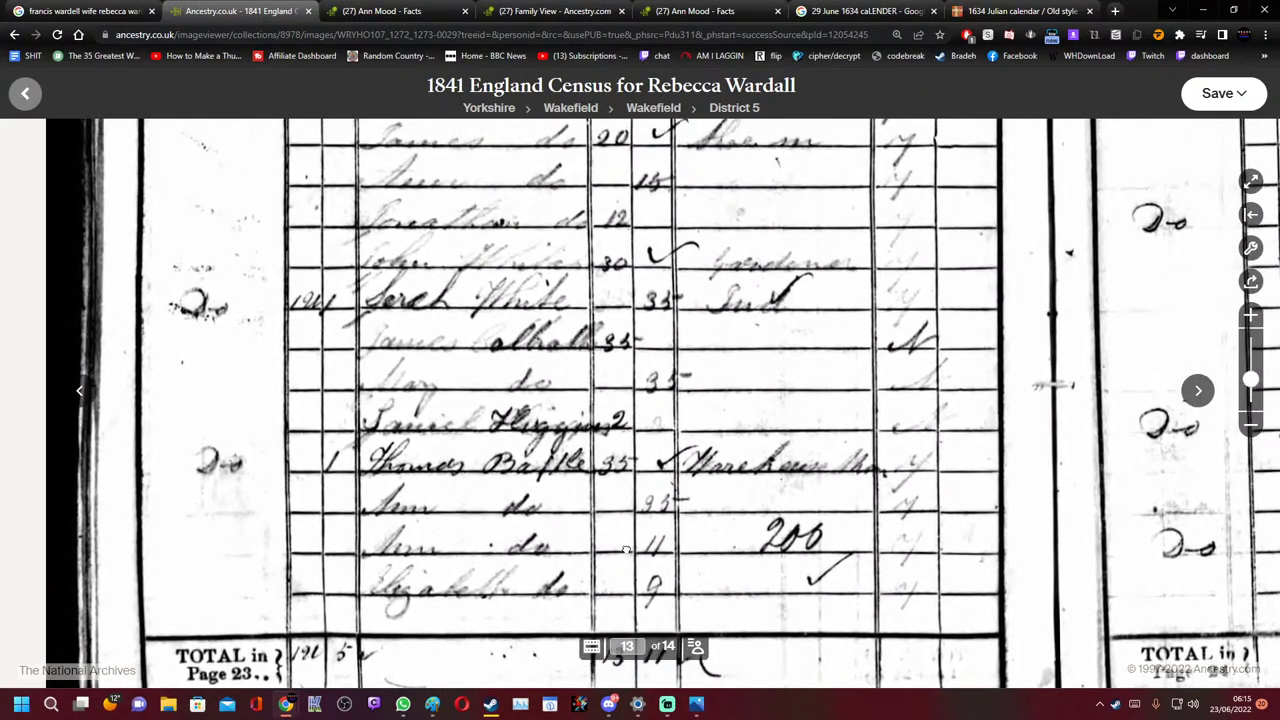
{"action": "left_click_drag", "start_coordinate": [549, 320], "coordinate": [557, 525]}
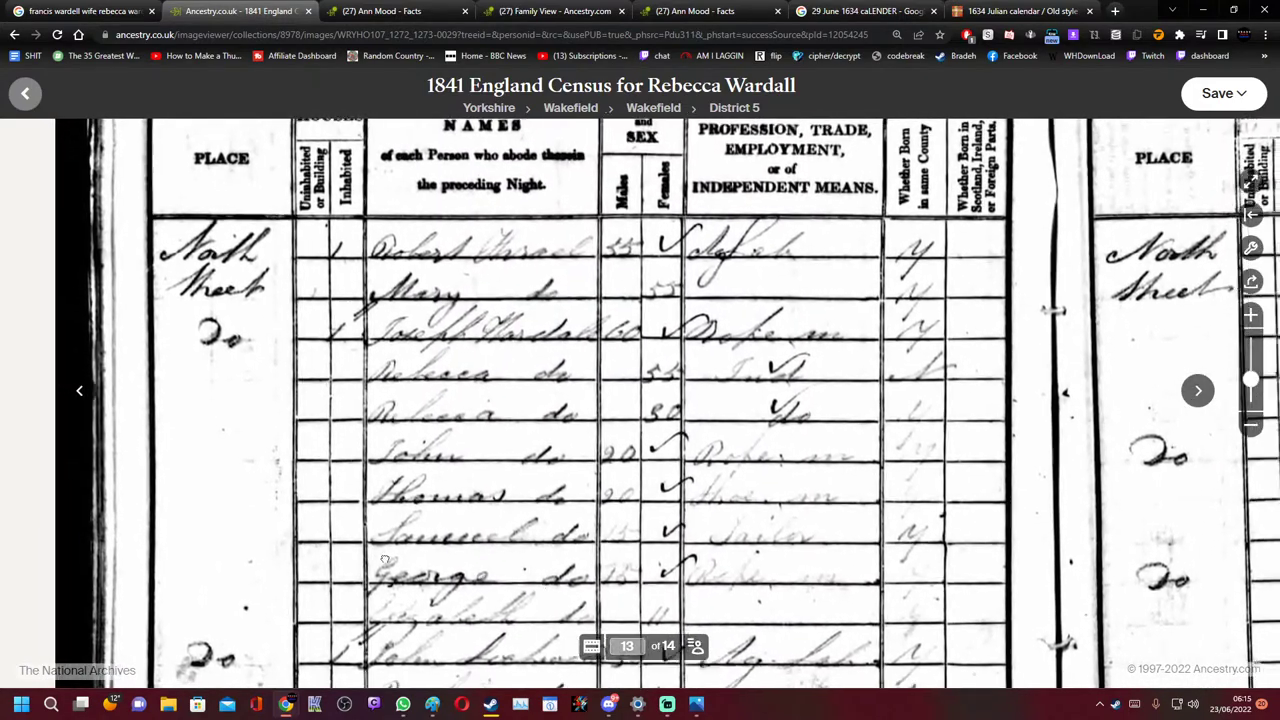
{"action": "left_click_drag", "start_coordinate": [384, 561], "coordinate": [90, 500]}
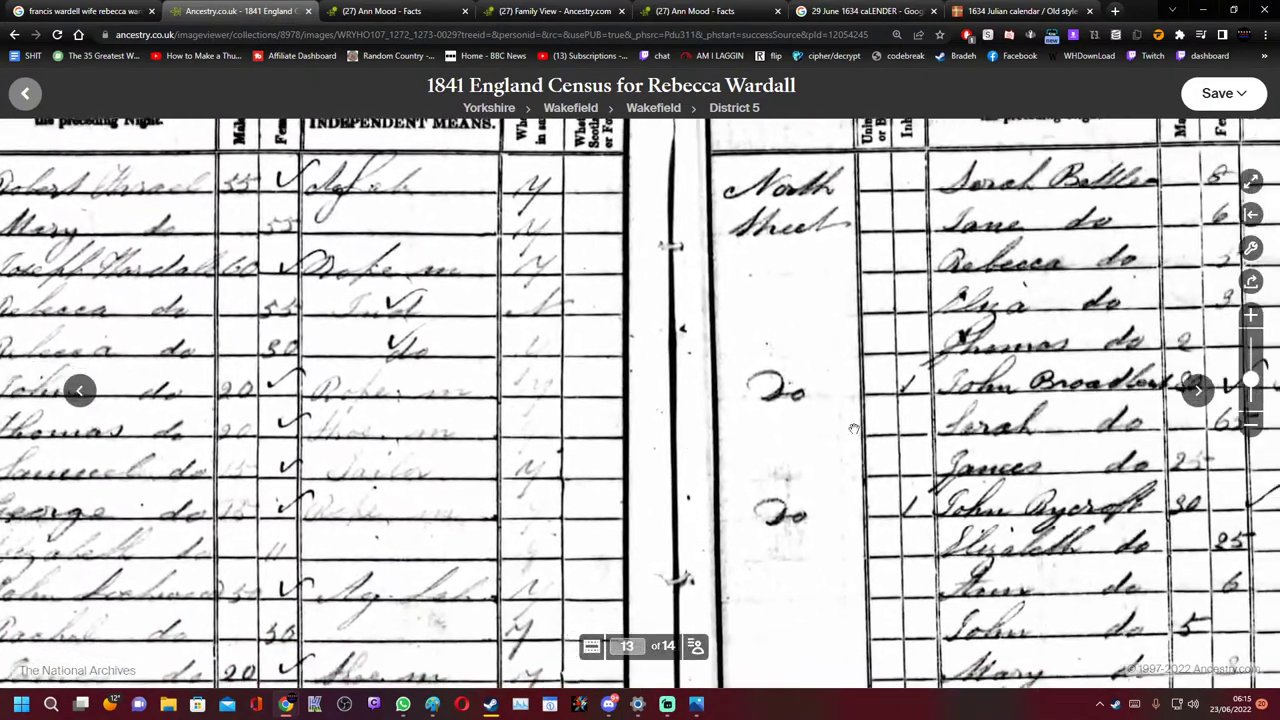
{"action": "left_click_drag", "start_coordinate": [700, 470], "coordinate": [695, 203]}
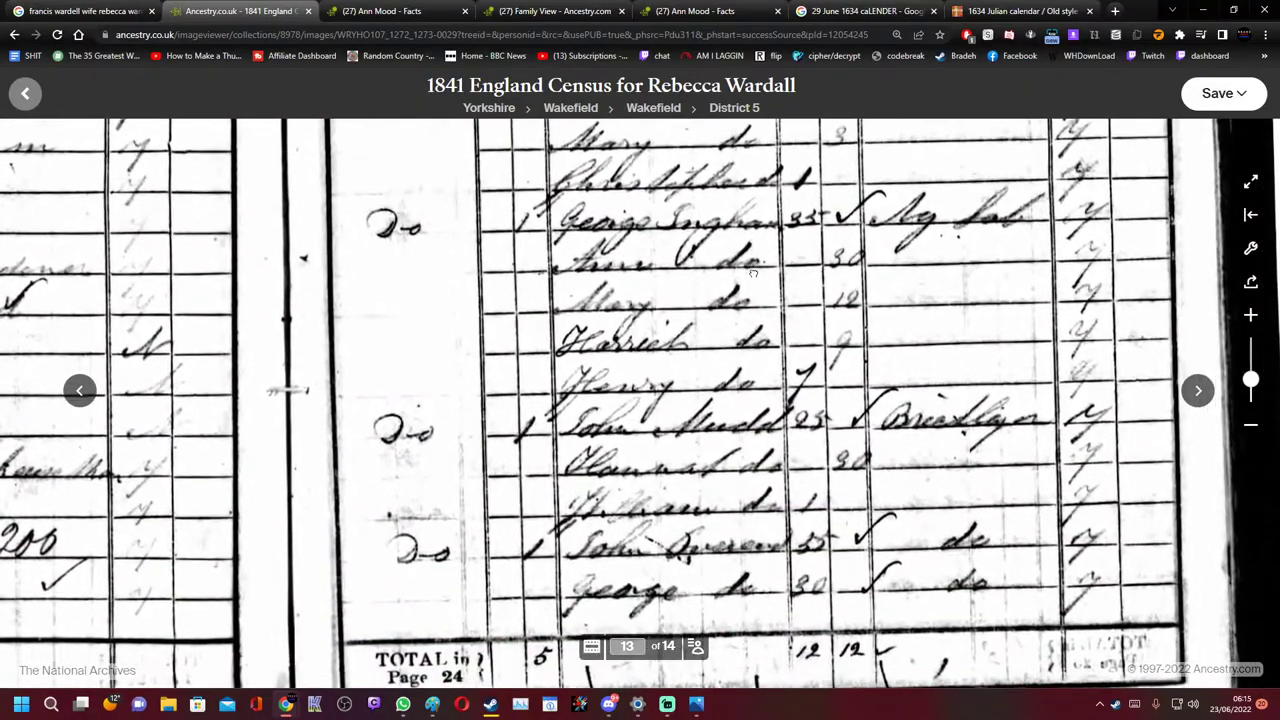
{"action": "scroll", "coordinate": [719, 236], "scroll_direction": "down", "scroll_amount": 3}
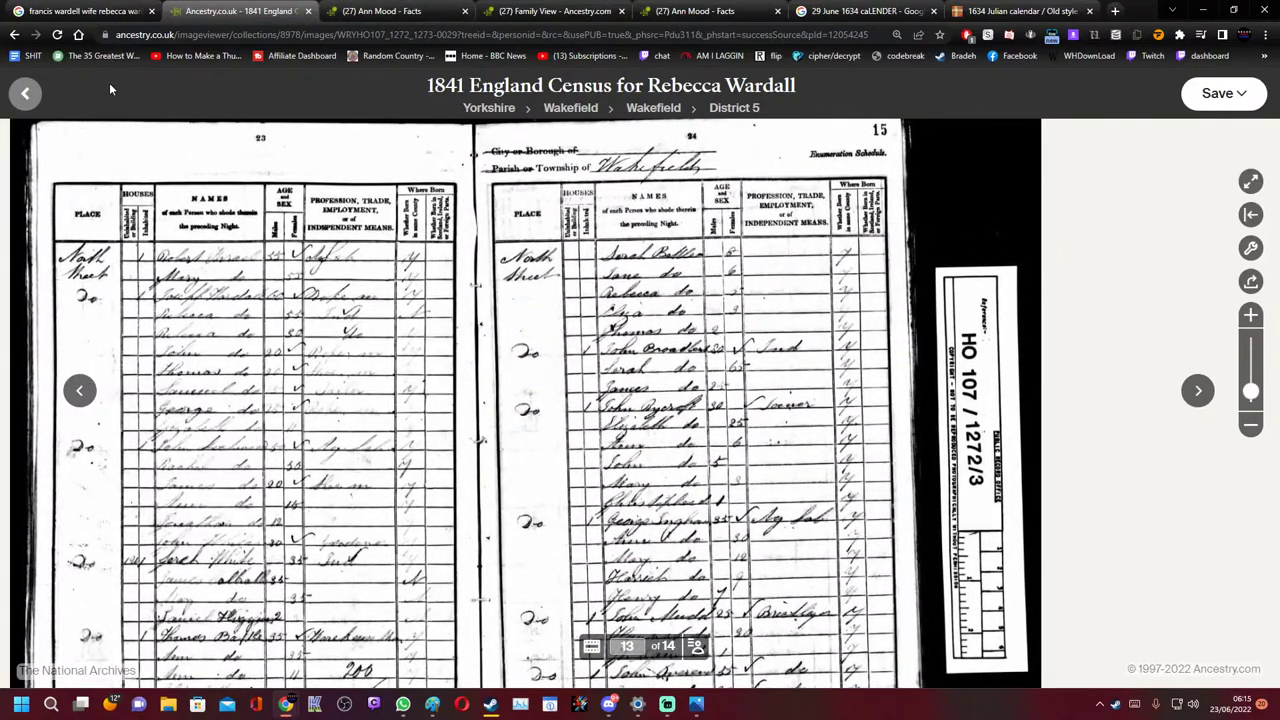
{"action": "left_click", "coordinate": [25, 93]}
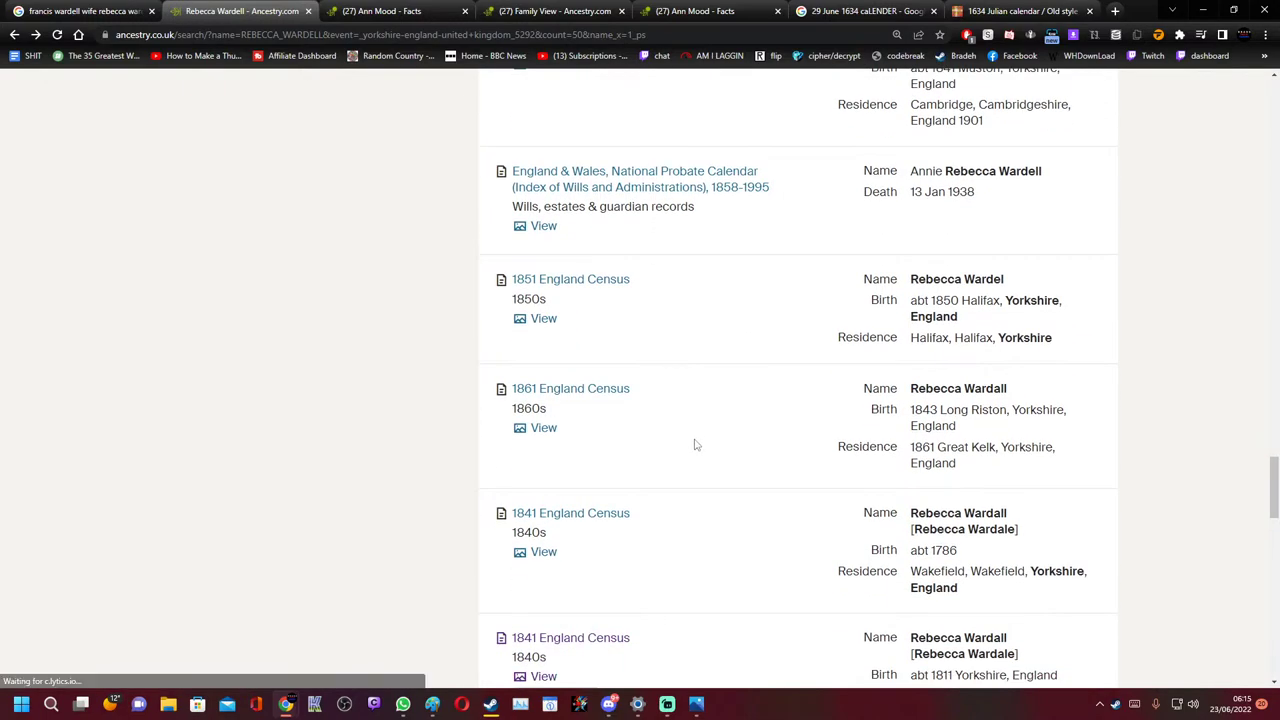
Open the current search criteria for editing and set the gender to Female
{"action": "scroll", "coordinate": [697, 445], "scroll_direction": "up", "scroll_amount": 20}
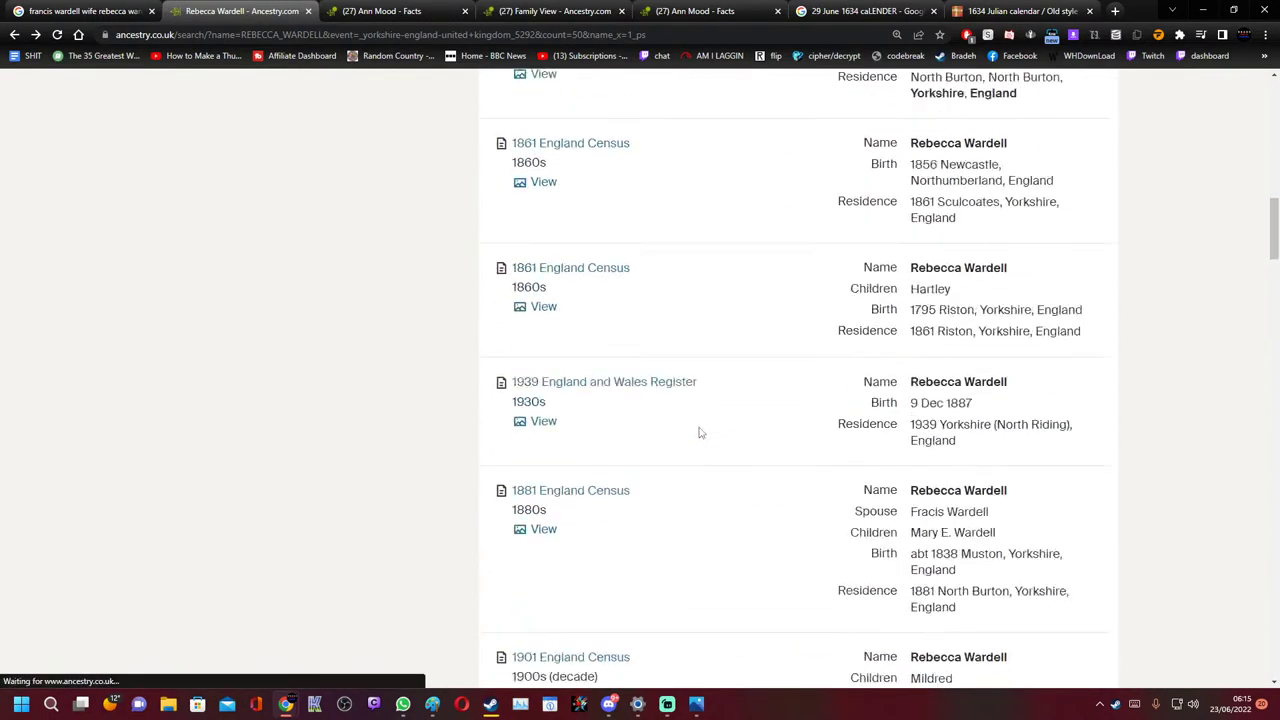
{"action": "scroll", "coordinate": [700, 432], "scroll_direction": "up", "scroll_amount": 15}
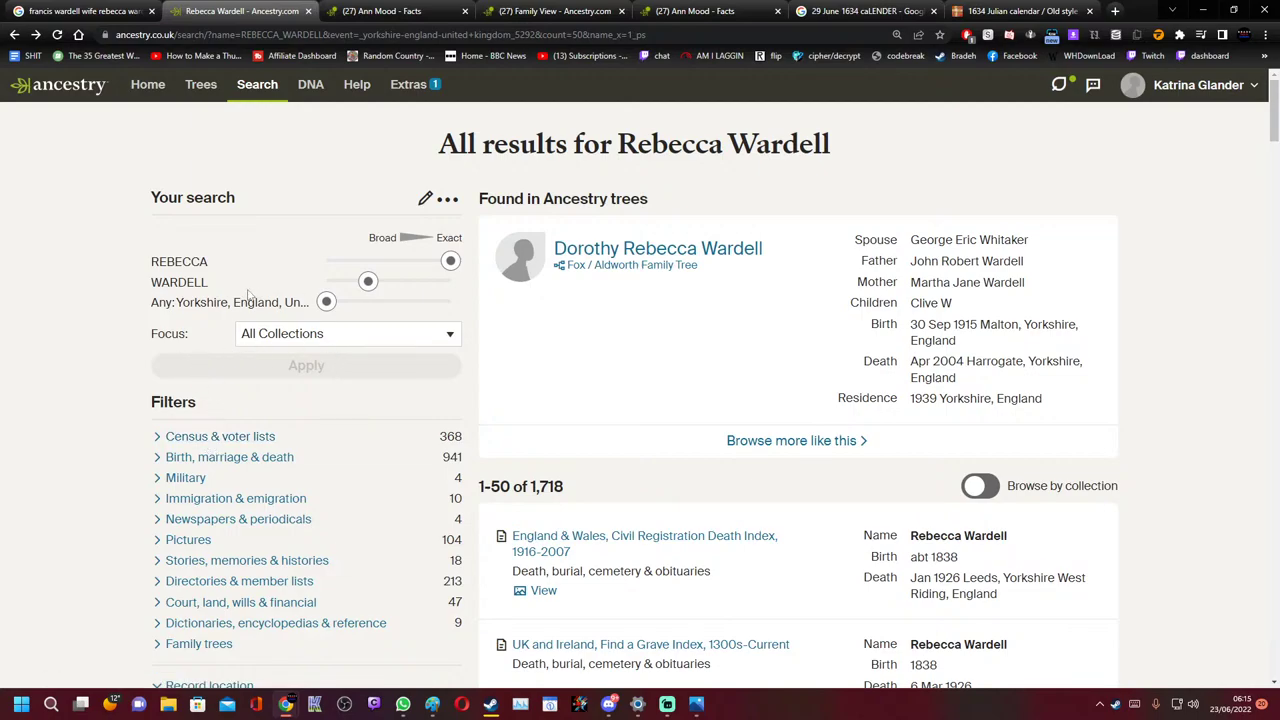
{"action": "left_click", "coordinate": [426, 199]}
{"action": "scroll", "coordinate": [477, 463], "scroll_direction": "down", "scroll_amount": 2}
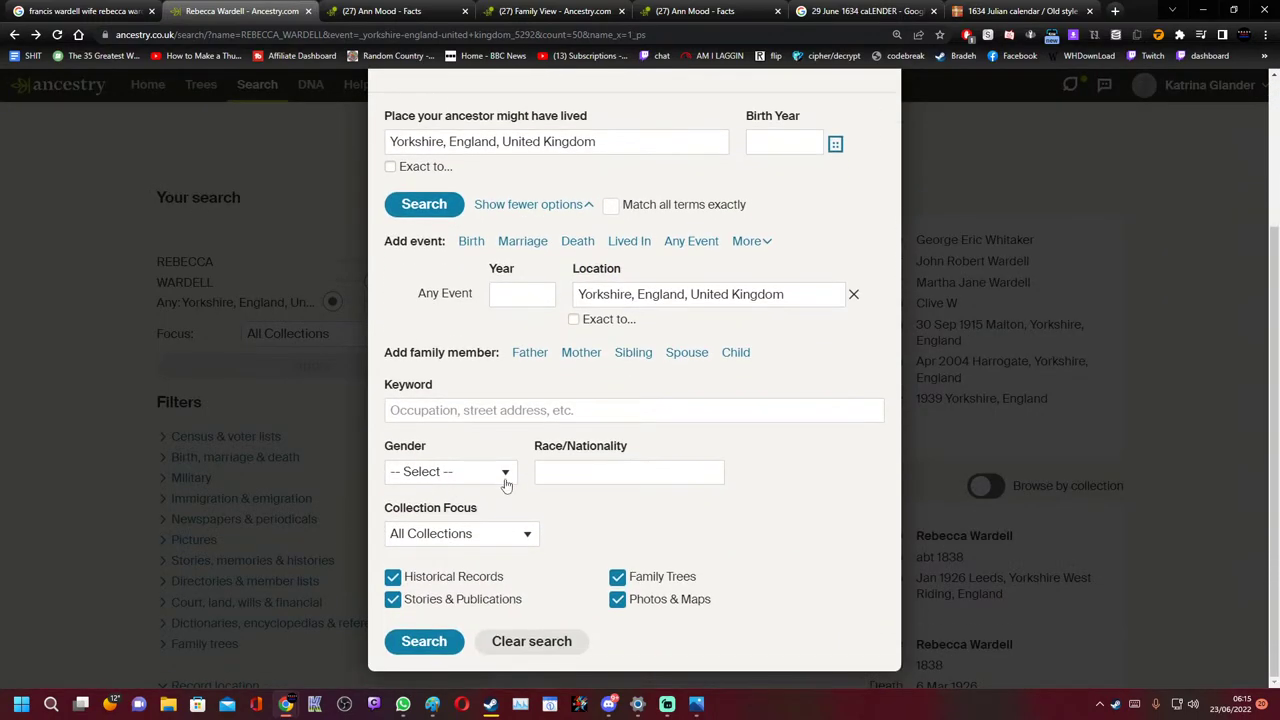
{"action": "left_click", "coordinate": [506, 474]}
{"action": "left_click", "coordinate": [445, 527]}
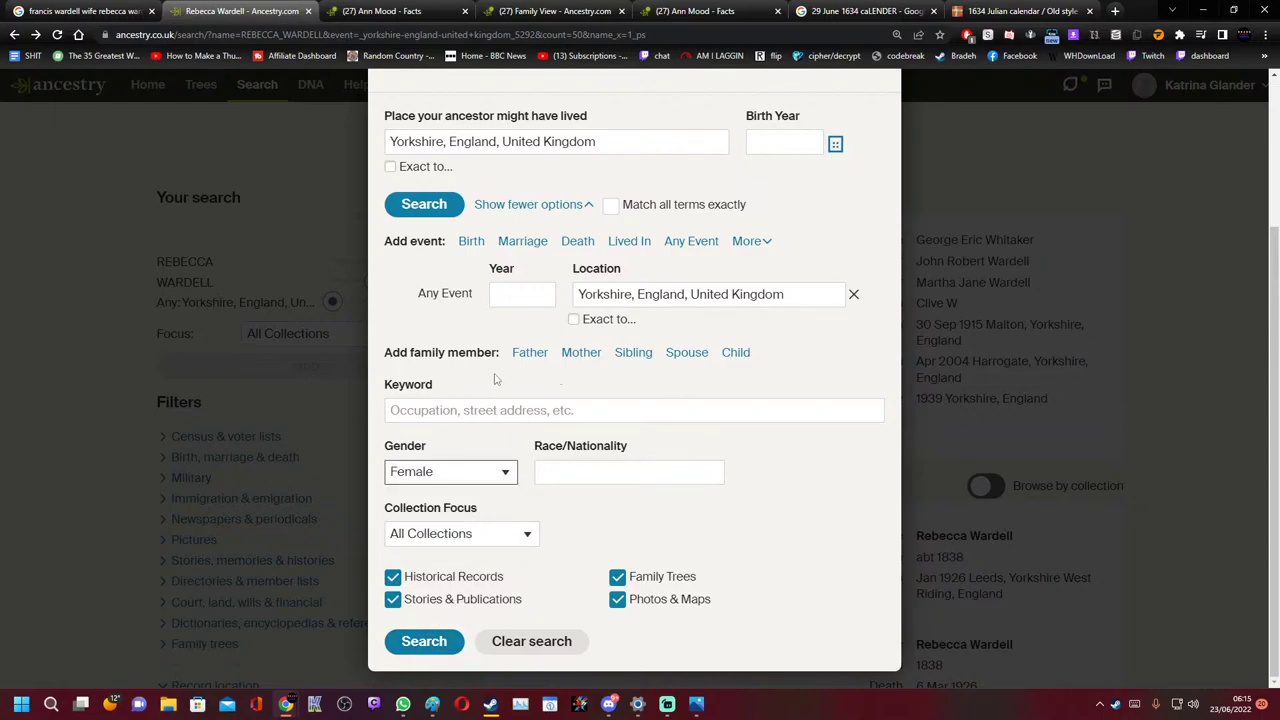
{"action": "scroll", "coordinate": [494, 379], "scroll_direction": "up", "scroll_amount": 1}
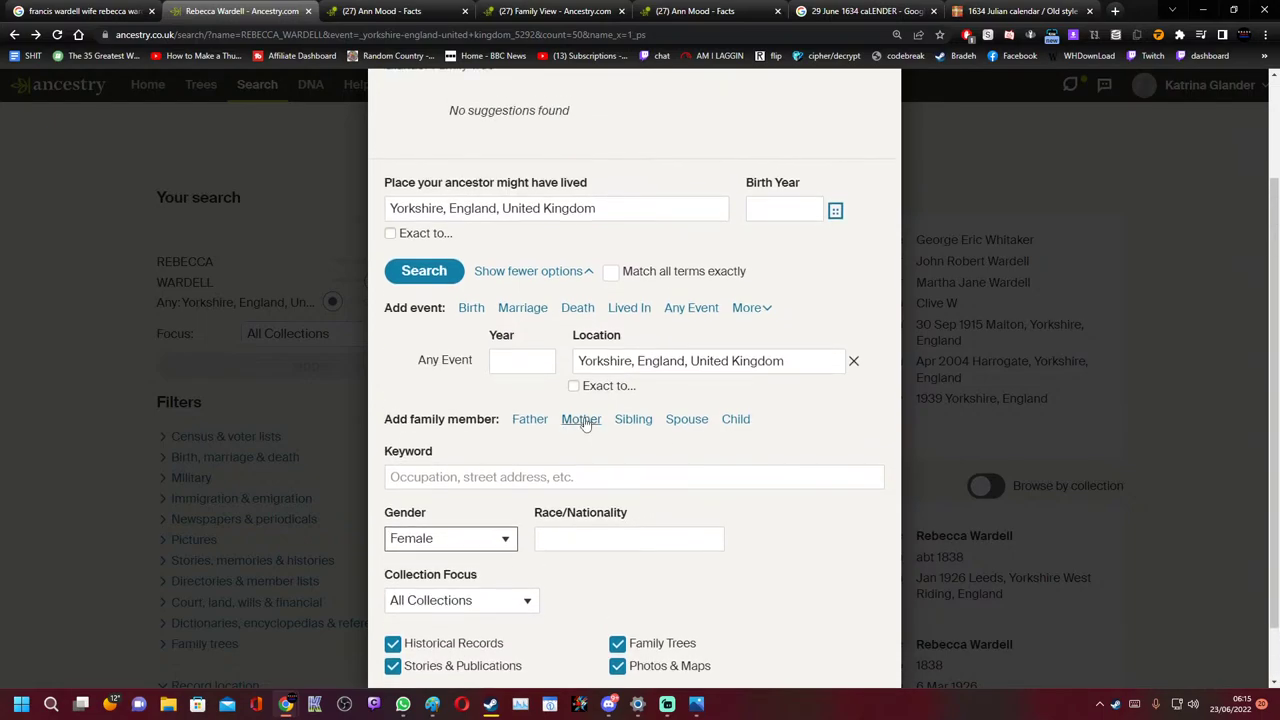
Add a spouse to the search criteria with the husband's first and last name and run the search
{"action": "left_click", "coordinate": [690, 419]}
{"action": "type", "text": "F"}
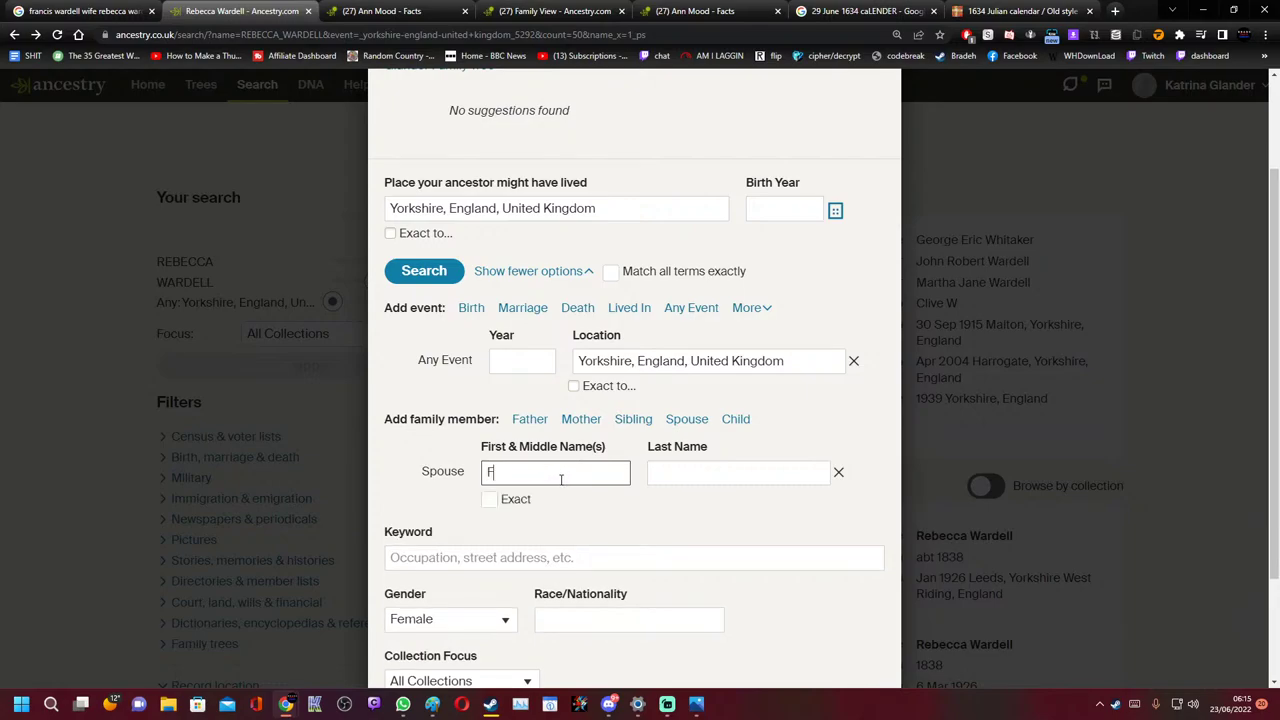
{"action": "type", "text": "RANCES"}
{"action": "left_click", "coordinate": [708, 476]}
{"action": "type", "text": "WARDELL"}
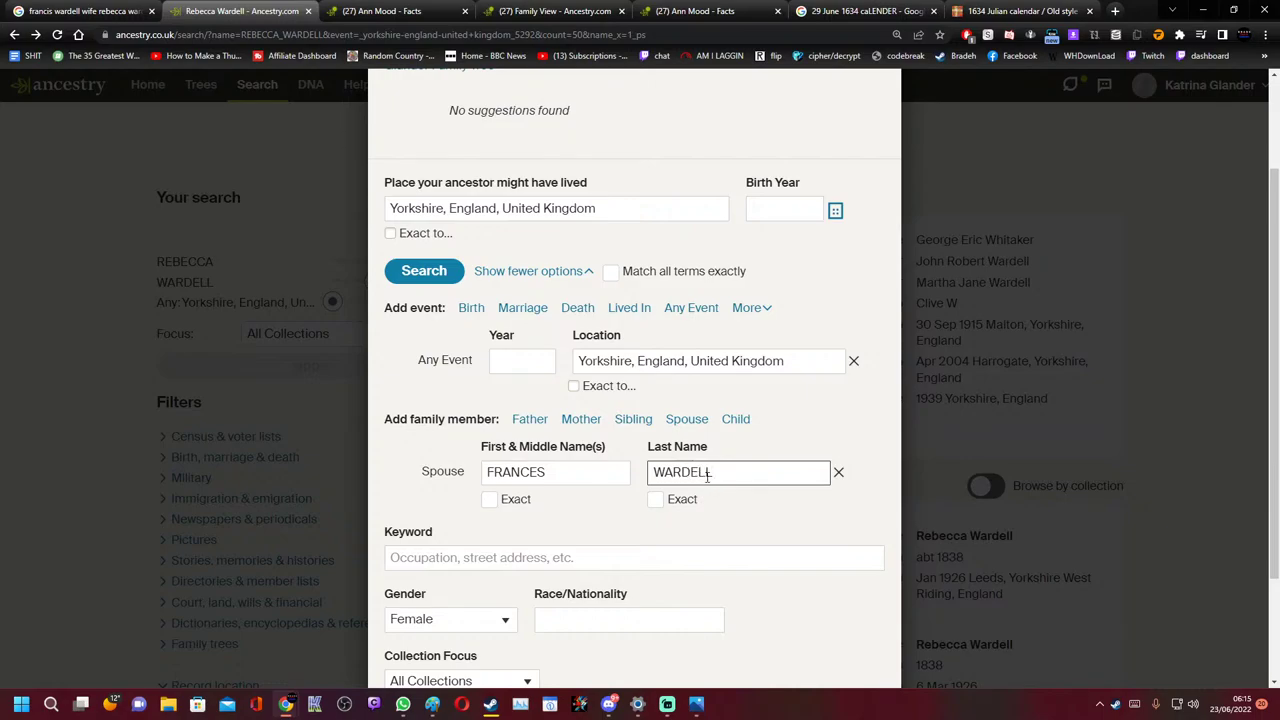
{"action": "scroll", "coordinate": [708, 476], "scroll_direction": "down", "scroll_amount": 3}
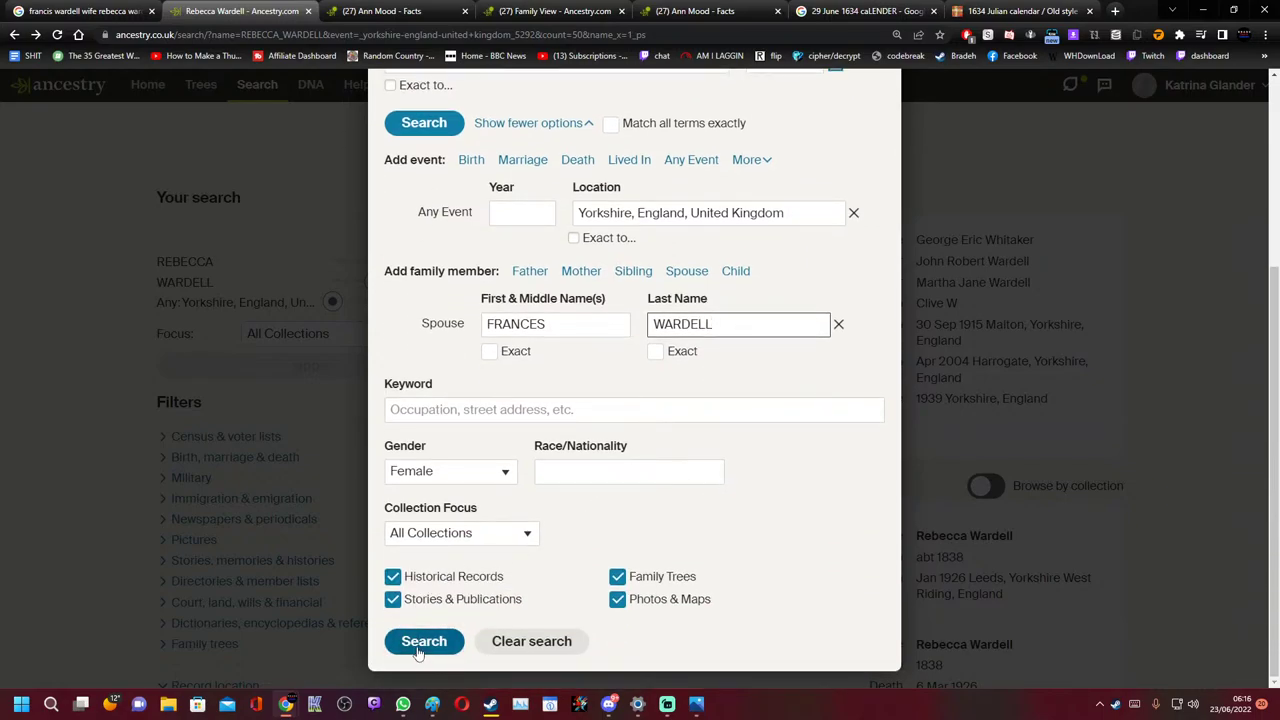
{"action": "left_click", "coordinate": [424, 645]}
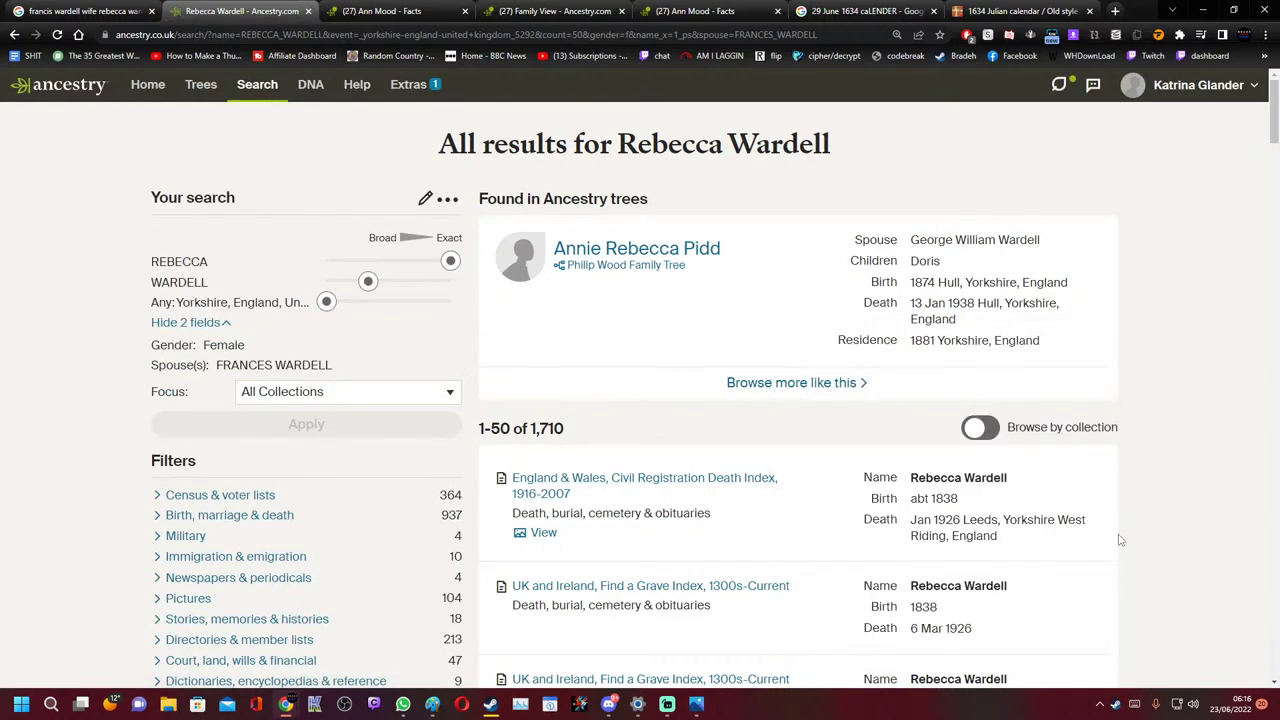
Narrow the last-name match by one level and the Yorkshire location to County and adjacent counties, applying both filters to the results
{"action": "scroll", "coordinate": [1190, 503], "scroll_direction": "down", "scroll_amount": 2}
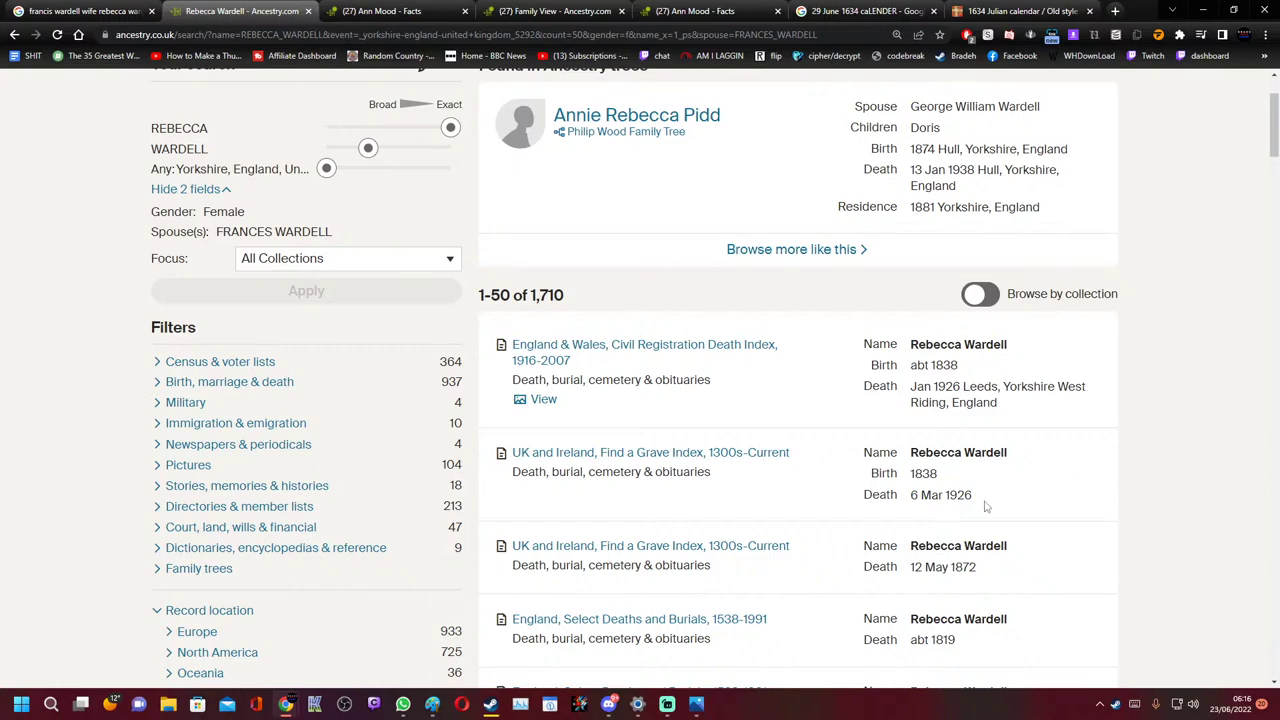
{"action": "scroll", "coordinate": [303, 312], "scroll_direction": "up", "scroll_amount": 2}
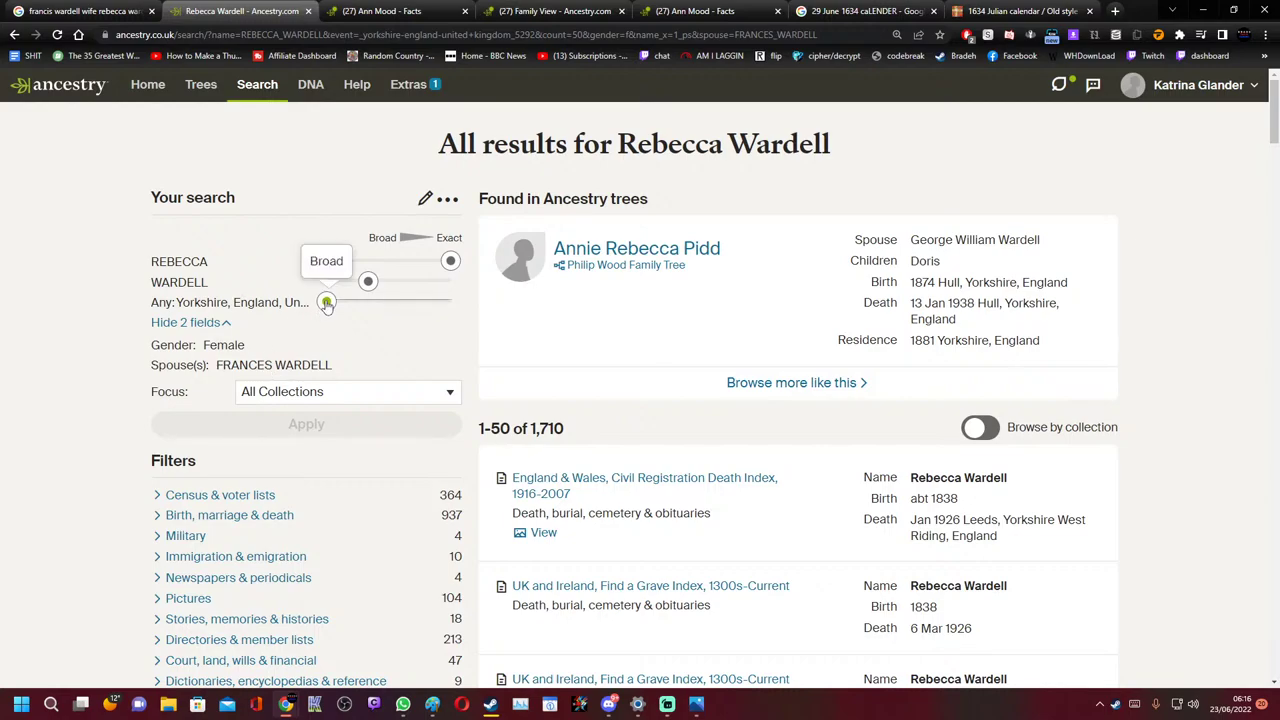
{"action": "mouse_move", "coordinate": [368, 282]}
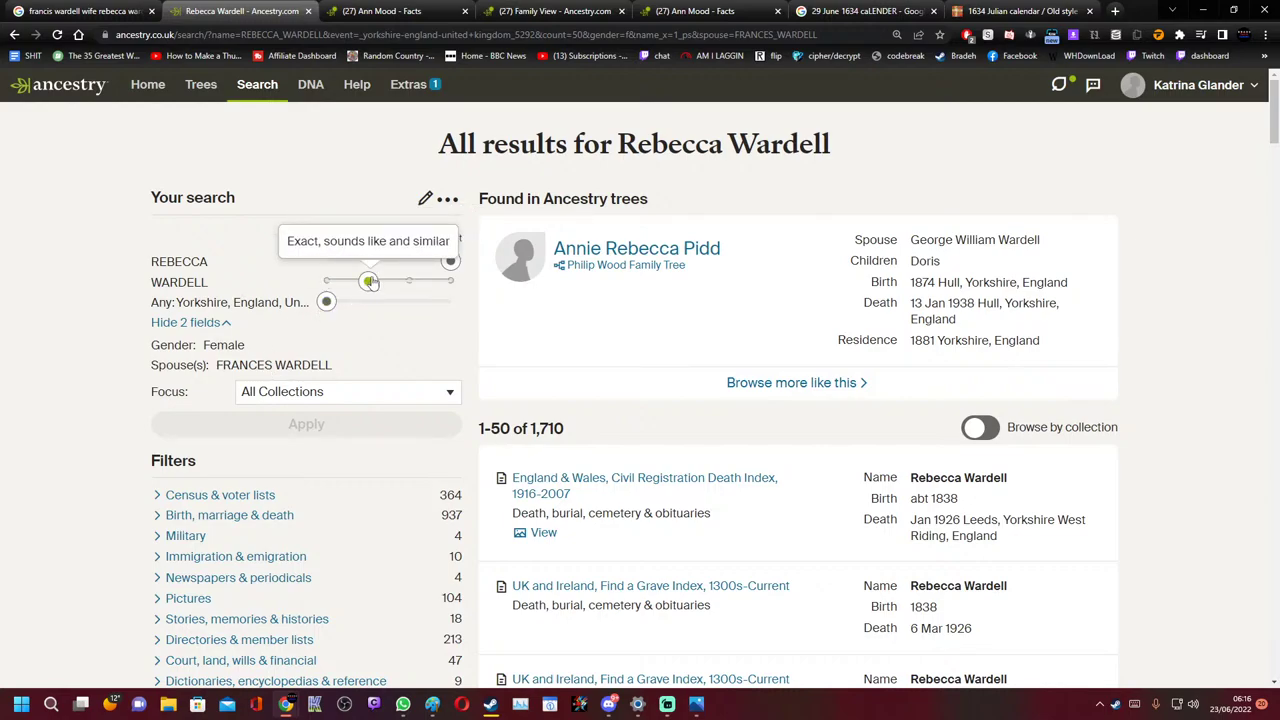
{"action": "left_click_drag", "start_coordinate": [369, 282], "coordinate": [409, 282]}
{"action": "mouse_move", "coordinate": [328, 303]}
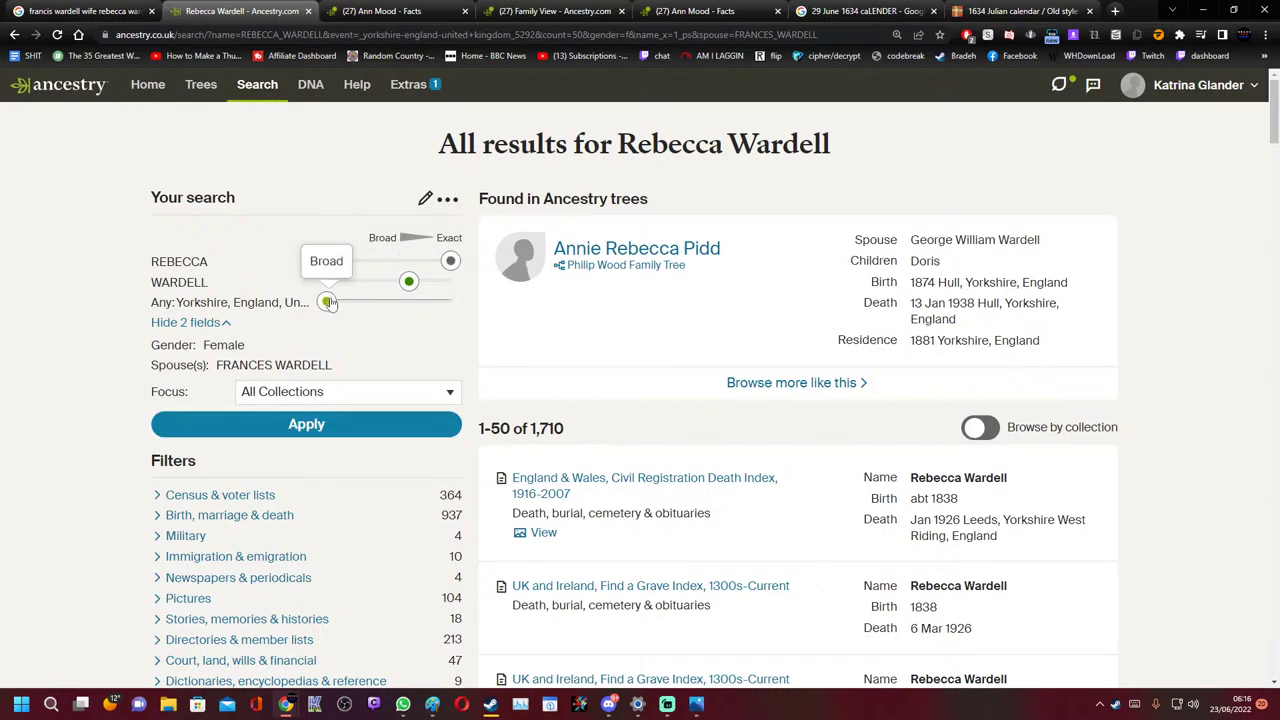
{"action": "left_click_drag", "start_coordinate": [328, 303], "coordinate": [403, 315]}
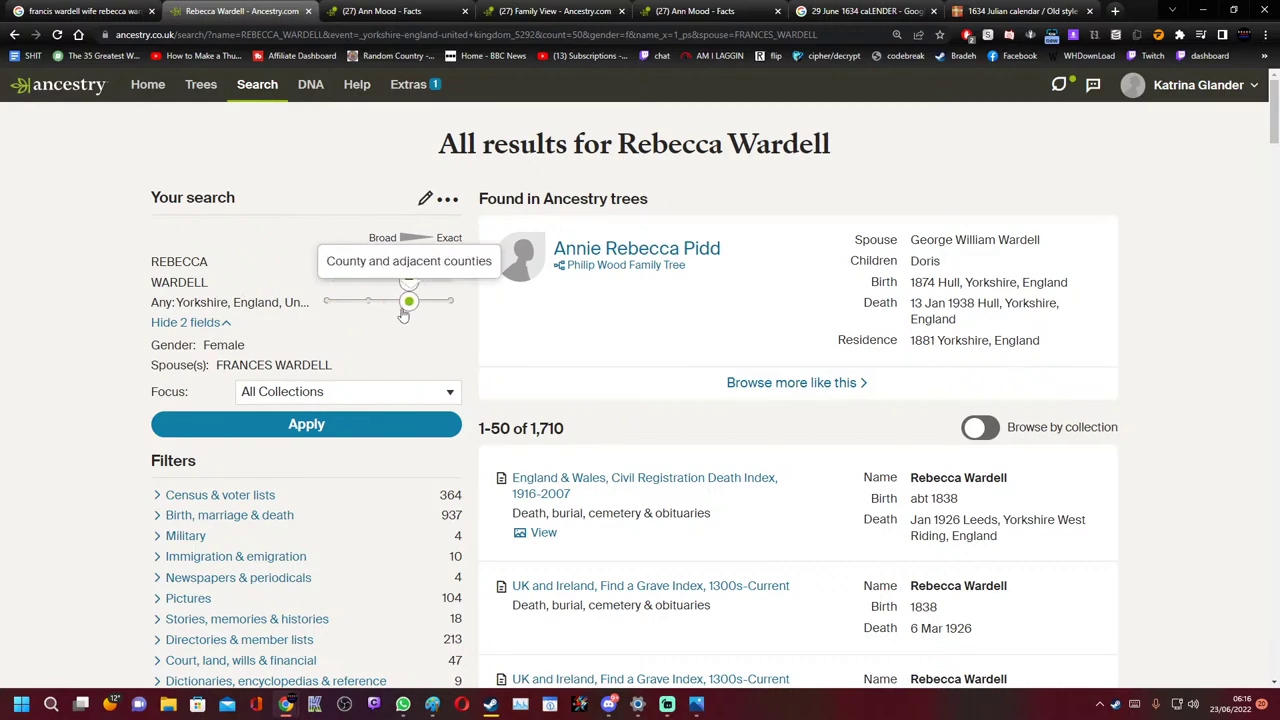
{"action": "left_click", "coordinate": [311, 426]}
{"action": "mouse_move", "coordinate": [660, 470]}
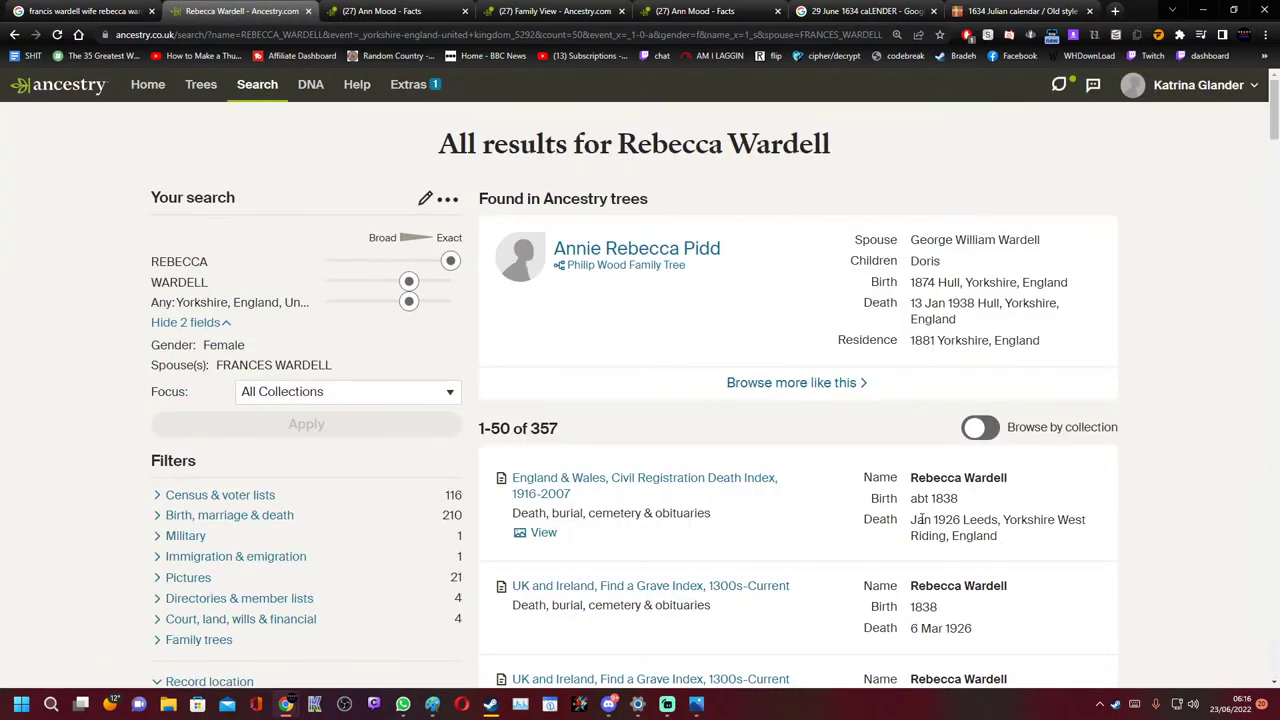
Open the death index image for the January 1926 Leeds entry, examine the matching surname entries on the page and return to the results
{"action": "left_click", "coordinate": [540, 533]}
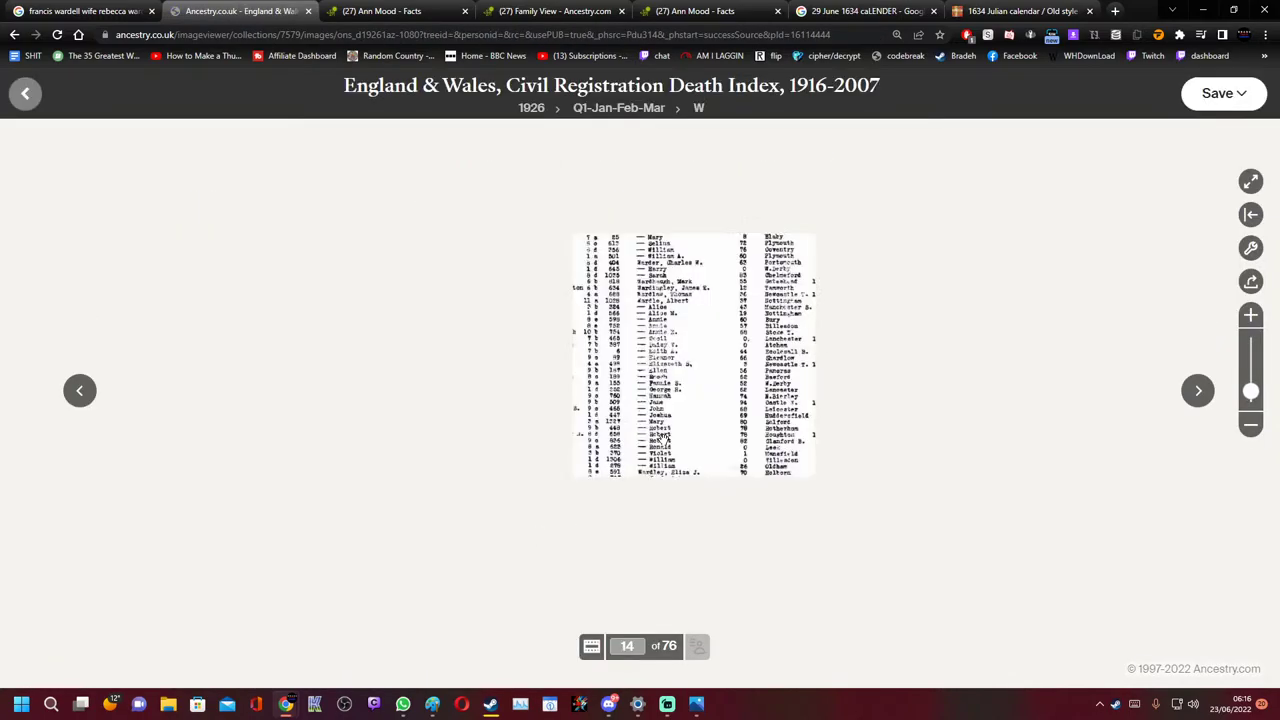
{"action": "scroll", "coordinate": [606, 436], "scroll_direction": "up", "scroll_amount": 5}
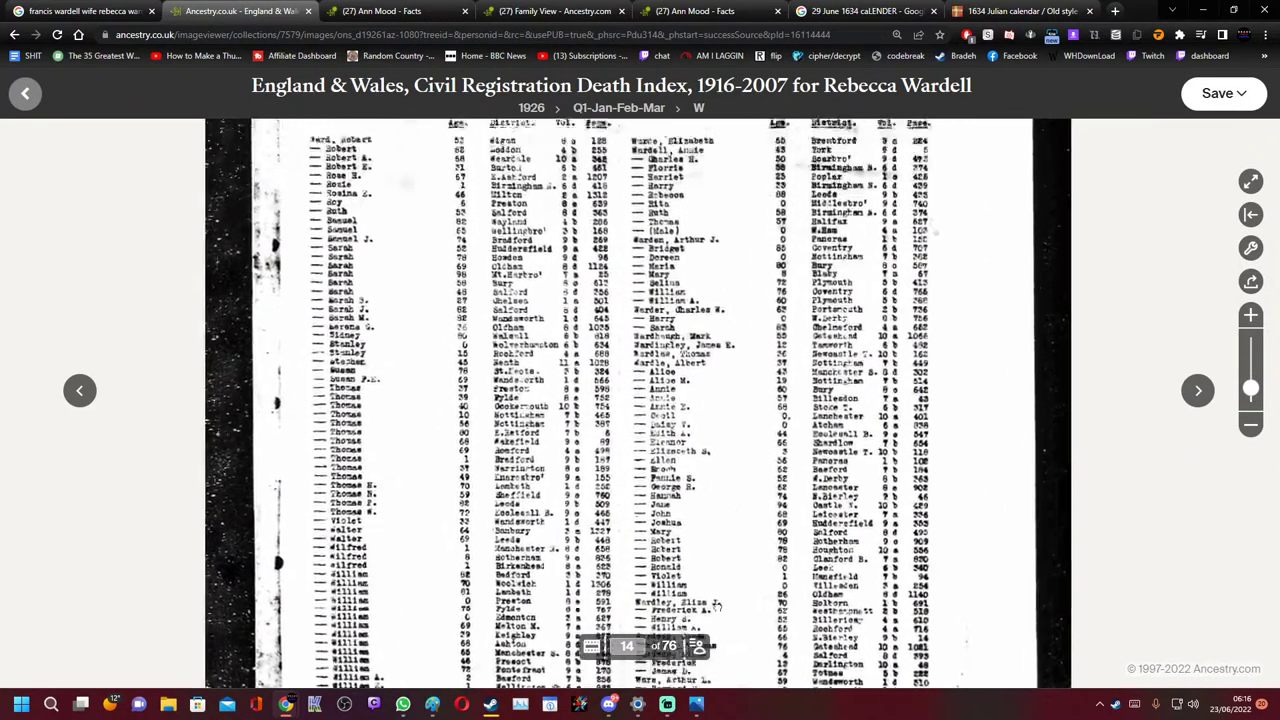
{"action": "scroll", "coordinate": [624, 370], "scroll_direction": "up", "scroll_amount": 3}
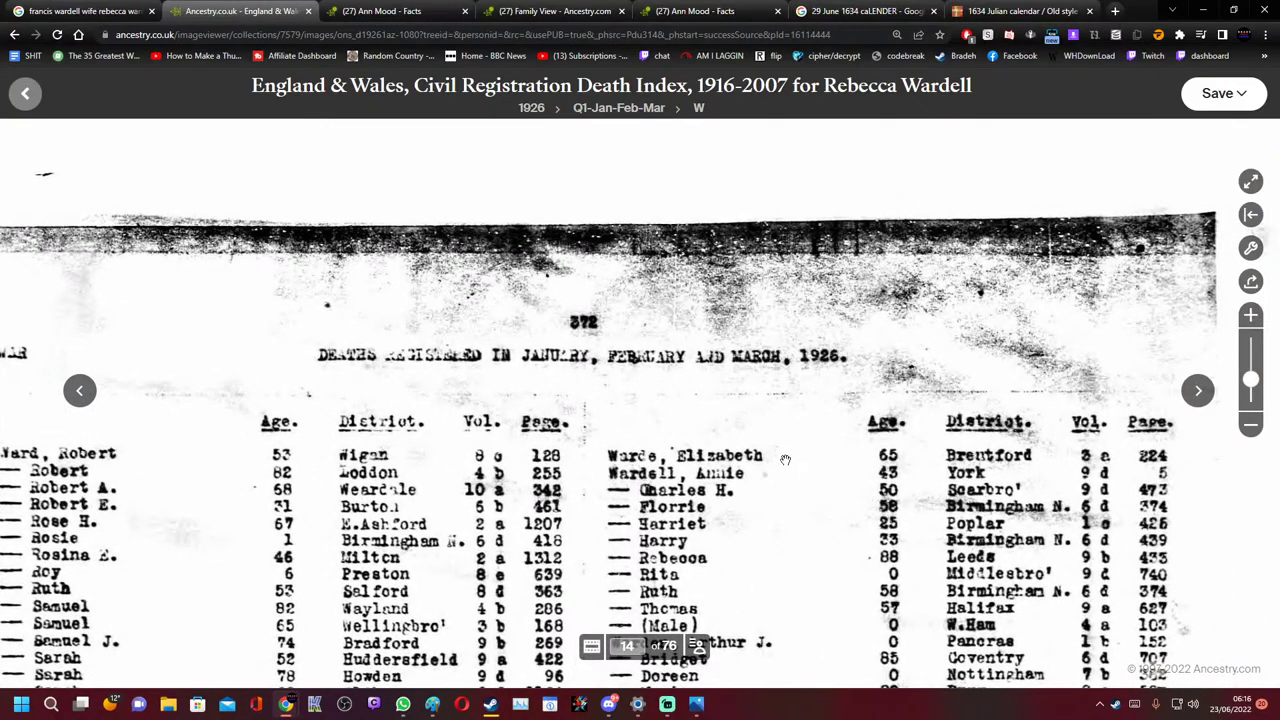
{"action": "scroll", "coordinate": [785, 460], "scroll_direction": "down", "scroll_amount": 1}
{"action": "scroll", "coordinate": [805, 396], "scroll_direction": "up", "scroll_amount": 2}
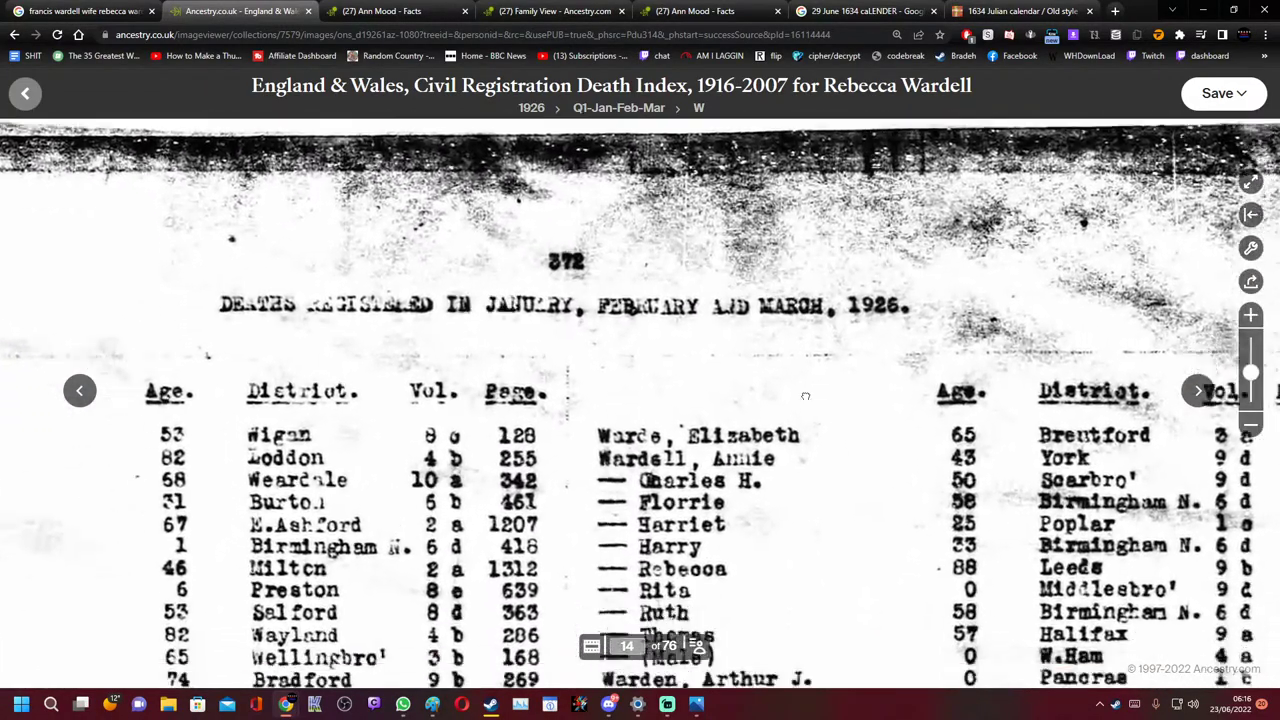
{"action": "left_click_drag", "start_coordinate": [805, 396], "coordinate": [775, 220]}
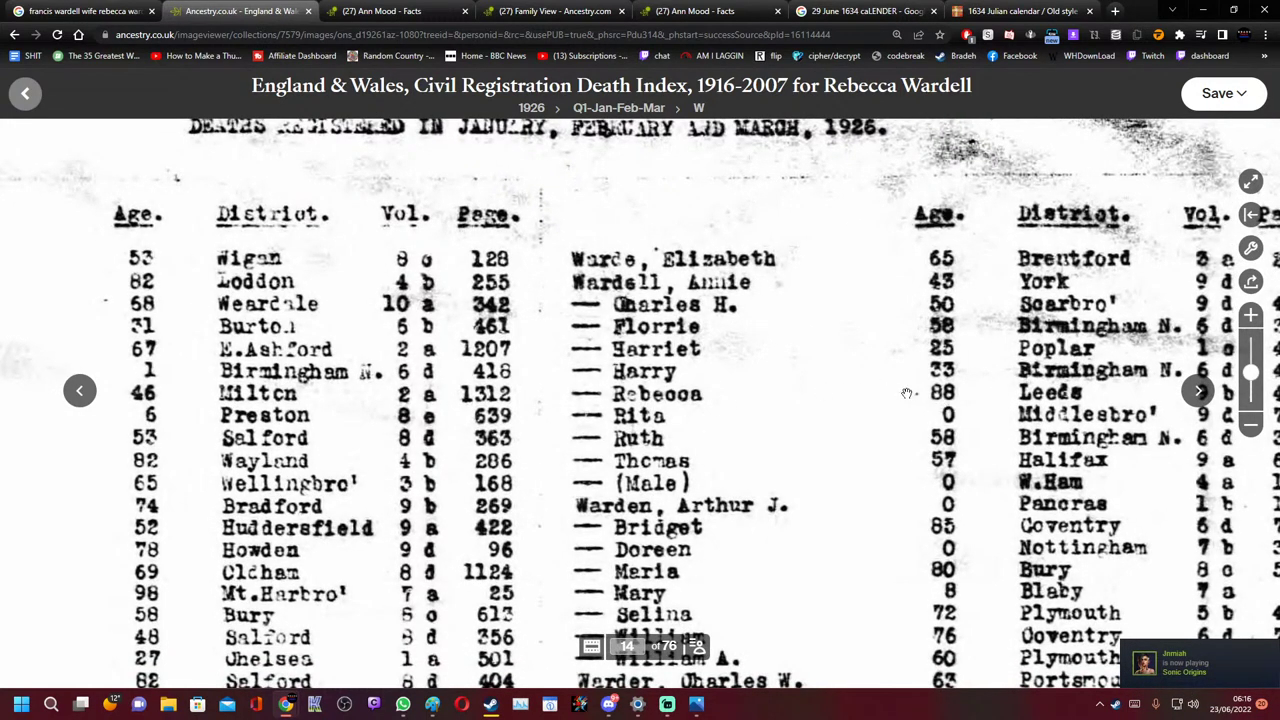
{"action": "left_click_drag", "start_coordinate": [963, 421], "coordinate": [876, 285]}
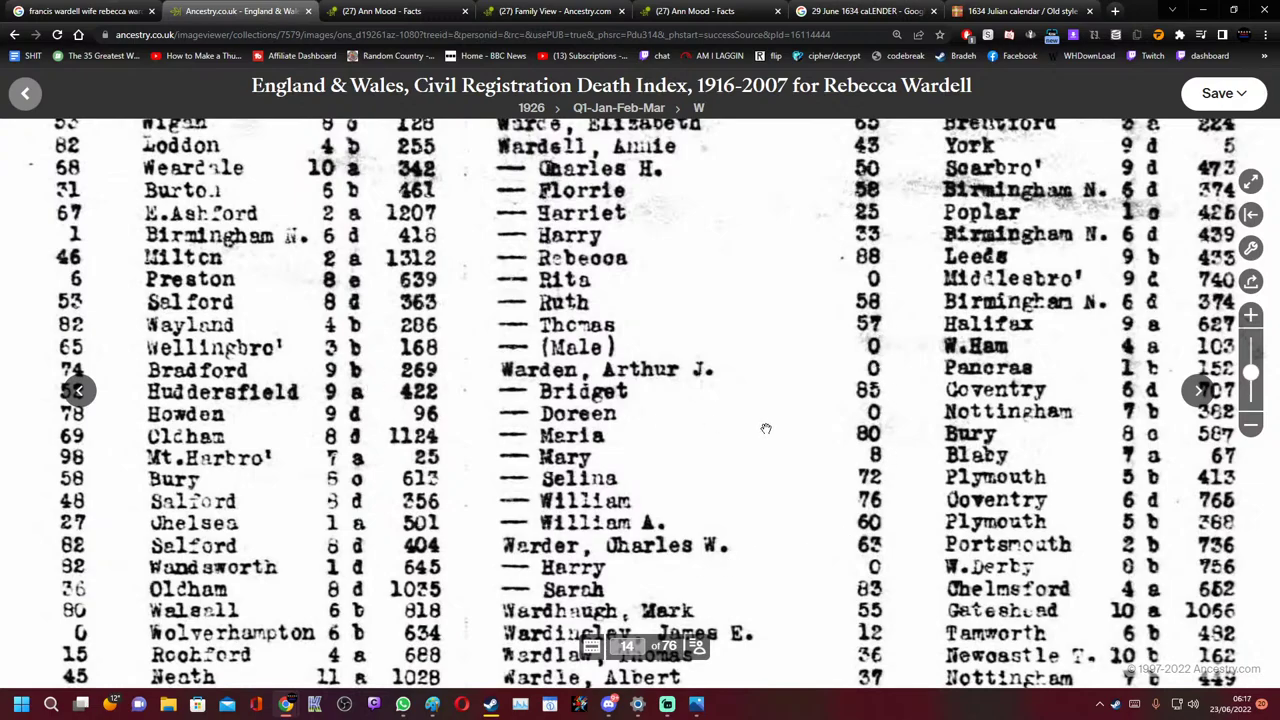
{"action": "left_click_drag", "start_coordinate": [844, 612], "coordinate": [819, 175]}
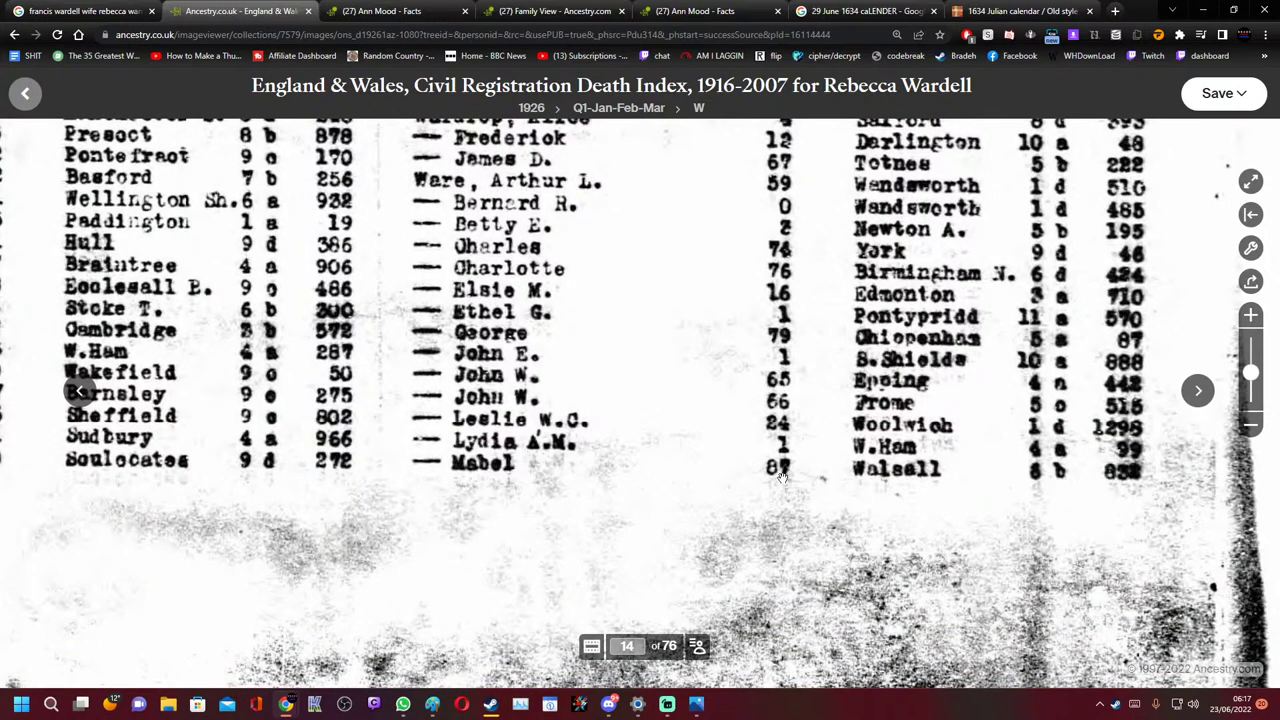
{"action": "scroll", "coordinate": [784, 468], "scroll_direction": "down", "scroll_amount": 3}
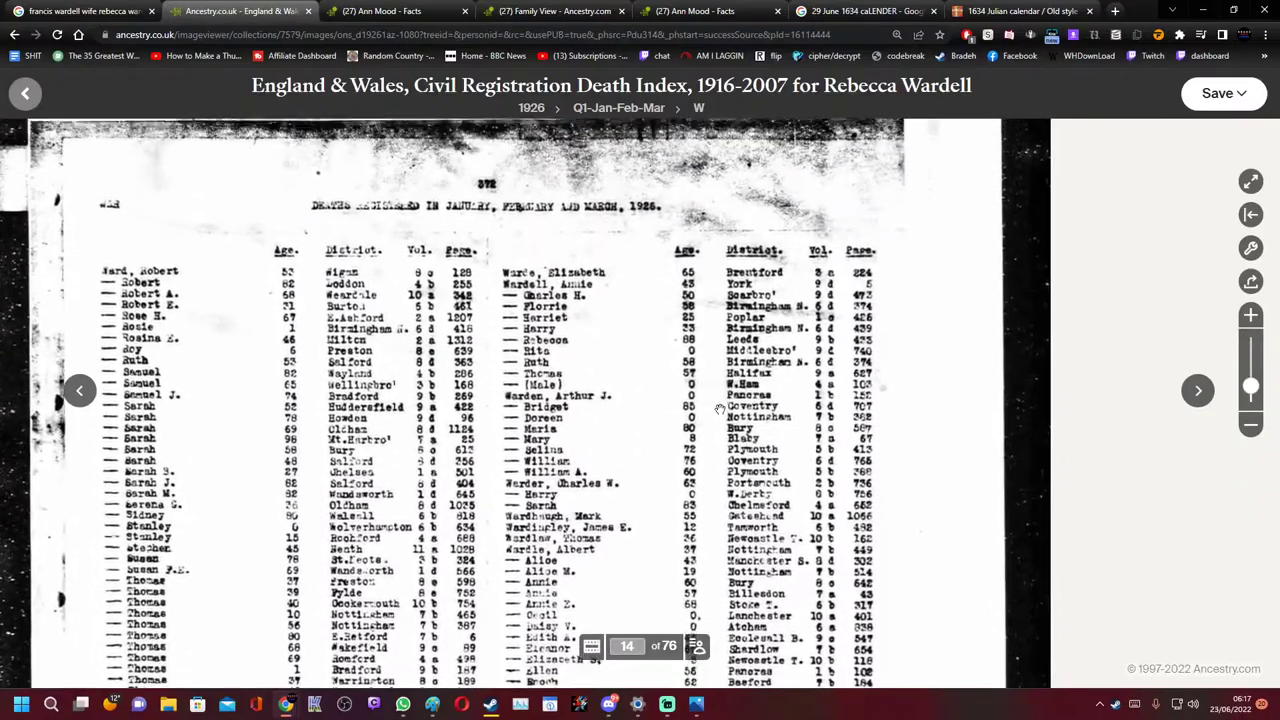
{"action": "scroll", "coordinate": [688, 248], "scroll_direction": "up", "scroll_amount": 3}
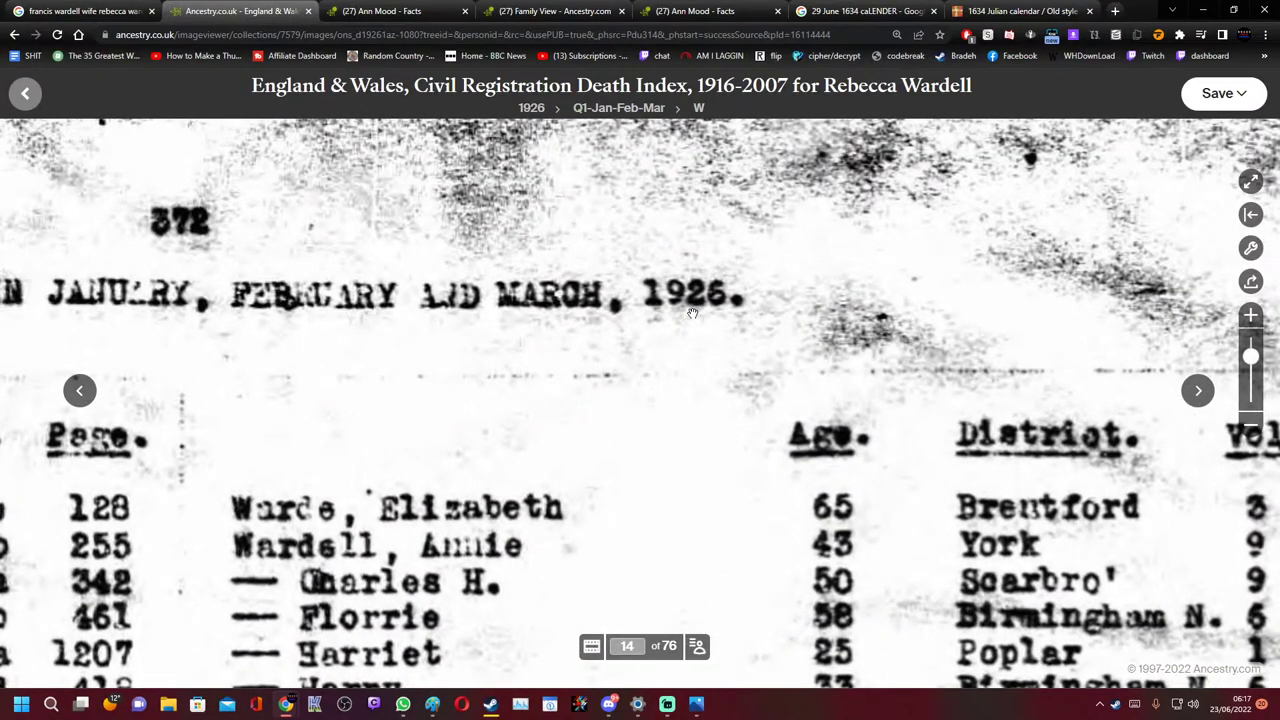
{"action": "scroll", "coordinate": [693, 312], "scroll_direction": "down", "scroll_amount": 3}
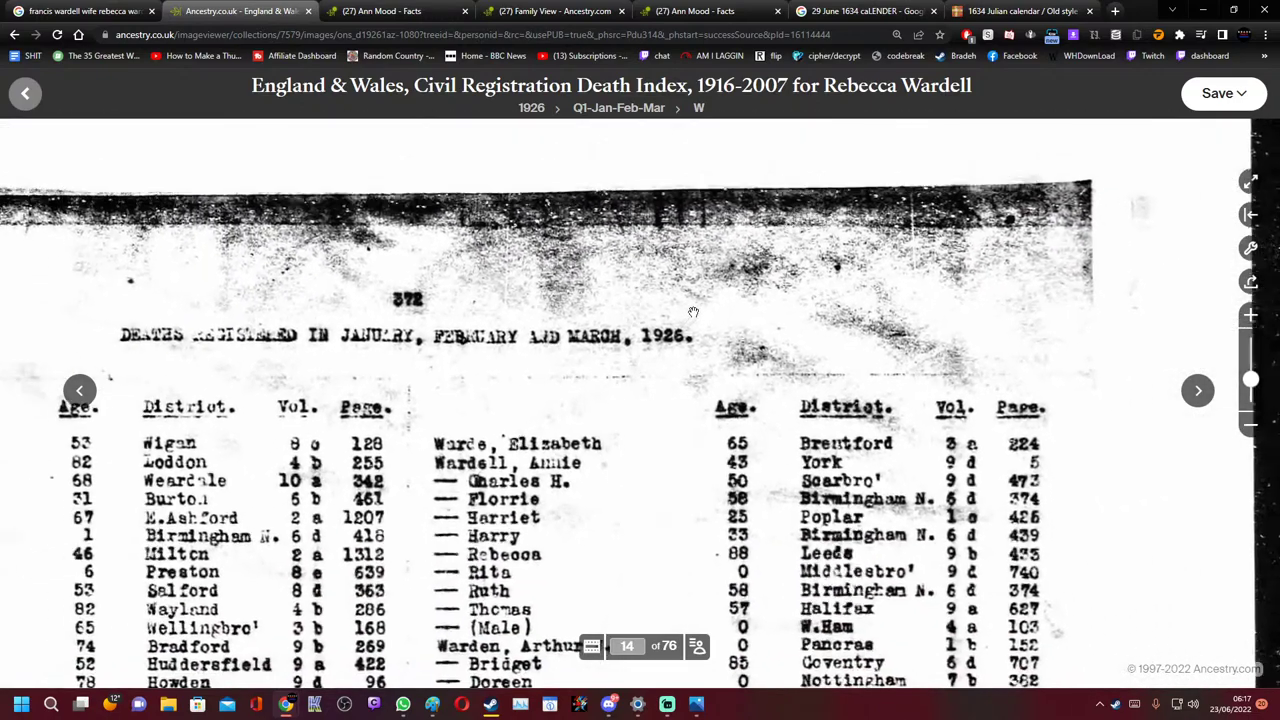
{"action": "left_click", "coordinate": [25, 93]}
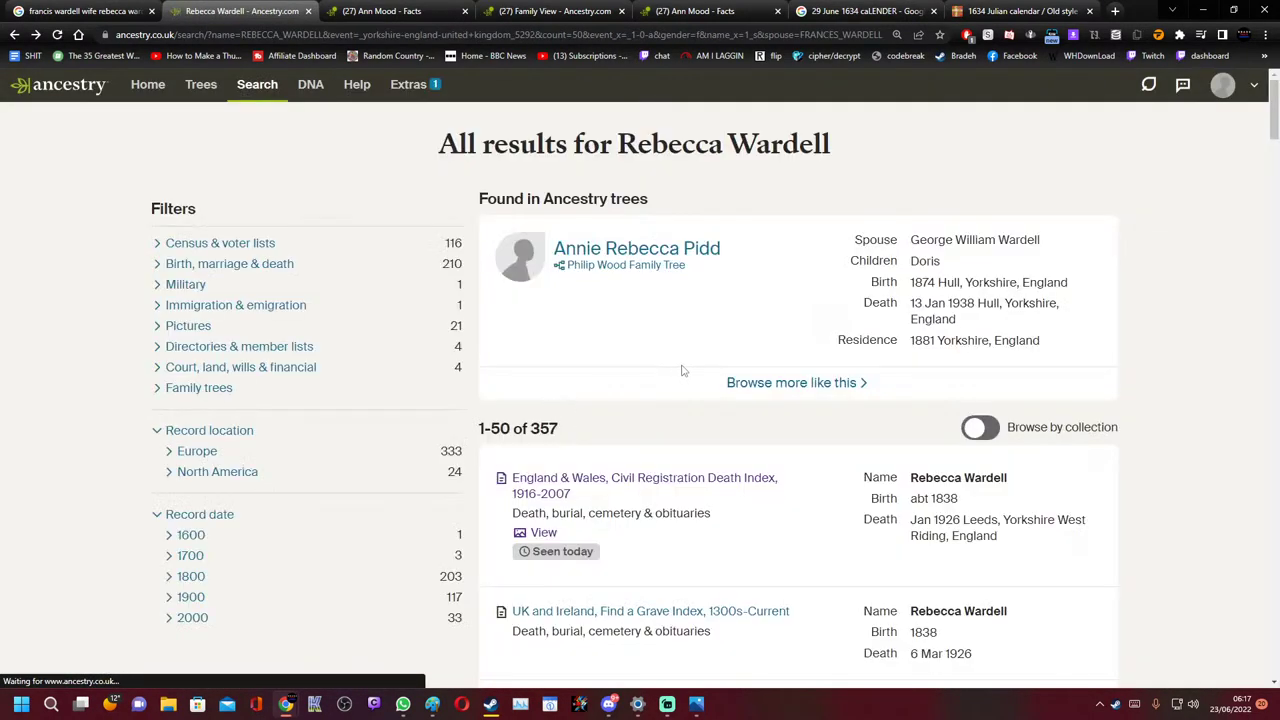
Edit the search criteria to add the year 1700 to the Any Event in Yorkshire and run the search
{"action": "mouse_move", "coordinate": [561, 483]}
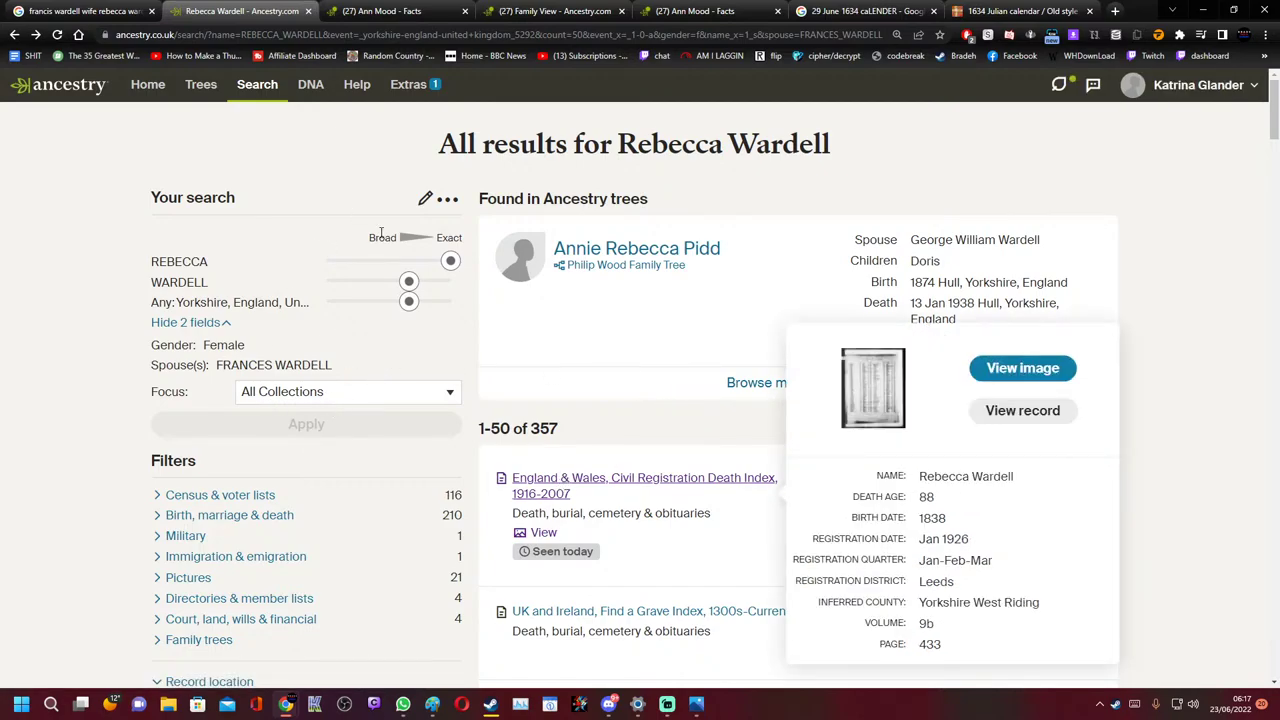
{"action": "left_click", "coordinate": [424, 199]}
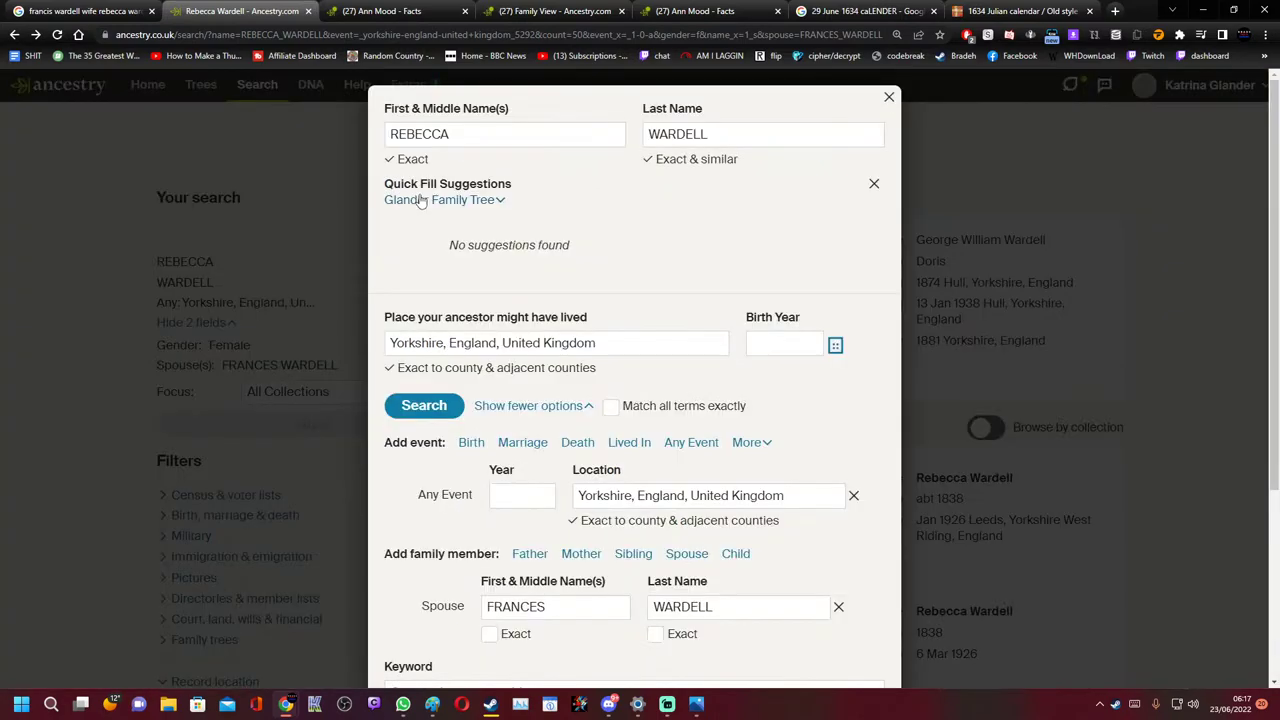
{"action": "scroll", "coordinate": [507, 485], "scroll_direction": "down", "scroll_amount": 2}
{"action": "scroll", "coordinate": [507, 485], "scroll_direction": "down", "scroll_amount": 1}
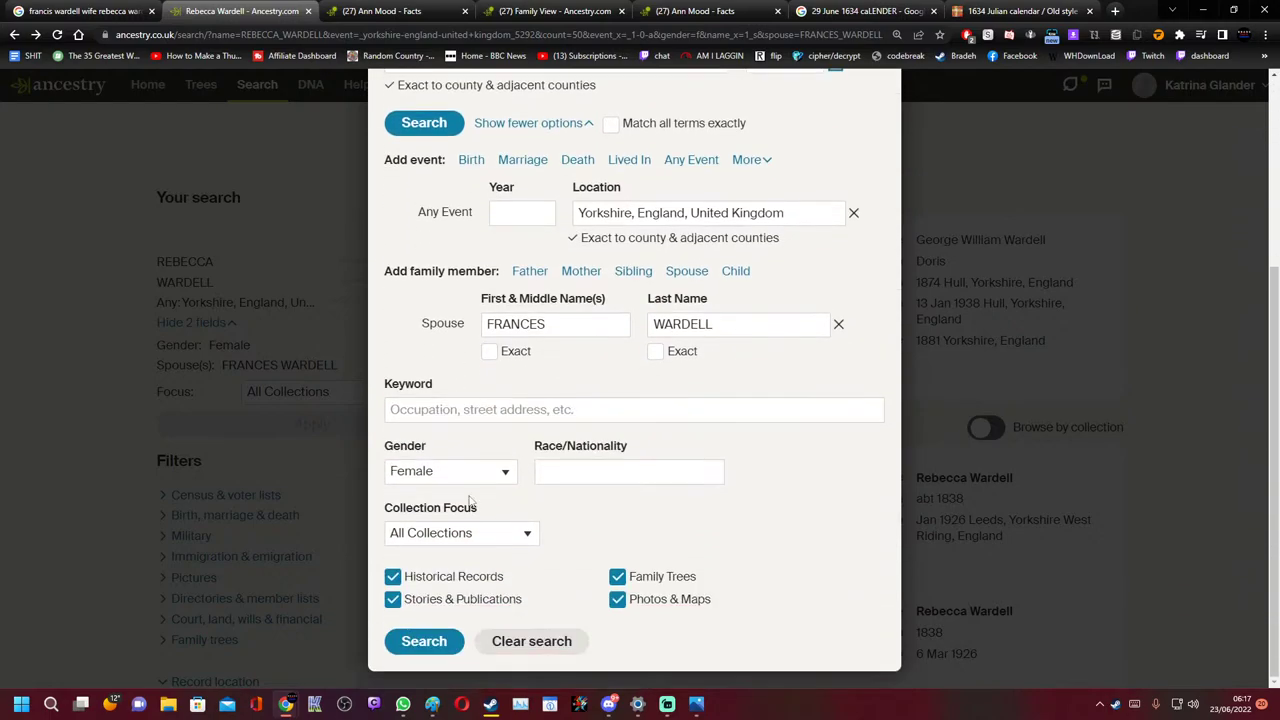
{"action": "scroll", "coordinate": [520, 470], "scroll_direction": "up", "scroll_amount": 3}
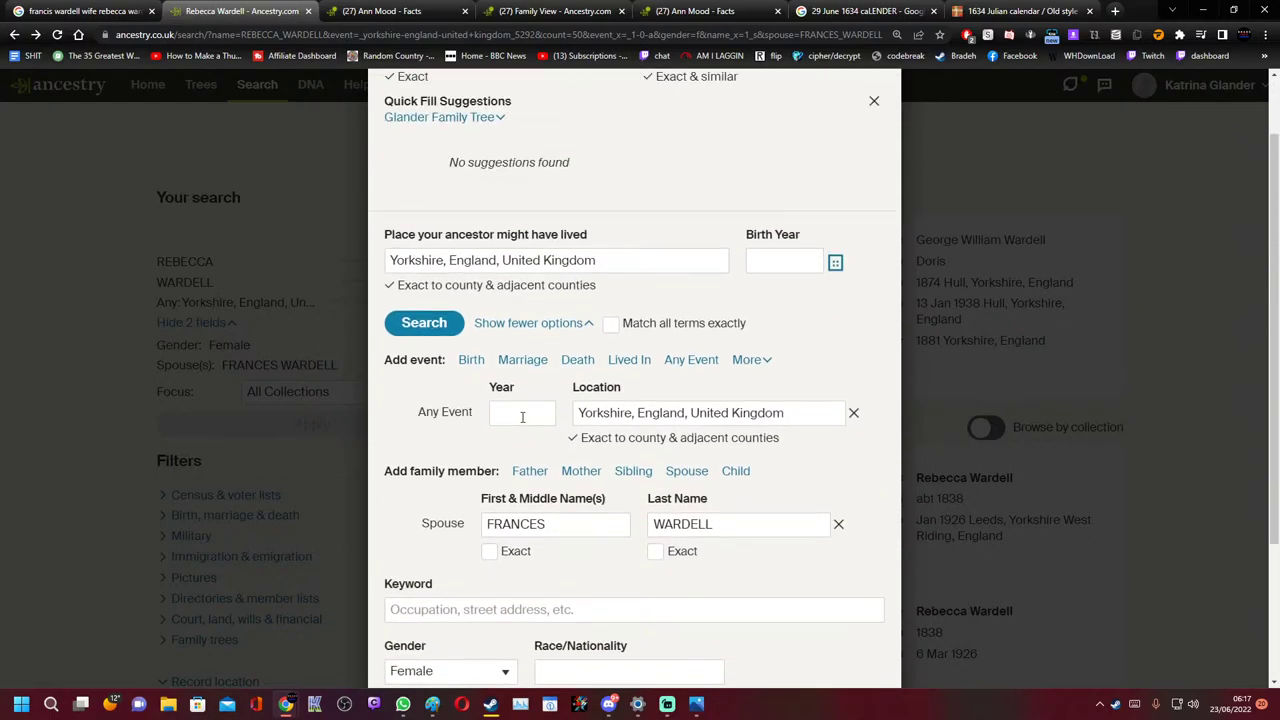
{"action": "left_click", "coordinate": [520, 412]}
{"action": "type", "text": "1700"}
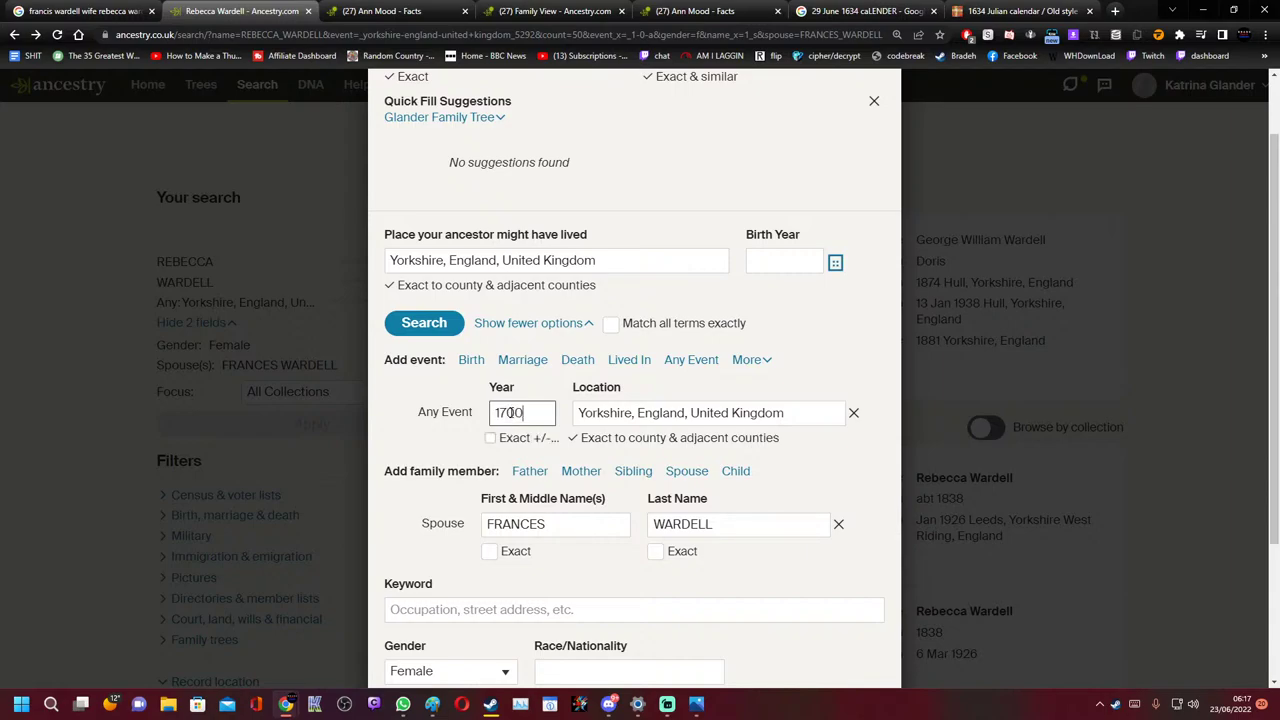
{"action": "key", "text": "Return"}
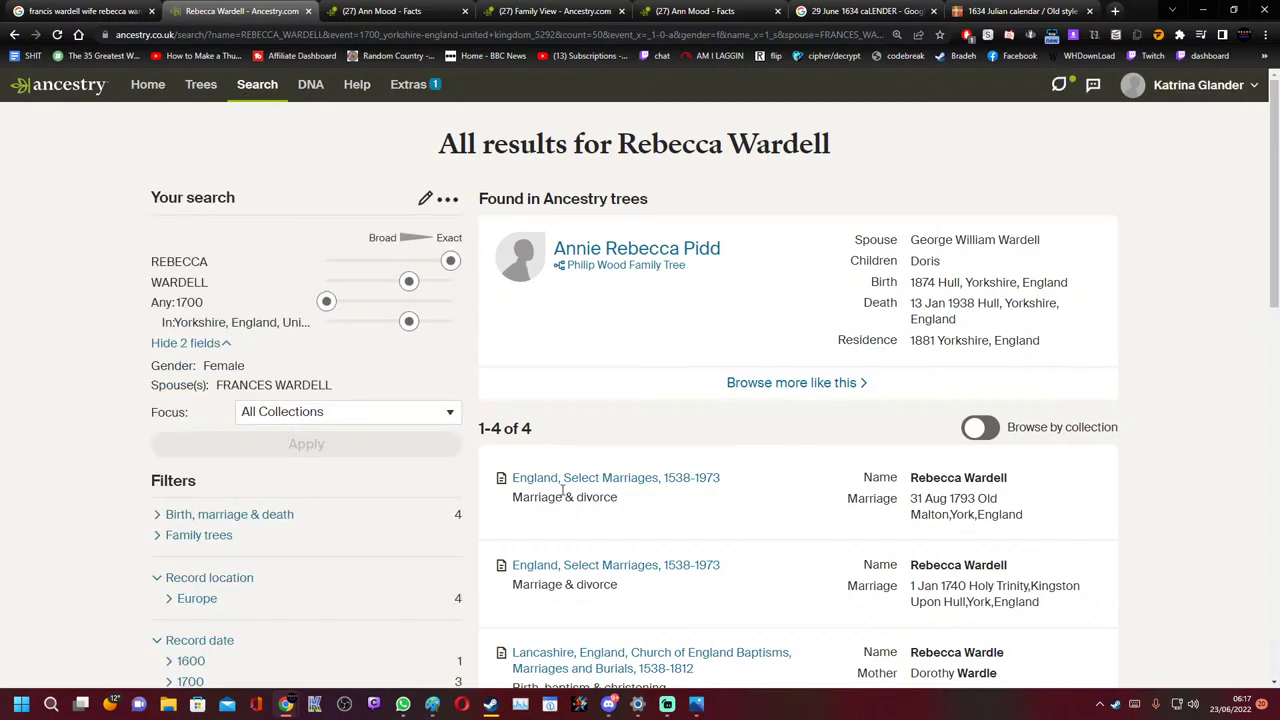
Check the spouses in the 1793 Old Malton and 1740 Kingston upon Hull marriage records, and open the 1637 Stainton in Cleveland baptism record
{"action": "mouse_move", "coordinate": [553, 482]}
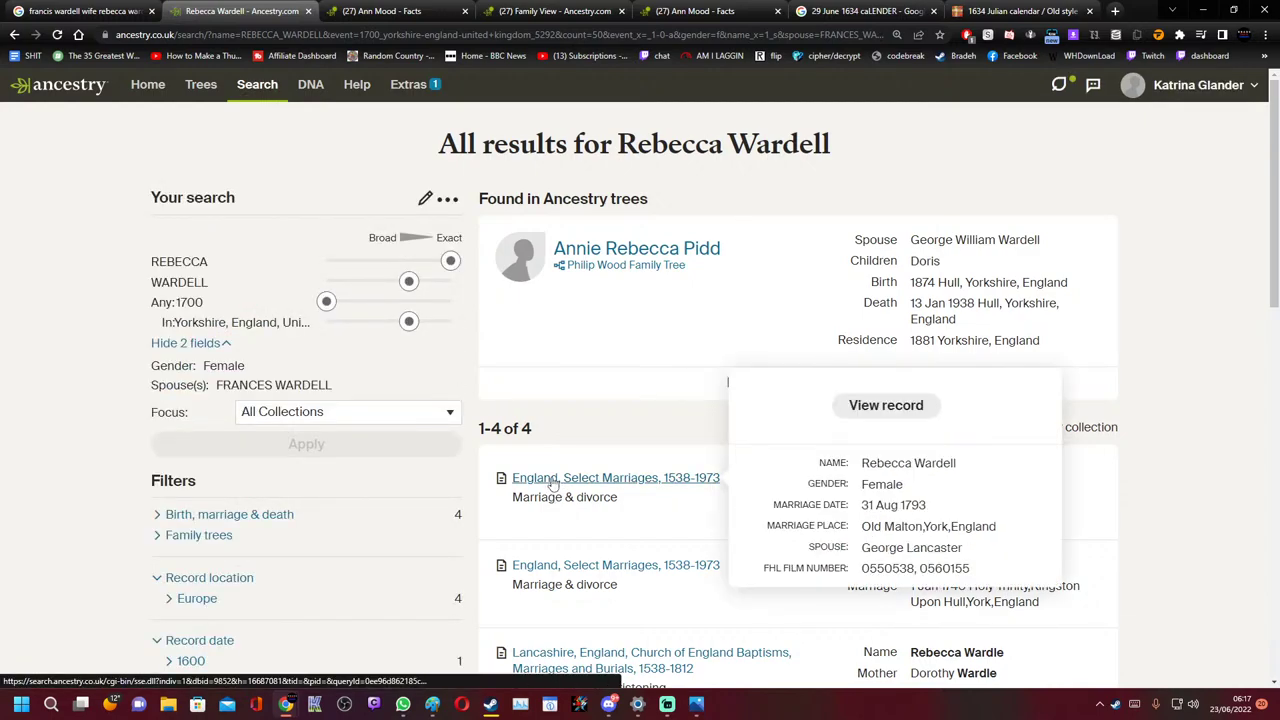
{"action": "left_click", "coordinate": [553, 480]}
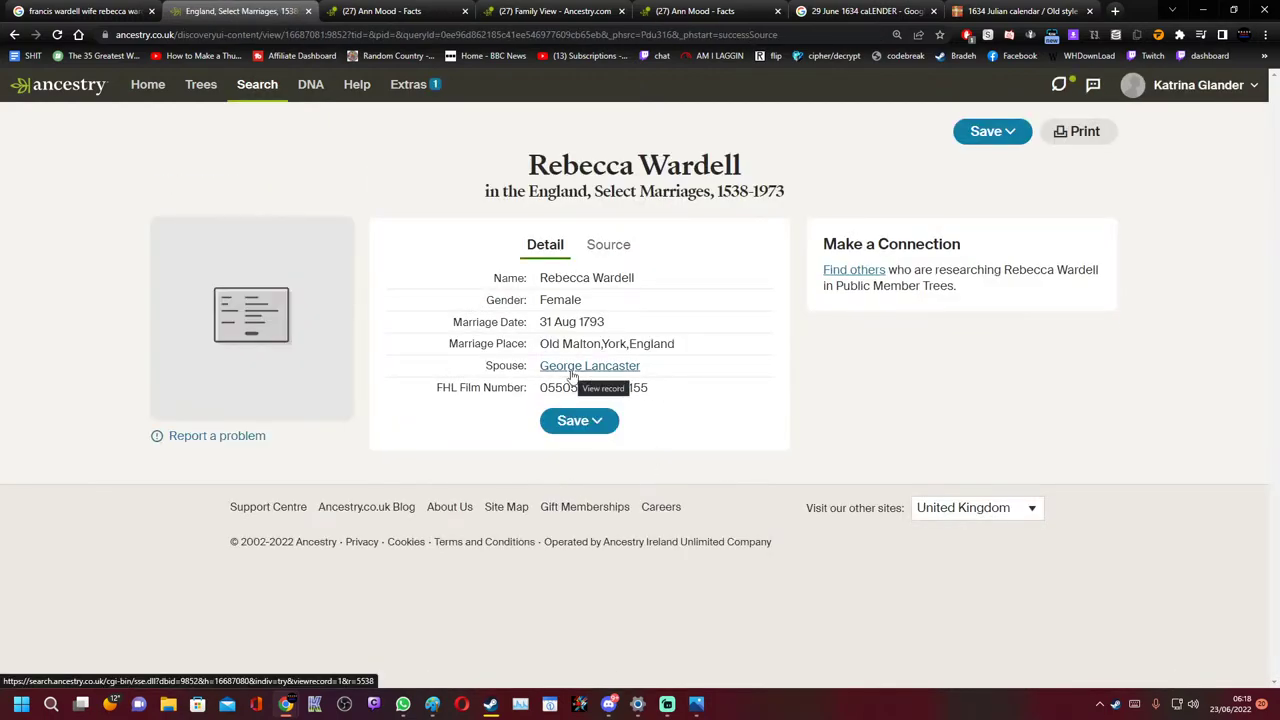
{"action": "left_click", "coordinate": [14, 36]}
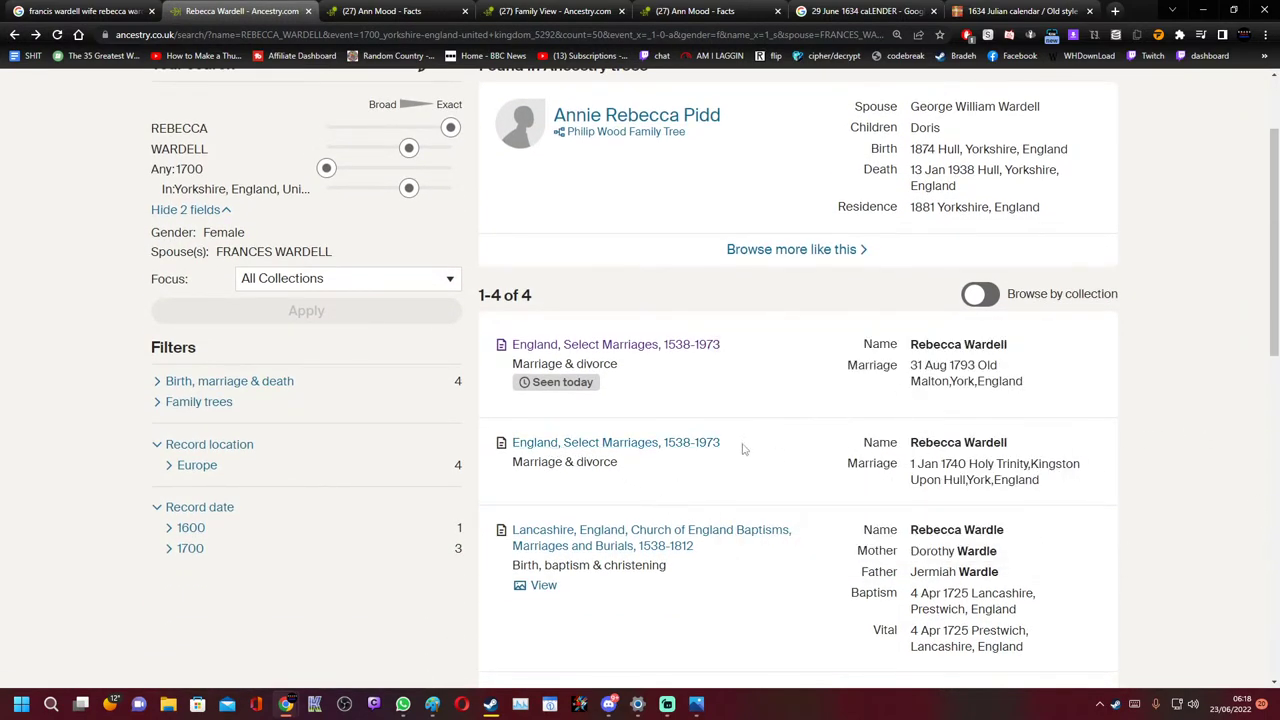
{"action": "left_click", "coordinate": [825, 458]}
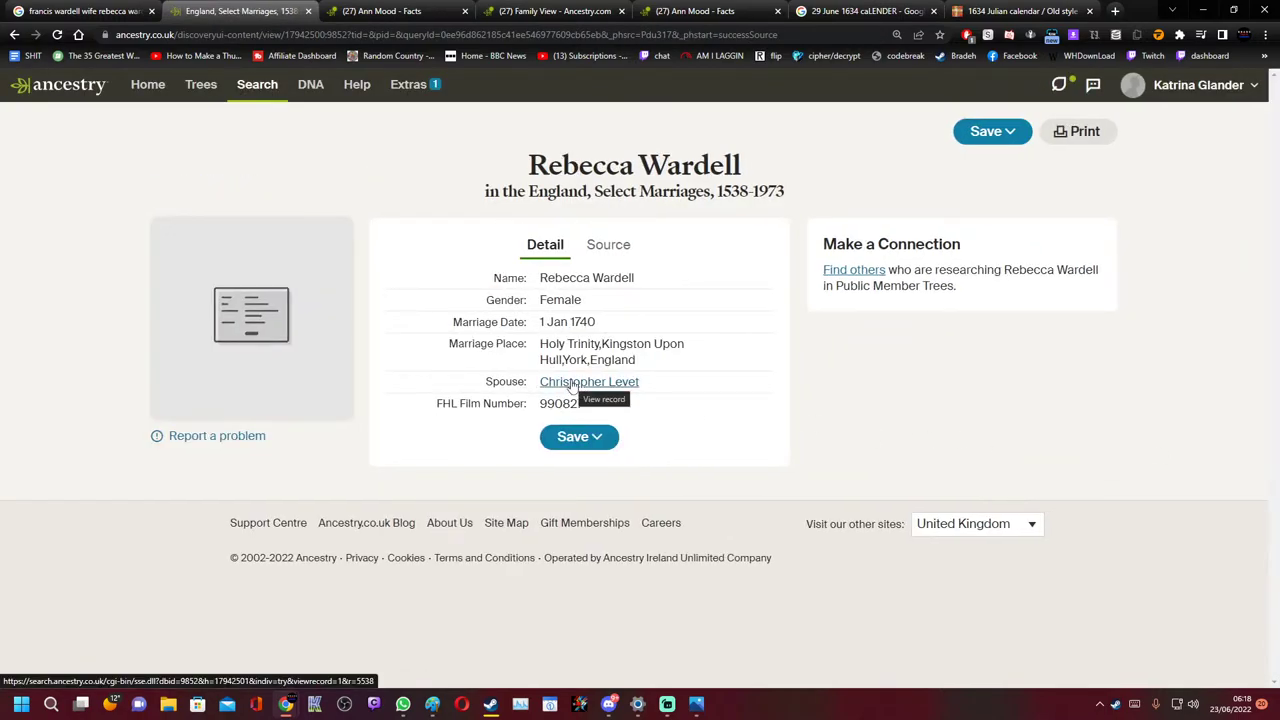
{"action": "left_click", "coordinate": [16, 38]}
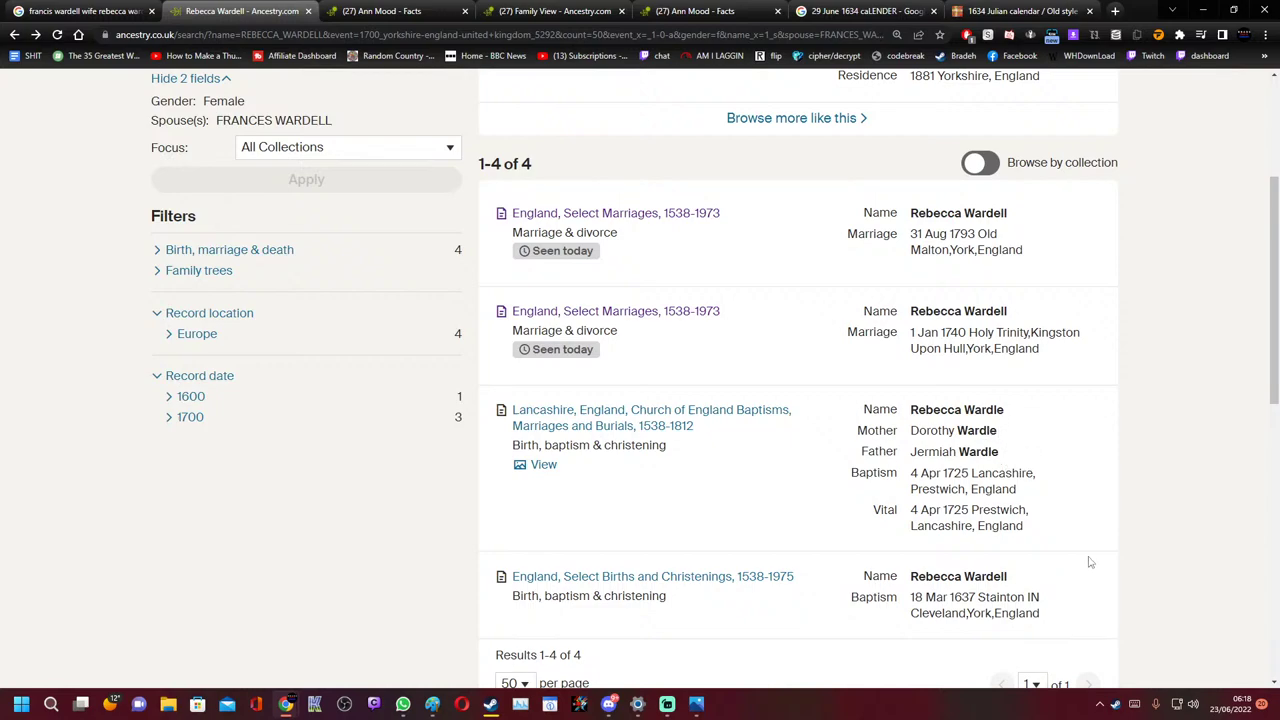
{"action": "scroll", "coordinate": [1090, 562], "scroll_direction": "down", "scroll_amount": 2}
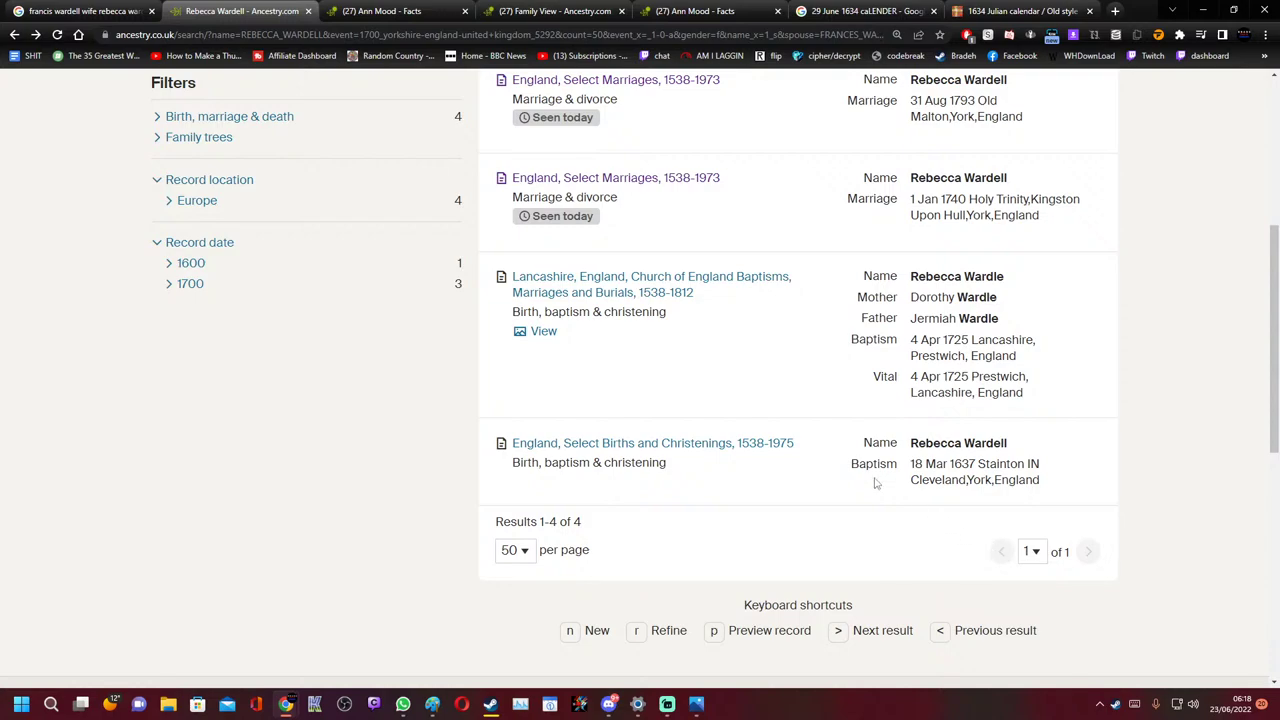
{"action": "left_click", "coordinate": [660, 443]}
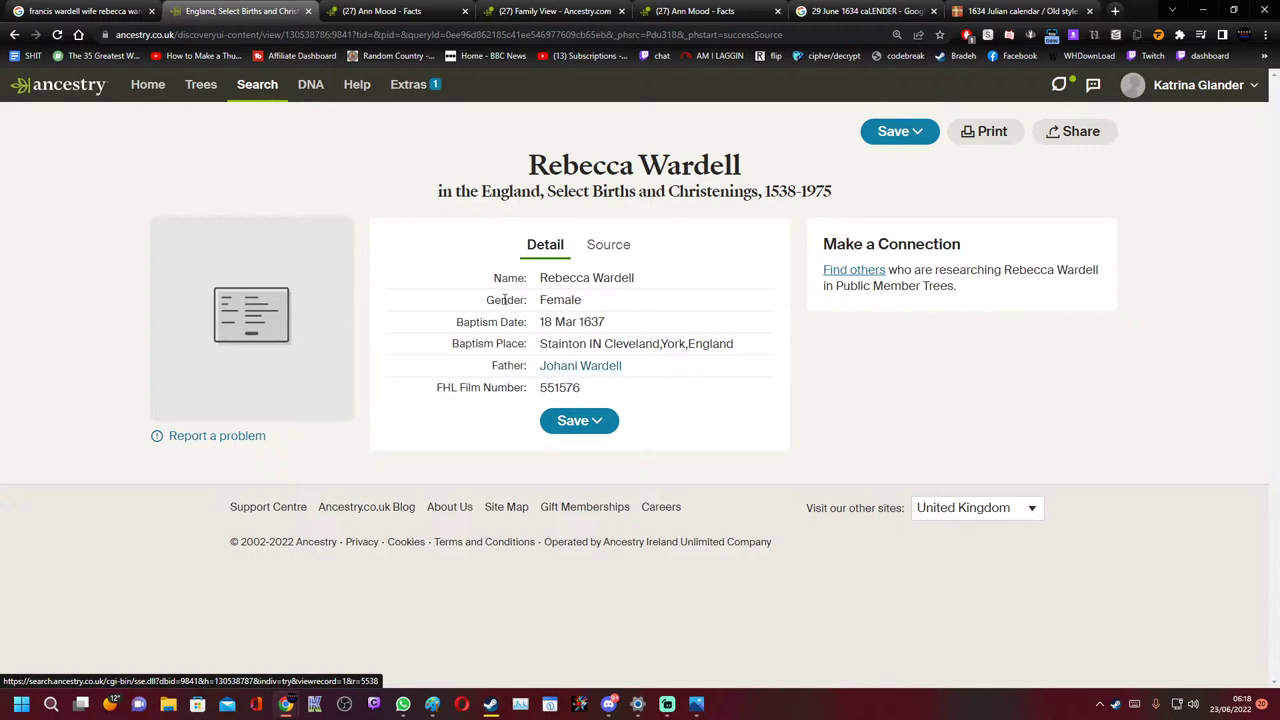
Switch to the other member's family tree and examine the husband's descendants, siblings, parents and grandparents
{"action": "left_click", "coordinate": [525, 12]}
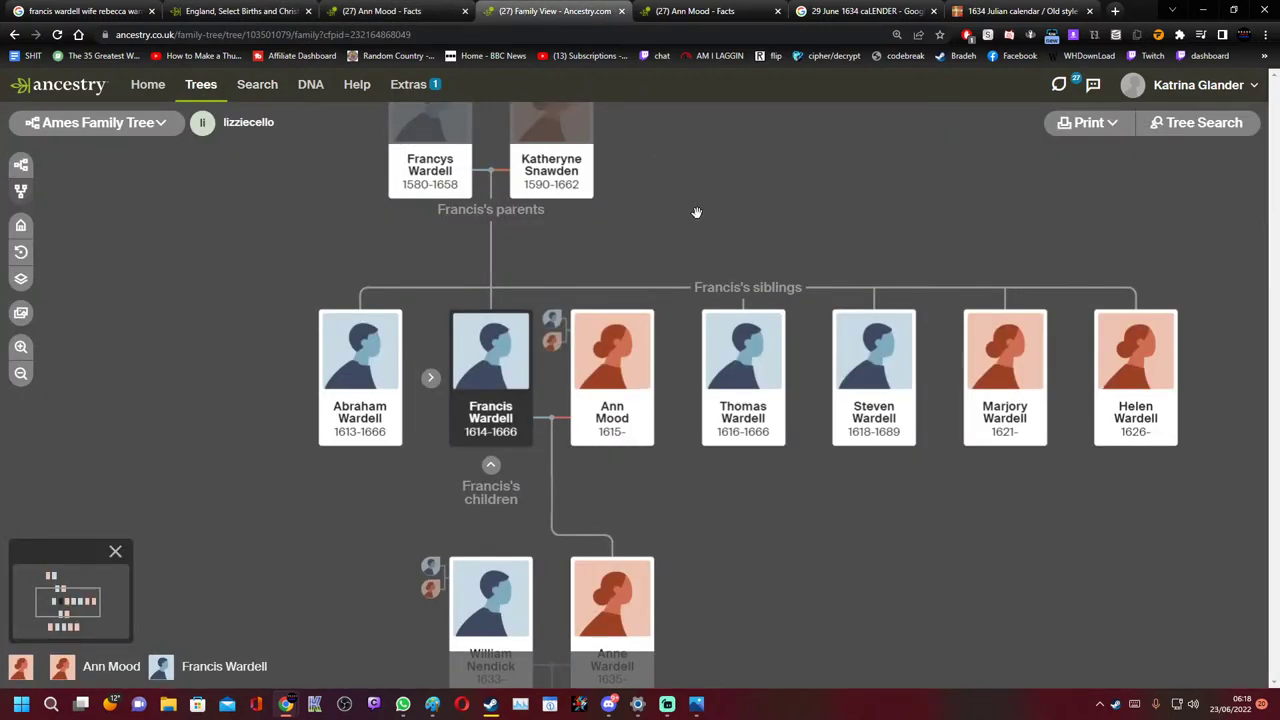
{"action": "scroll", "coordinate": [764, 540], "scroll_direction": "down", "scroll_amount": 3}
{"action": "left_click_drag", "start_coordinate": [826, 566], "coordinate": [706, 424]}
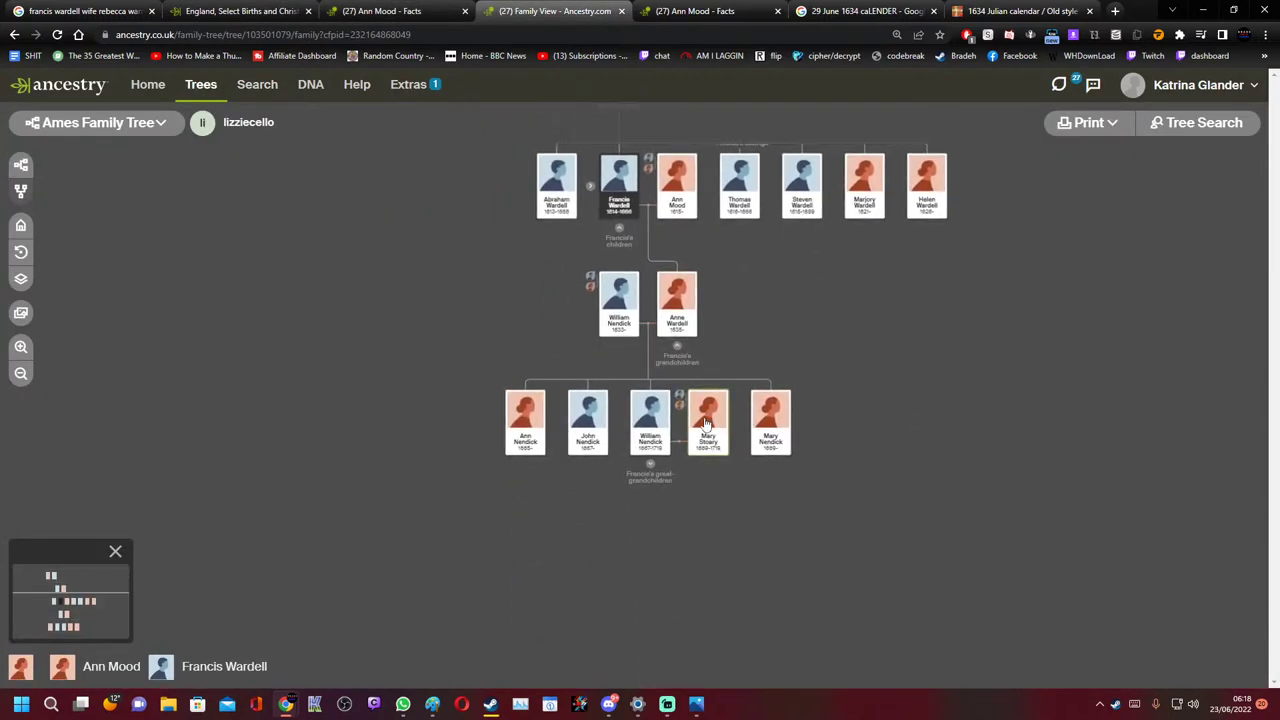
{"action": "left_click_drag", "start_coordinate": [759, 253], "coordinate": [892, 614]}
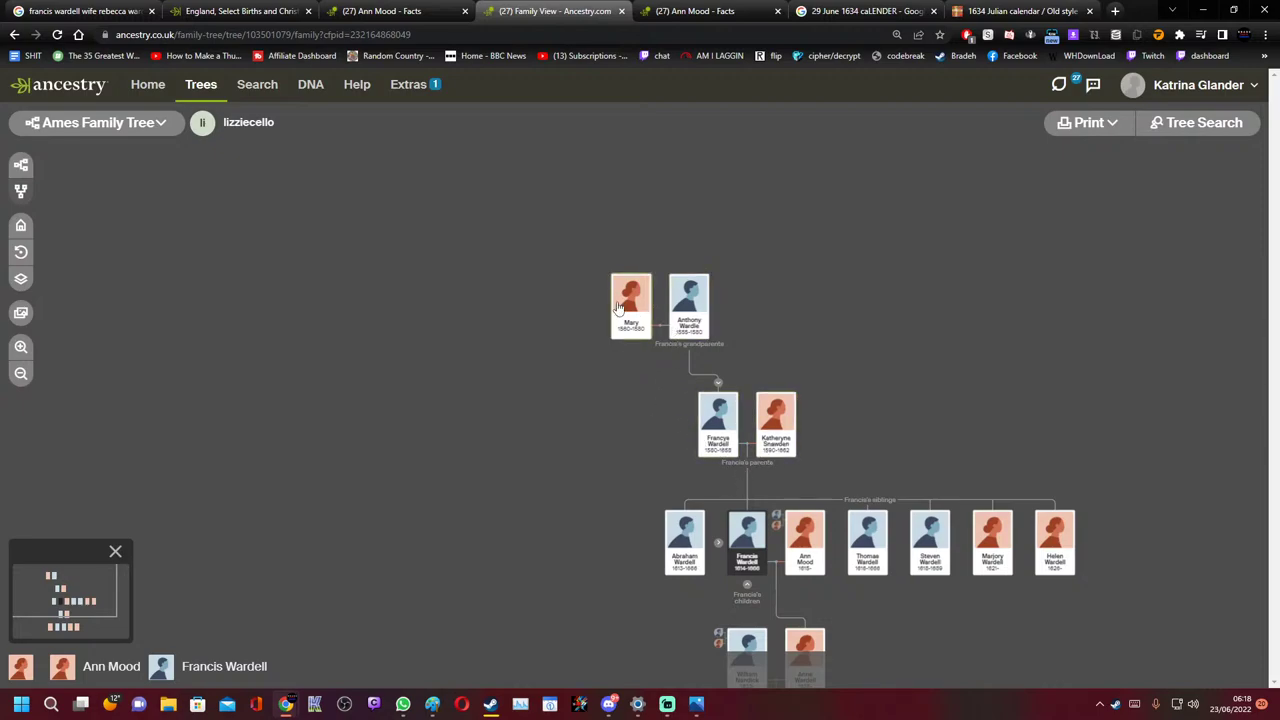
Open the own family tree and follow the direct line from the 1580 generation down to the couple born 1816 and 1818
{"action": "left_click", "coordinate": [199, 86]}
{"action": "left_click", "coordinate": [190, 127]}
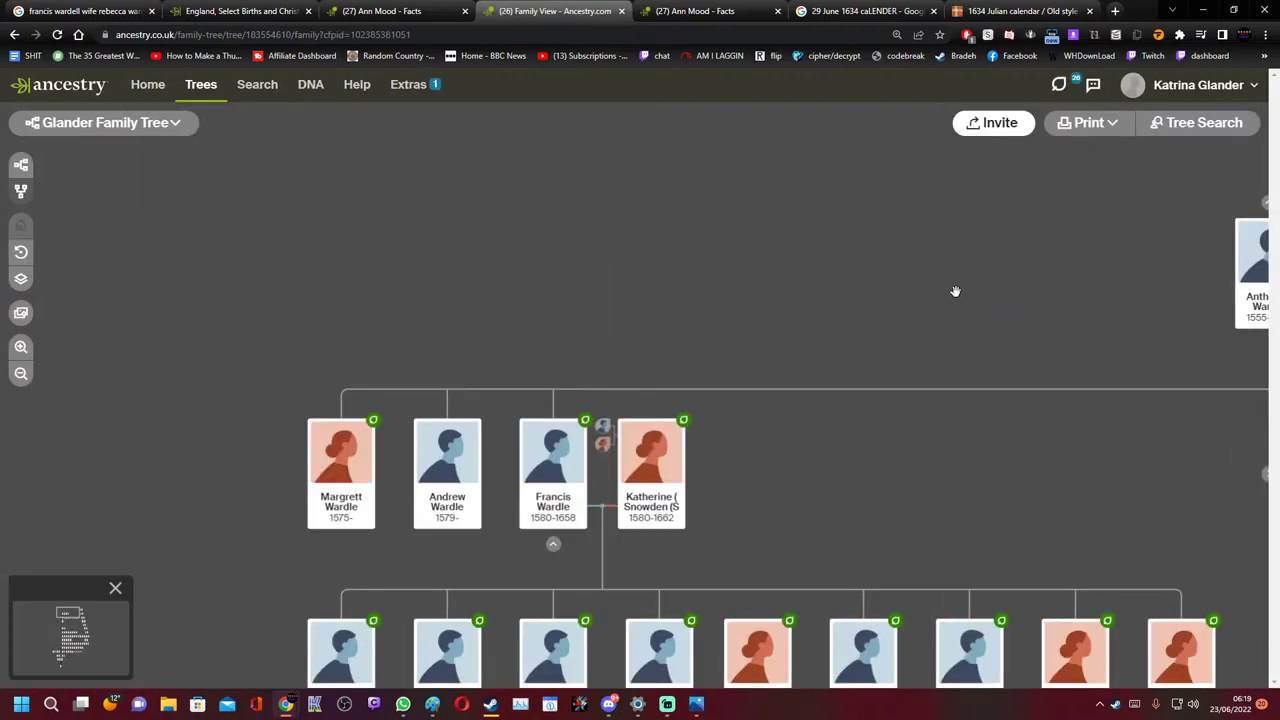
{"action": "left_click_drag", "start_coordinate": [956, 292], "coordinate": [469, 286]}
{"action": "scroll", "coordinate": [680, 420], "scroll_direction": "down", "scroll_amount": 5}
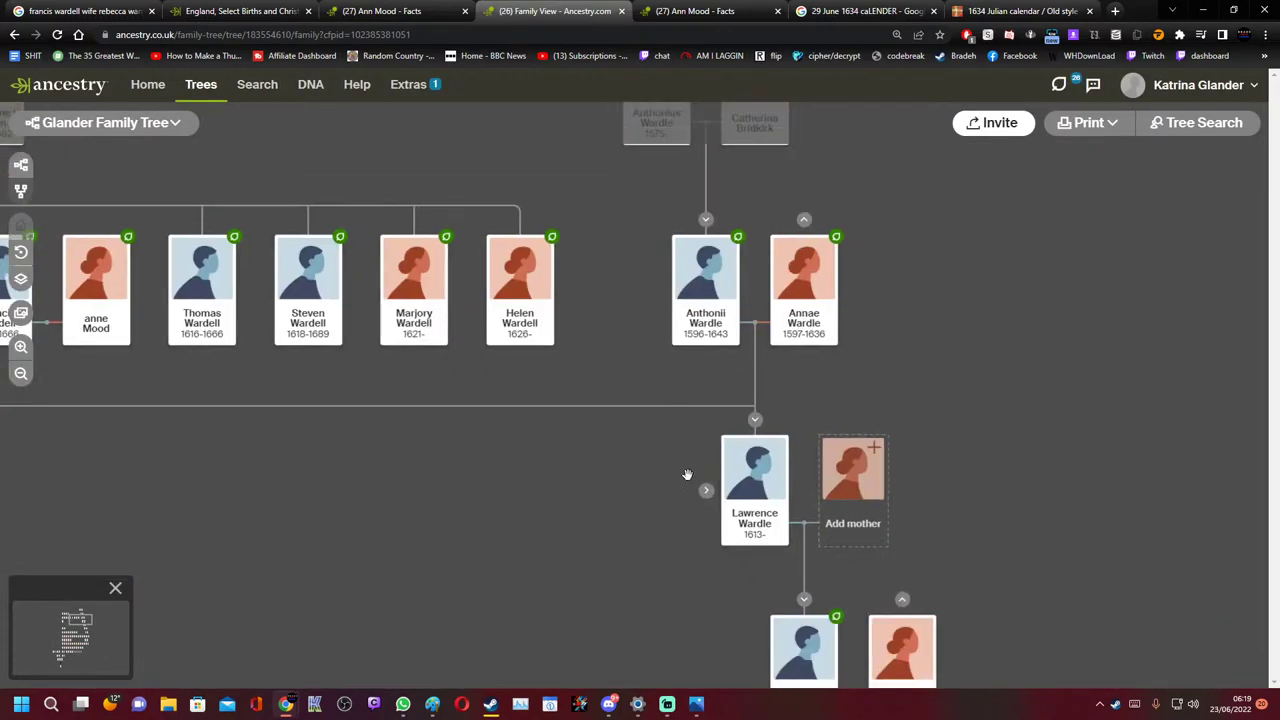
{"action": "scroll", "coordinate": [620, 420], "scroll_direction": "down", "scroll_amount": 3}
{"action": "scroll", "coordinate": [600, 450], "scroll_direction": "down", "scroll_amount": 3}
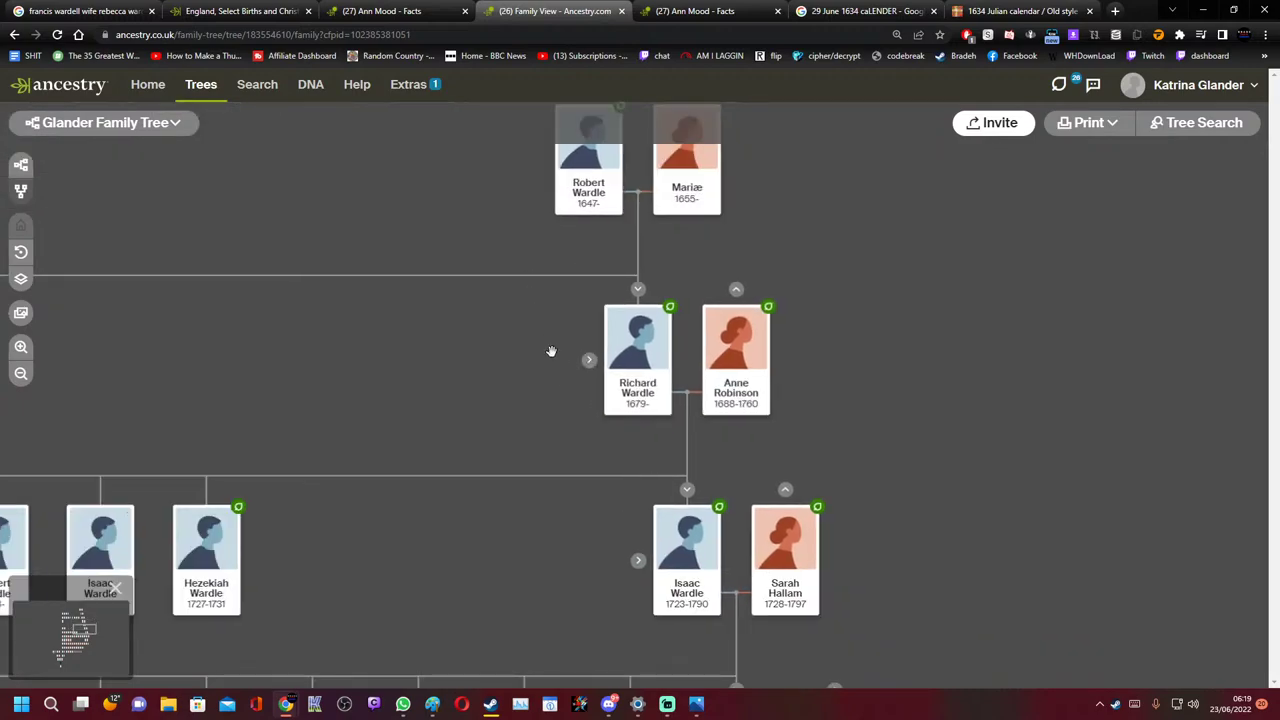
{"action": "scroll", "coordinate": [582, 380], "scroll_direction": "down", "scroll_amount": 2}
{"action": "left_click_drag", "start_coordinate": [588, 333], "coordinate": [583, 171]}
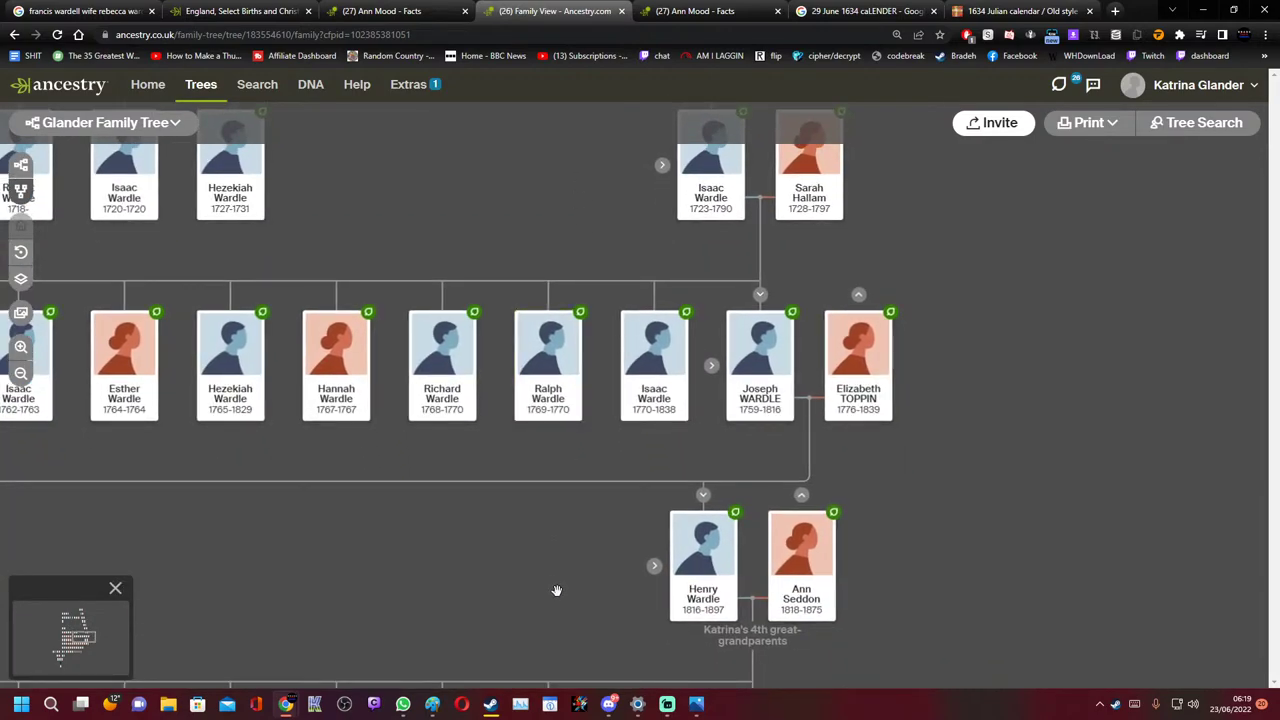
{"action": "left_click_drag", "start_coordinate": [557, 590], "coordinate": [594, 647]}
{"action": "scroll", "coordinate": [600, 308], "scroll_direction": "up", "scroll_amount": 1}
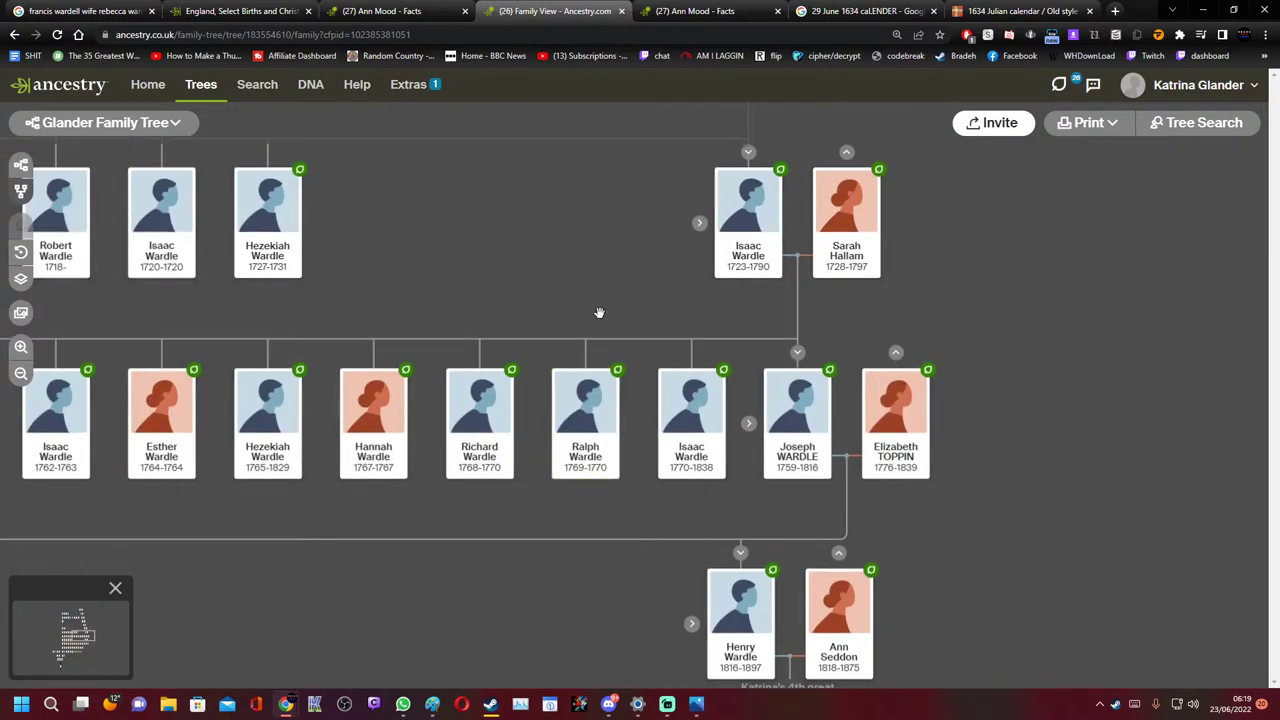
{"action": "scroll", "coordinate": [740, 420], "scroll_direction": "up", "scroll_amount": 3}
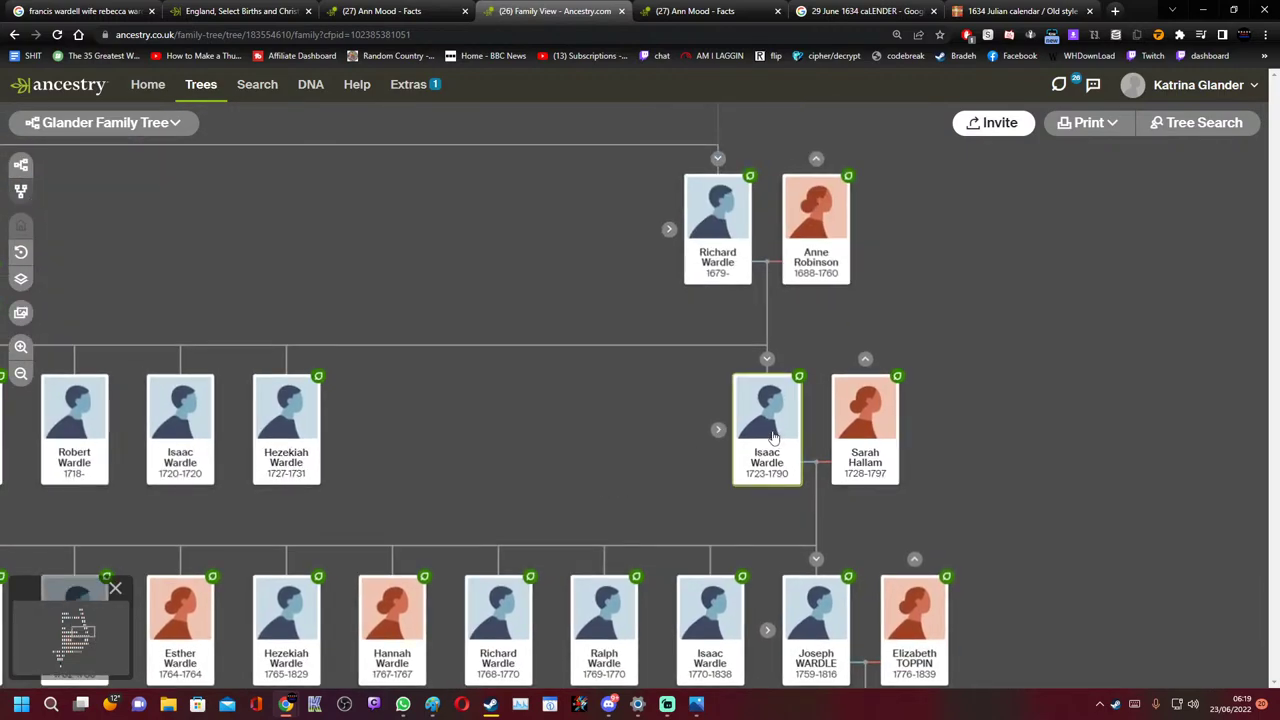
Revisit the baptism record and the wife's facts page, and return to the own tree to view the siblings born 1706 to 1727
{"action": "left_click", "coordinate": [240, 11]}
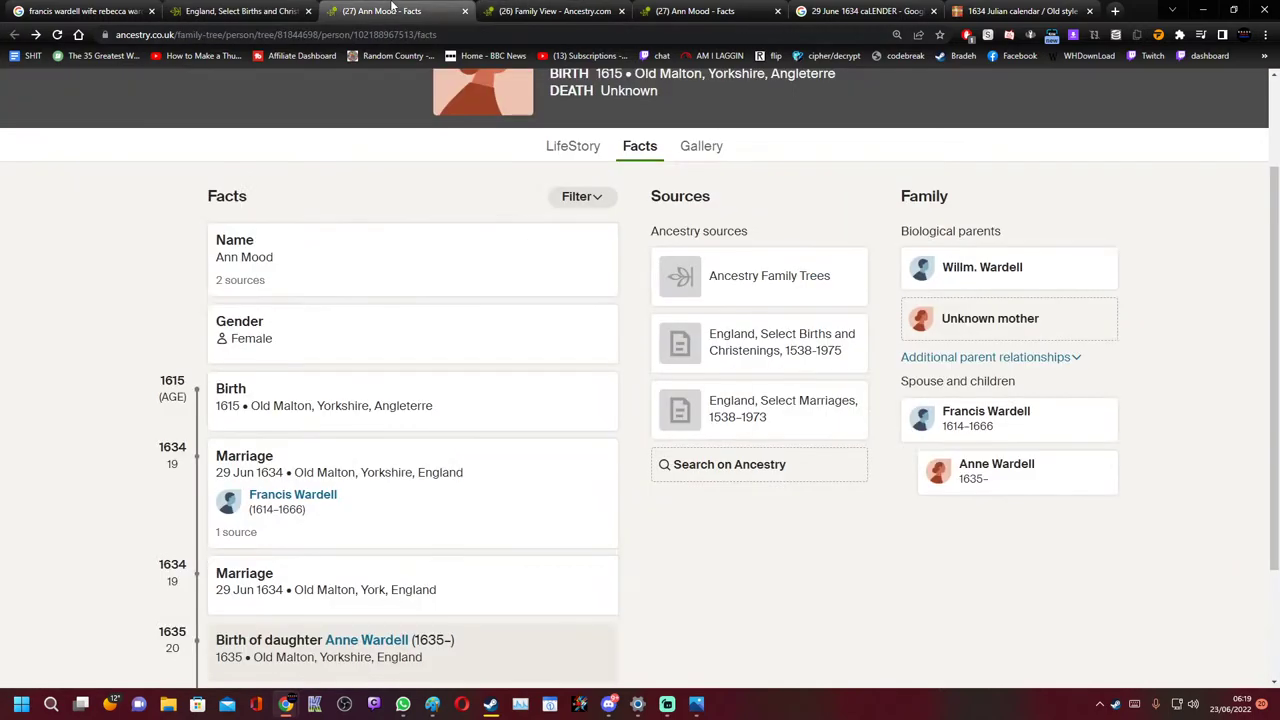
{"action": "left_click", "coordinate": [398, 11]}
{"action": "left_click", "coordinate": [555, 11]}
{"action": "left_click_drag", "start_coordinate": [615, 424], "coordinate": [555, 395]}
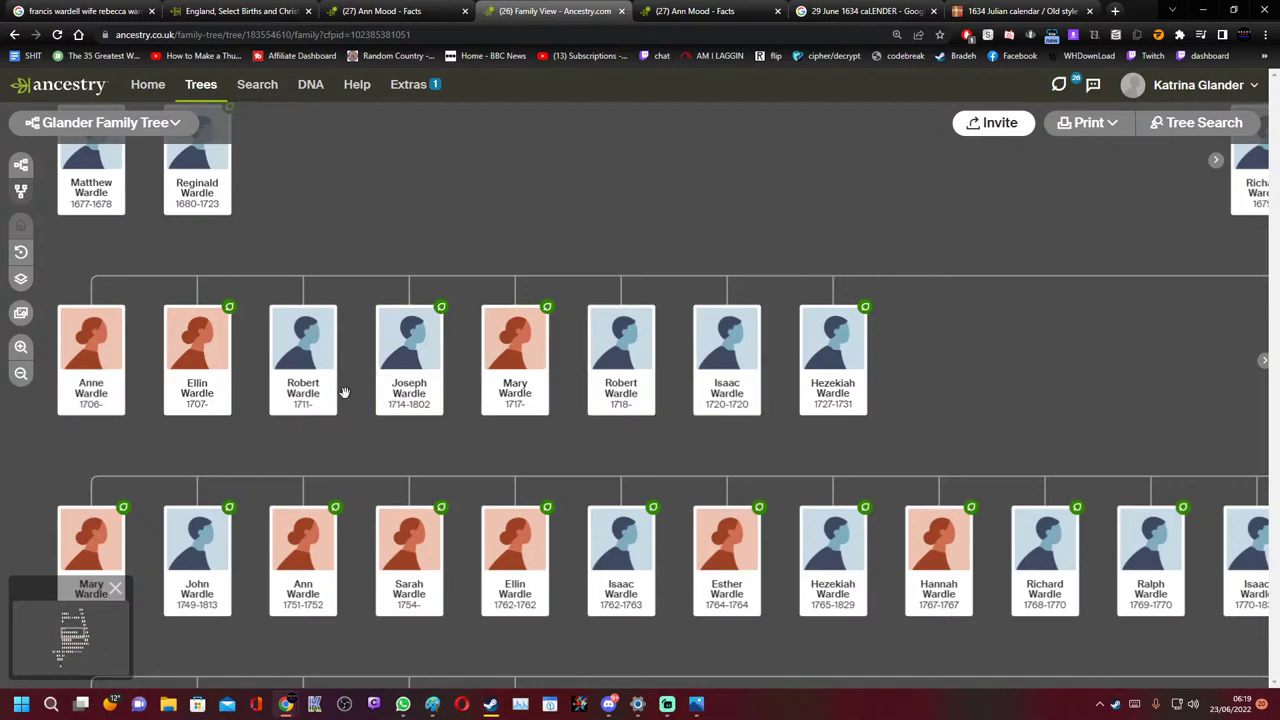
Trace the direct line in the own tree from the siblings born 1706 to 1727 back to the undated brother in the 1613 generation
{"action": "left_click_drag", "start_coordinate": [103, 221], "coordinate": [392, 417]}
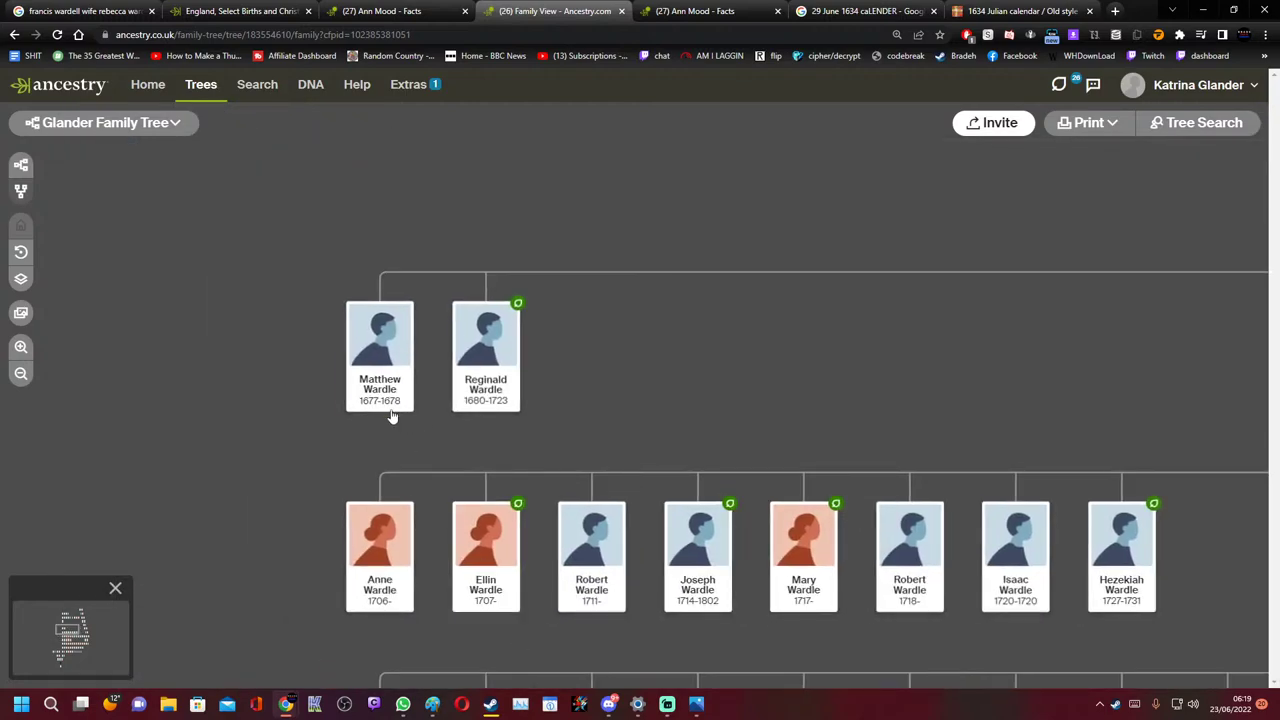
{"action": "left_click_drag", "start_coordinate": [597, 426], "coordinate": [657, 306]}
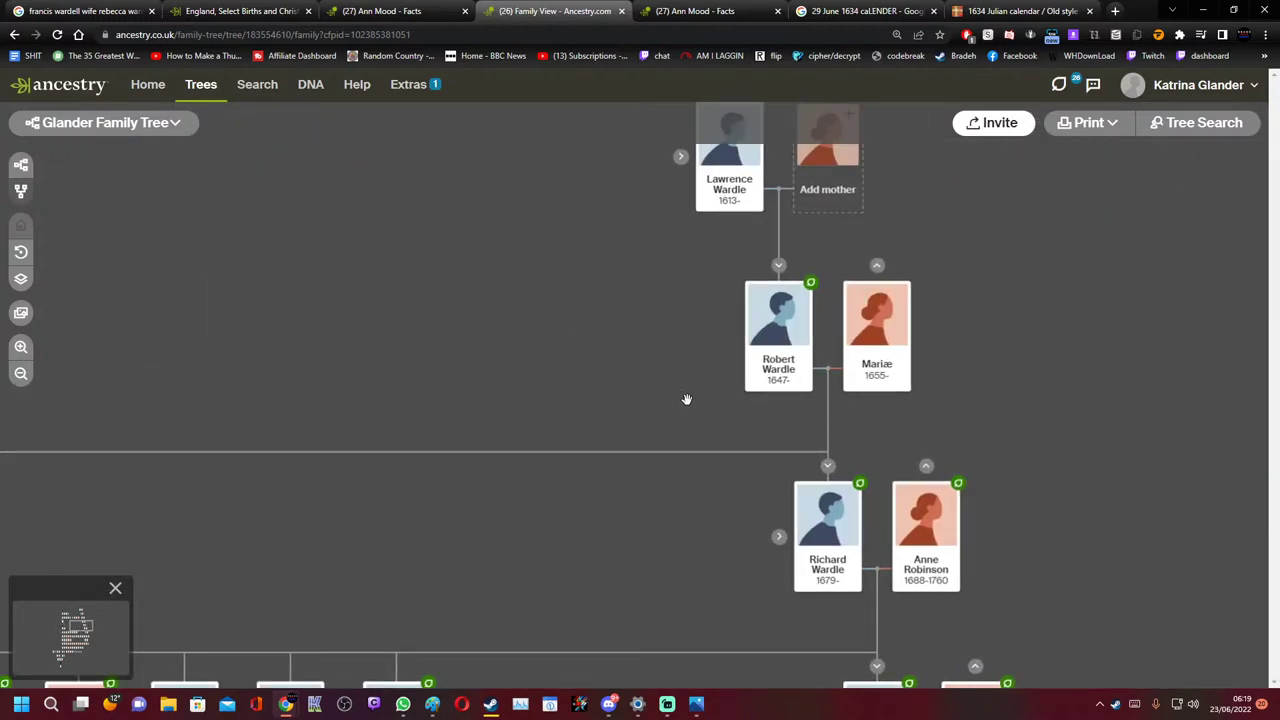
{"action": "mouse_move", "coordinate": [686, 399]}
{"action": "left_mouse_down"}
{"action": "mouse_move", "coordinate": [737, 523]}
{"action": "mouse_move", "coordinate": [1109, 574]}
{"action": "mouse_move", "coordinate": [1138, 611]}
{"action": "left_mouse_up"}
{"action": "left_click_drag", "start_coordinate": [531, 420], "coordinate": [604, 459]}
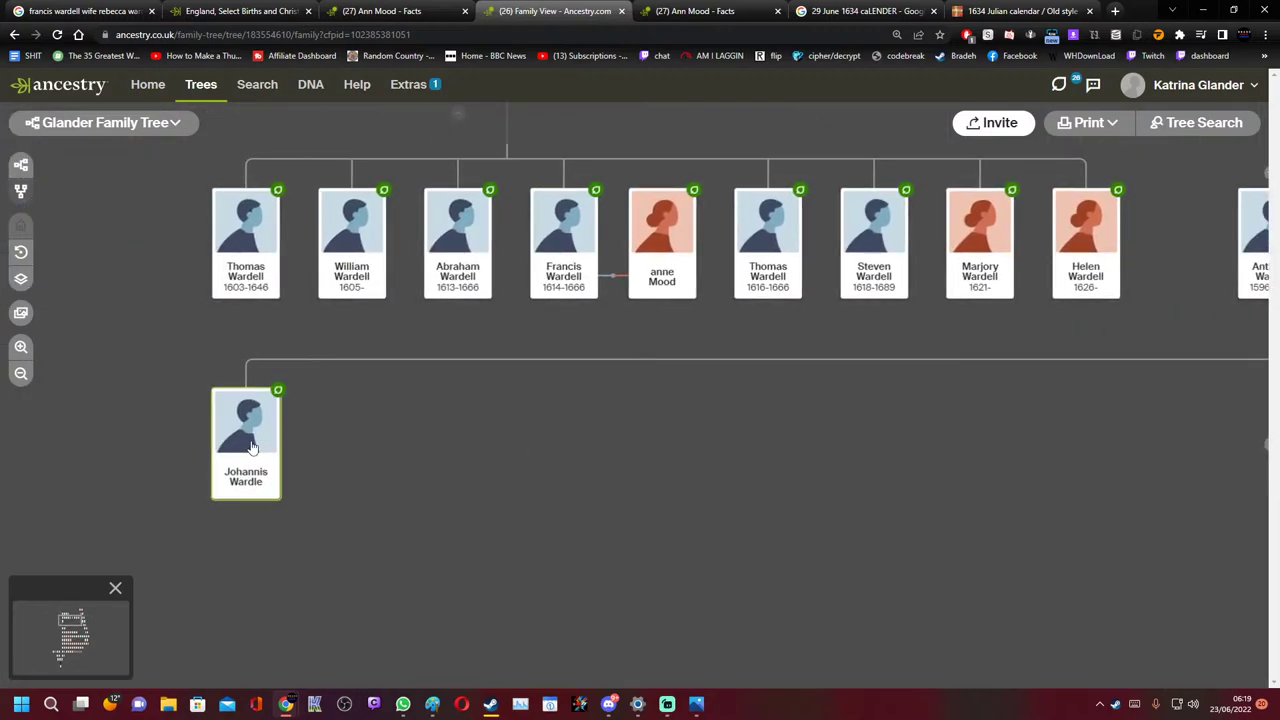
Compare the name and baptism date on the 1637 Stainton in Cleveland record with the wife's facts page, and return to the own tree
{"action": "left_click", "coordinate": [384, 10]}
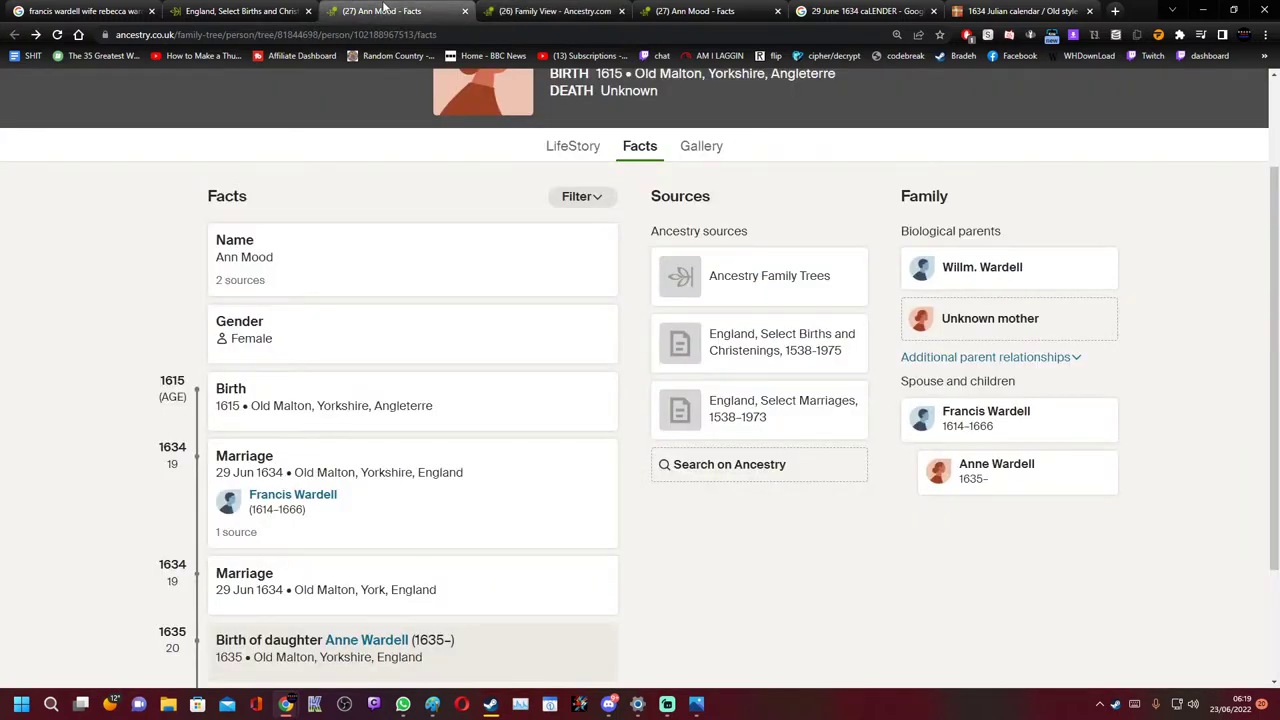
{"action": "left_click", "coordinate": [240, 10]}
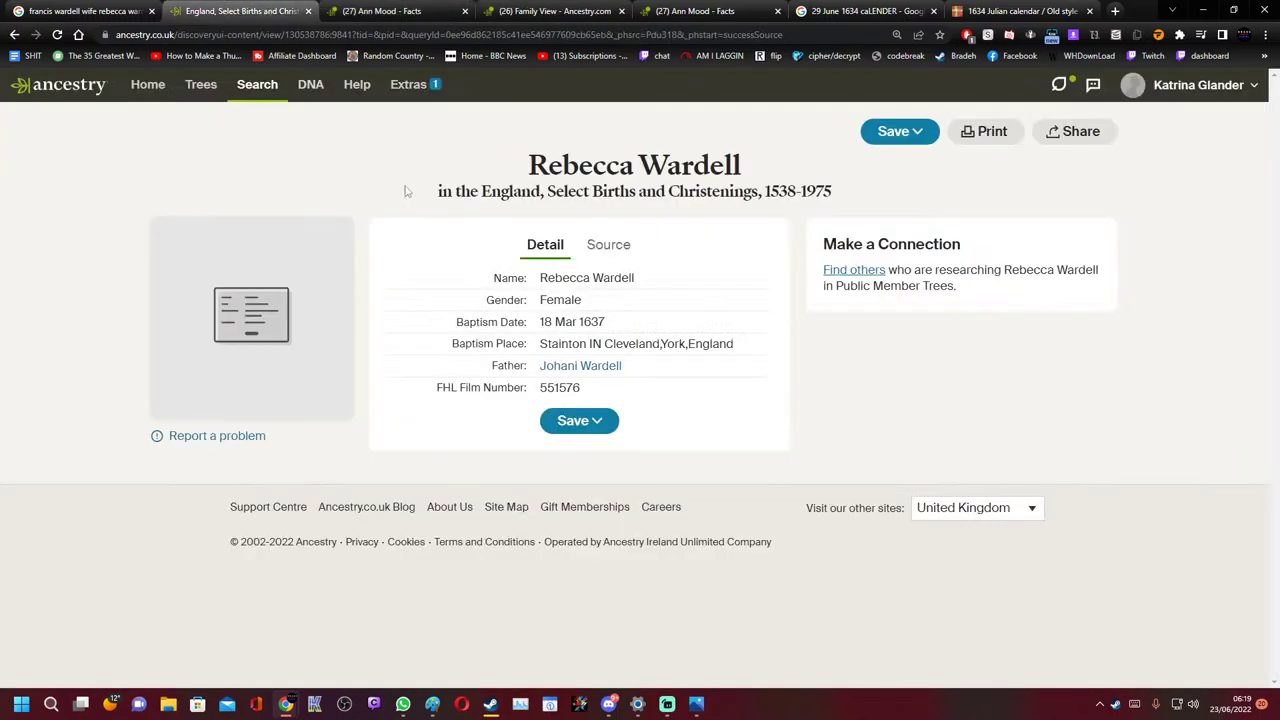
{"action": "left_click_drag", "start_coordinate": [614, 271], "coordinate": [528, 278]}
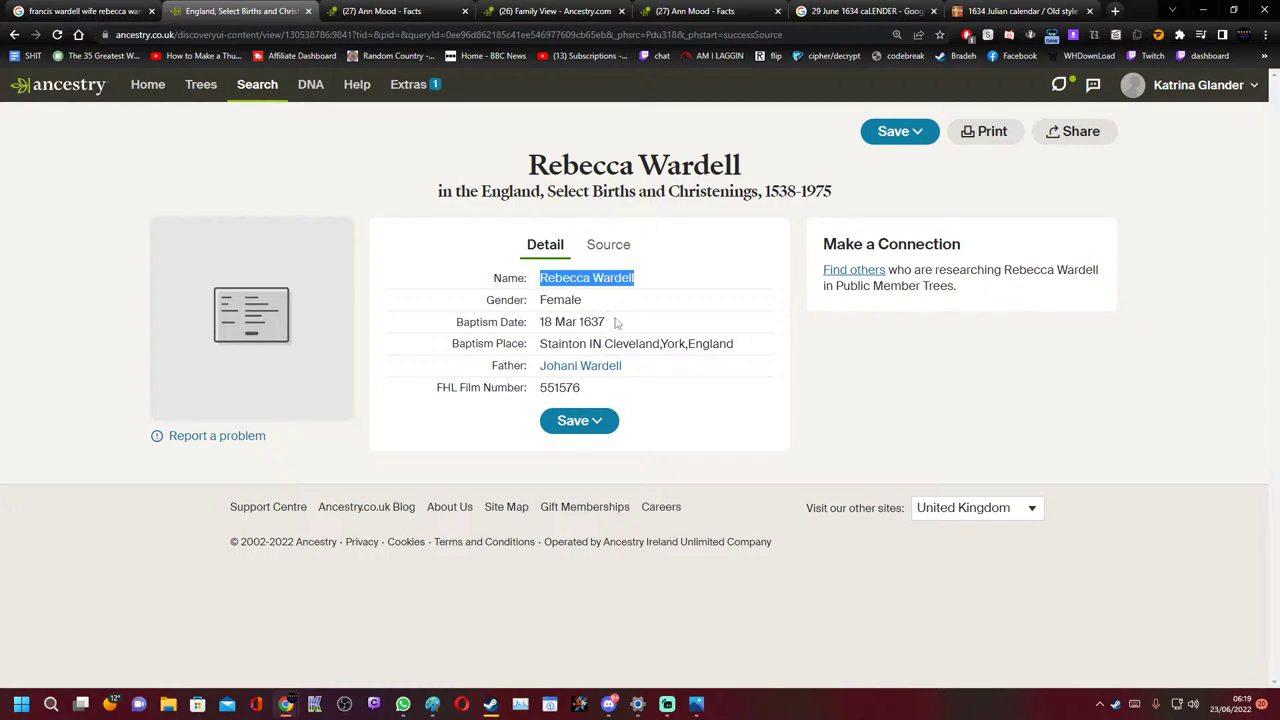
{"action": "left_click_drag", "start_coordinate": [616, 326], "coordinate": [538, 322]}
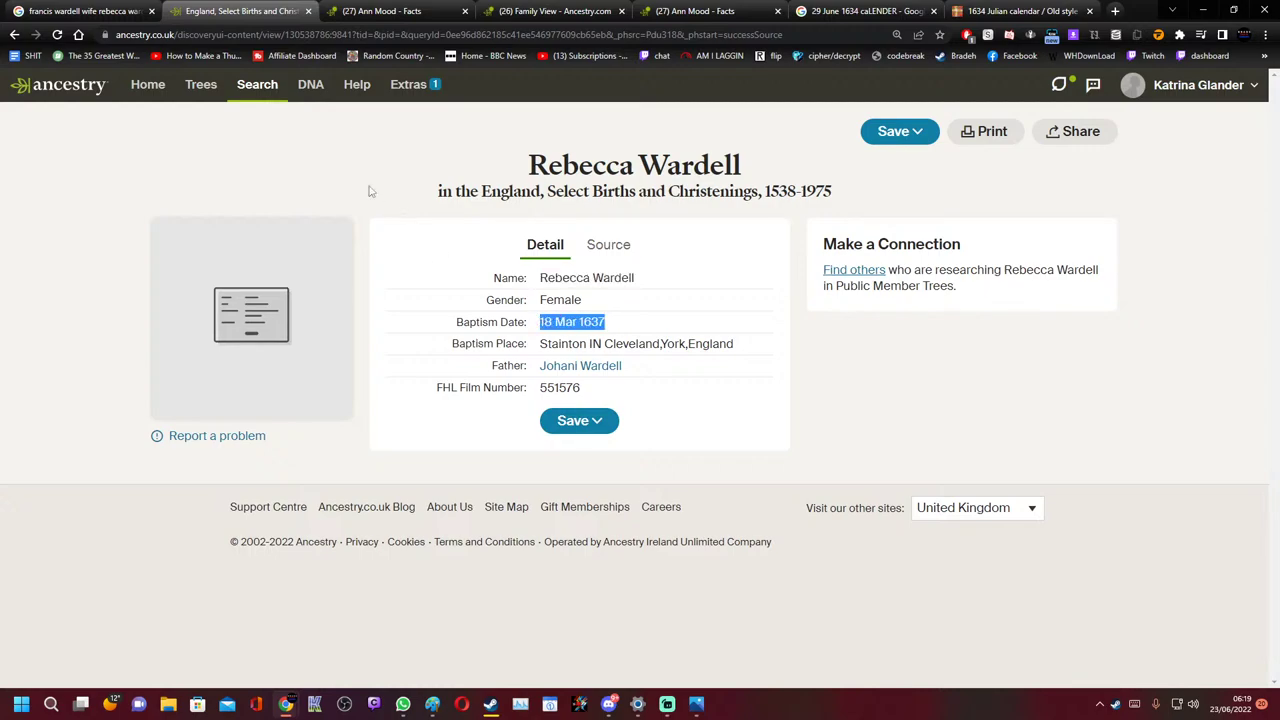
{"action": "left_click", "coordinate": [408, 12]}
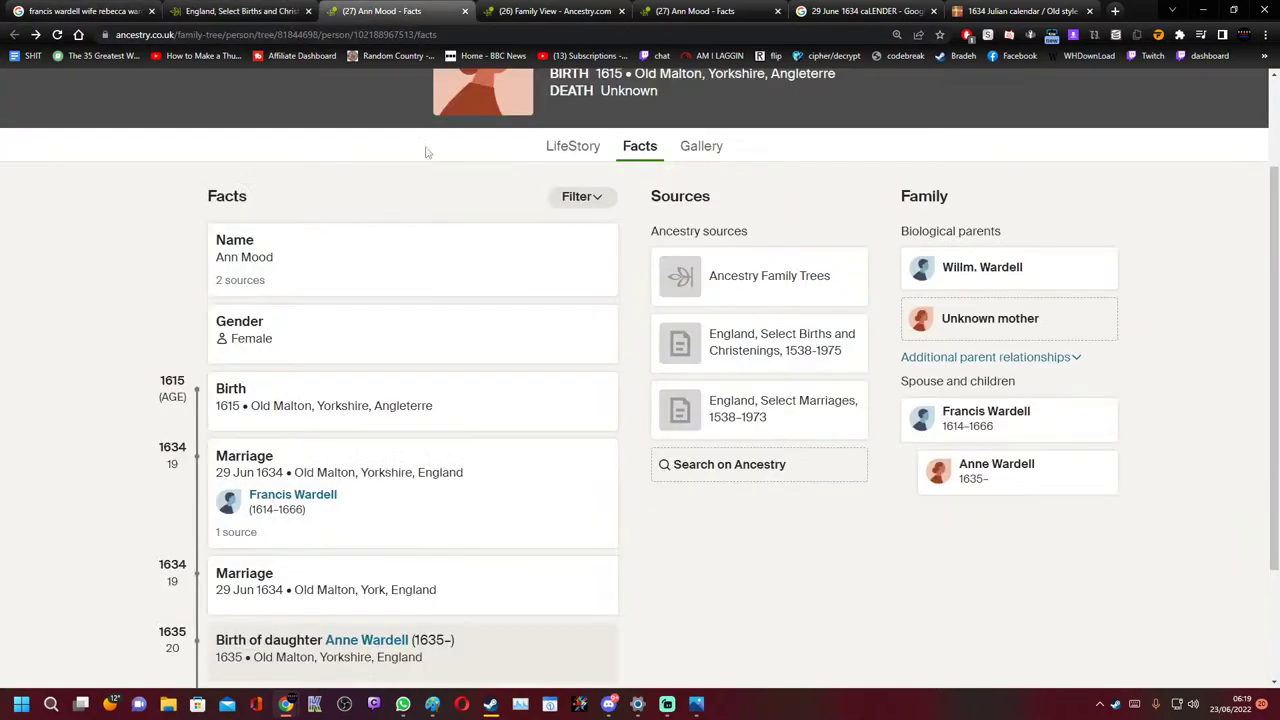
{"action": "left_click", "coordinate": [533, 12]}
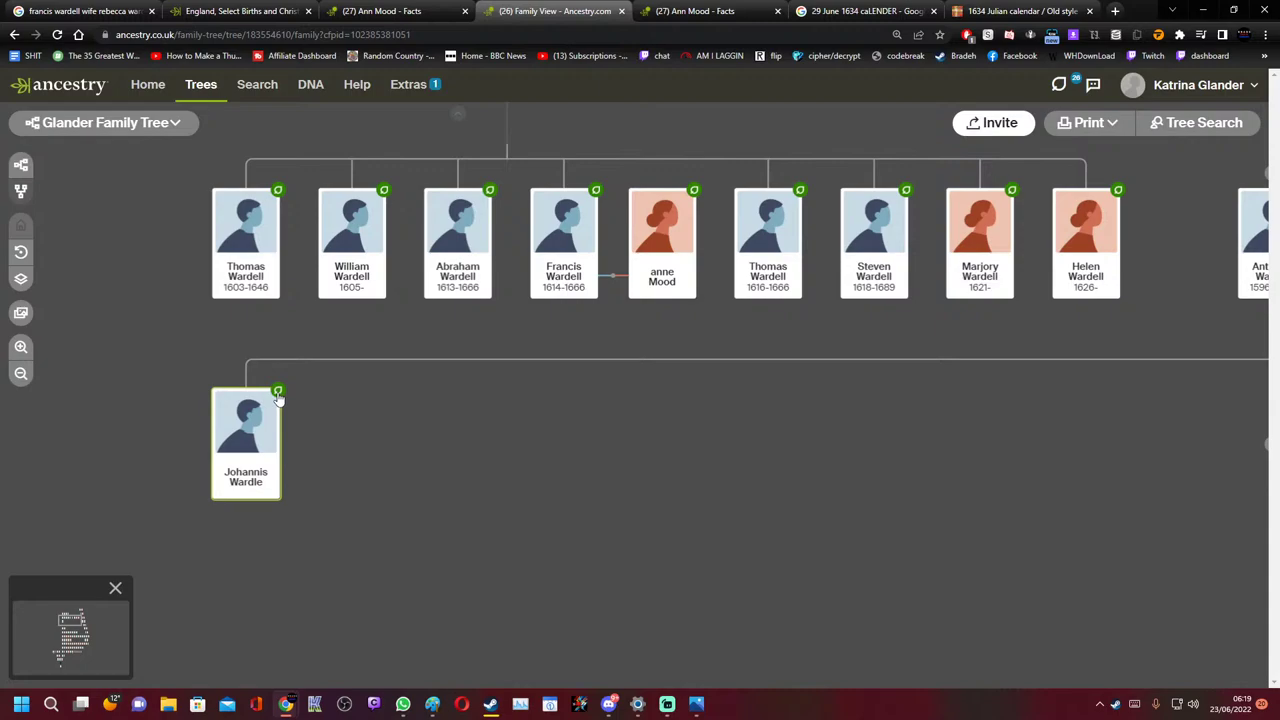
Set the birth date of the undated brother in the 1613 generation to 1617 and save it
{"action": "left_click", "coordinate": [246, 487]}
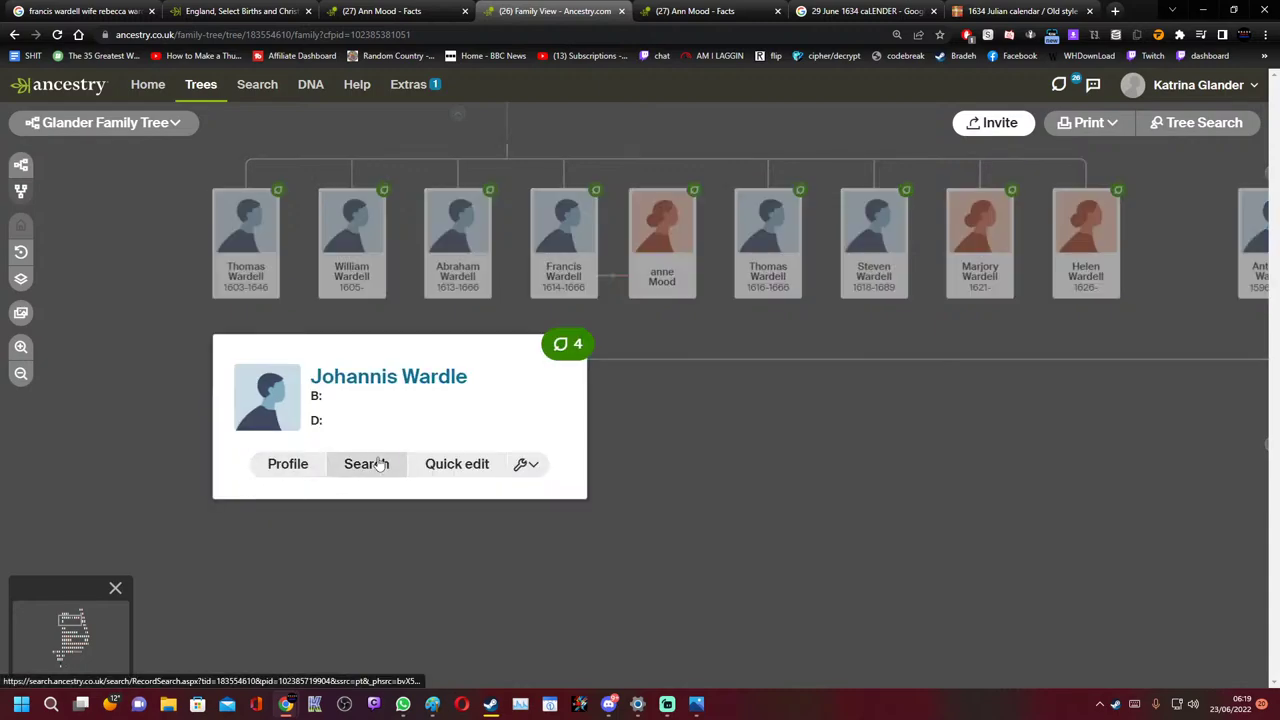
{"action": "left_click", "coordinate": [533, 467]}
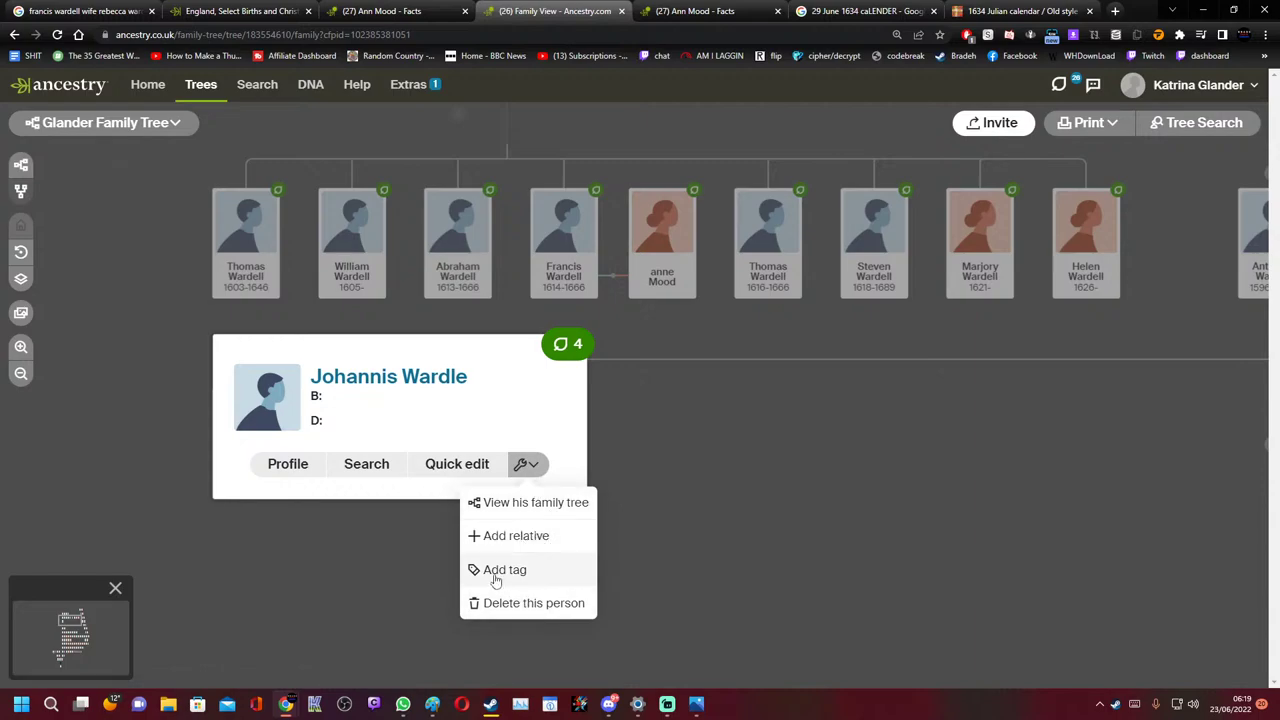
{"action": "left_click", "coordinate": [393, 574]}
{"action": "left_click", "coordinate": [240, 482]}
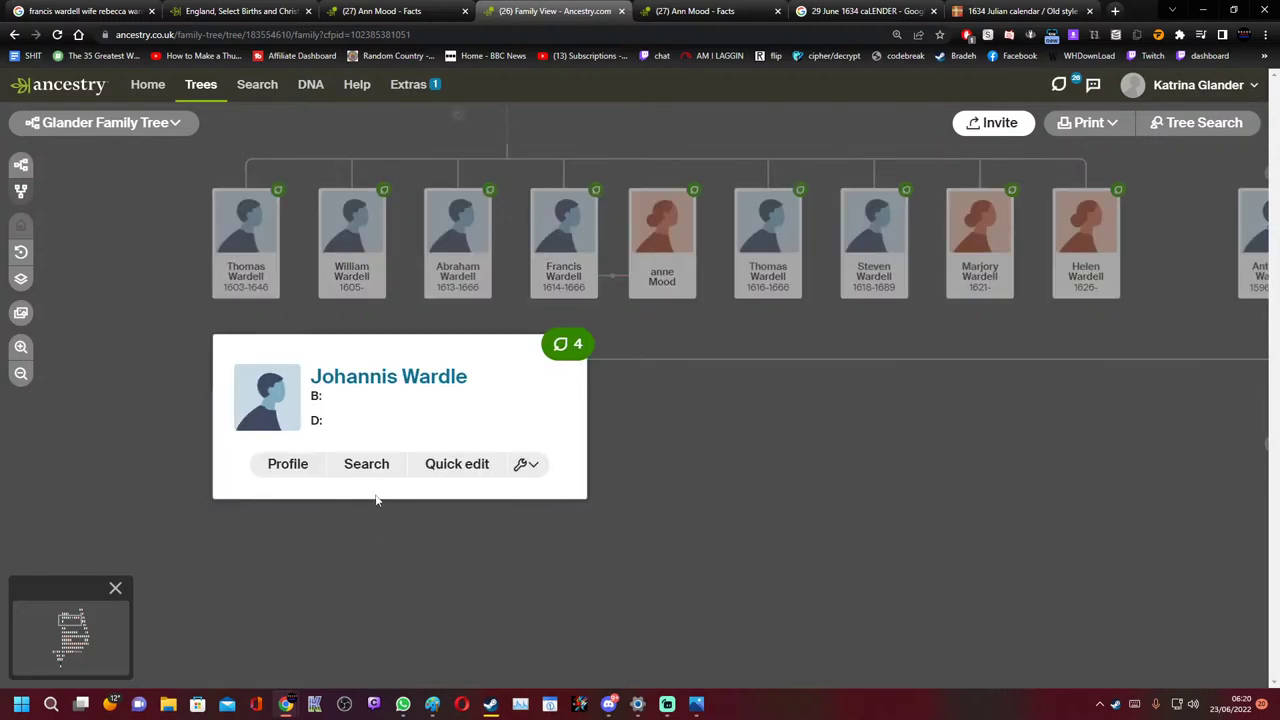
{"action": "left_click", "coordinate": [460, 465]}
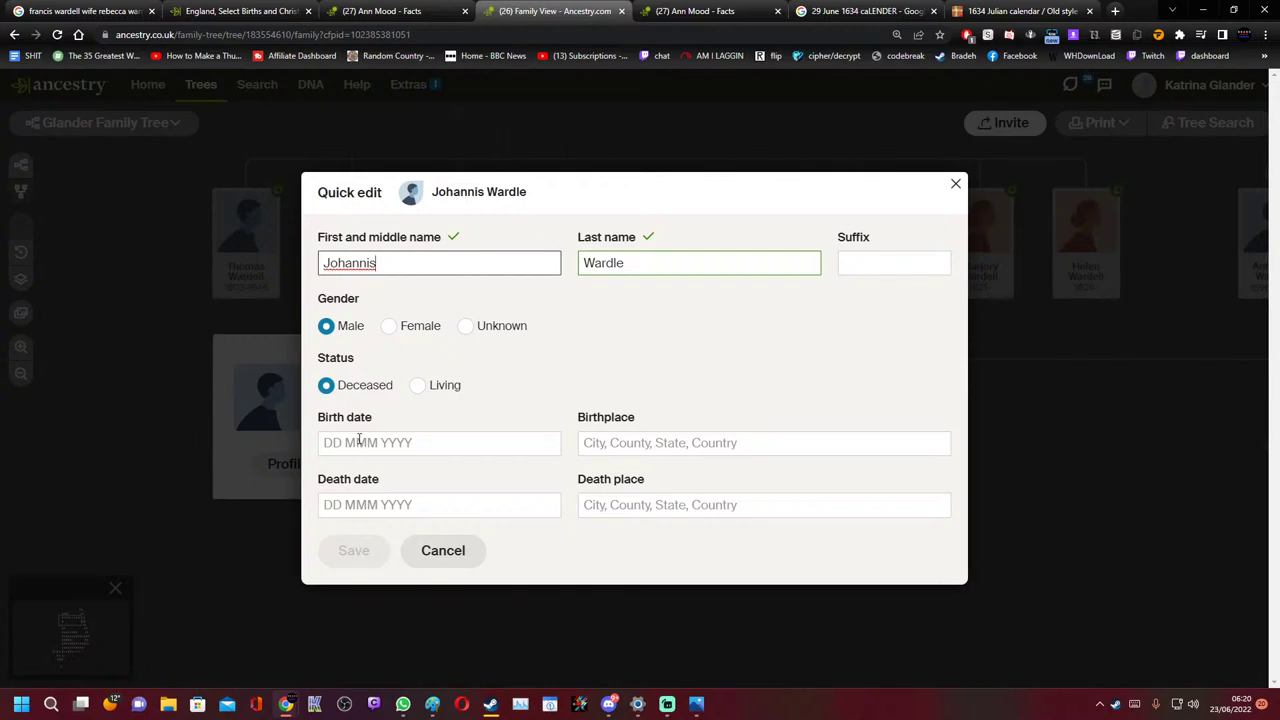
{"action": "left_click", "coordinate": [359, 439]}
{"action": "type", "text": "1"}
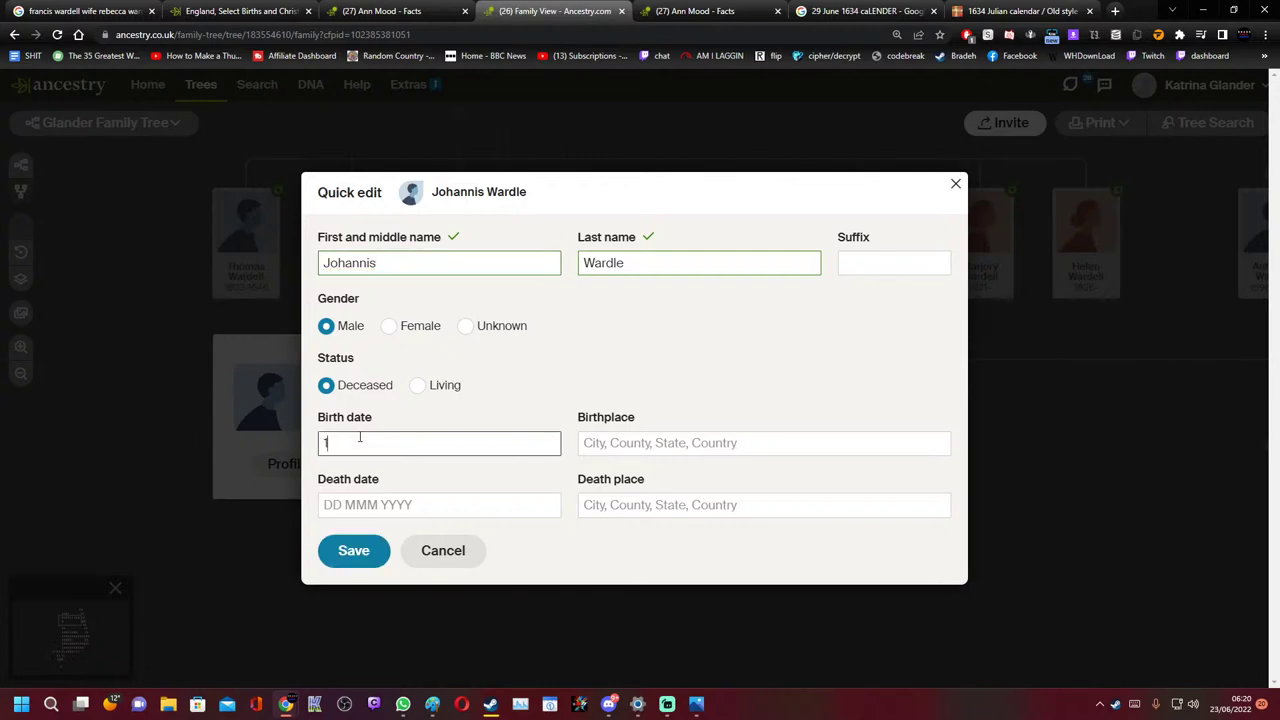
{"action": "type", "text": "617"}
{"action": "left_click", "coordinate": [359, 559]}
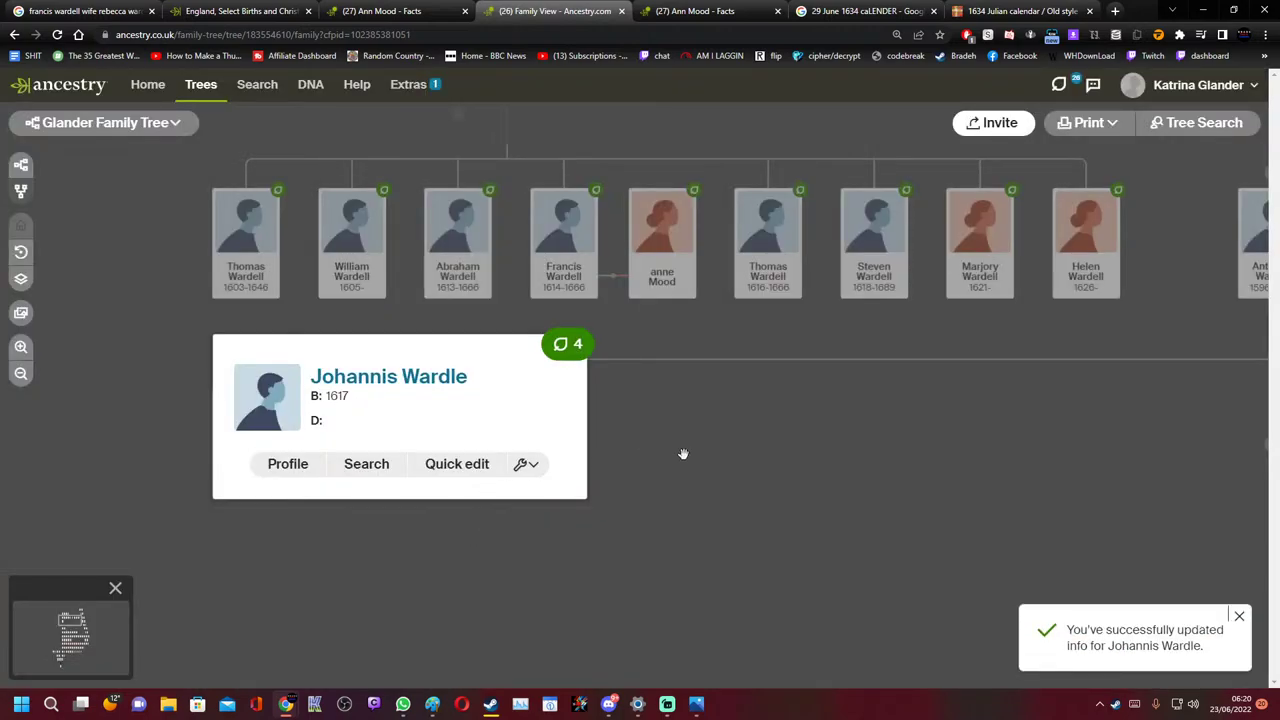
{"action": "left_click", "coordinate": [799, 481]}
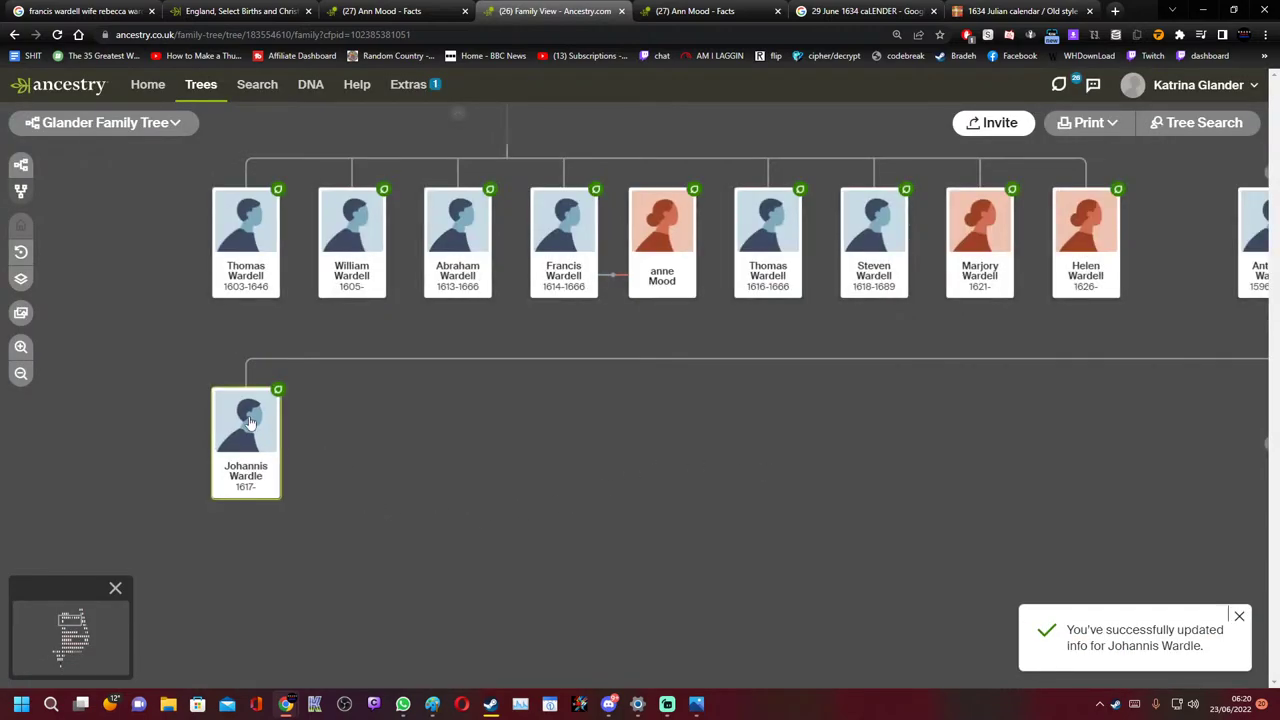
Review the edited man's parents and his brother born 1613, and check the child's and father's names on the Stainton in Cleveland baptism record
{"action": "left_click_drag", "start_coordinate": [817, 443], "coordinate": [489, 454]}
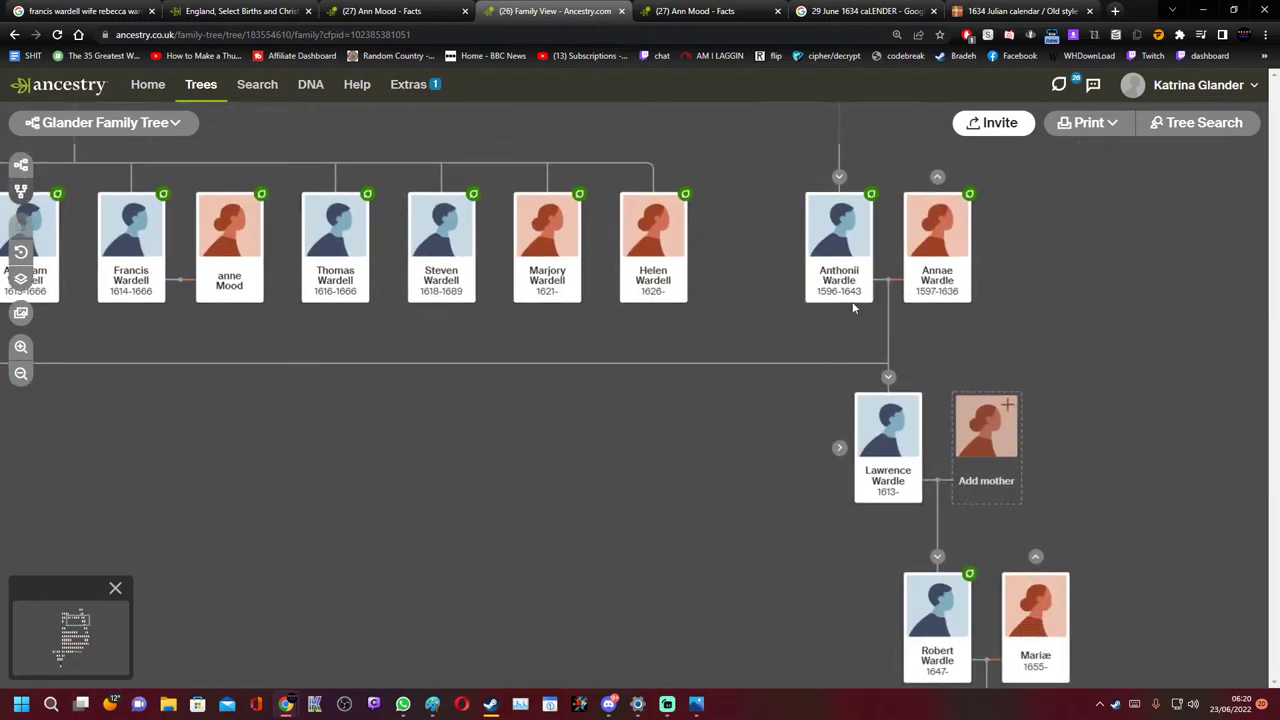
{"action": "scroll", "coordinate": [850, 285], "scroll_direction": "up", "scroll_amount": 2}
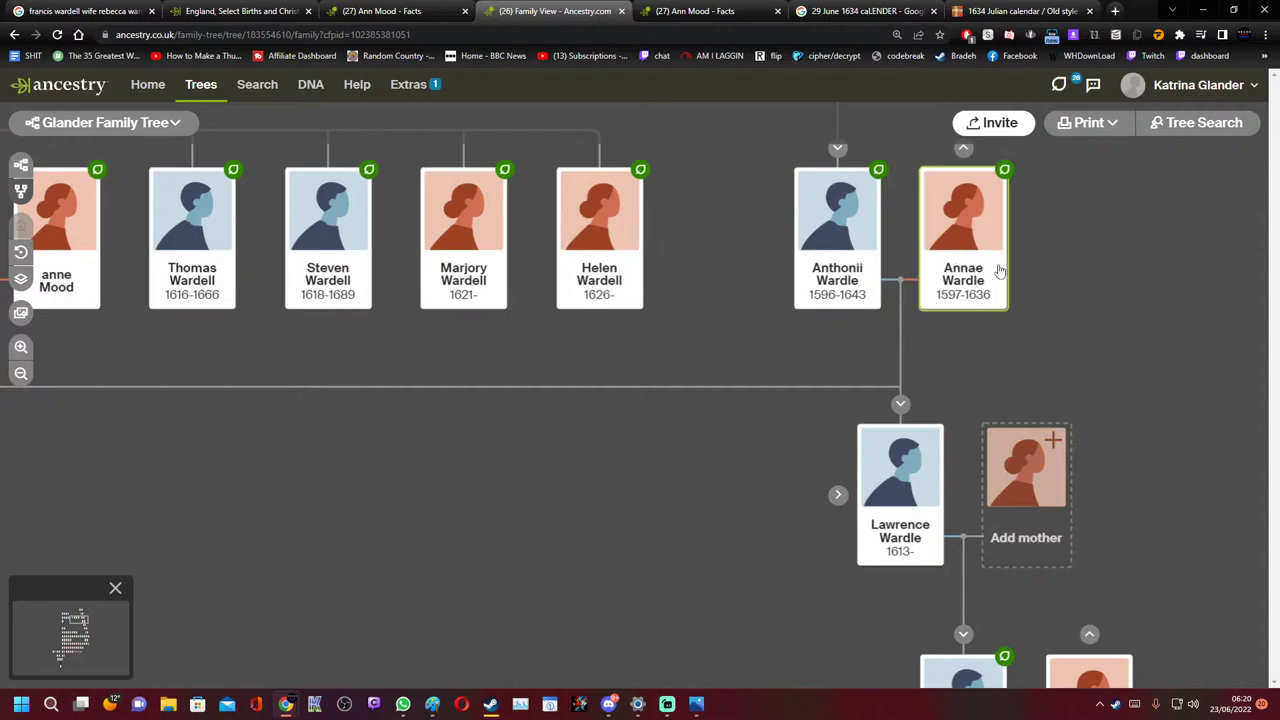
{"action": "left_click_drag", "start_coordinate": [424, 514], "coordinate": [306, 366]}
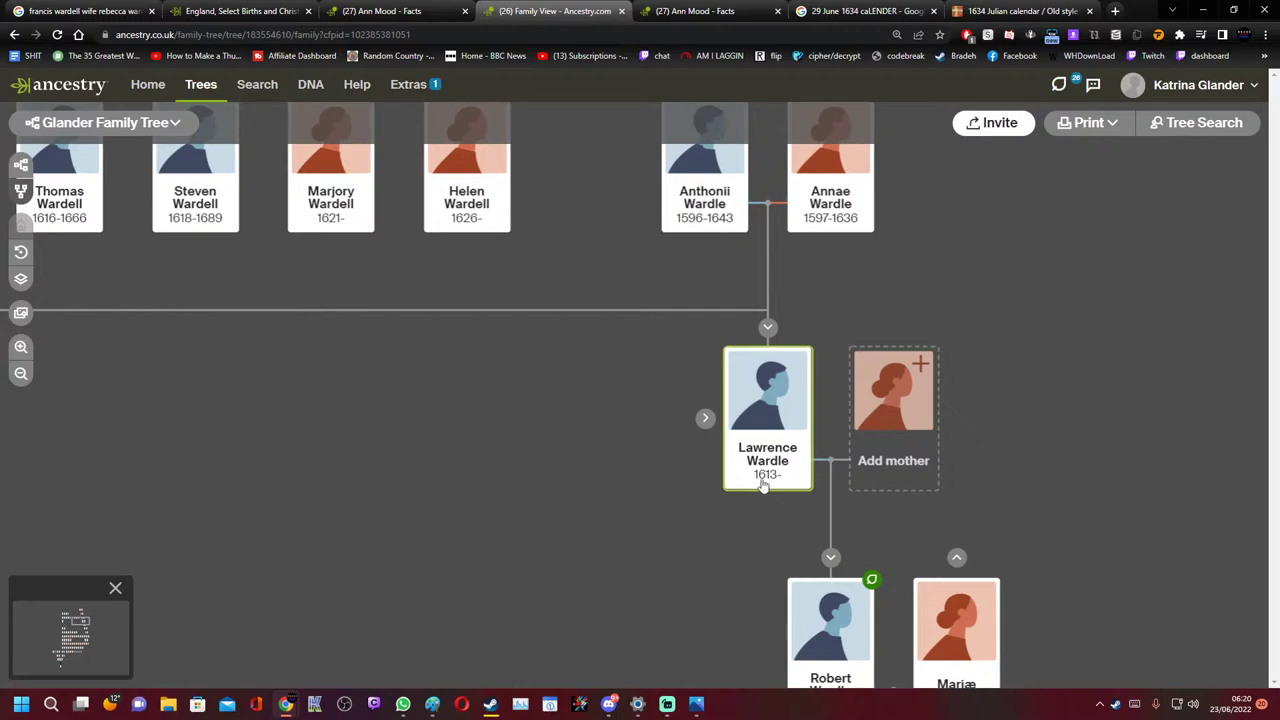
{"action": "left_click_drag", "start_coordinate": [387, 497], "coordinate": [920, 423]}
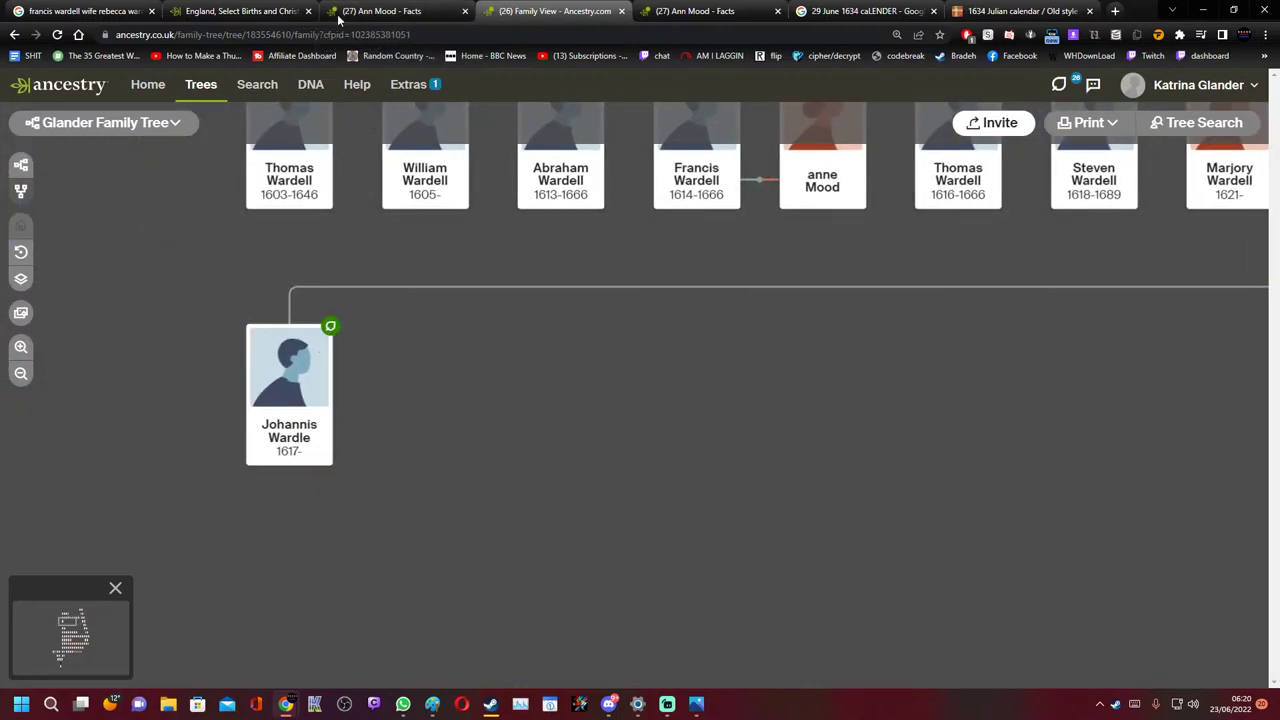
{"action": "left_click", "coordinate": [241, 10]}
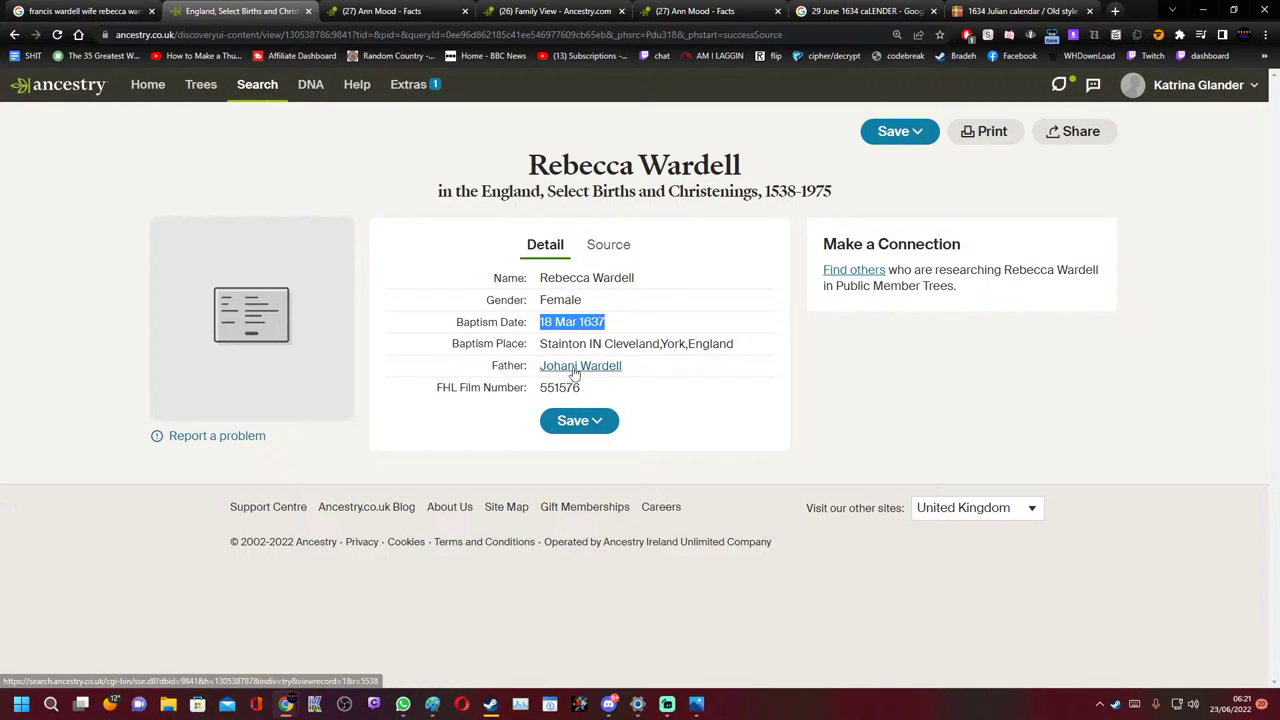
{"action": "left_click_drag", "start_coordinate": [541, 277], "coordinate": [668, 288]}
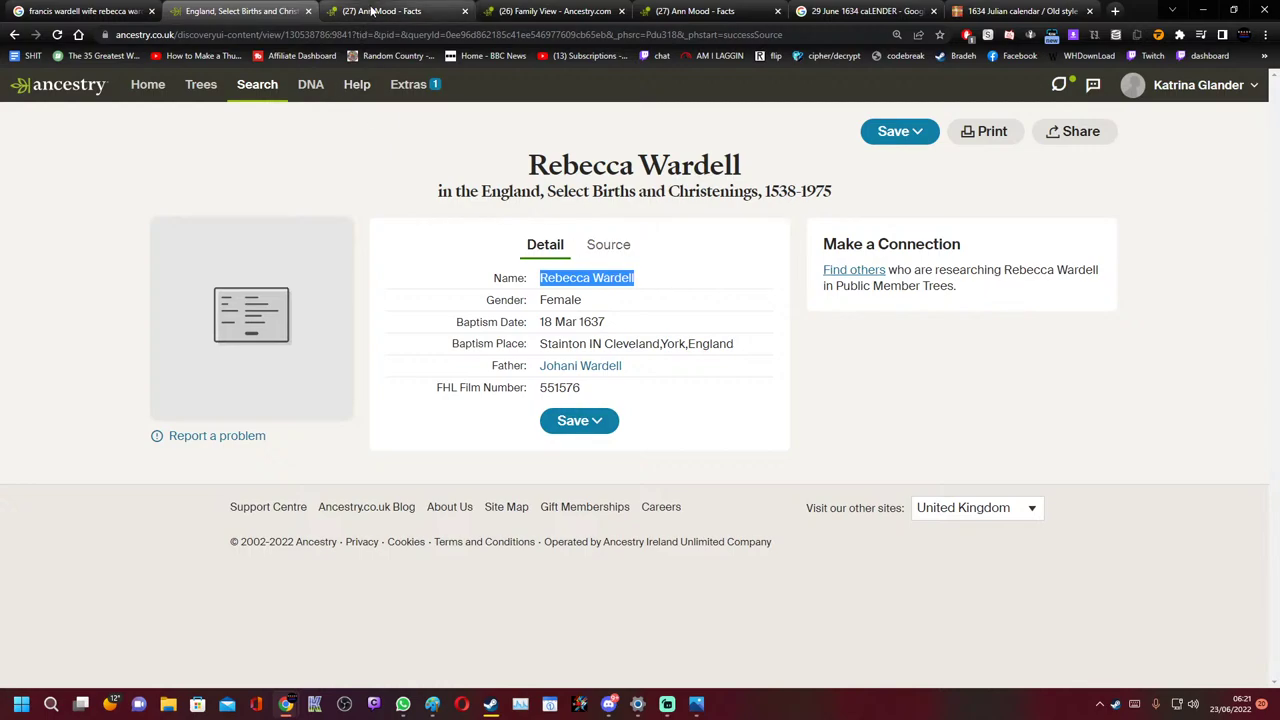
{"action": "left_click", "coordinate": [537, 368]}
{"action": "left_click_drag", "start_coordinate": [537, 368], "coordinate": [572, 368]}
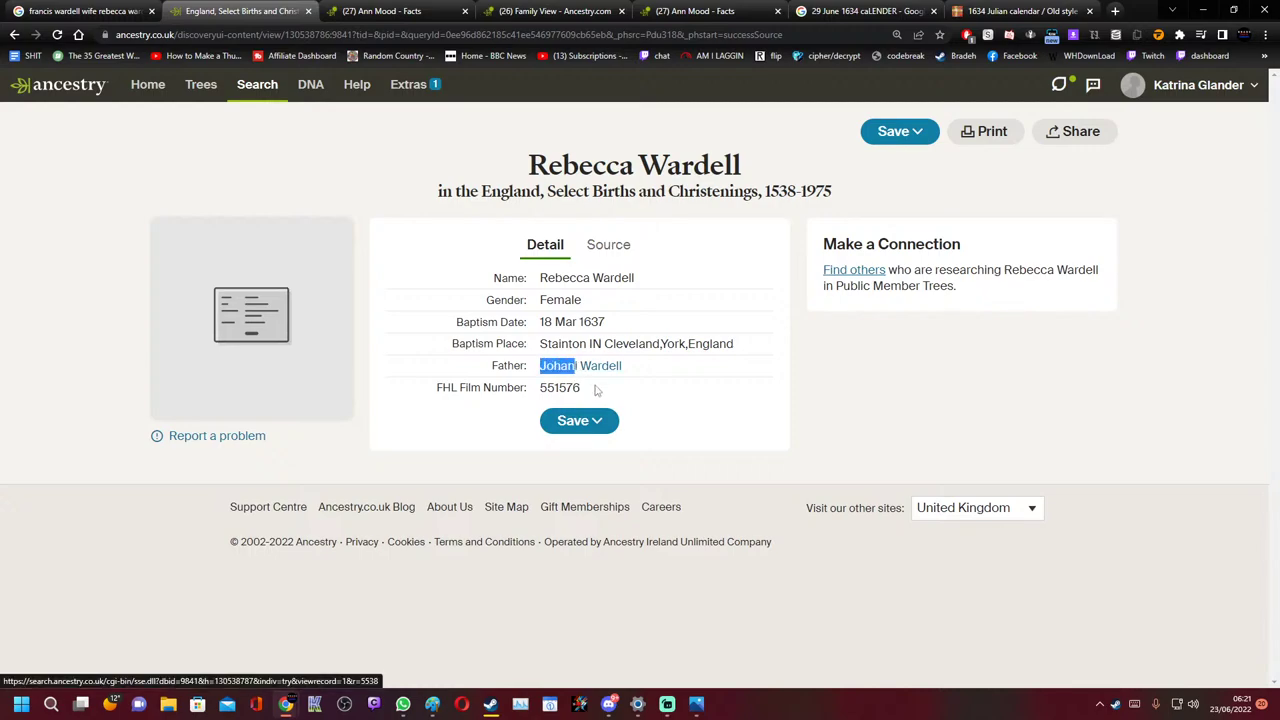
{"action": "left_click", "coordinate": [597, 424]}
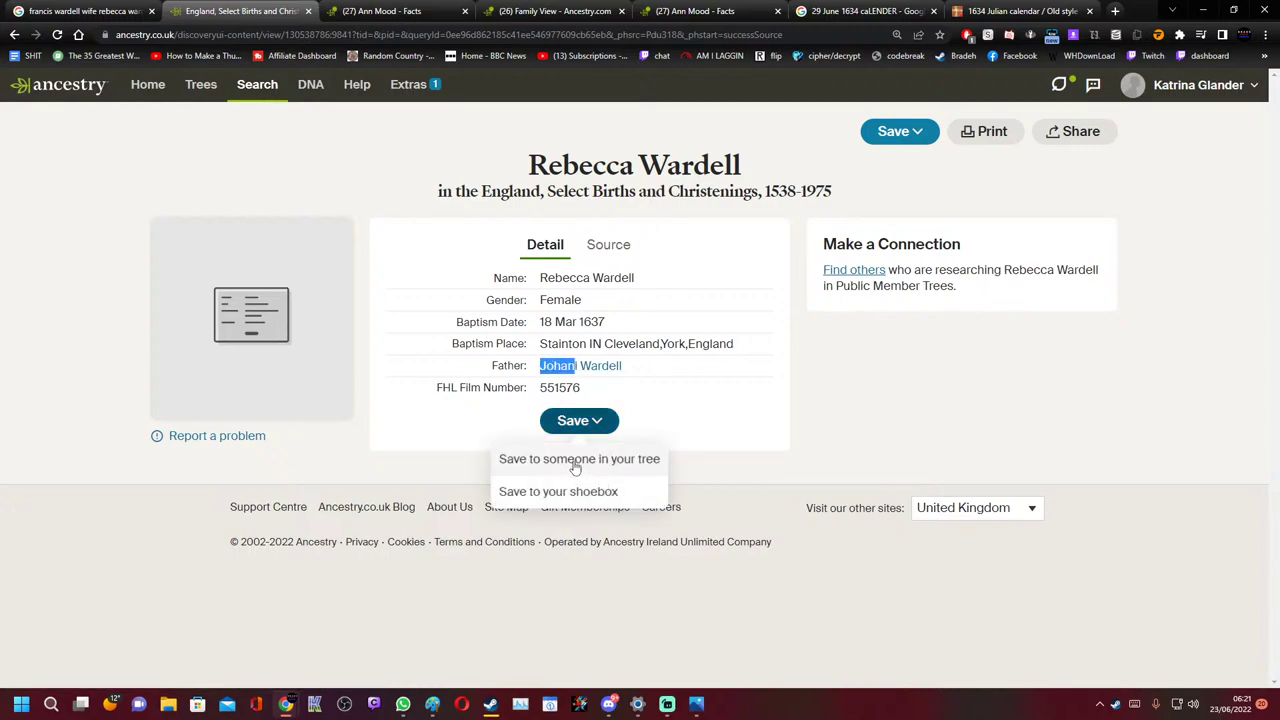
{"action": "left_click", "coordinate": [575, 462]}
{"action": "left_click", "coordinate": [490, 417]}
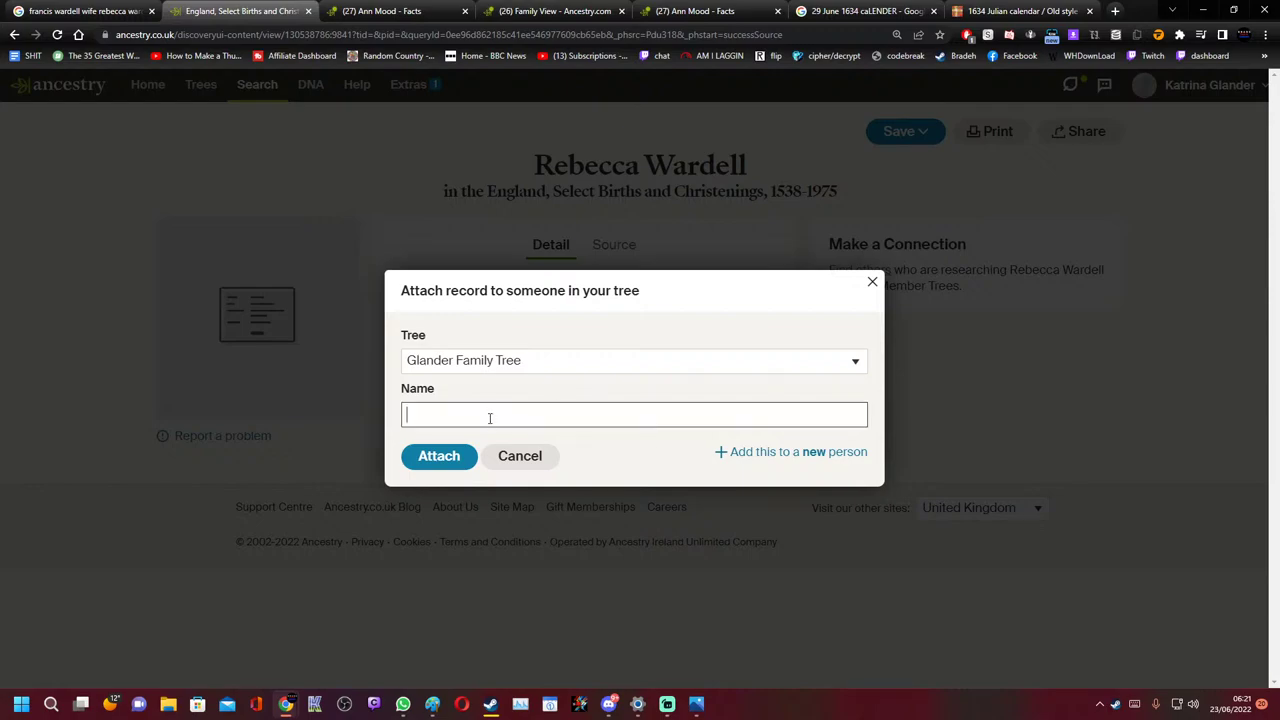
{"action": "type", "text": "JOHA"}
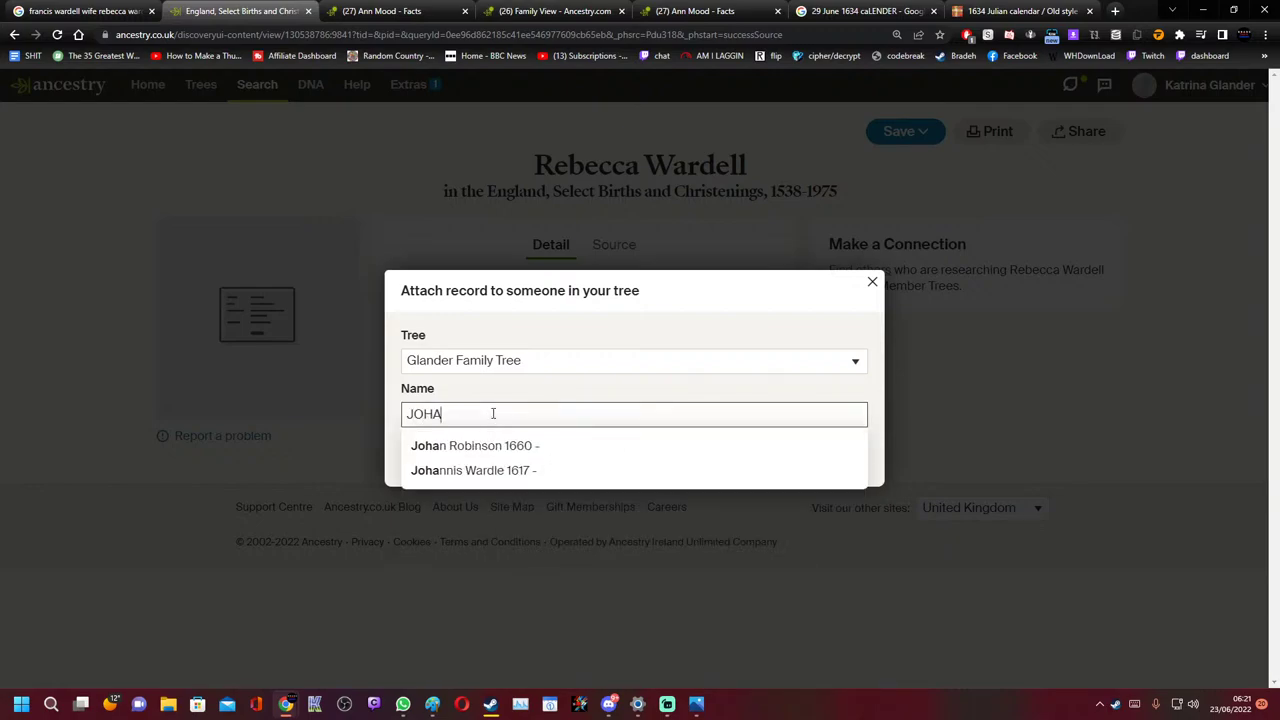
{"action": "left_click", "coordinate": [505, 472]}
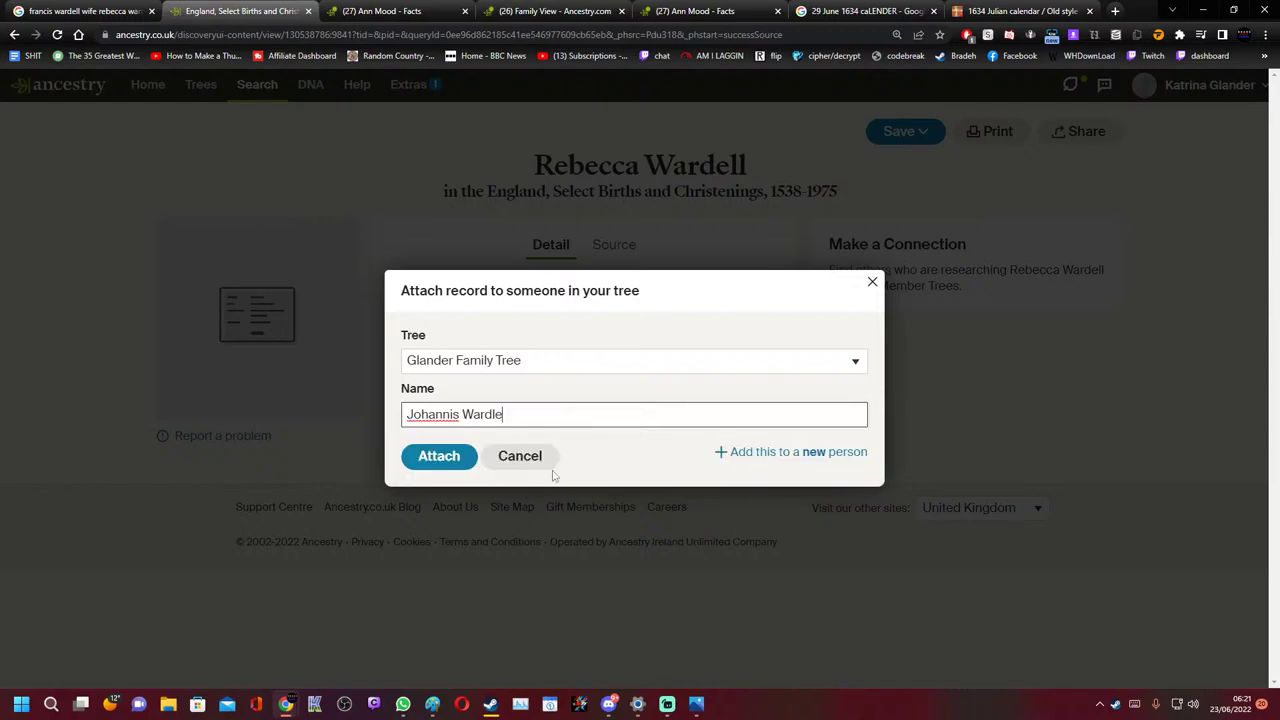
{"action": "left_click", "coordinate": [438, 458]}
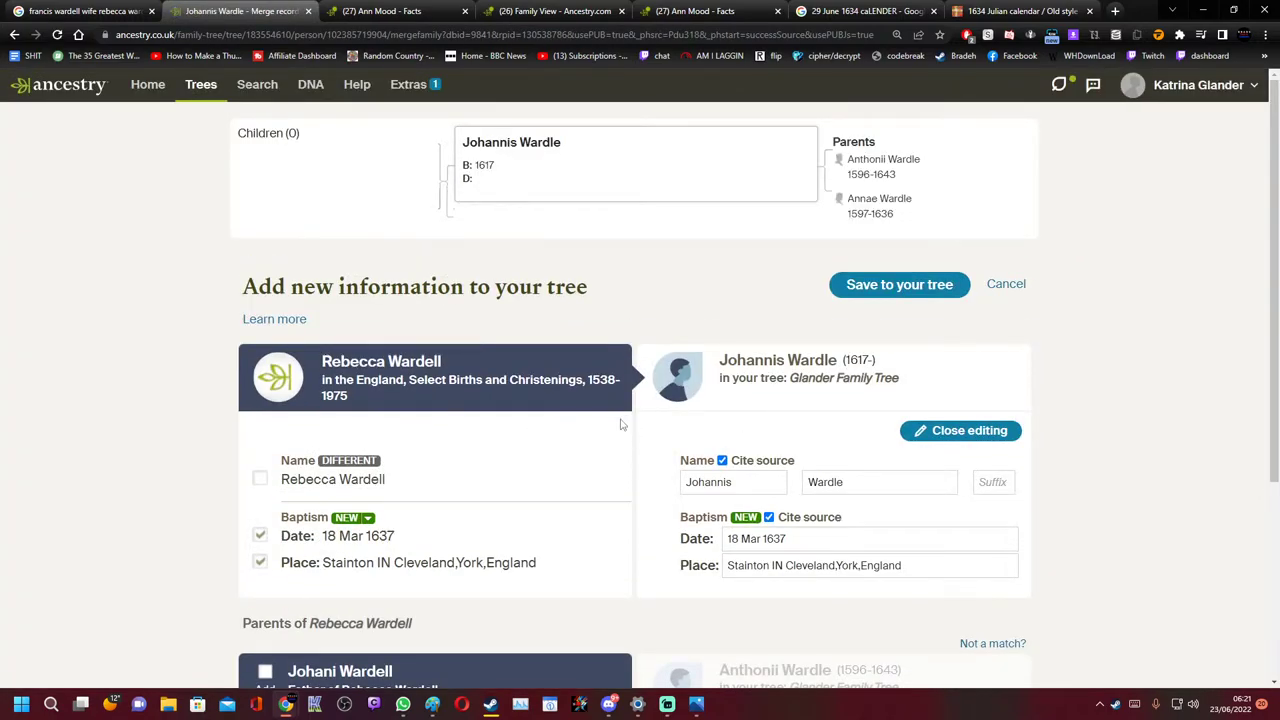
{"action": "scroll", "coordinate": [575, 452], "scroll_direction": "down", "scroll_amount": 2}
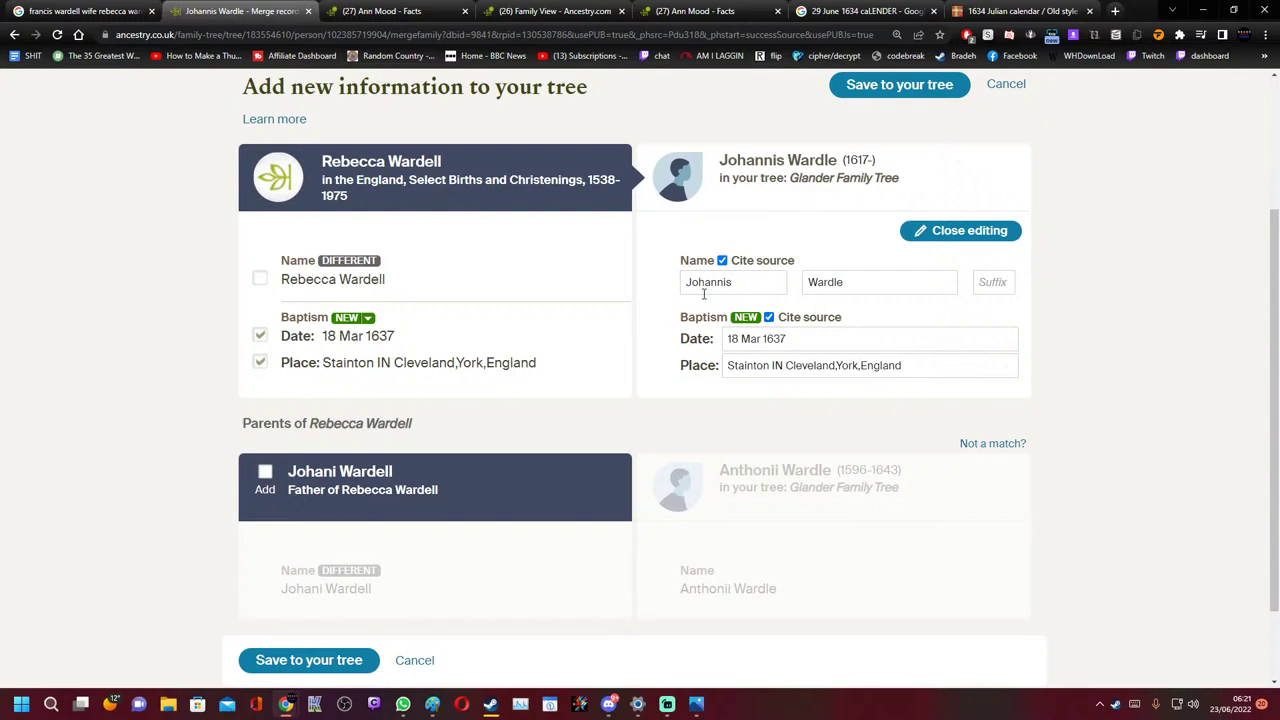
{"action": "scroll", "coordinate": [703, 292], "scroll_direction": "down", "scroll_amount": 2}
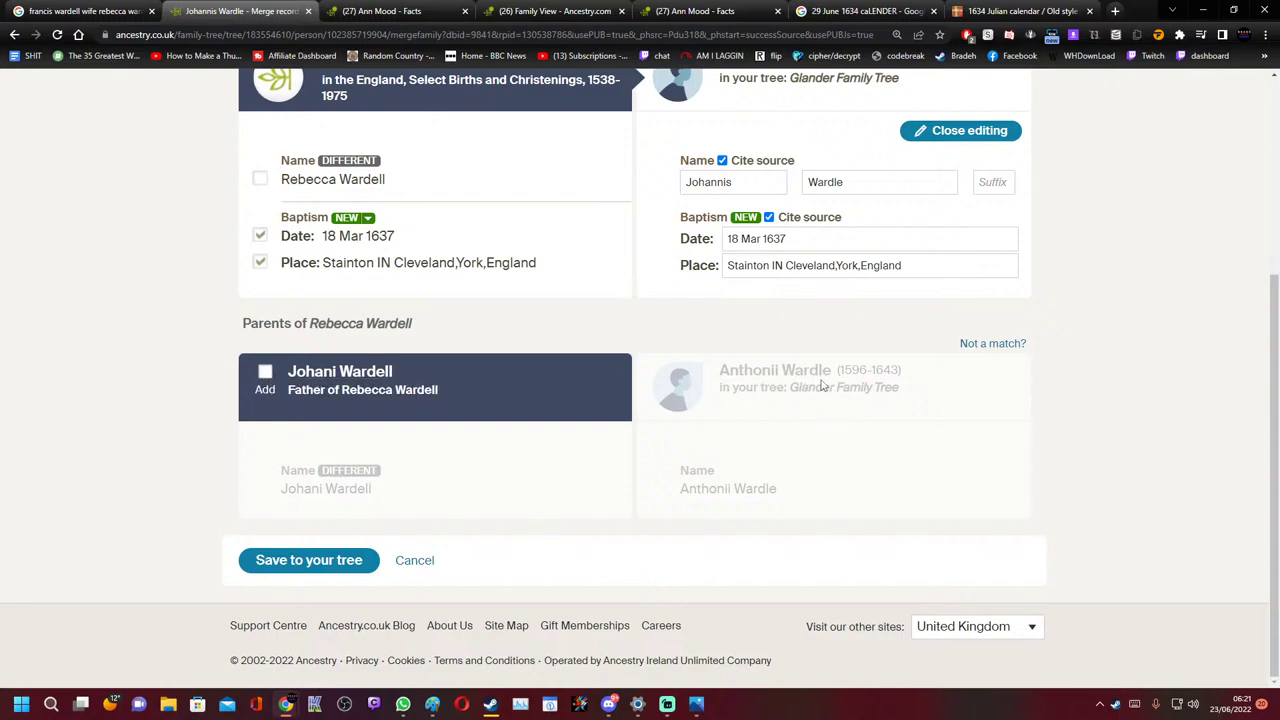
{"action": "left_click", "coordinate": [414, 561]}
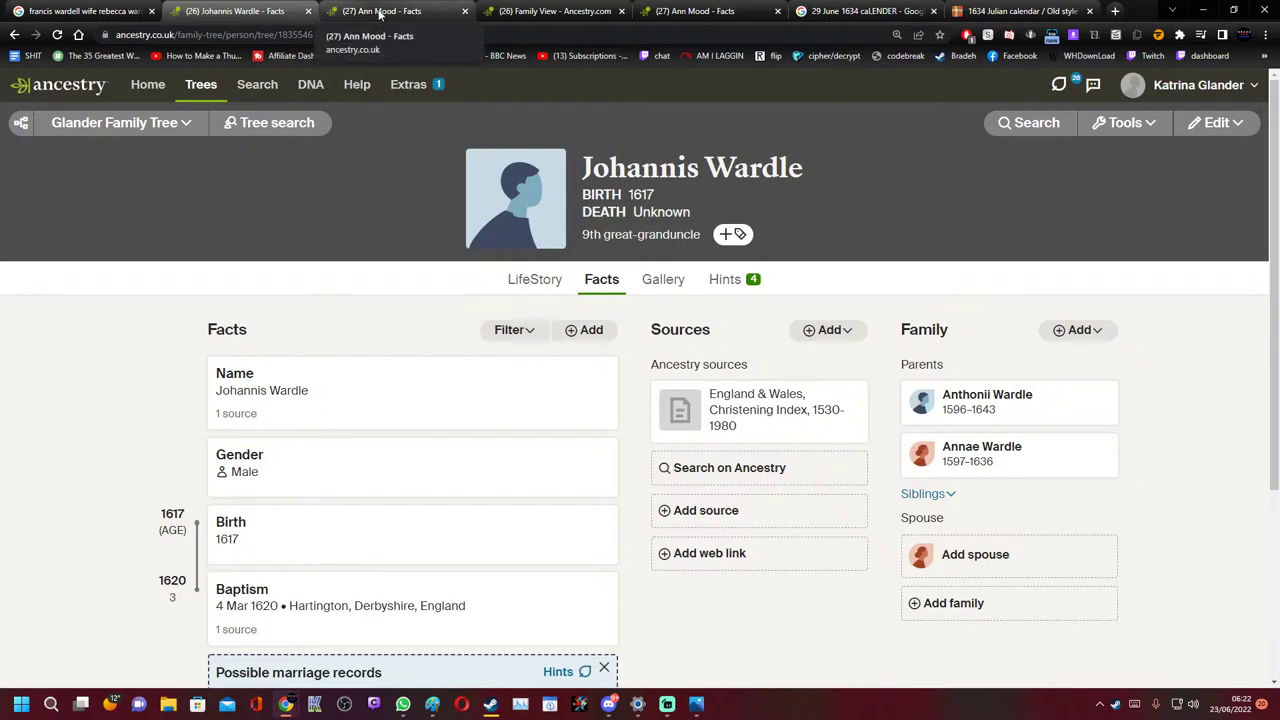
Add the daughter from the Stainton in Cleveland baptism as a female, deceased child of the man born 1617 and save her
{"action": "left_click", "coordinate": [555, 11]}
{"action": "left_click", "coordinate": [283, 421]}
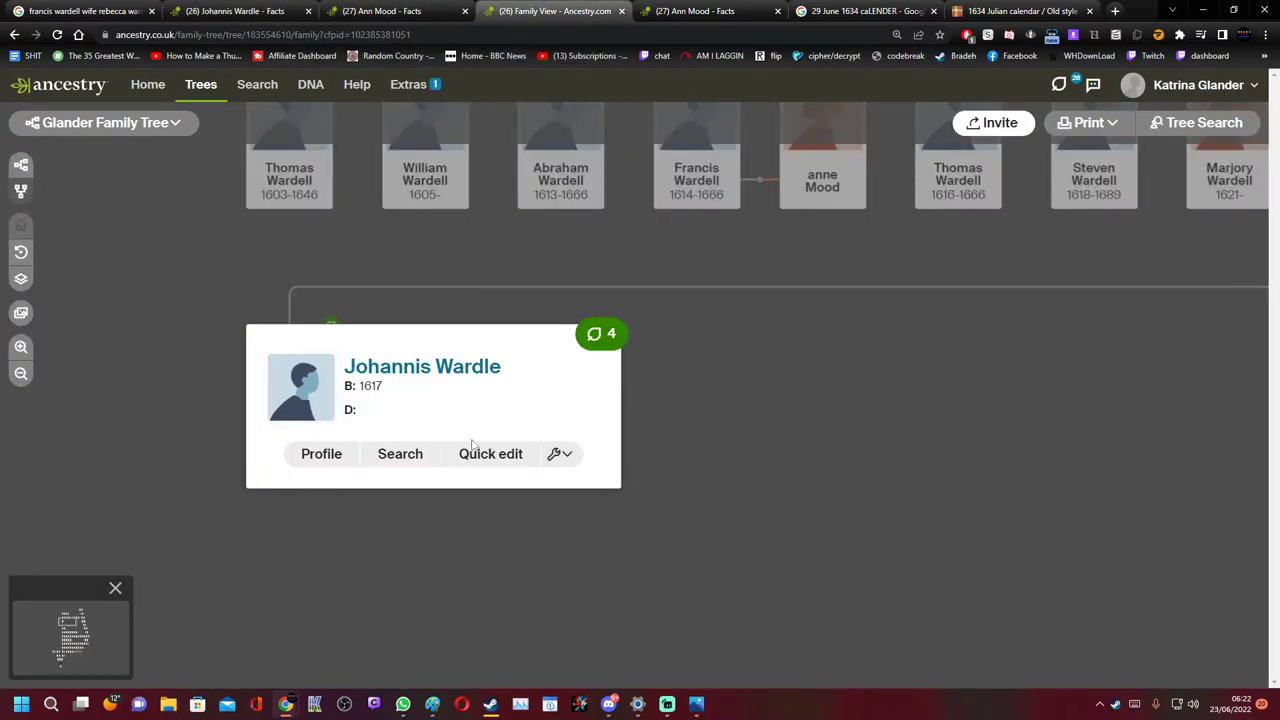
{"action": "left_click", "coordinate": [563, 455]}
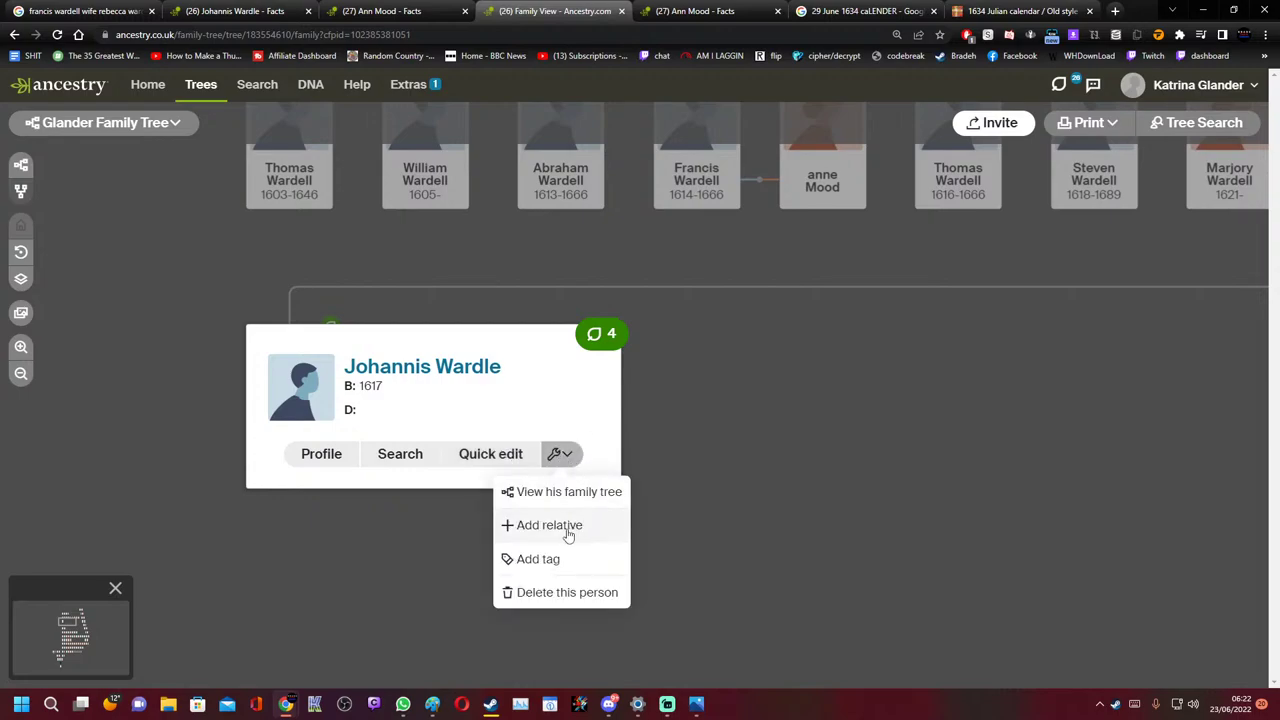
{"action": "left_click", "coordinate": [565, 525]}
{"action": "left_click", "coordinate": [663, 428]}
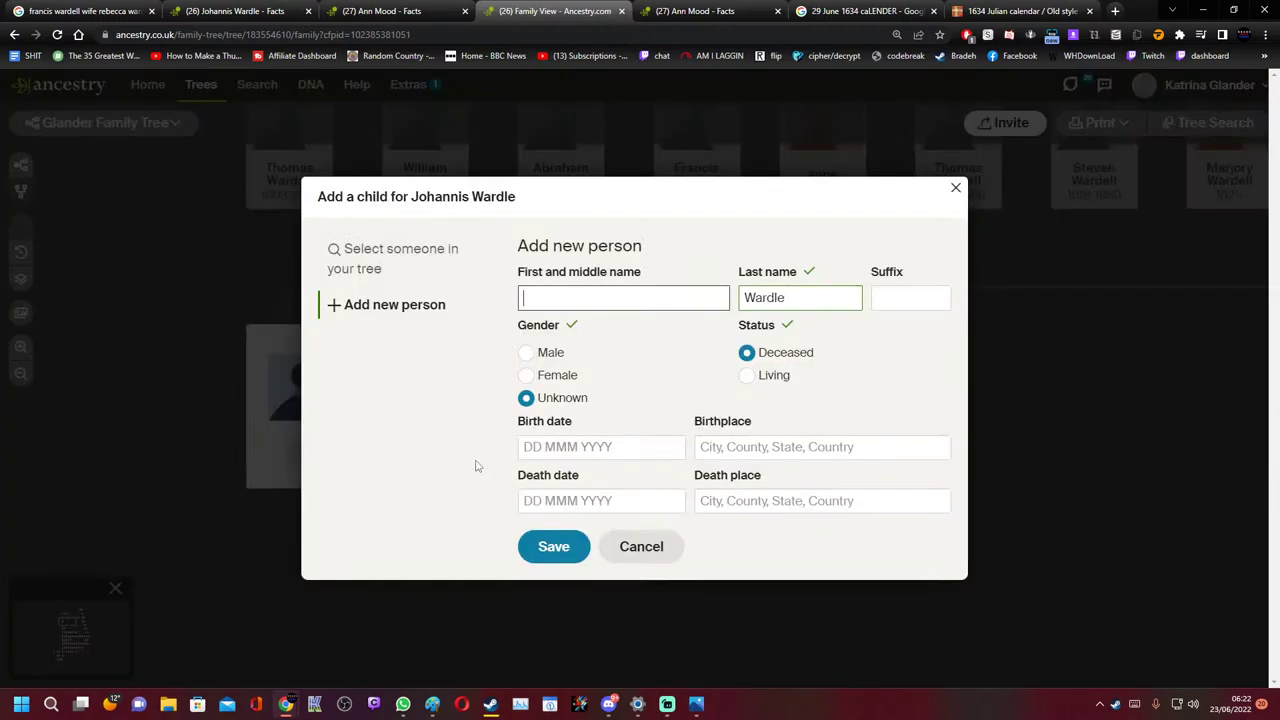
{"action": "type", "text": "rEBECC"}
{"action": "key", "text": "BackSpace"}
{"action": "type", "text": "becca"}
{"action": "left_click", "coordinate": [526, 375]}
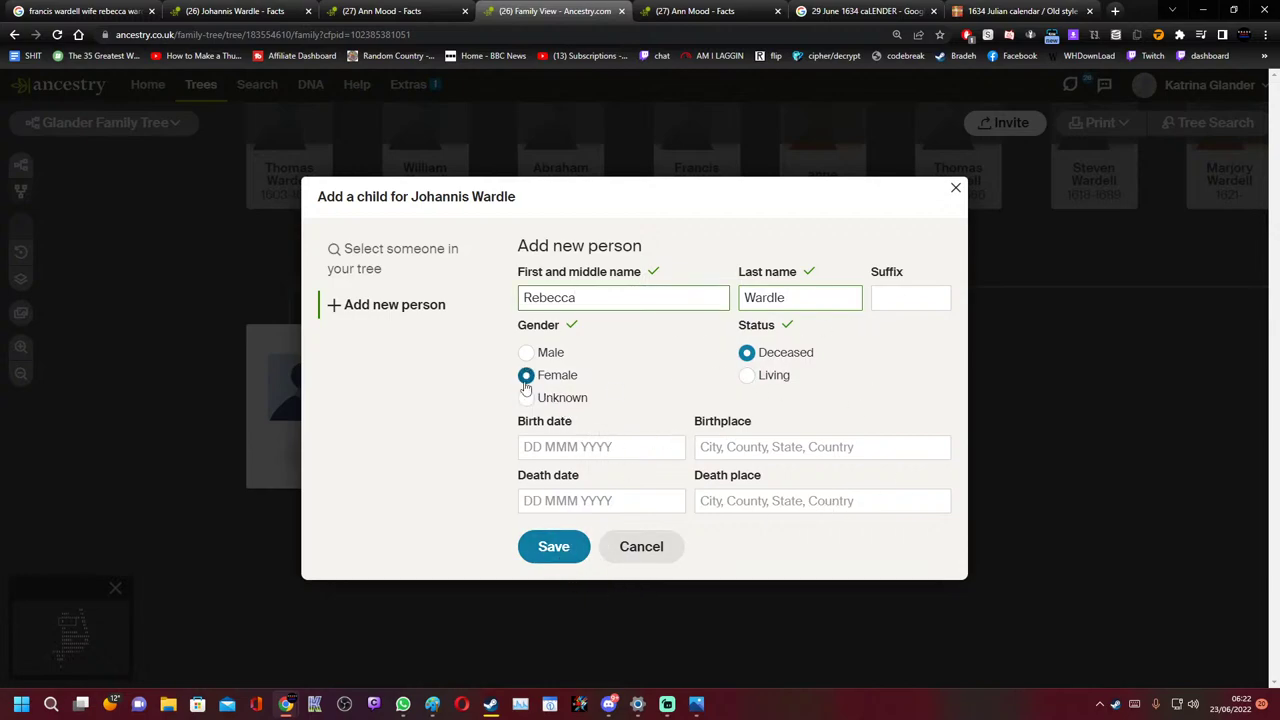
{"action": "left_click", "coordinate": [553, 547]}
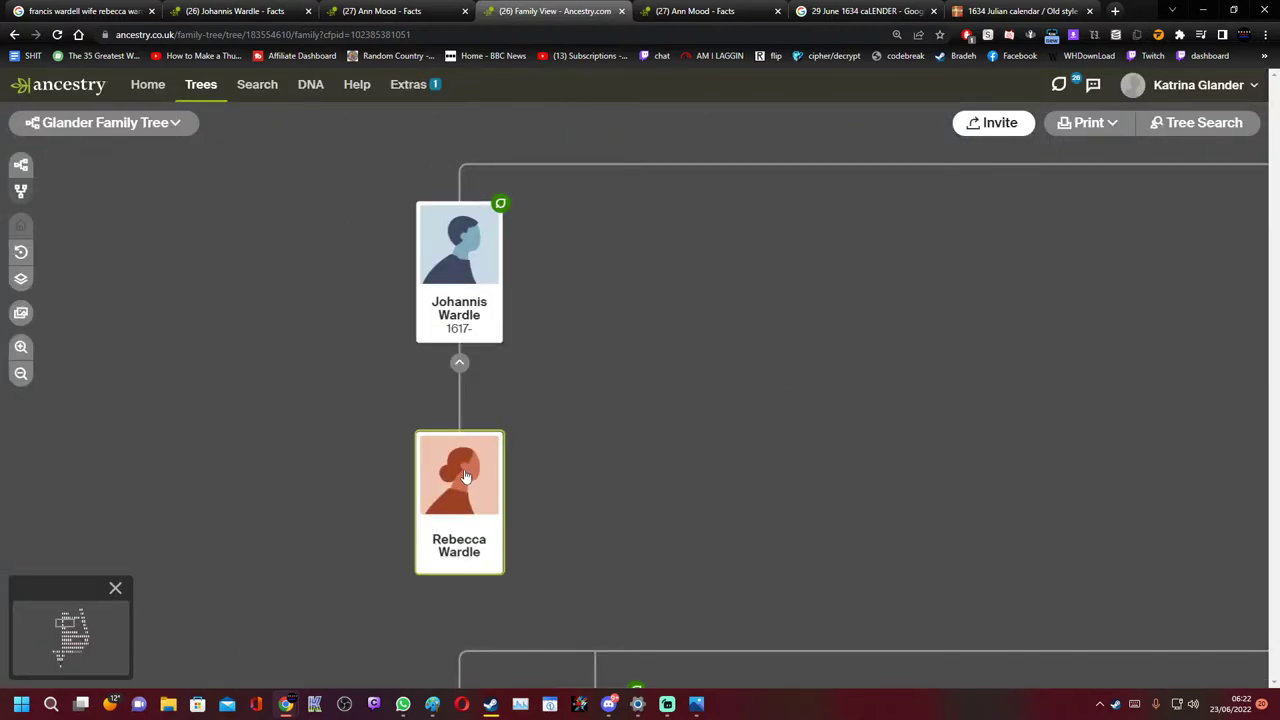
Search all record collections for the newly added daughter and return to the family tree
{"action": "left_click", "coordinate": [465, 477]}
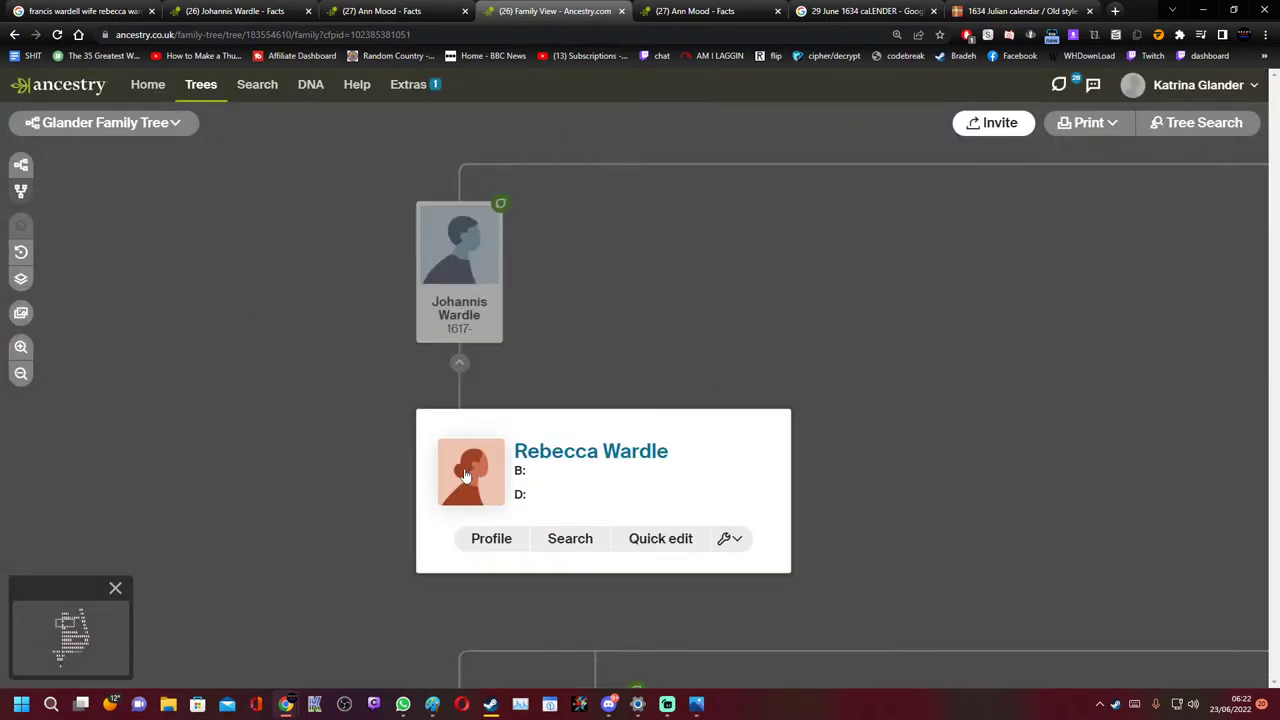
{"action": "left_click", "coordinate": [570, 542]}
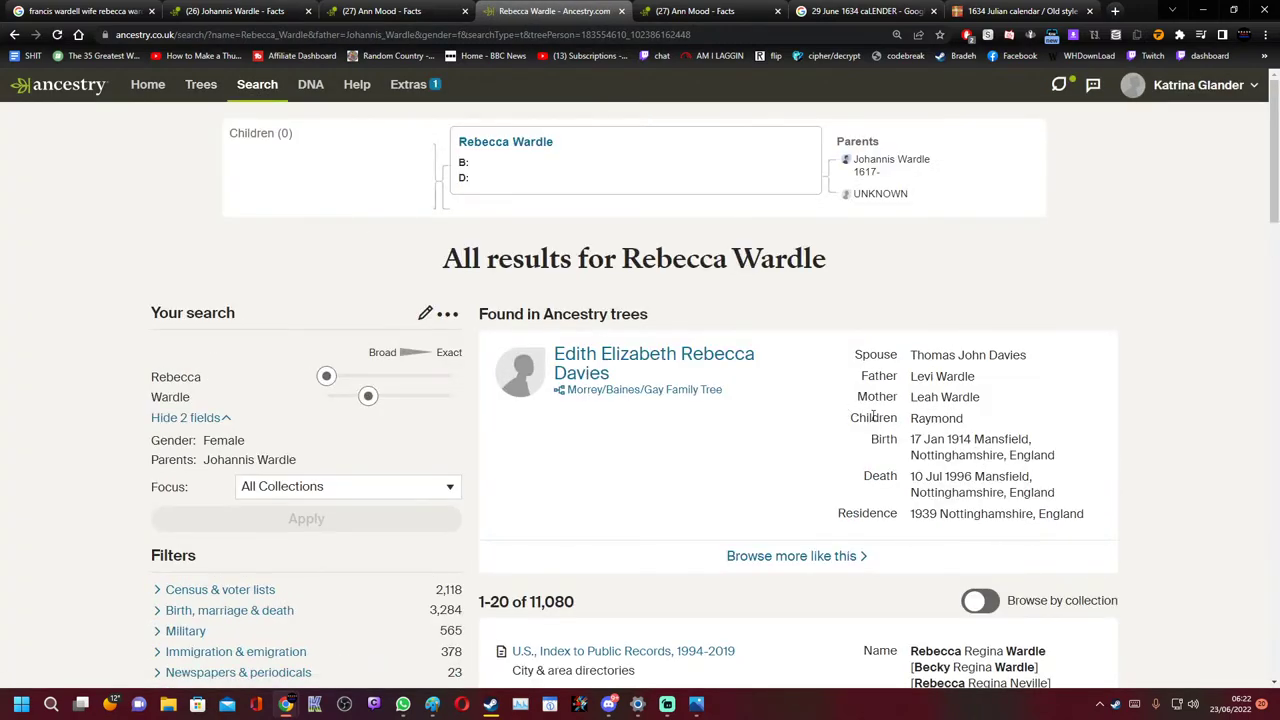
{"action": "left_click", "coordinate": [15, 35]}
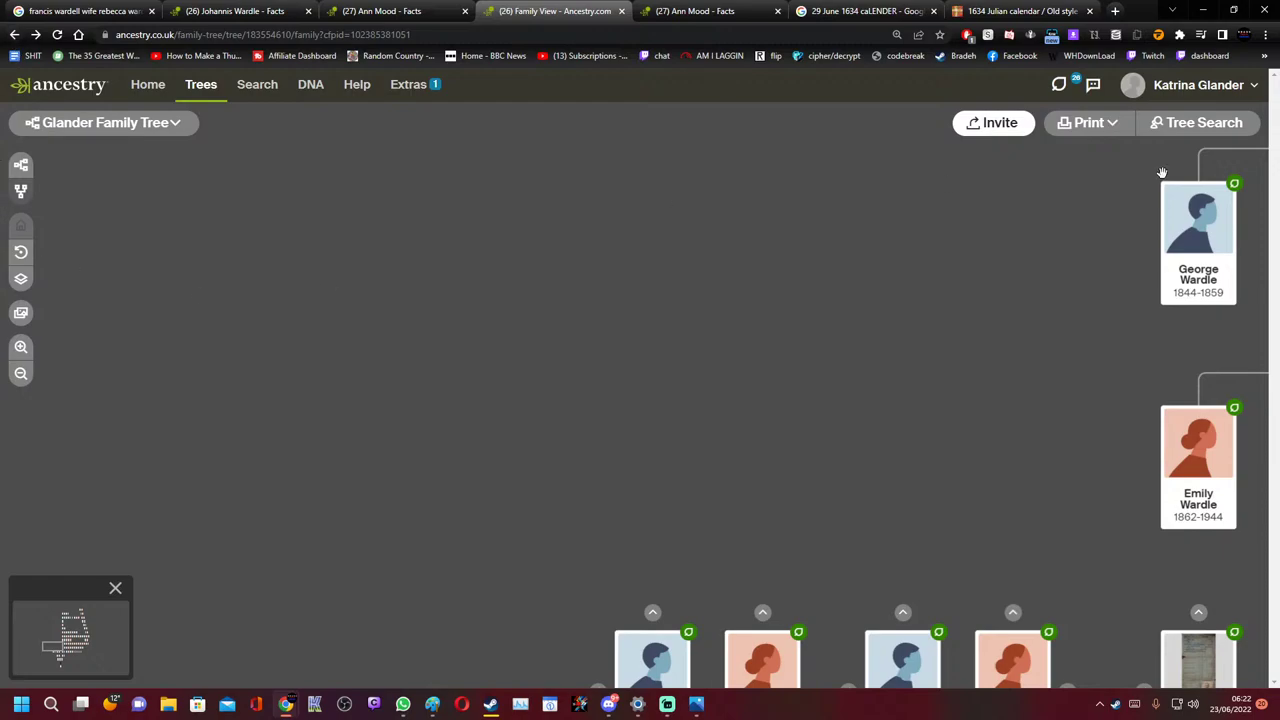
Trace the own tree from the home person's child up through her parents and grandparents to the great-grandmother born 1887
{"action": "scroll", "coordinate": [1162, 173], "scroll_direction": "down", "scroll_amount": 3}
{"action": "left_click_drag", "start_coordinate": [991, 251], "coordinate": [340, 28]}
{"action": "scroll", "coordinate": [634, 563], "scroll_direction": "up", "scroll_amount": 2}
{"action": "left_click_drag", "start_coordinate": [583, 586], "coordinate": [792, 305]}
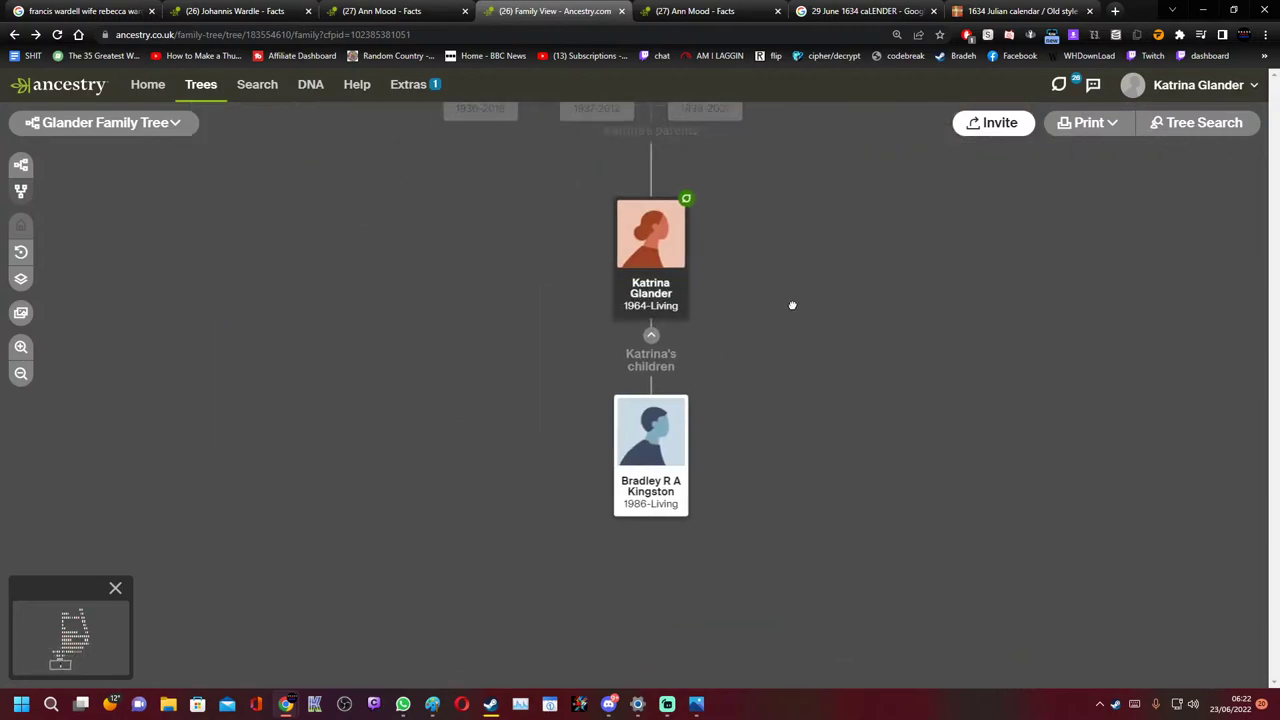
{"action": "scroll", "coordinate": [783, 416], "scroll_direction": "up", "scroll_amount": 1}
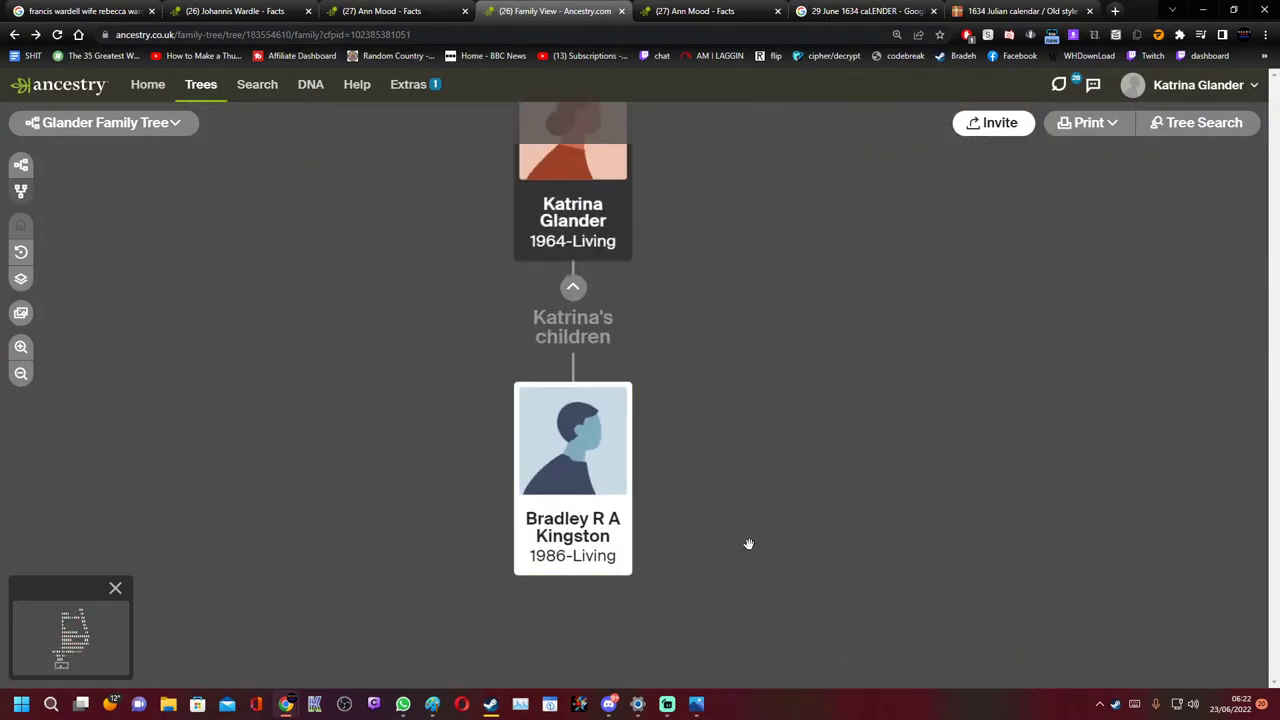
{"action": "scroll", "coordinate": [640, 460], "scroll_direction": "up", "scroll_amount": 2}
{"action": "scroll", "coordinate": [671, 342], "scroll_direction": "up", "scroll_amount": 3}
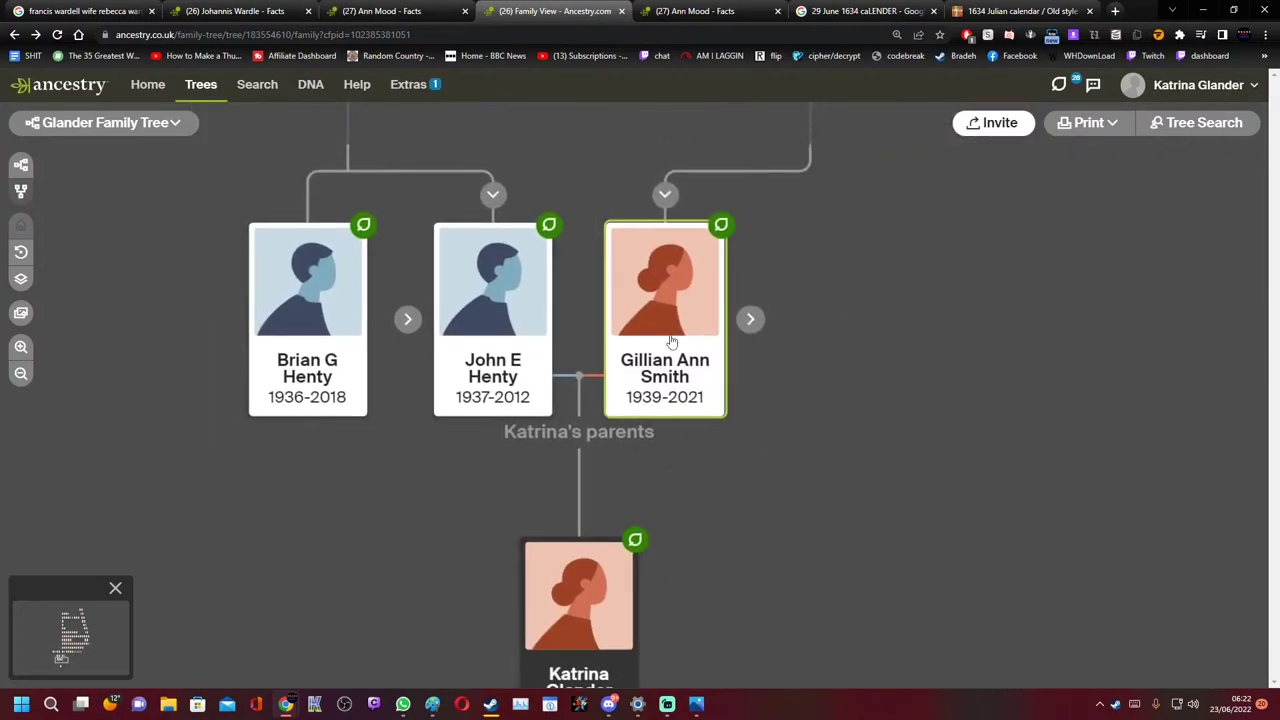
{"action": "left_click_drag", "start_coordinate": [834, 263], "coordinate": [771, 529]}
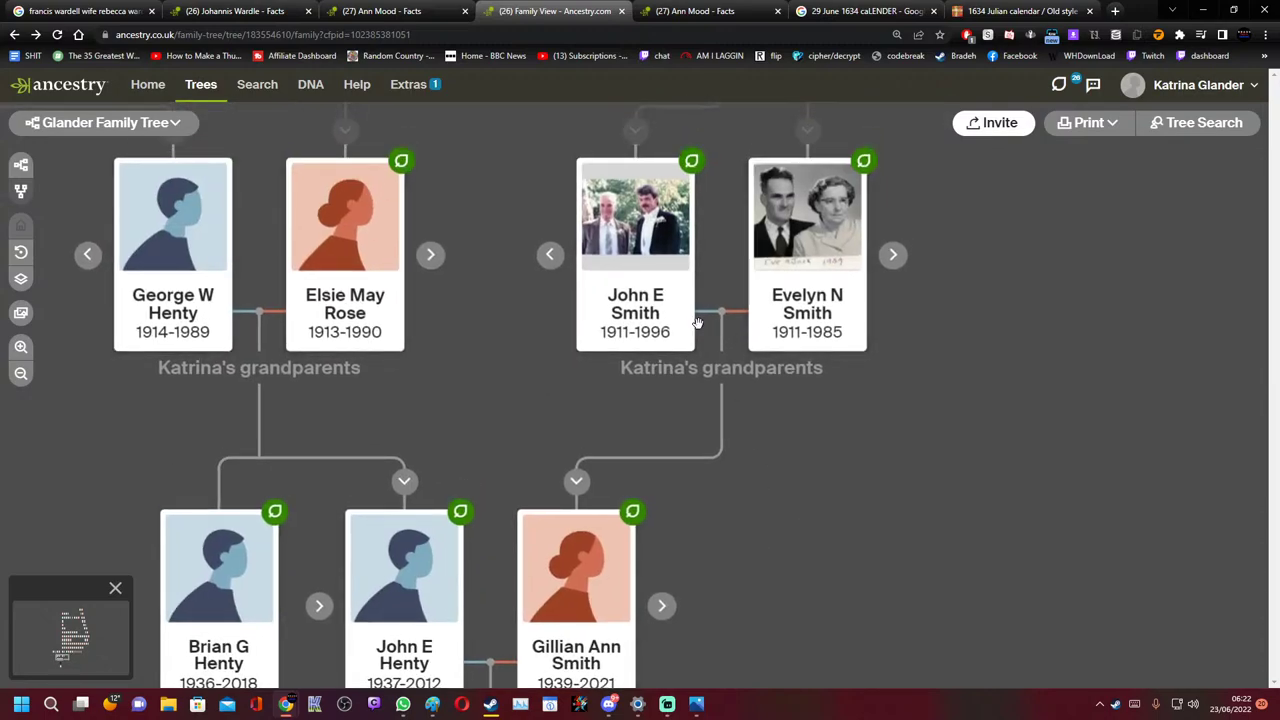
{"action": "left_click_drag", "start_coordinate": [1039, 252], "coordinate": [721, 619]}
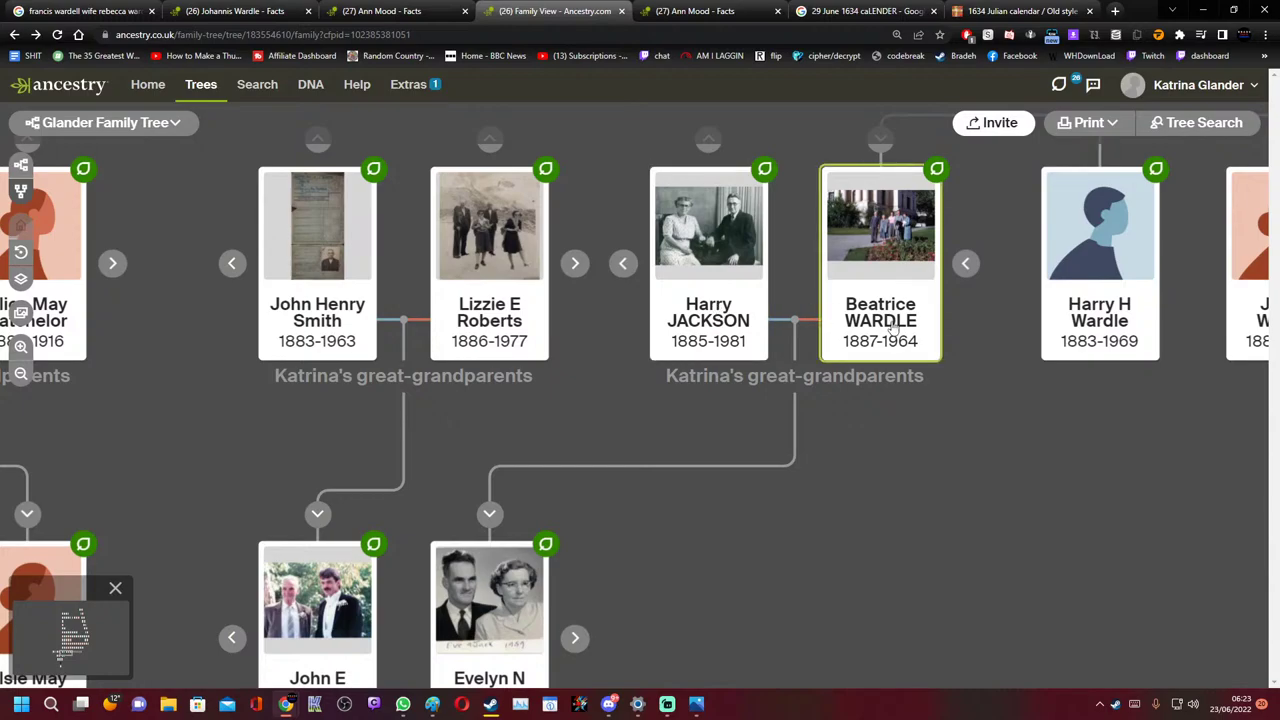
{"action": "left_click_drag", "start_coordinate": [893, 330], "coordinate": [713, 692]}
Follow the direct line from the 2nd great-grandfather born 1861 back to the ancestor born 1759 and his siblings
{"action": "left_click_drag", "start_coordinate": [982, 387], "coordinate": [304, 437]}
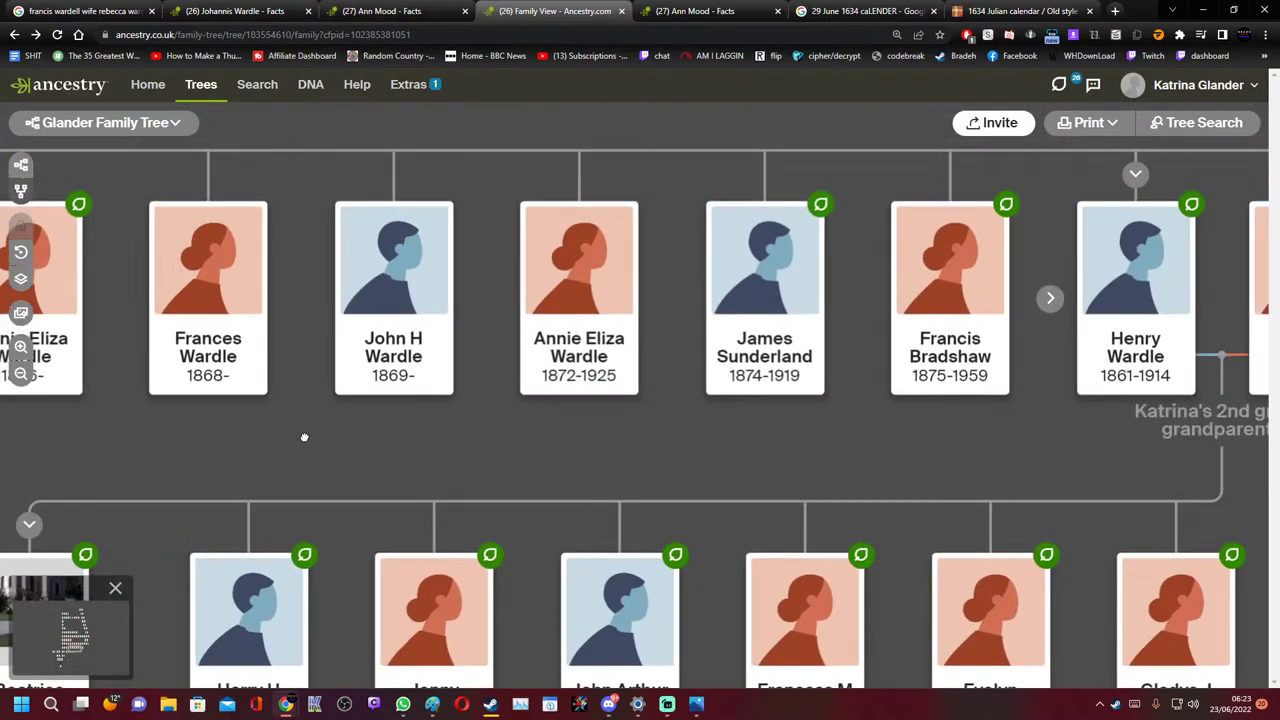
{"action": "scroll", "coordinate": [891, 334], "scroll_direction": "up", "scroll_amount": 2}
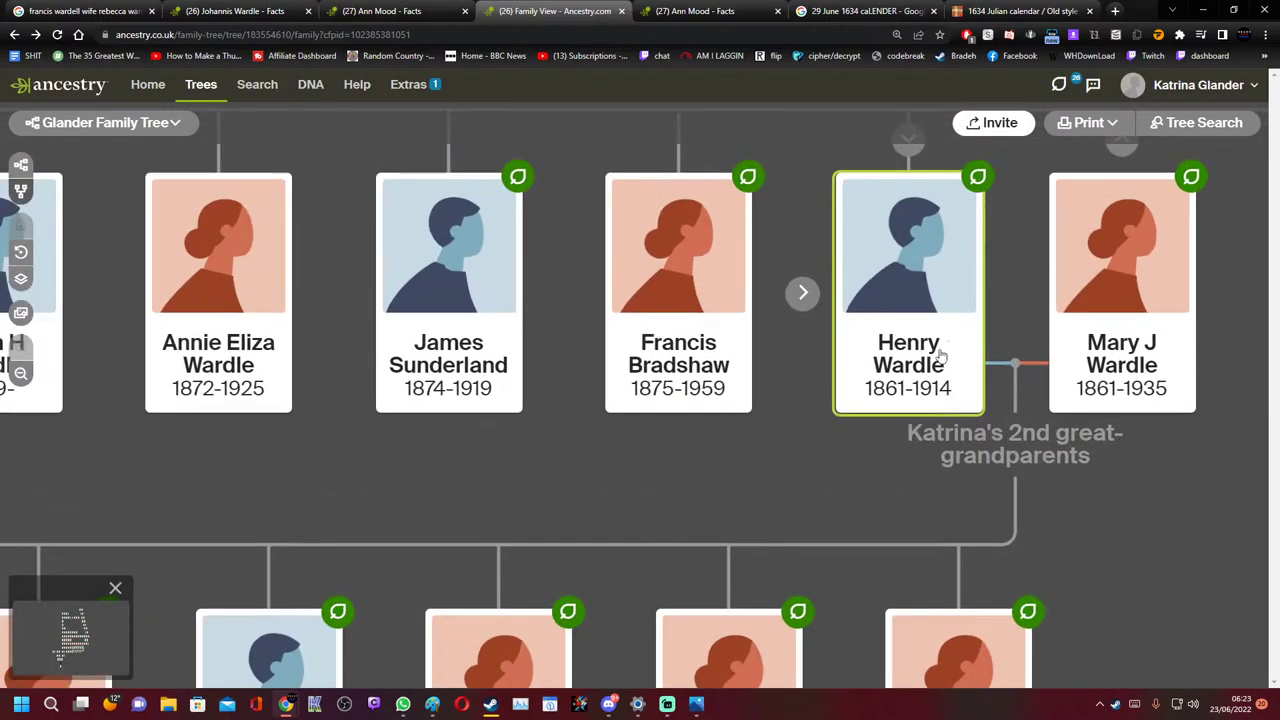
{"action": "scroll", "coordinate": [1014, 245], "scroll_direction": "down", "scroll_amount": 1}
{"action": "left_click_drag", "start_coordinate": [1014, 246], "coordinate": [1012, 440]}
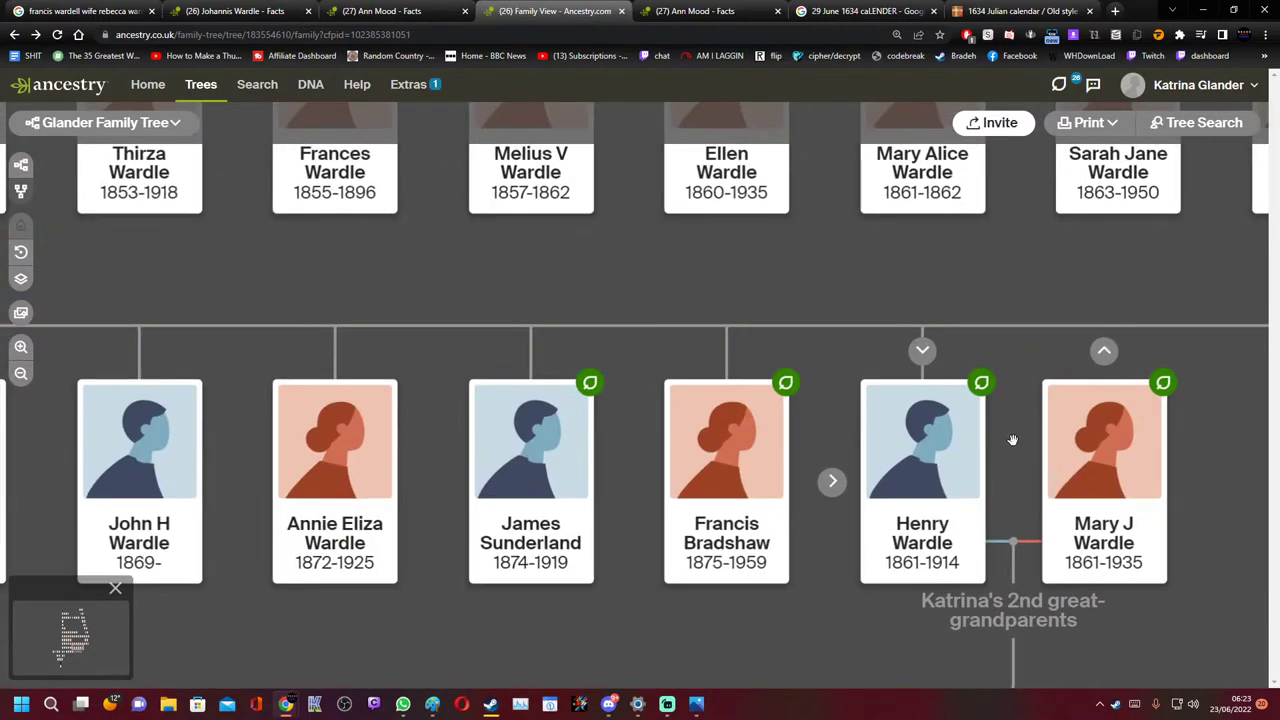
{"action": "scroll", "coordinate": [1012, 440], "scroll_direction": "down", "scroll_amount": 5}
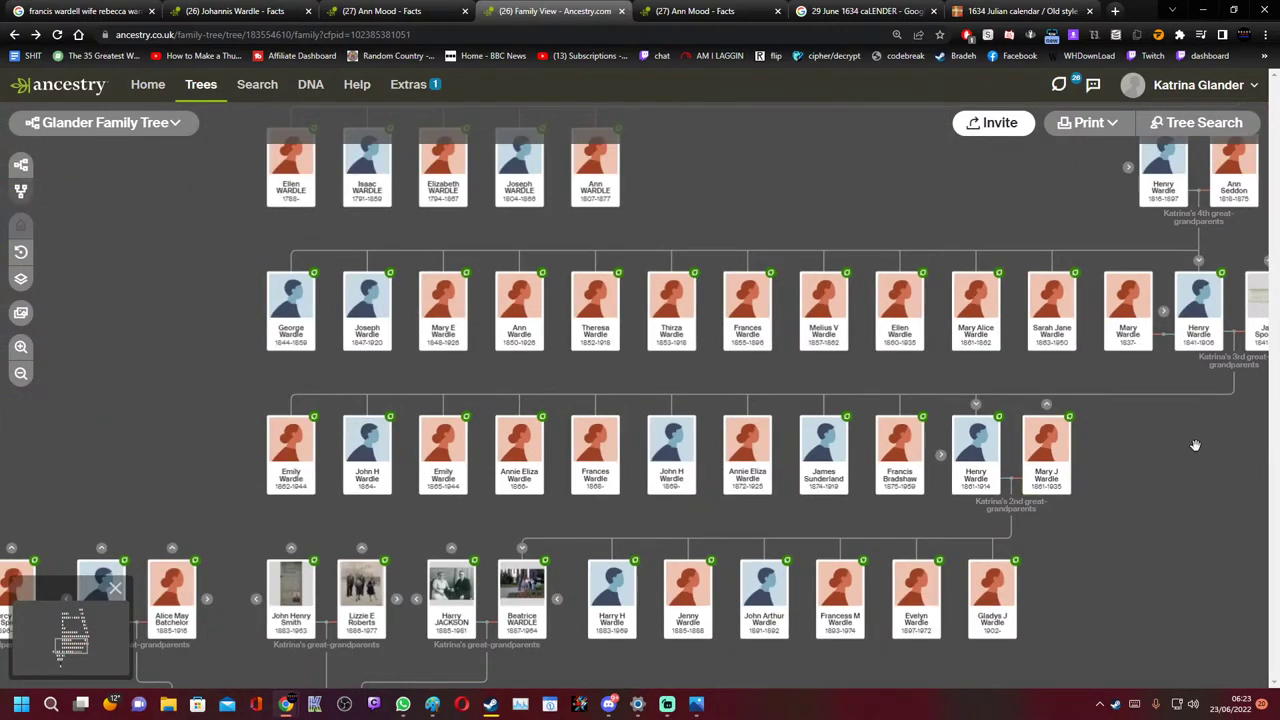
{"action": "left_click_drag", "start_coordinate": [1195, 445], "coordinate": [963, 497]}
{"action": "scroll", "coordinate": [980, 400], "scroll_direction": "up", "scroll_amount": 3}
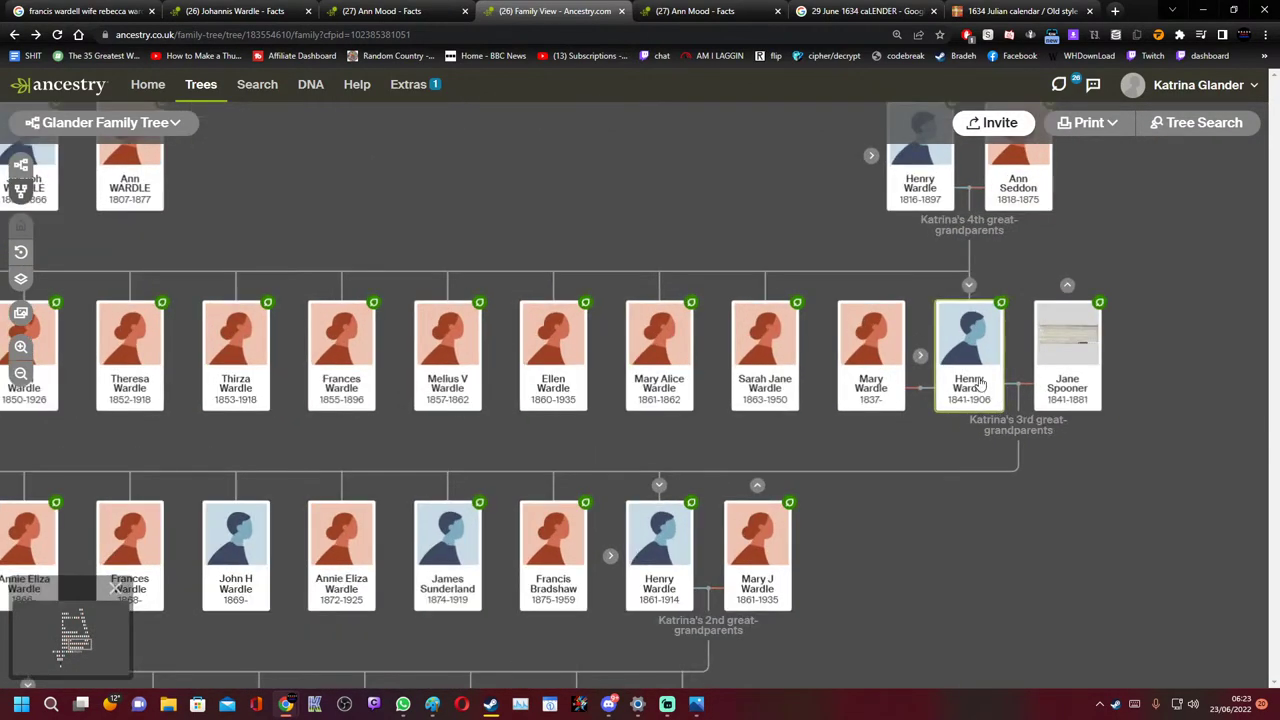
{"action": "left_click_drag", "start_coordinate": [932, 172], "coordinate": [881, 313]}
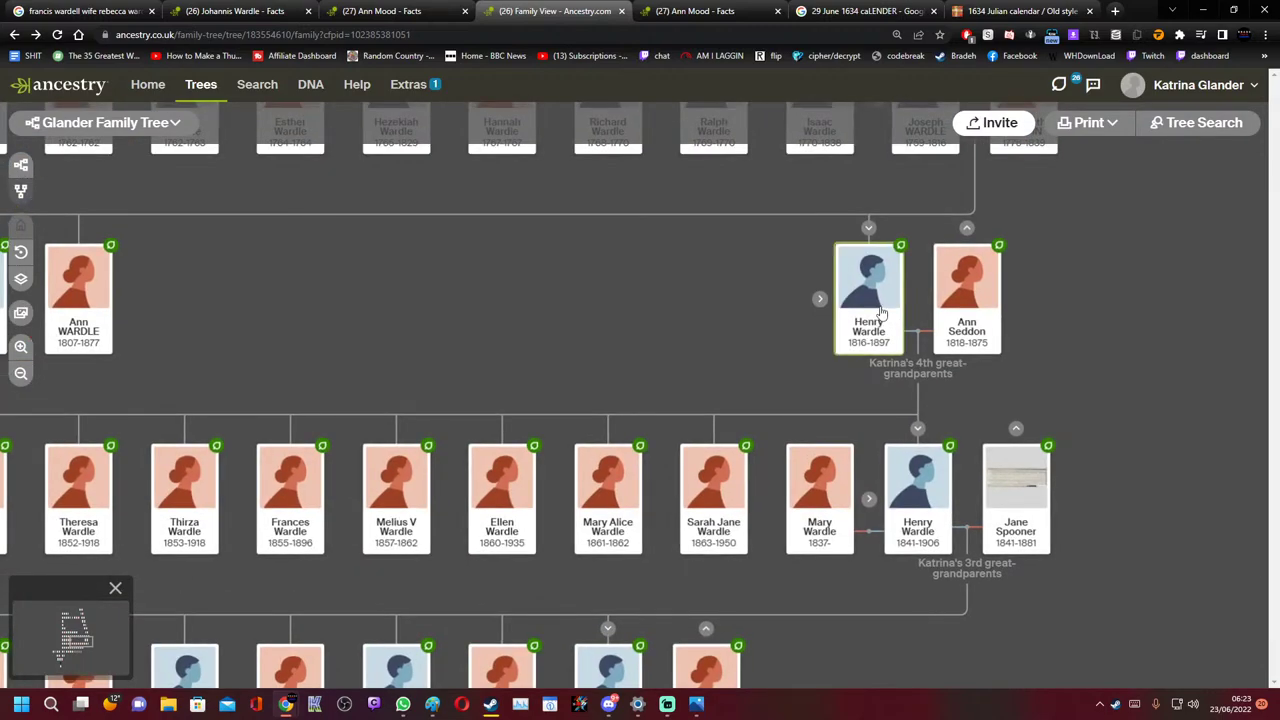
{"action": "left_click_drag", "start_coordinate": [930, 135], "coordinate": [922, 365]}
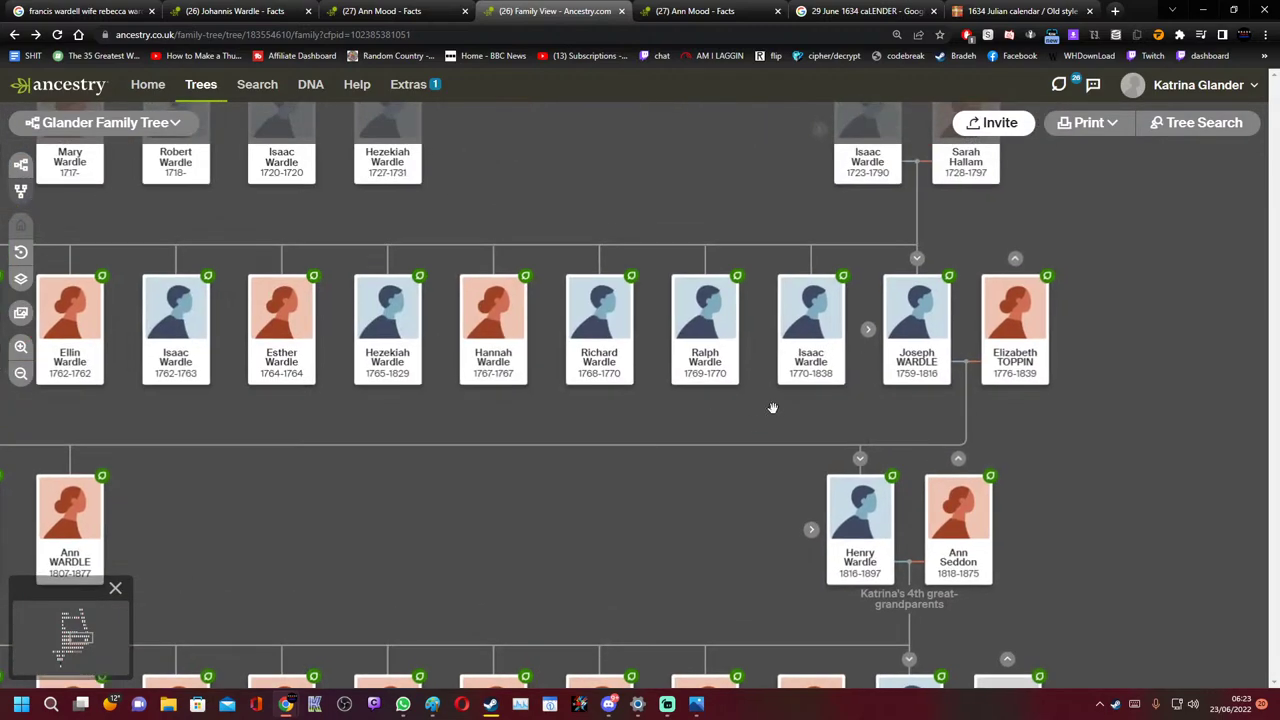
Follow the direct line from the ancestor born 1723 back to the earliest couple, born 1555 and 1560
{"action": "left_click_drag", "start_coordinate": [750, 198], "coordinate": [734, 474]}
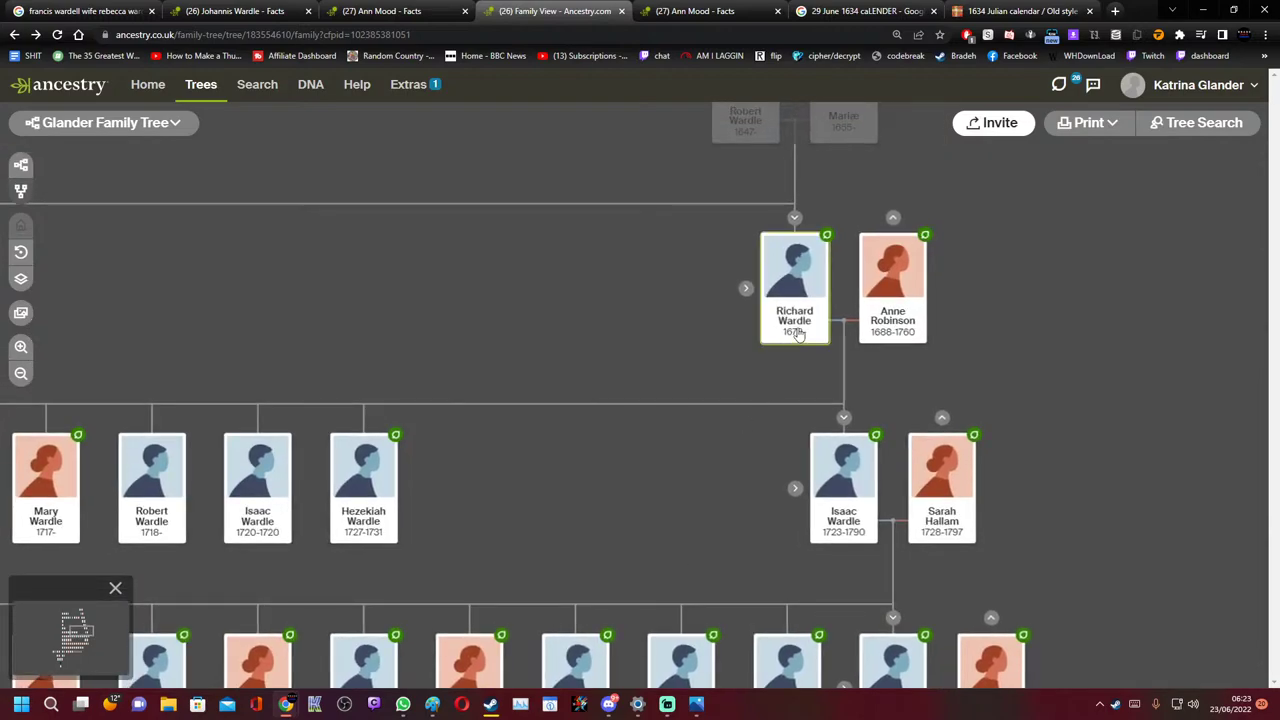
{"action": "left_click_drag", "start_coordinate": [663, 289], "coordinate": [663, 478]}
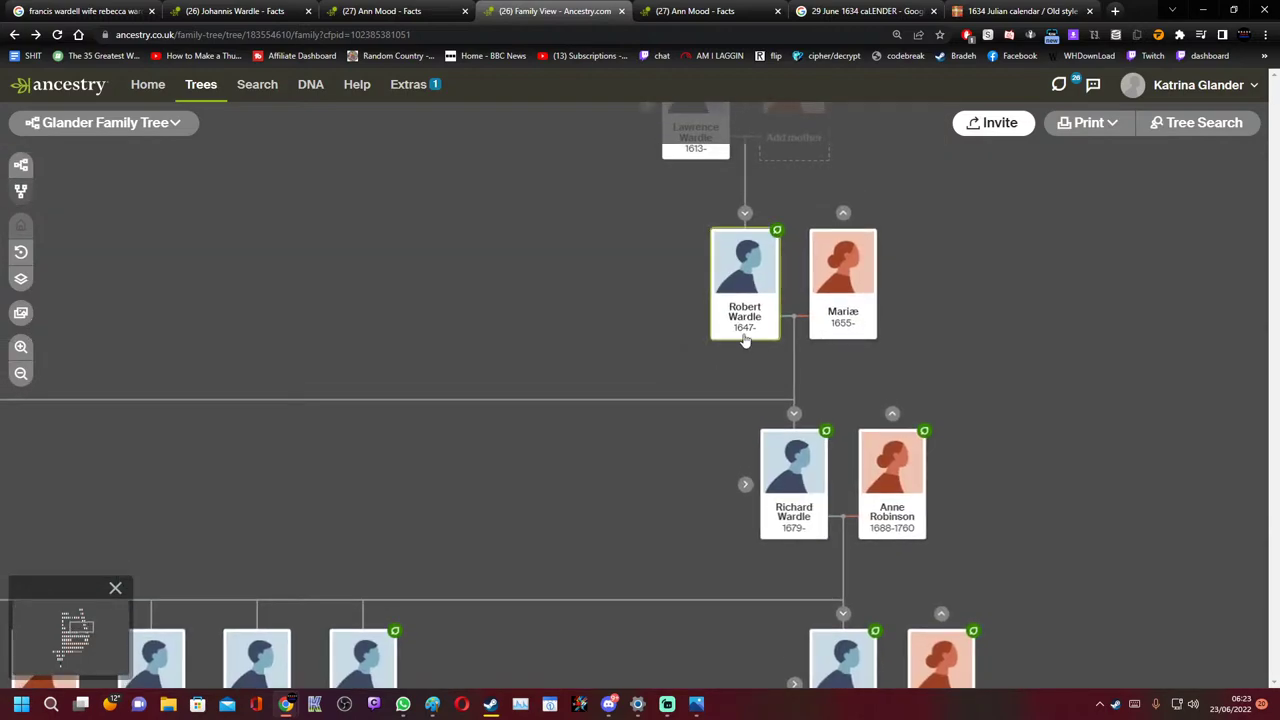
{"action": "scroll", "coordinate": [651, 409], "scroll_direction": "up", "scroll_amount": 3}
{"action": "scroll", "coordinate": [676, 335], "scroll_direction": "up", "scroll_amount": 2}
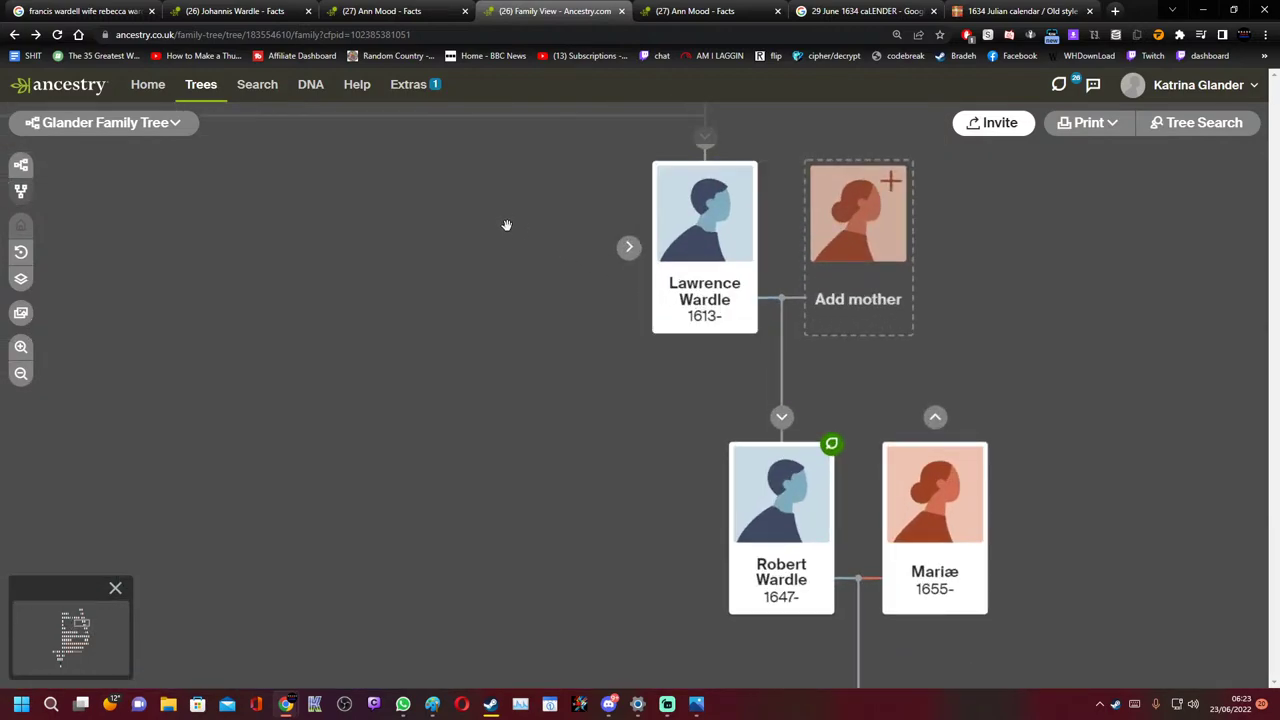
{"action": "left_click_drag", "start_coordinate": [506, 223], "coordinate": [580, 537]}
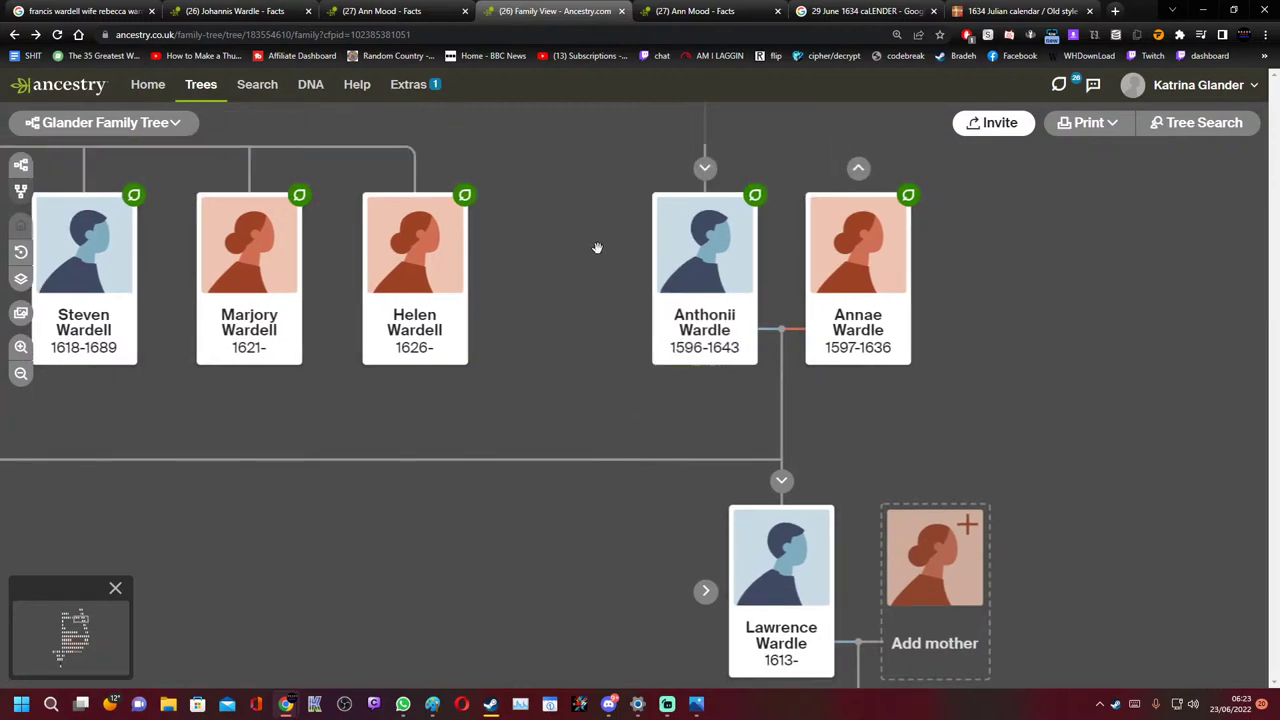
{"action": "left_click_drag", "start_coordinate": [597, 249], "coordinate": [603, 557]}
{"action": "left_click_drag", "start_coordinate": [454, 249], "coordinate": [560, 603]}
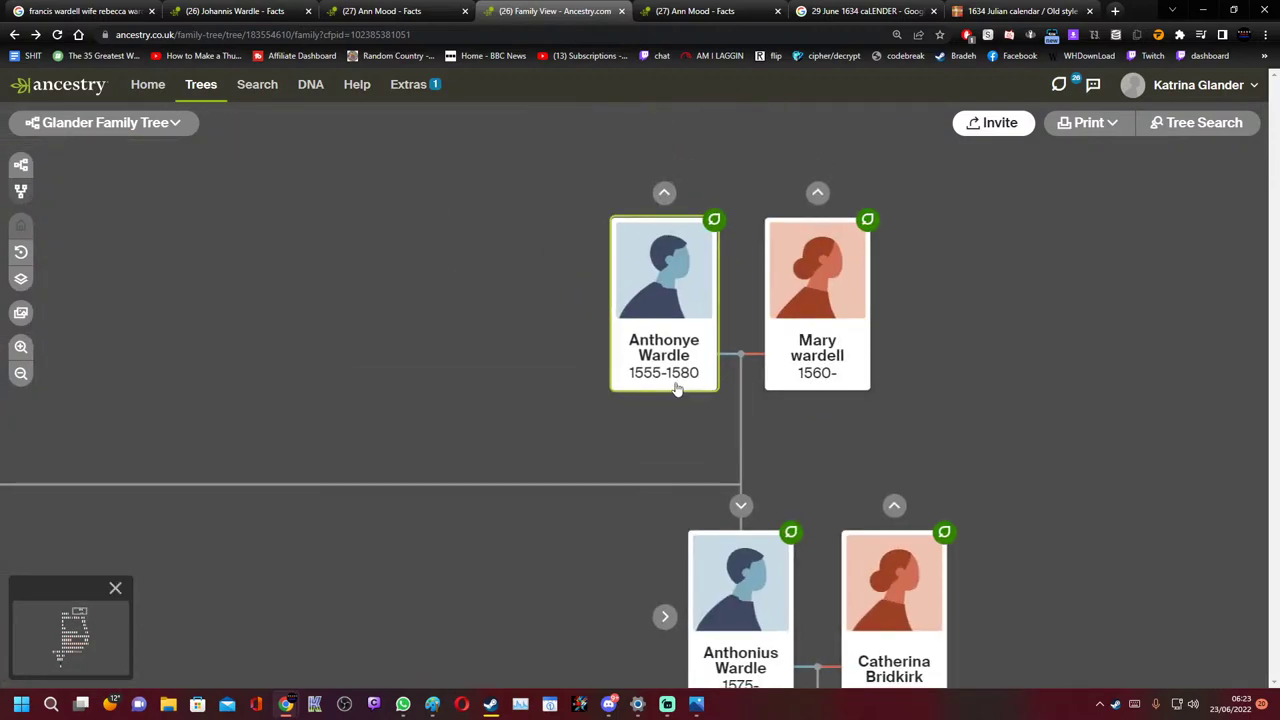